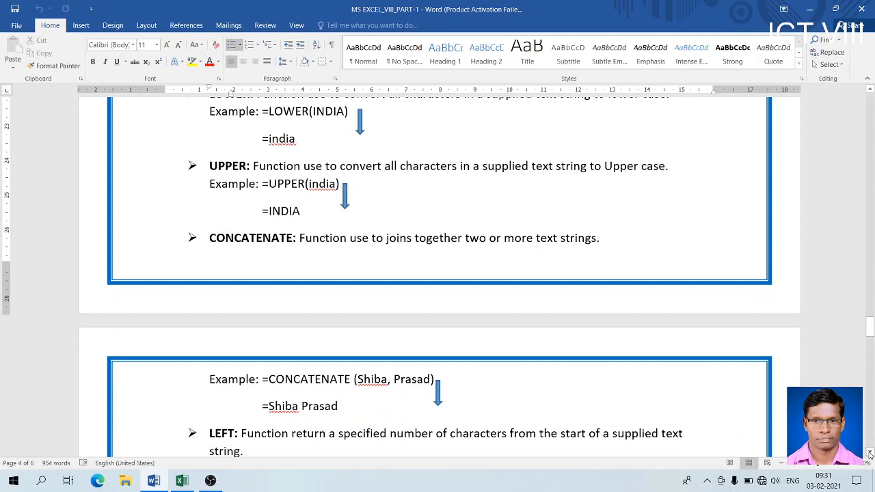
- Scroll down the Word function notes from CONCATENATE through to the Mathematical section
left_click(869, 453)
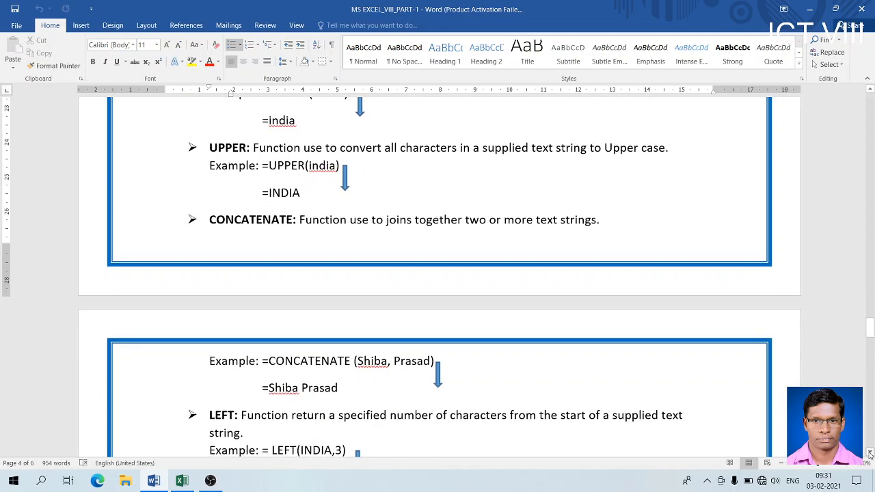
left_click(870, 453)
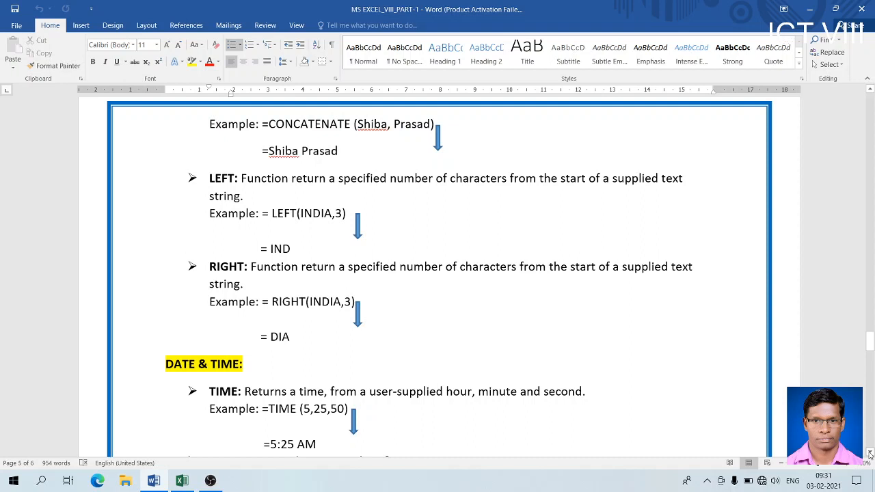
left_click(870, 454)
left_click(869, 453)
left_click(870, 453)
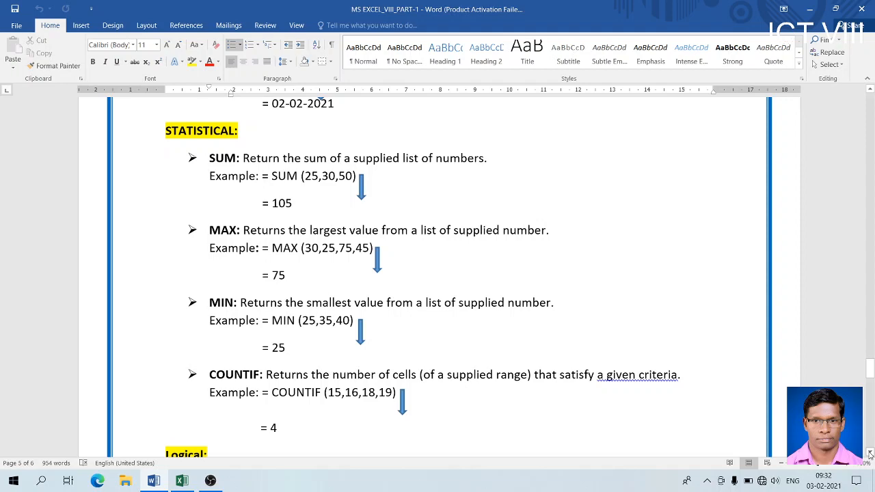
left_click(870, 454)
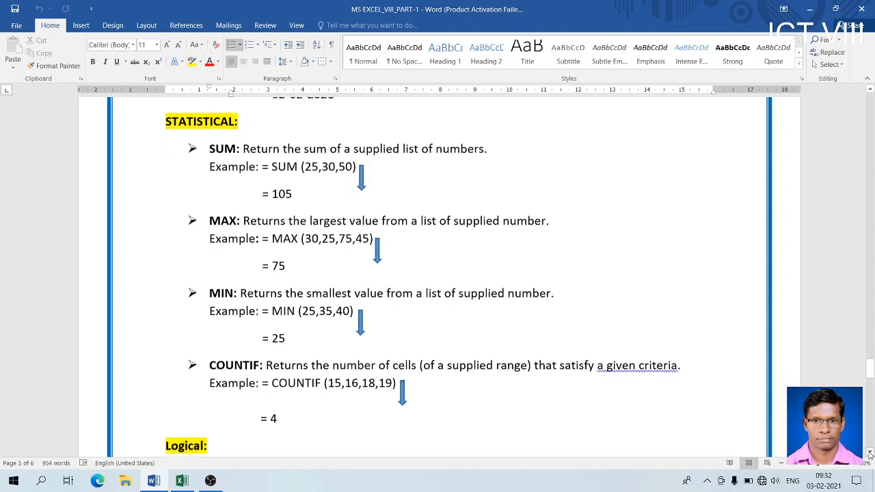
left_click(870, 454)
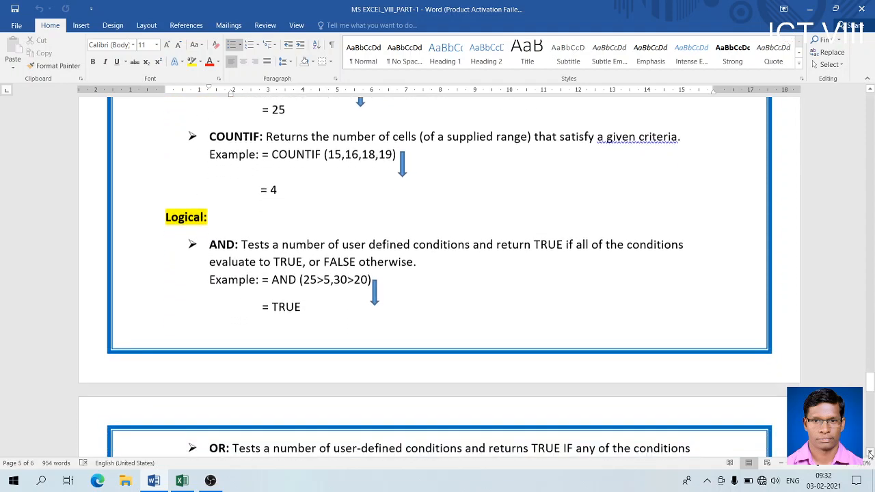
left_click(870, 454)
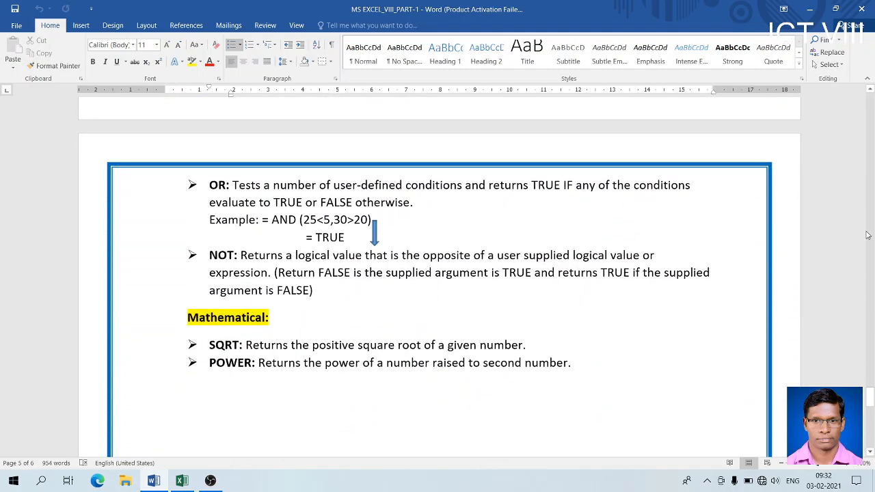
- Scroll back up to the Text Function heading and the insert-function steps
left_click(870, 91)
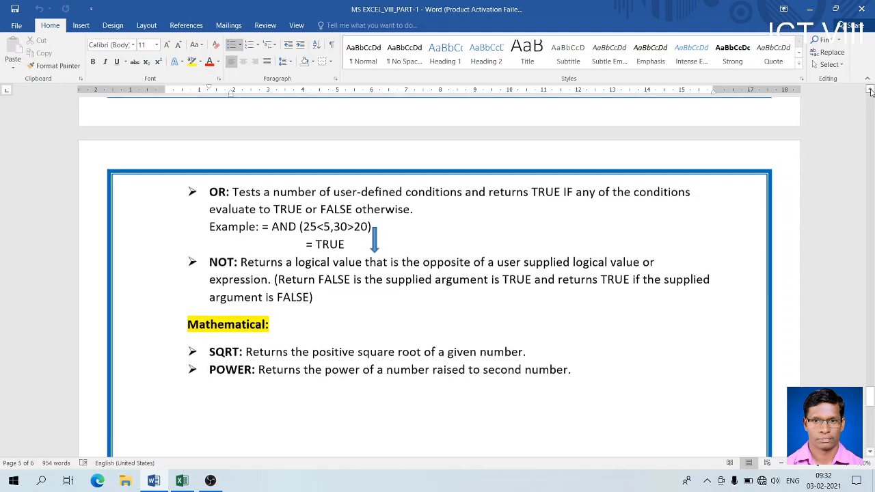
left_click(870, 91)
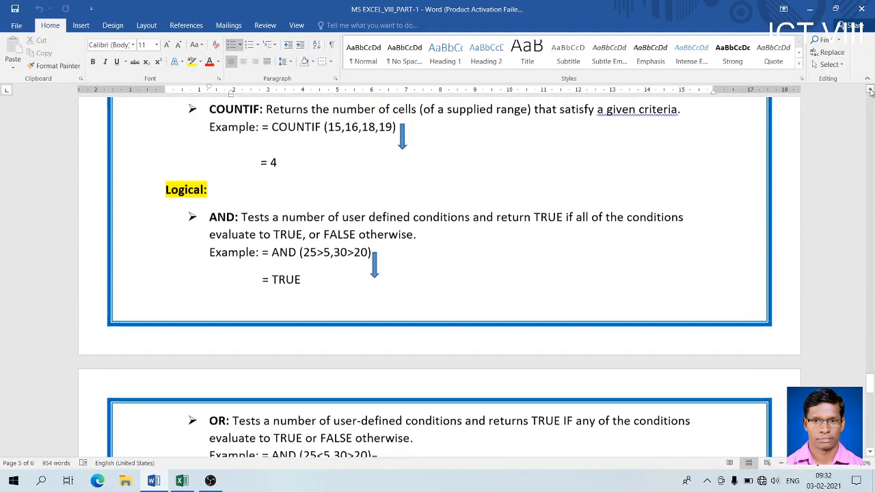
left_click(869, 91)
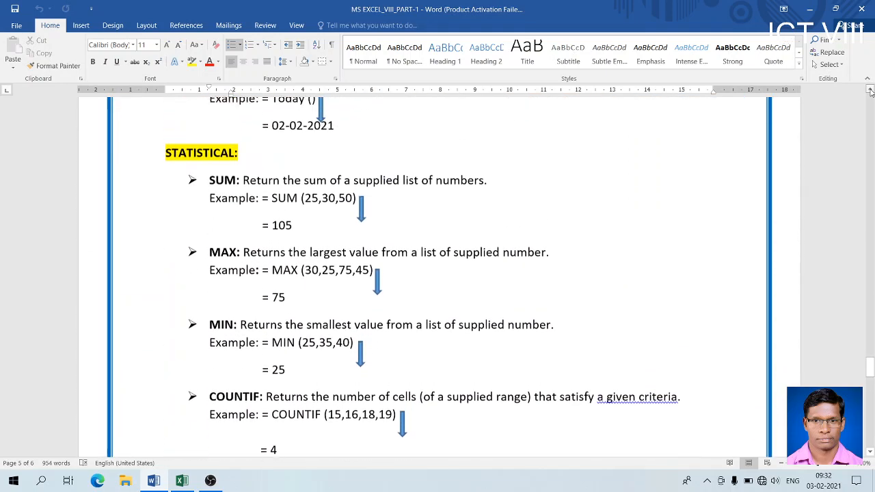
left_click(869, 90)
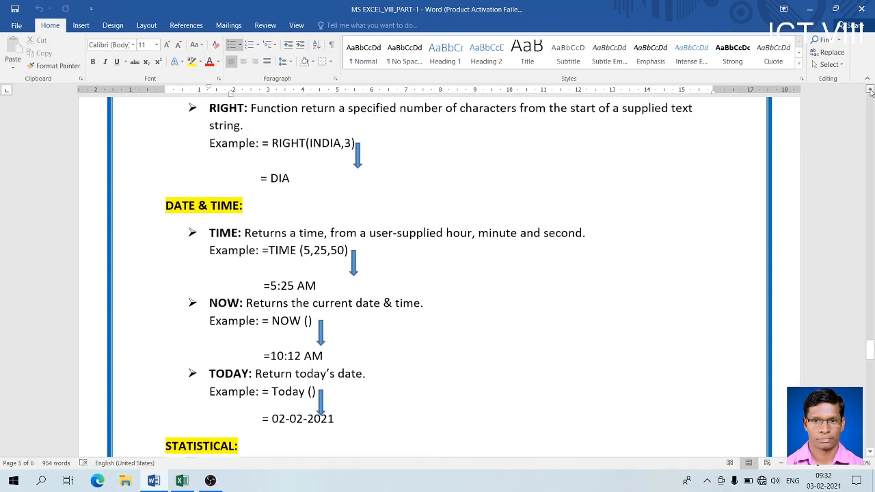
left_click(870, 91)
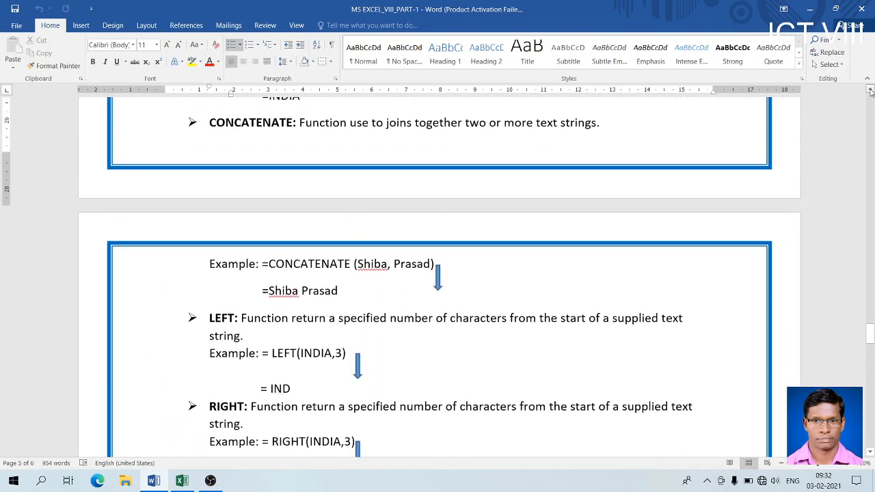
left_click(870, 91)
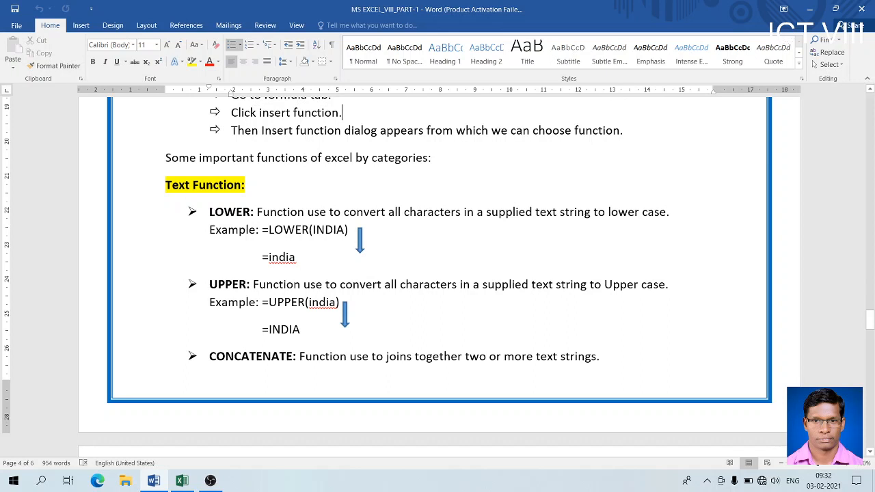
- Highlight the word LOWER in the notes, then switch to the Excel workbook Book1
left_click_drag(209, 212, 251, 213)
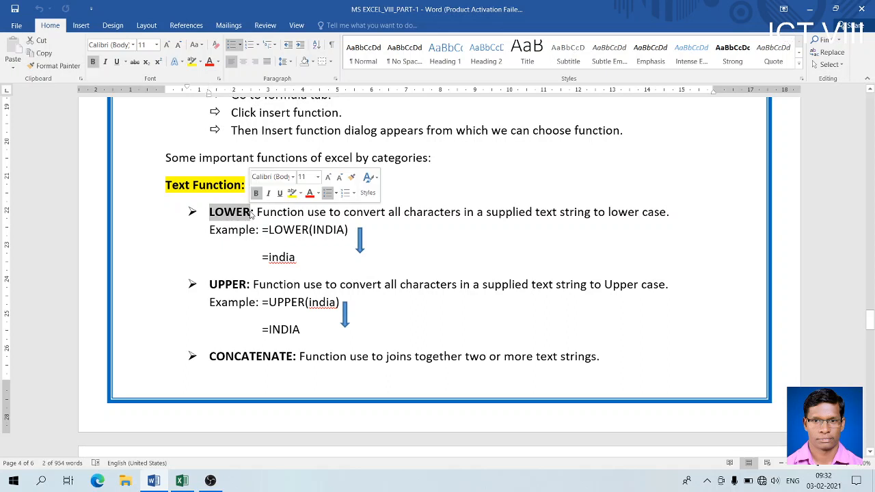
left_click(325, 231)
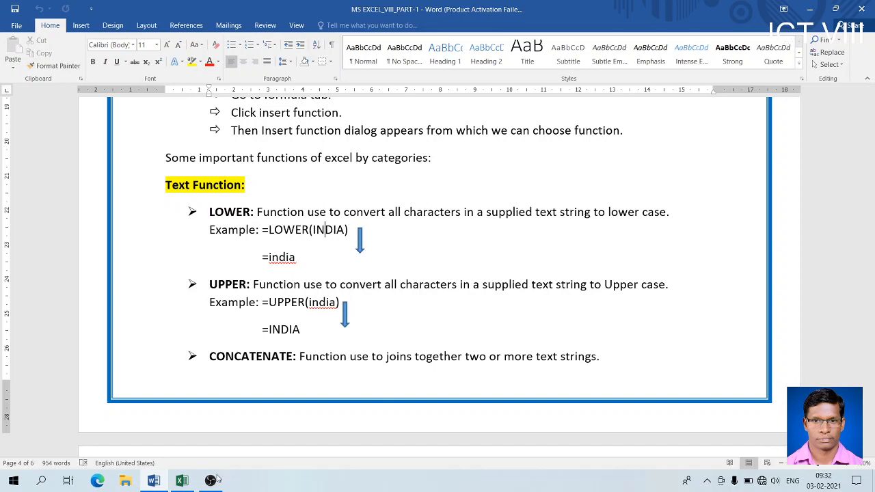
left_click(179, 481)
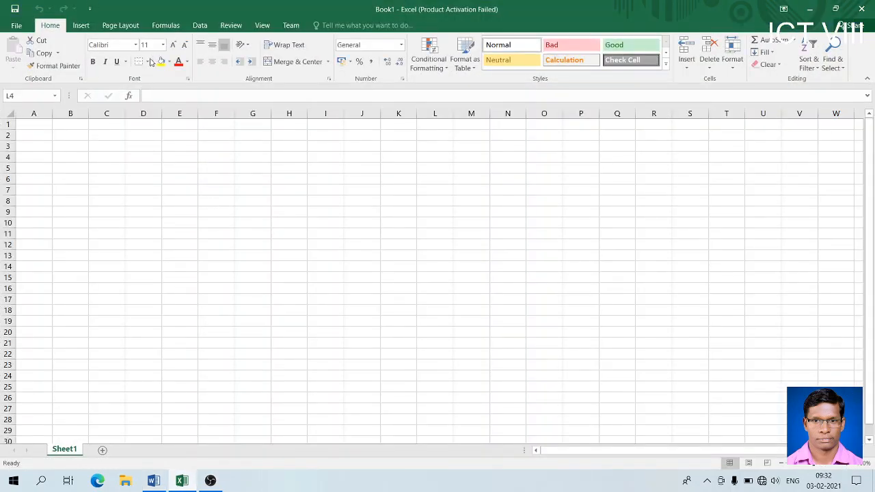
- Open the Insert Function dialog for cell E5 from the Formulas tab
left_click(172, 166)
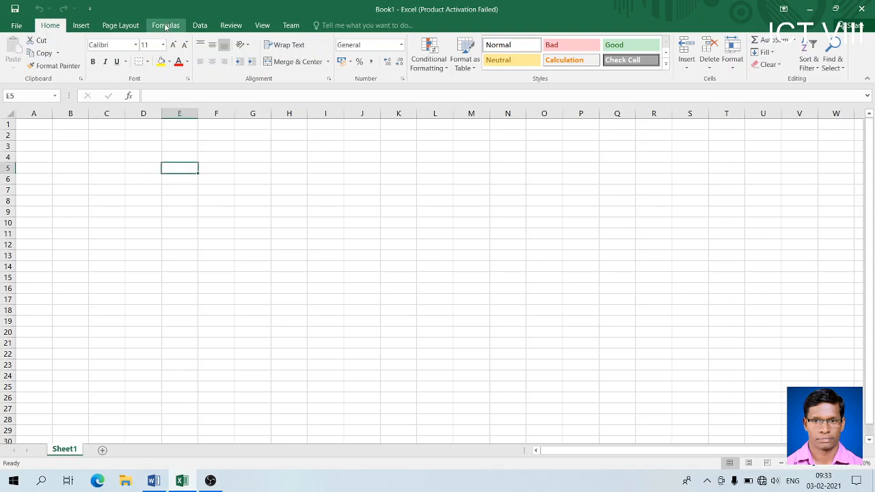
left_click(165, 27)
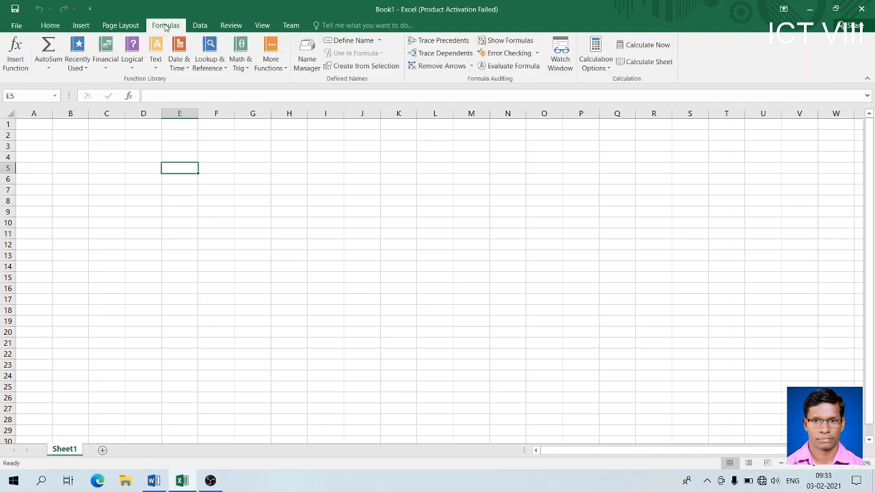
left_click(14, 53)
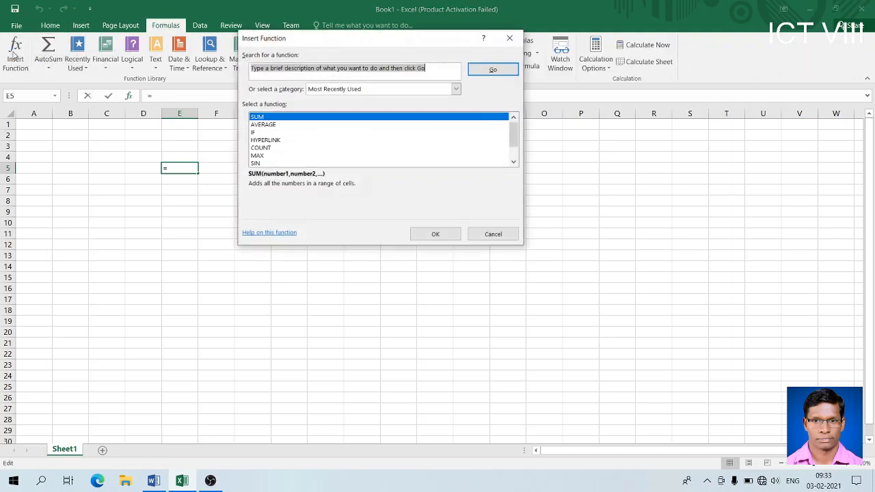
- Preview AVERAGE, IF, HYPERLINK, COUNT, MAX and SIN in the Most Recently Used list
left_click(268, 125)
left_click(265, 133)
left_click(266, 140)
left_click(265, 150)
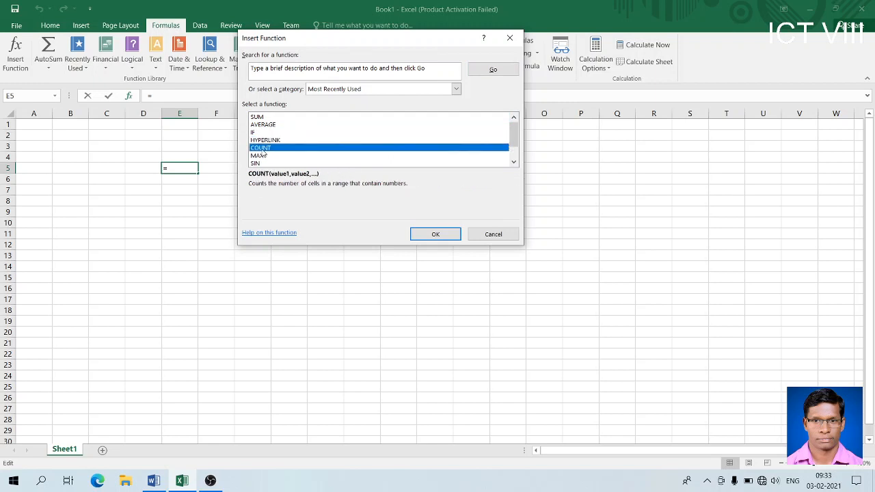
left_click(259, 158)
left_click(259, 164)
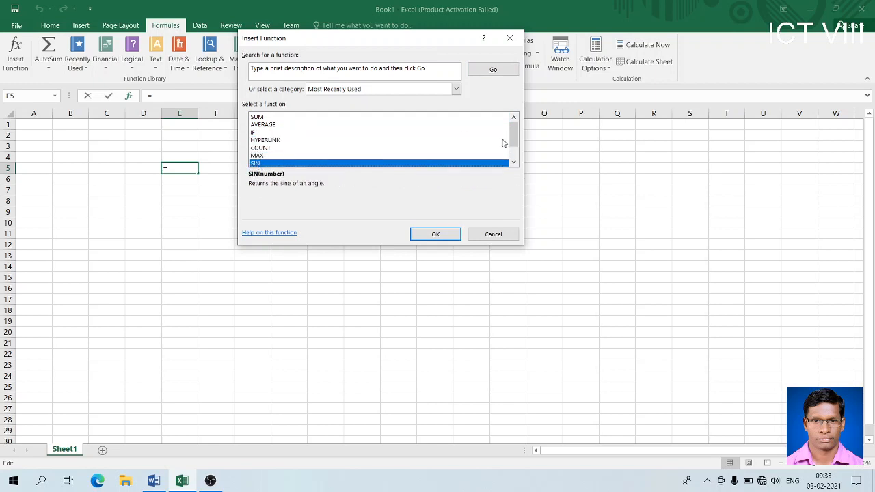
mouse_move(513, 136)
left_mouse_down()
mouse_move(514, 159)
mouse_move(513, 145)
left_mouse_up()
left_click(508, 42)
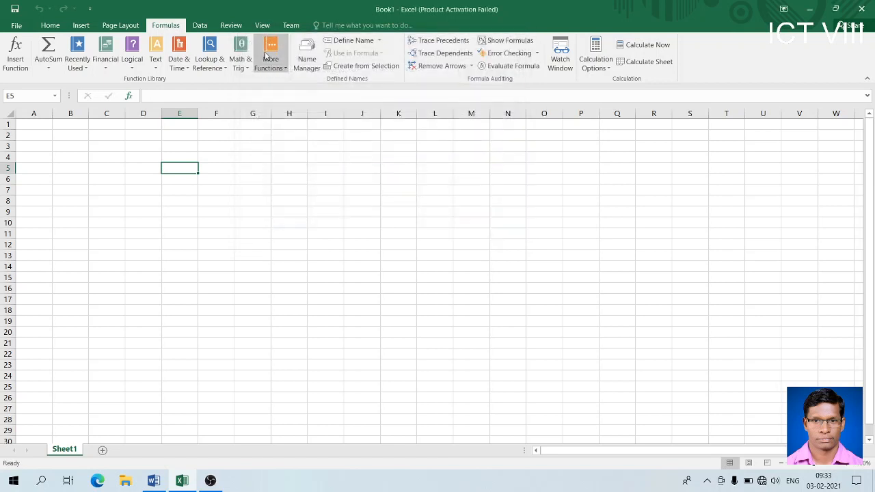
left_click(105, 67)
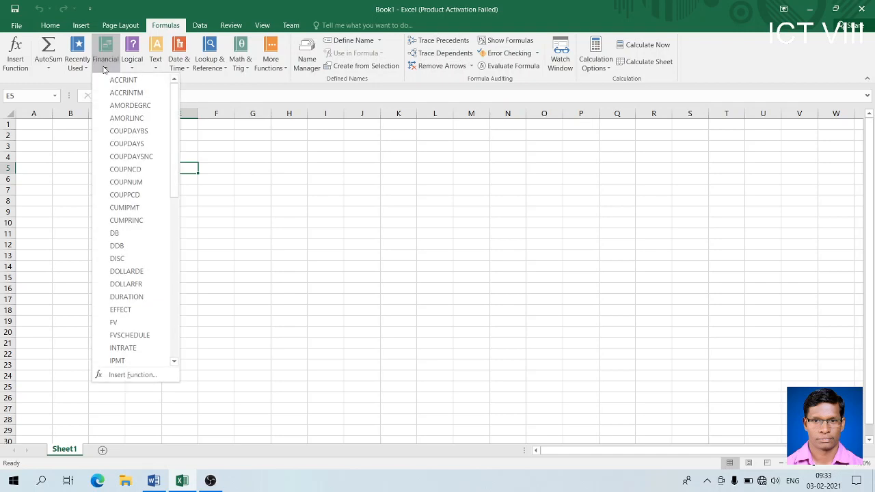
left_click(136, 69)
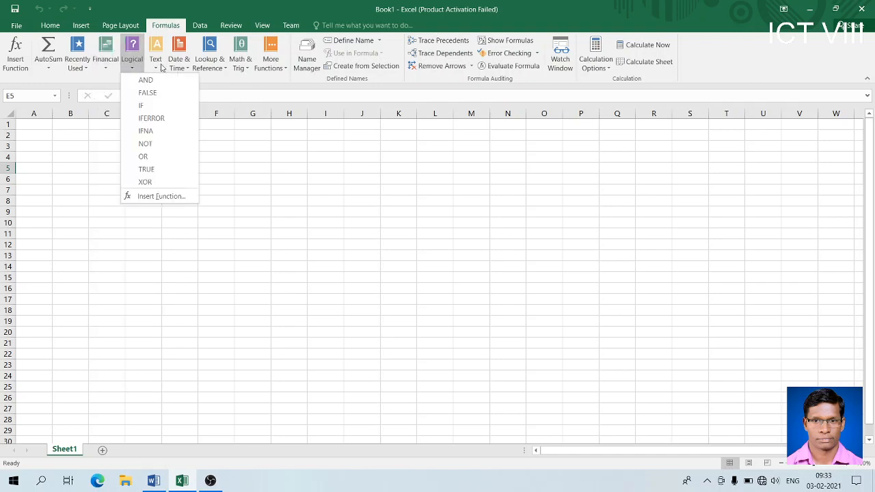
left_click(159, 71)
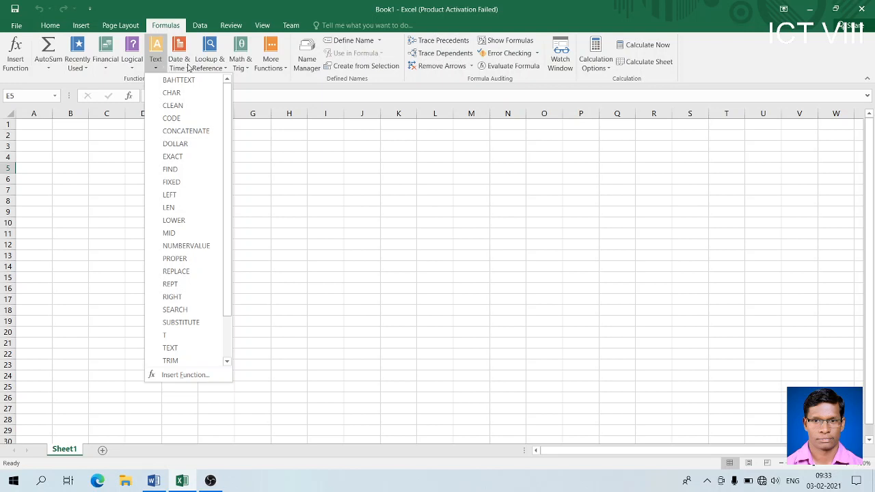
left_click(188, 66)
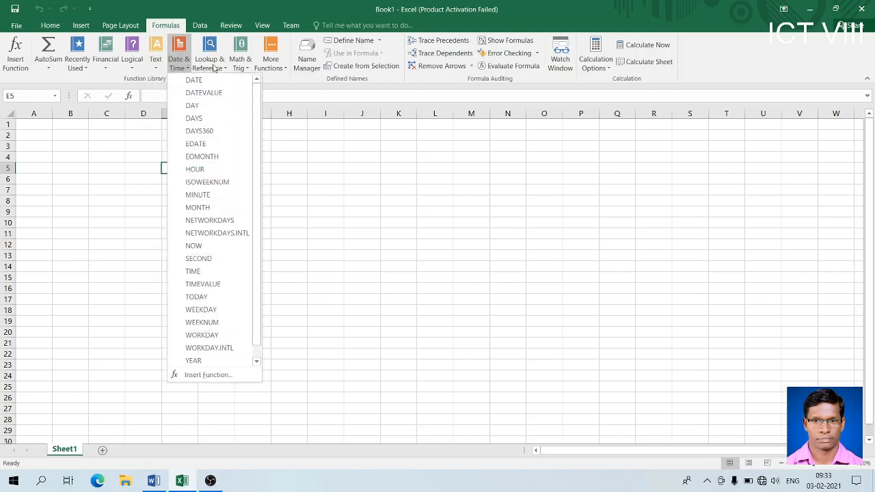
left_click(215, 68)
left_click(214, 68)
left_click(240, 66)
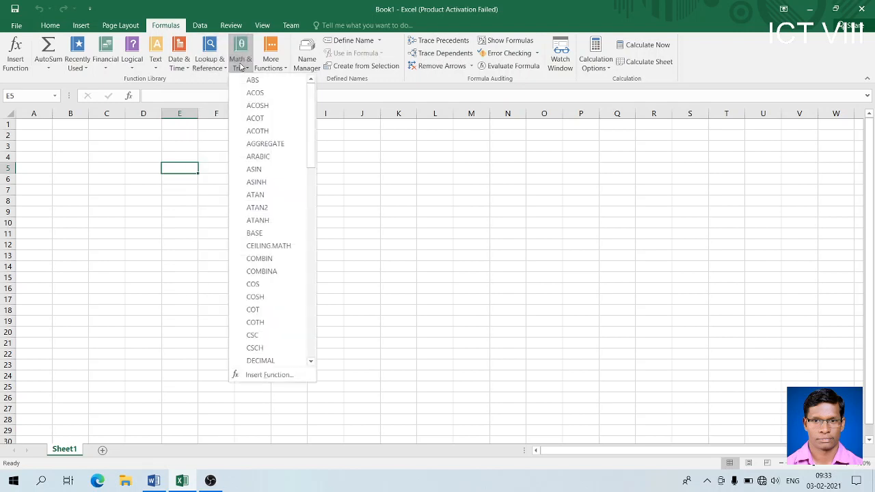
left_click(158, 69)
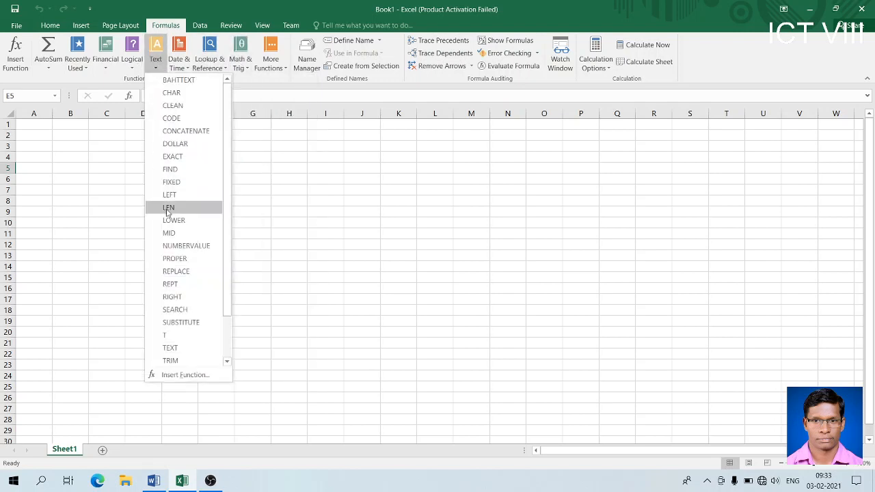
left_click(264, 210)
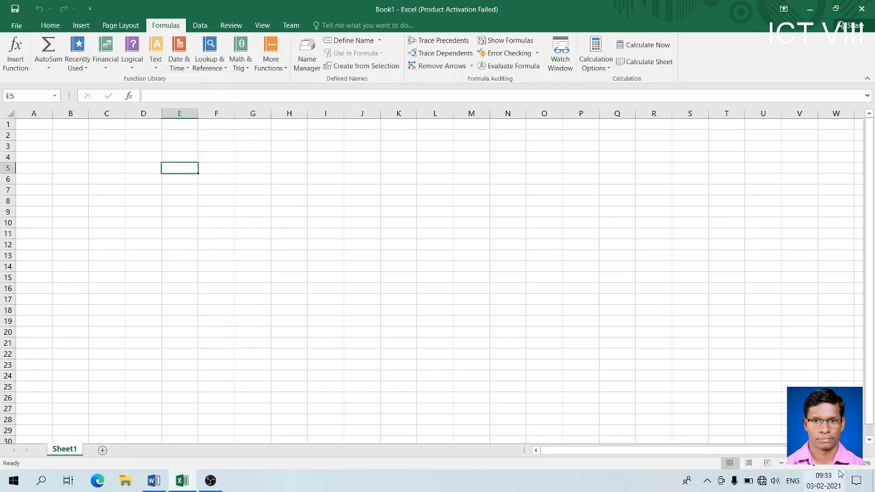
- Widen column A to about 208 pixels and enter the label 'Enter a Number' in A1
scroll(498, 278, "up", 7)
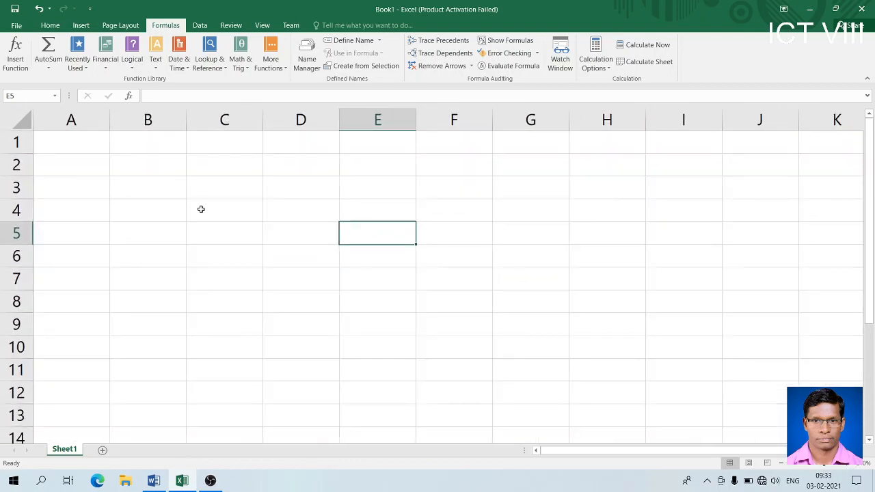
left_click(98, 157)
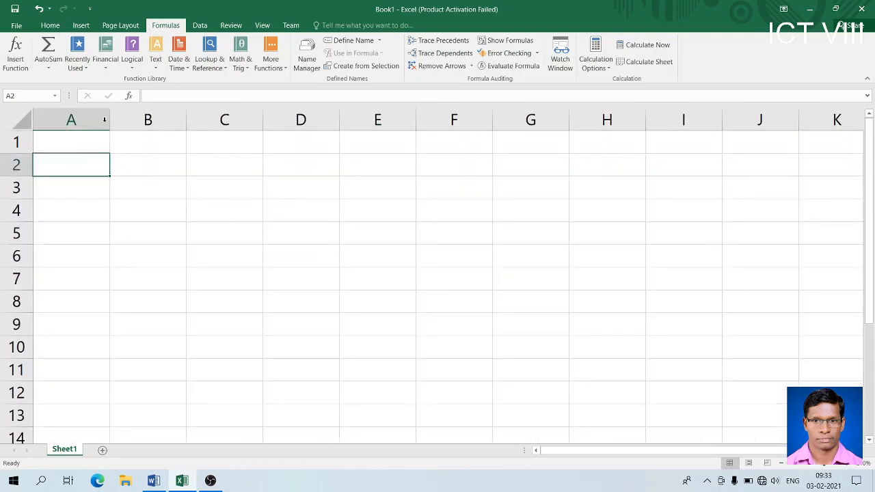
left_click_drag(109, 113, 230, 148)
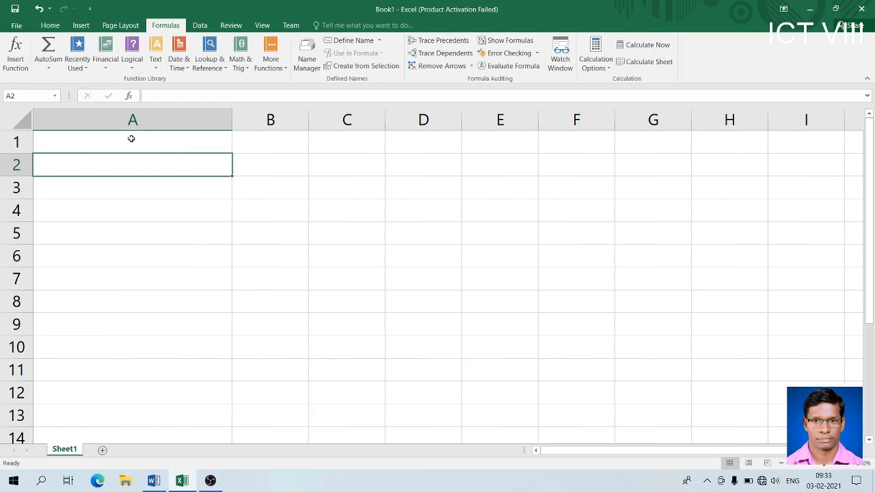
left_click(121, 140)
type("E")
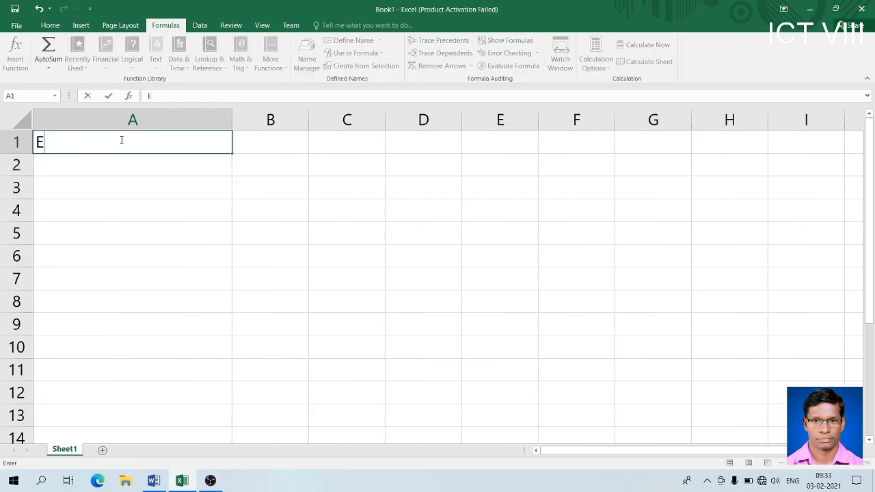
type("nter a Number")
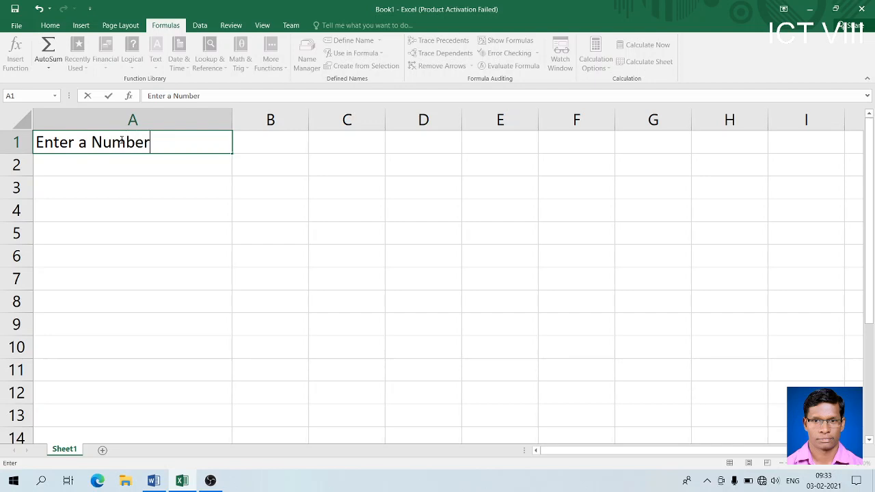
key("Tab")
left_click_drag(96, 147, 246, 150)
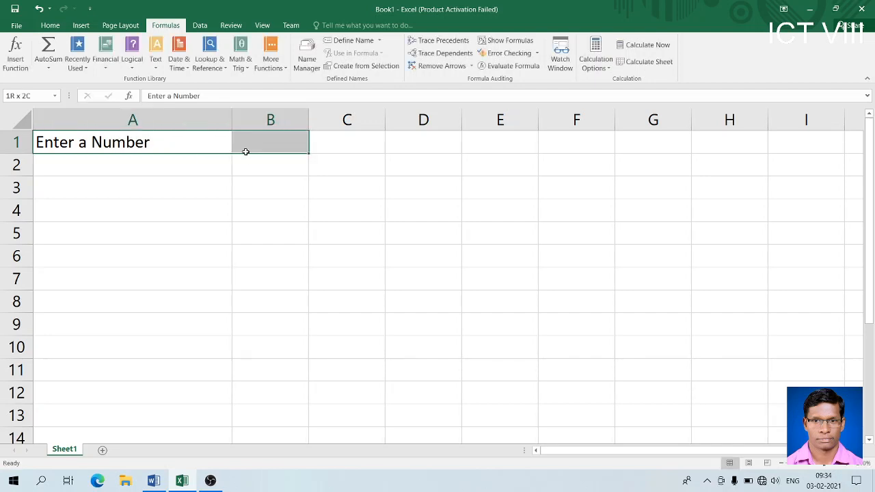
- Apply the Neutral cell style to A1:B1 and the Good cell style to B1
left_click(59, 26)
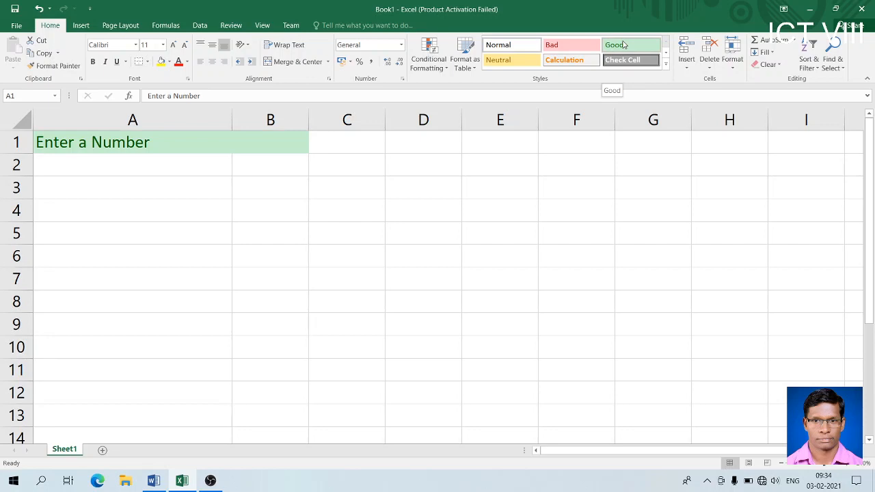
left_click(508, 63)
left_click(300, 140)
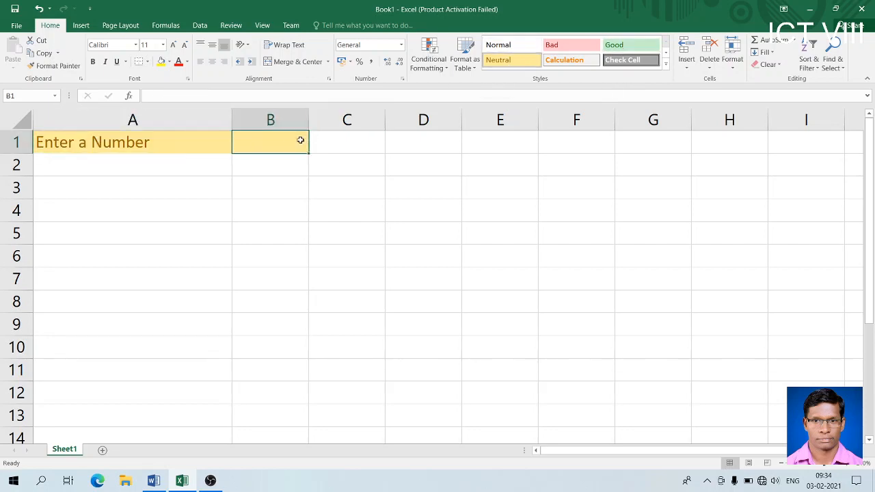
left_click(627, 45)
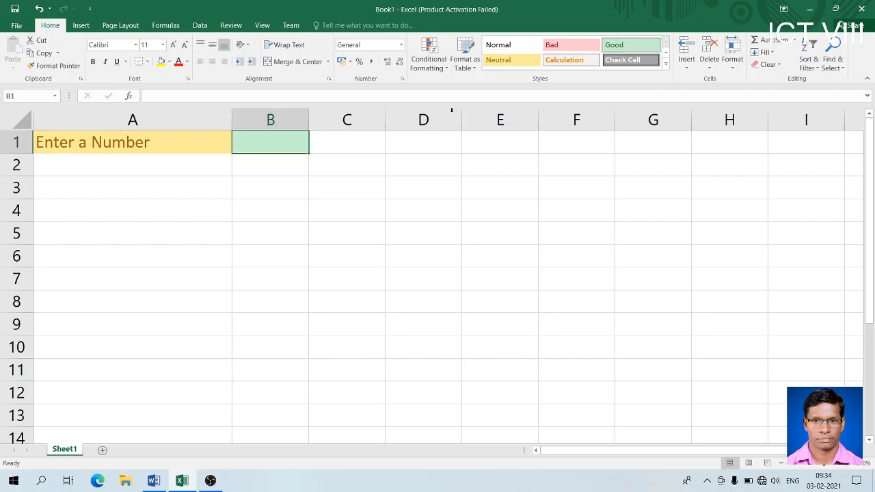
left_click(270, 258)
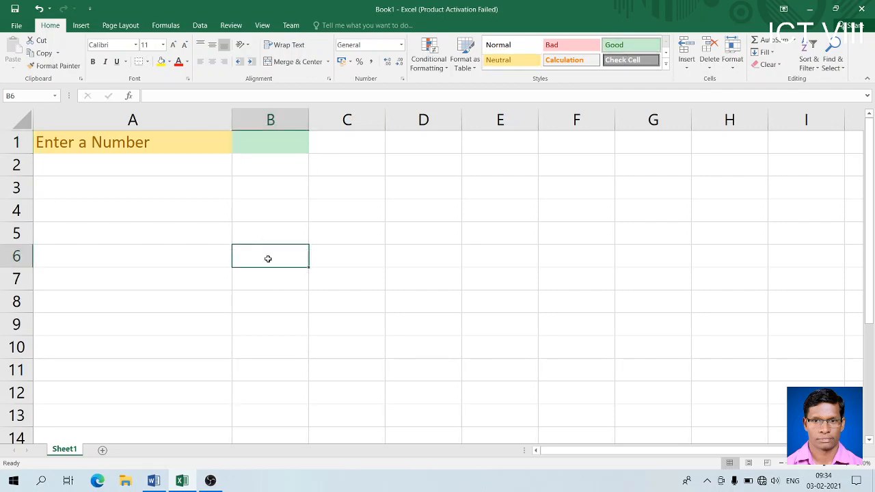
left_click(124, 254)
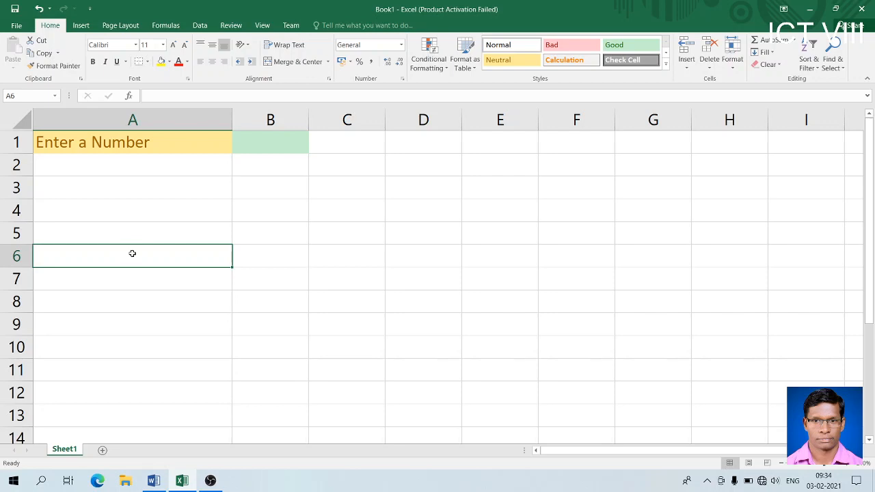
- Enter the label 'After apply the function' in cell A6
type("After apply")
key("BackSpace")
type("ing")
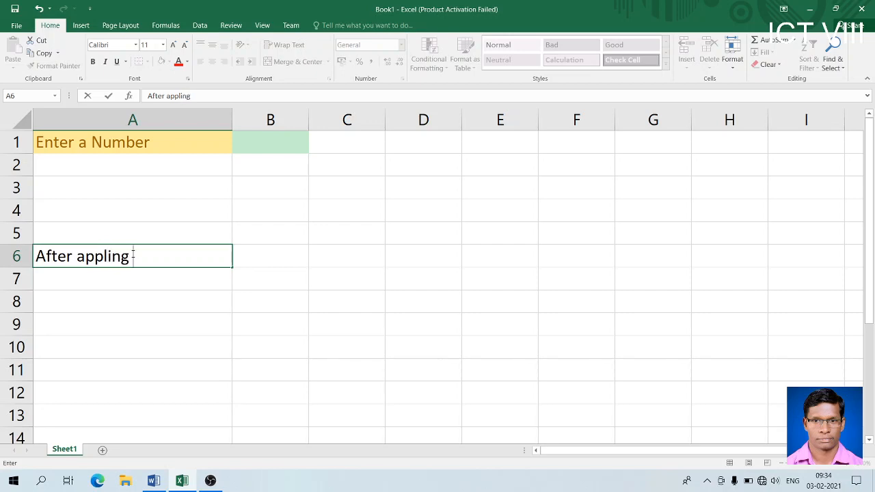
key("BackSpace")
key("BackSpace")
key("BackSpace")
type("ly")
key("BackSpace")
key("BackSpace")
key("BackSpace")
type("ly the funct")
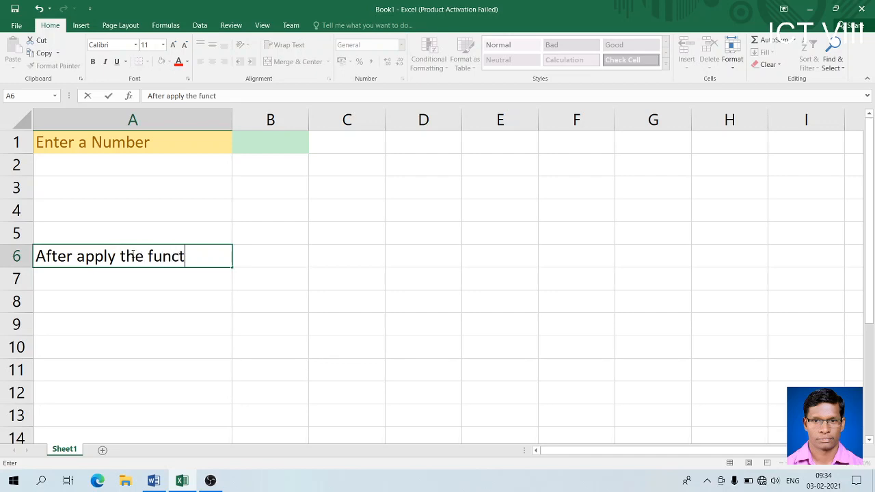
type("ion")
left_click(283, 263)
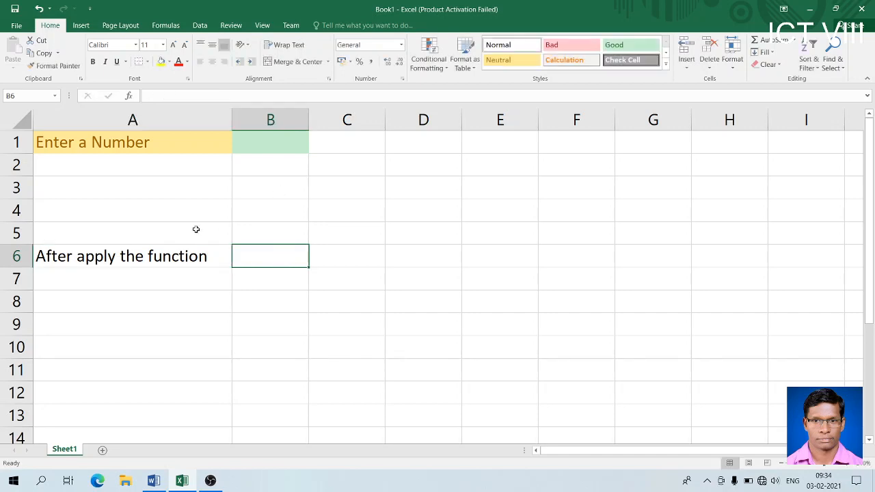
- Give A6 the Bad cell style and B6 the Calculation cell style
left_click(171, 257)
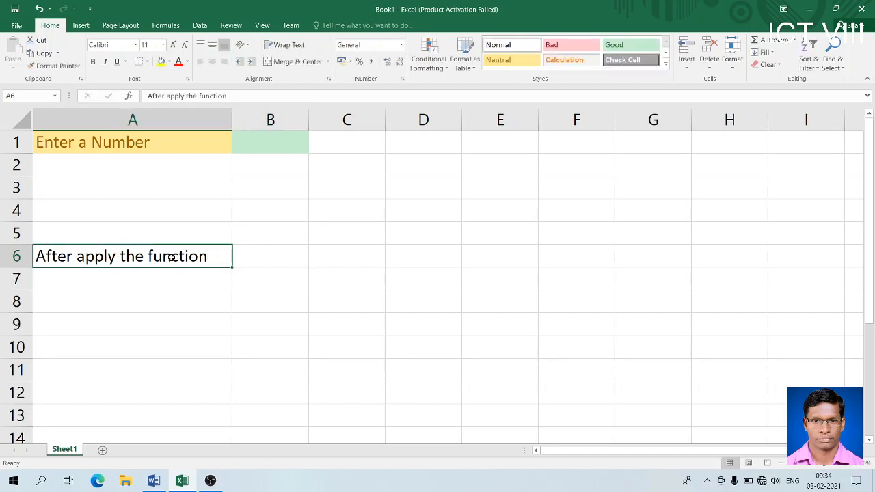
left_click(555, 48)
left_click(280, 263)
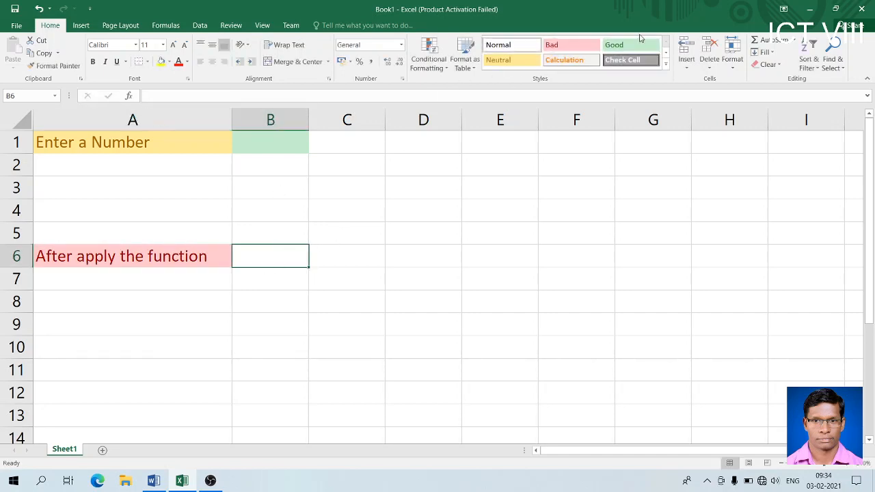
left_click(564, 60)
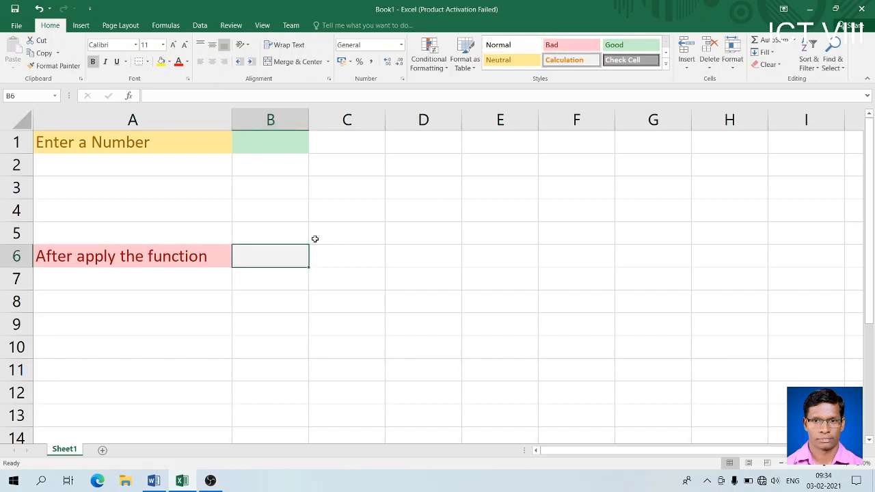
- Widen column B slightly and return to the Excel workbook
left_click_drag(308, 120, 317, 120)
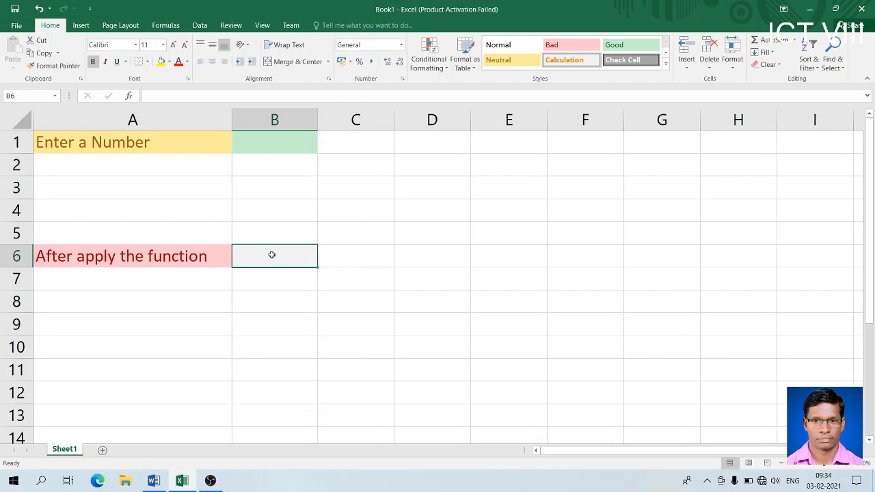
left_click(268, 153)
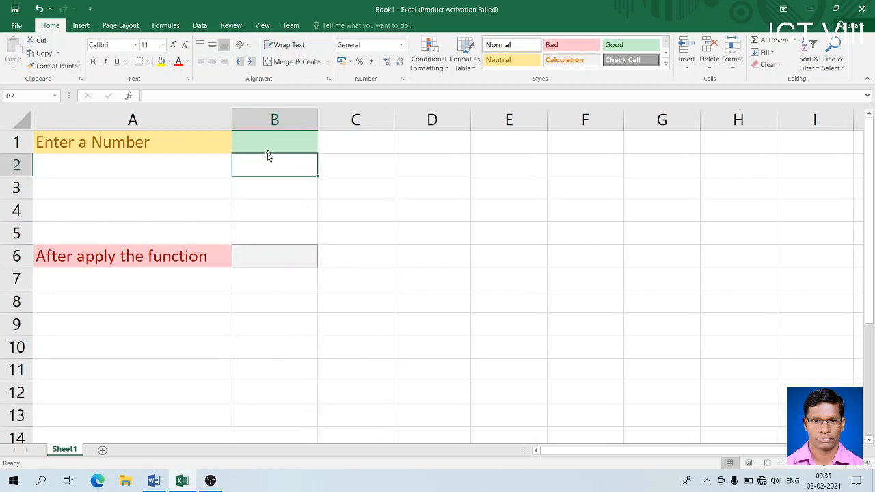
left_click(271, 137)
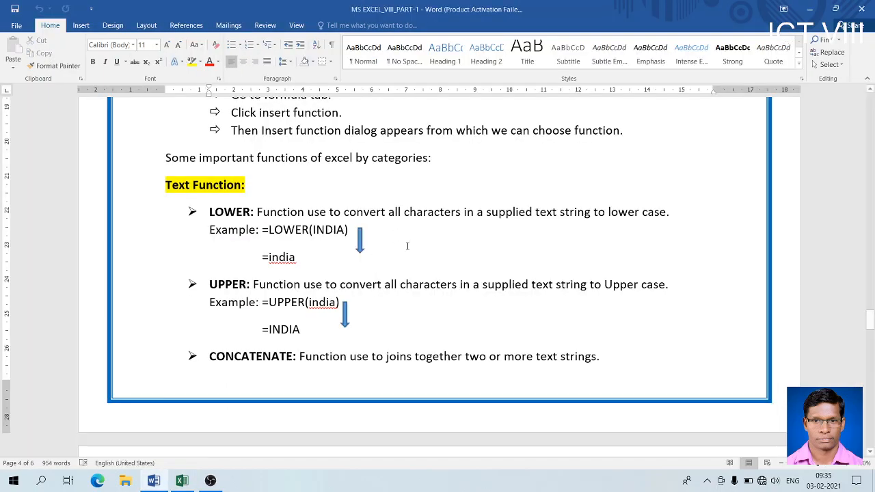
key("alt+Tab")
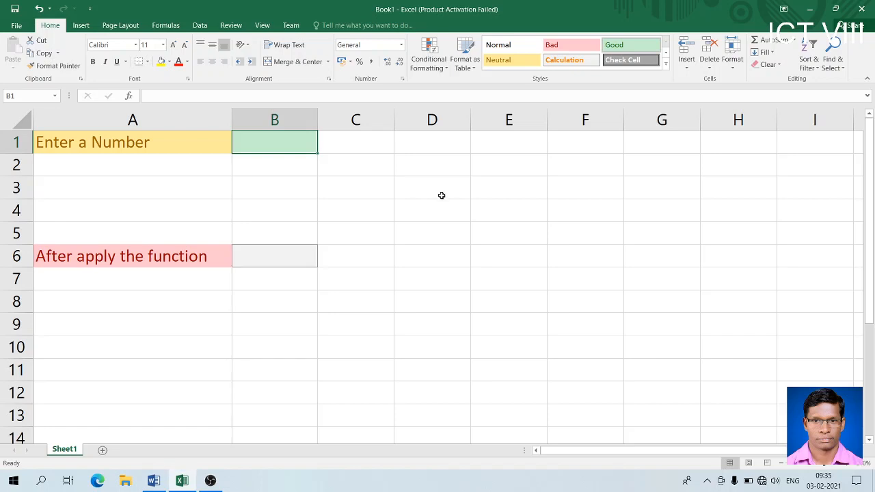
left_click(508, 168)
- Enter =LOWER(FREZORPUR) in E2, which produces a #NAME? error
type("=")
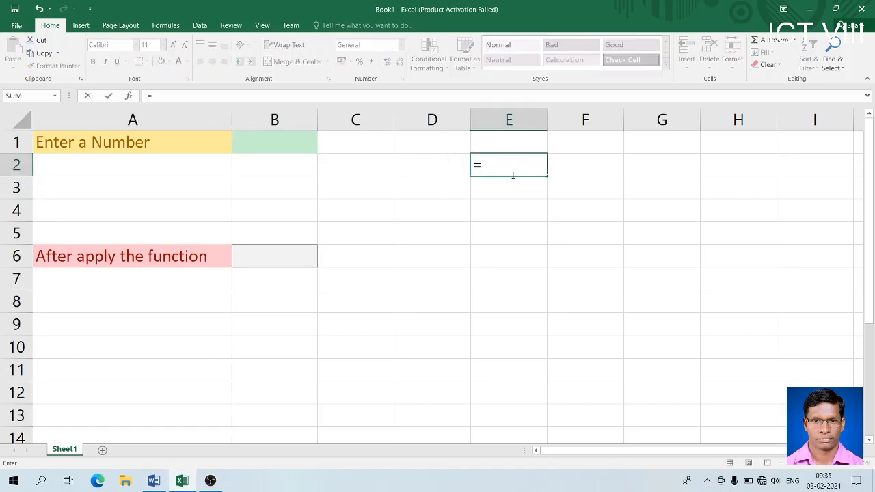
type("LOWER")
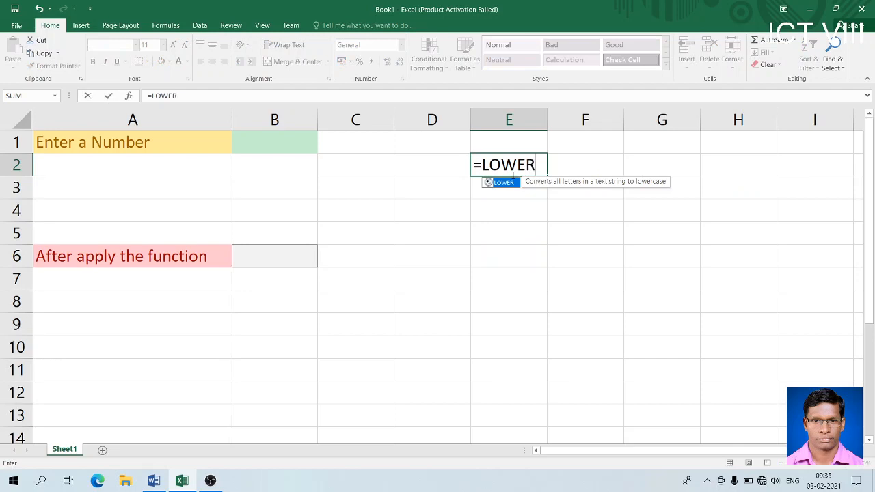
type("()")
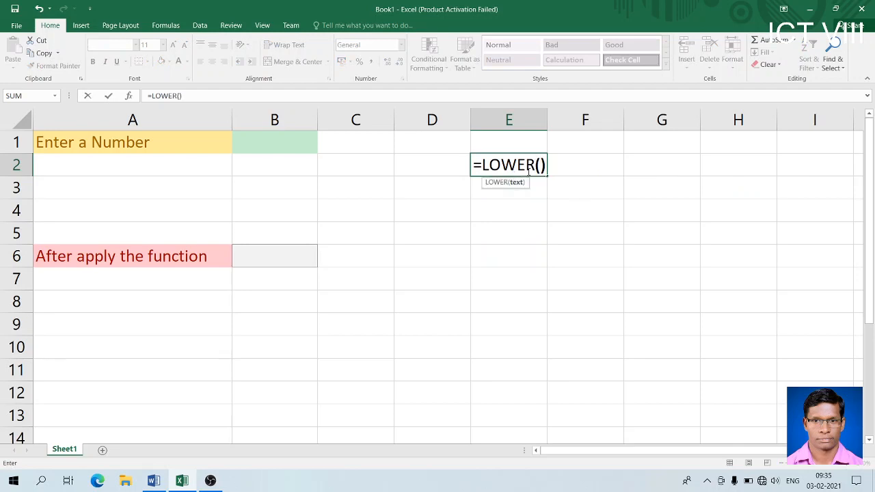
left_click(542, 165)
type("FREZORP")
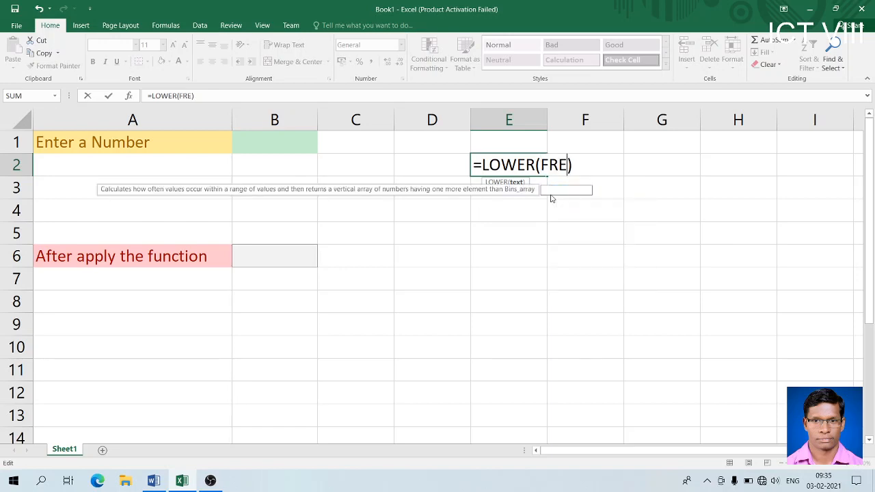
type("UR")
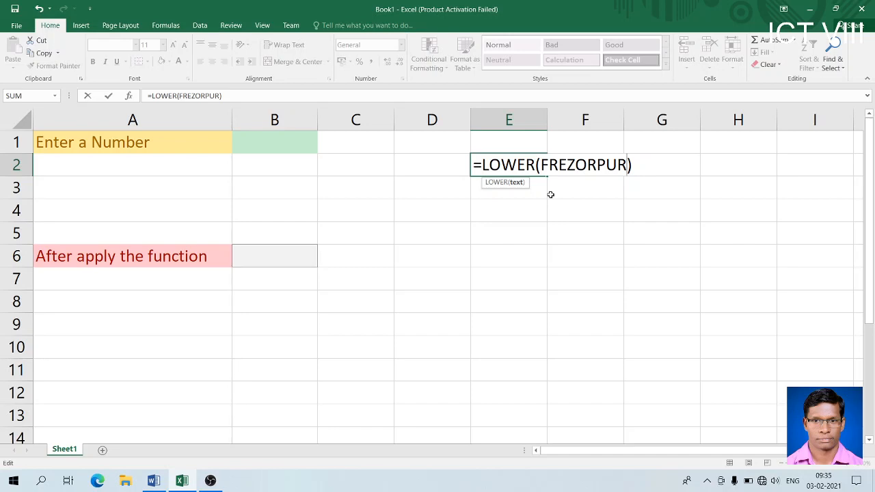
key("Return")
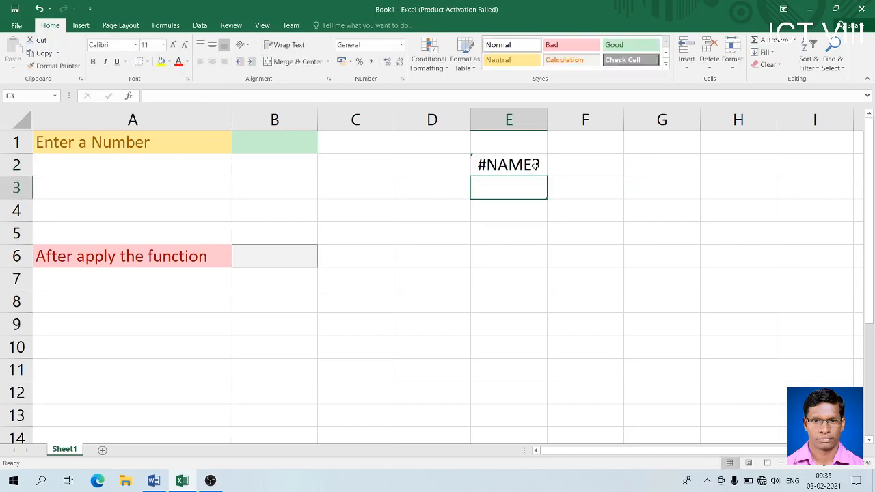
- Widen column E and put quotes around FREZORPUR so E2 shows frezorpur
left_click(535, 165)
left_click_drag(547, 117, 571, 122)
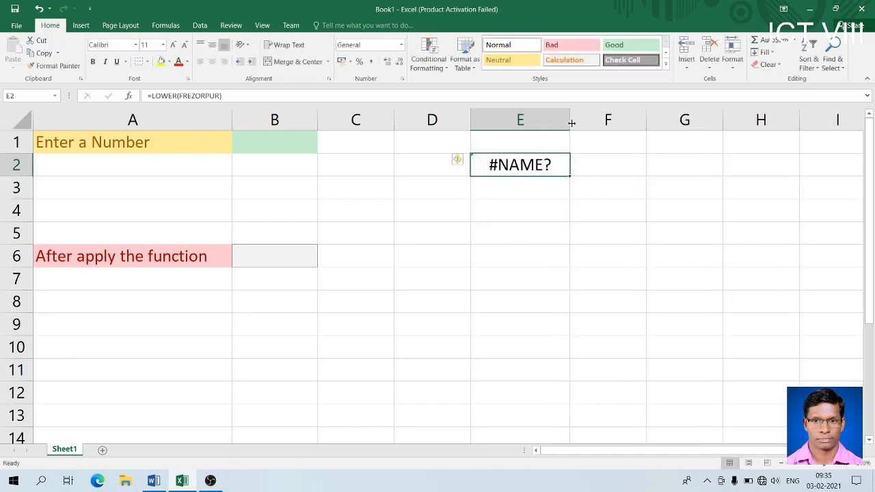
left_click(181, 96)
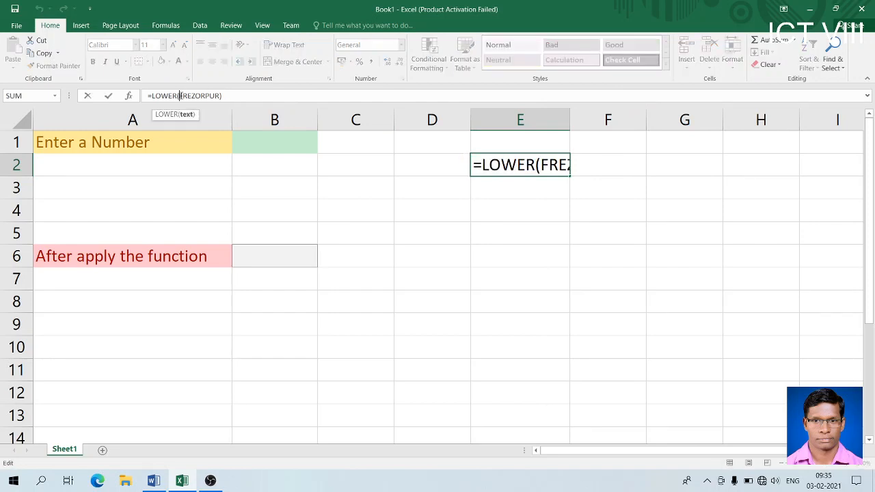
type("\"")
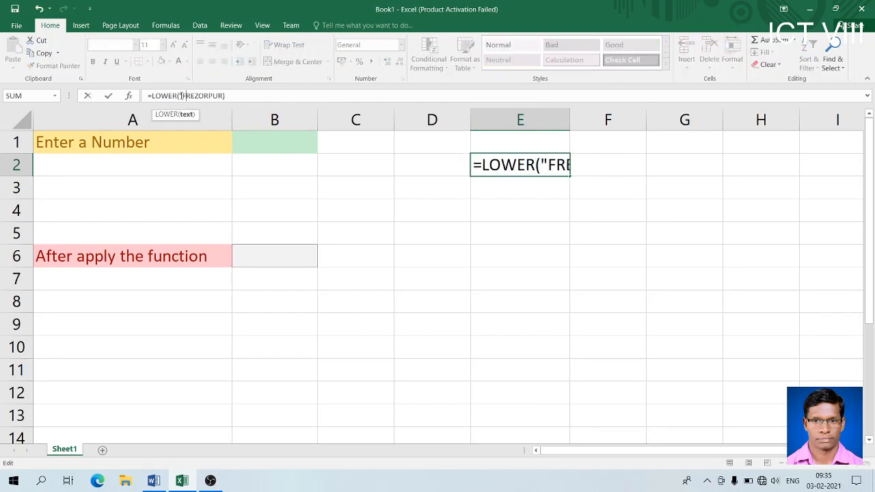
key("End")
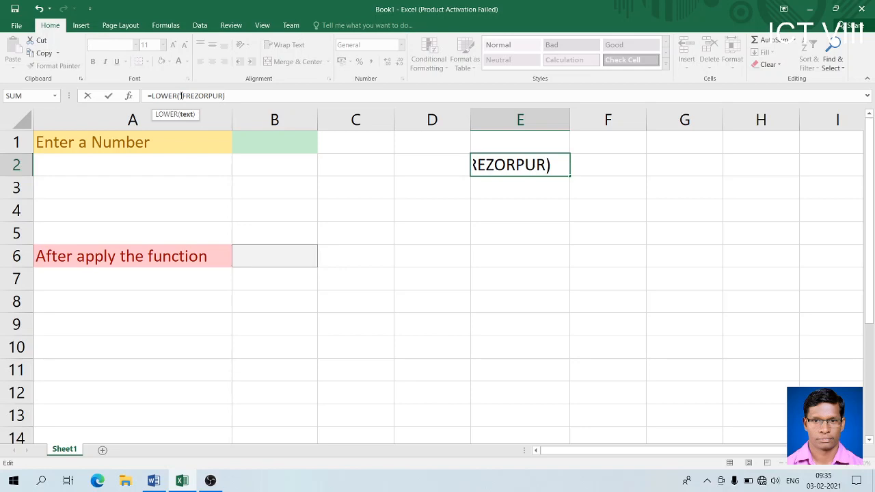
type("\"")
key("Return")
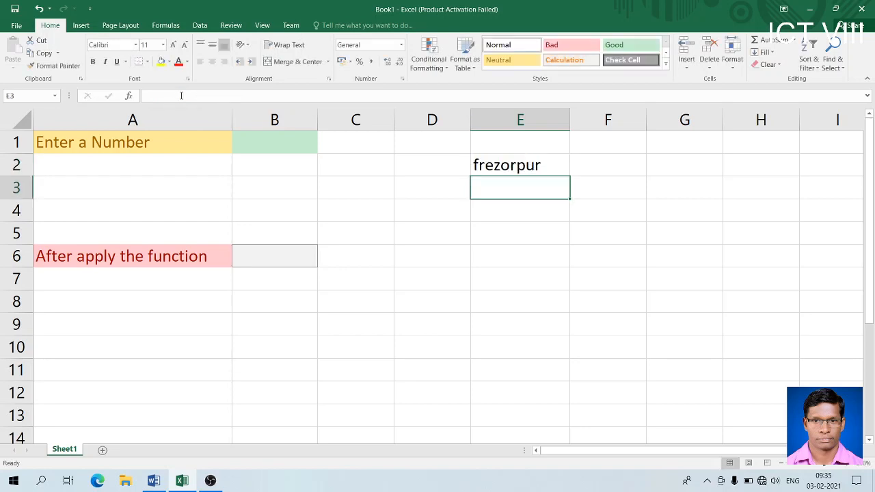
- Review the E2 formula, then enter =LOWER(B1) in cell B6
left_click(483, 155)
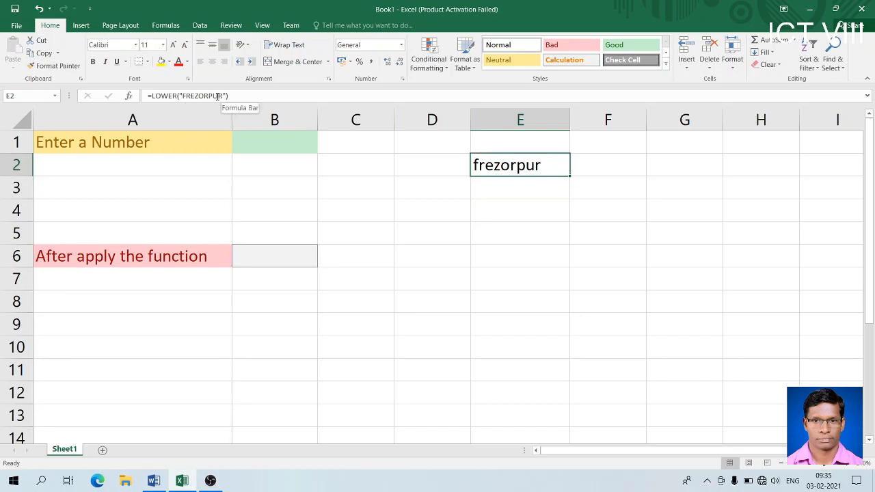
left_click(511, 182)
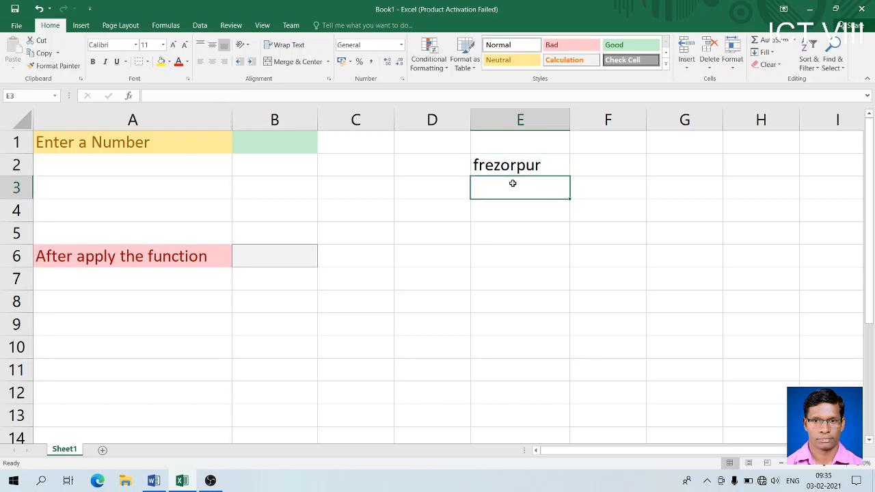
left_click(520, 163)
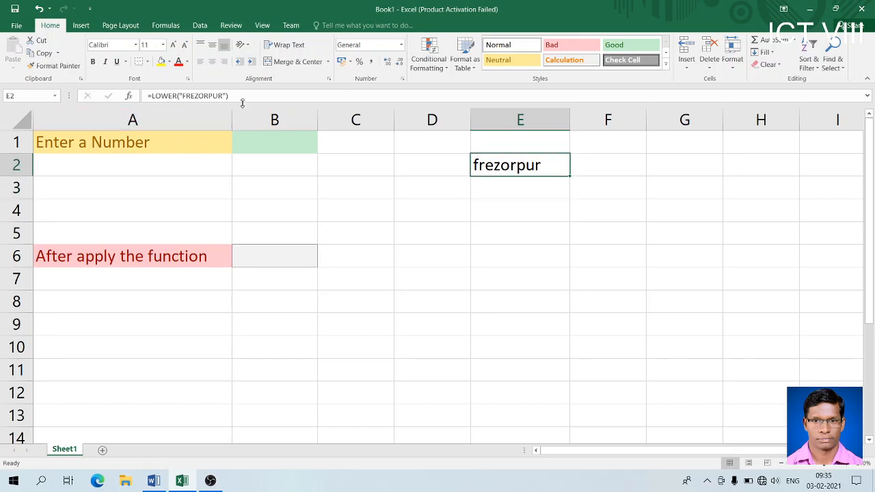
left_click(274, 142)
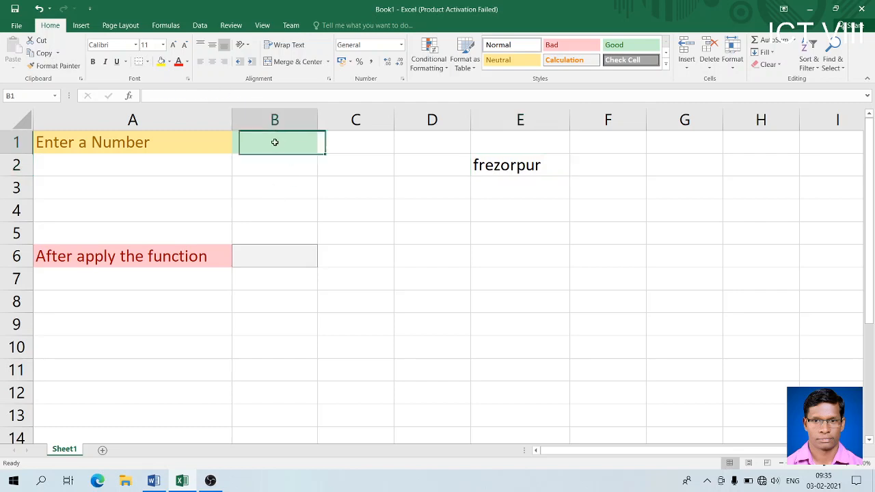
left_click(282, 260)
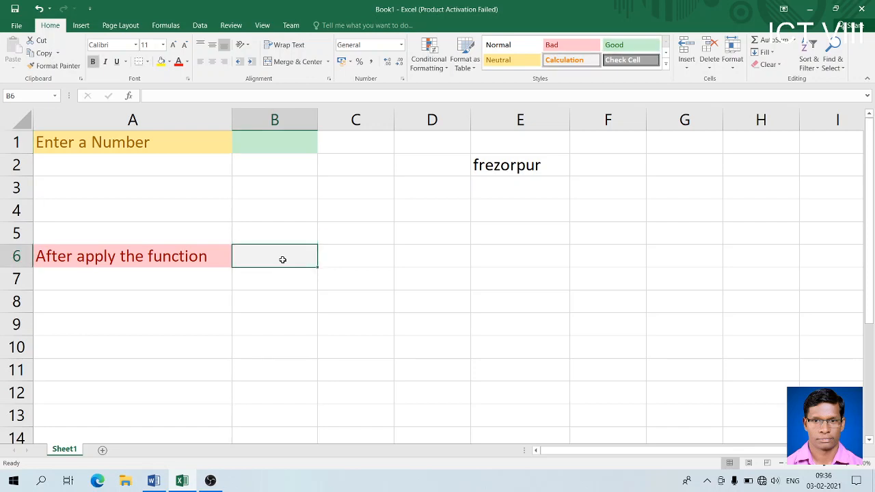
type("=")
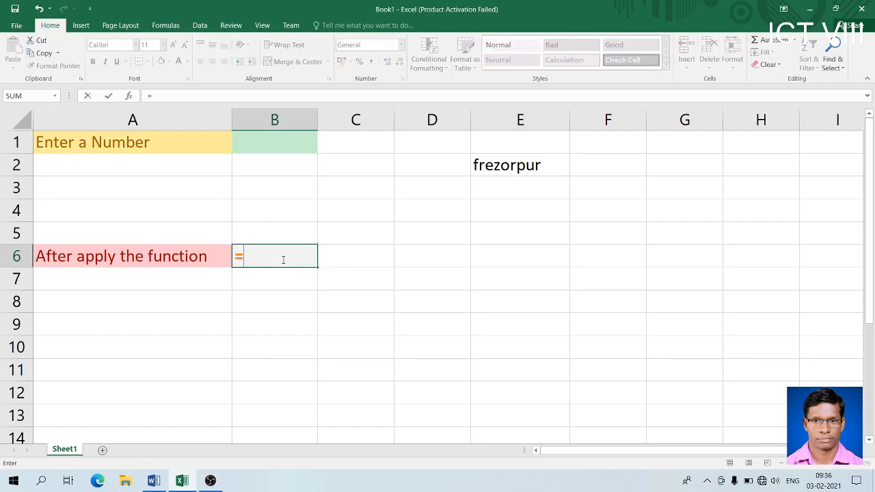
type("L")
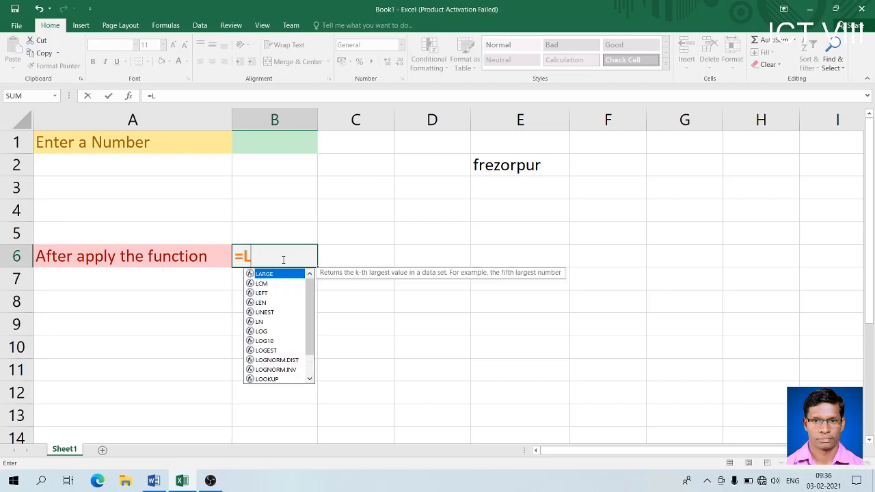
type("OWER()")
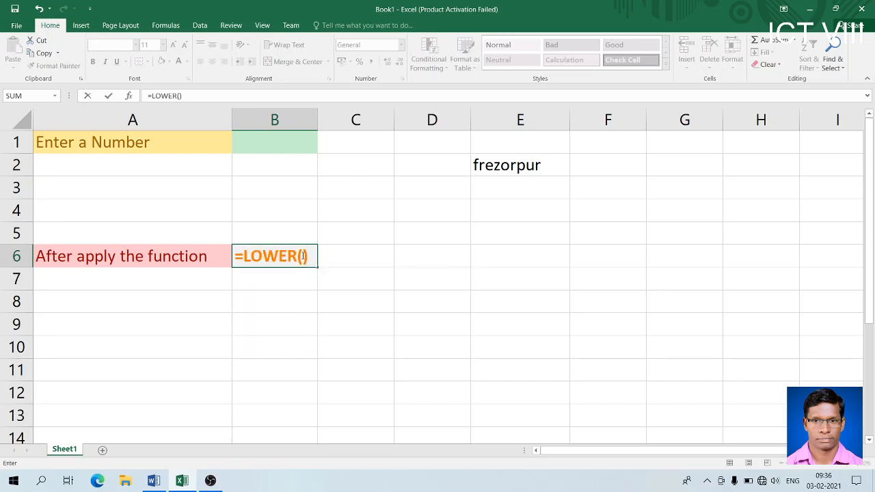
left_click(288, 141)
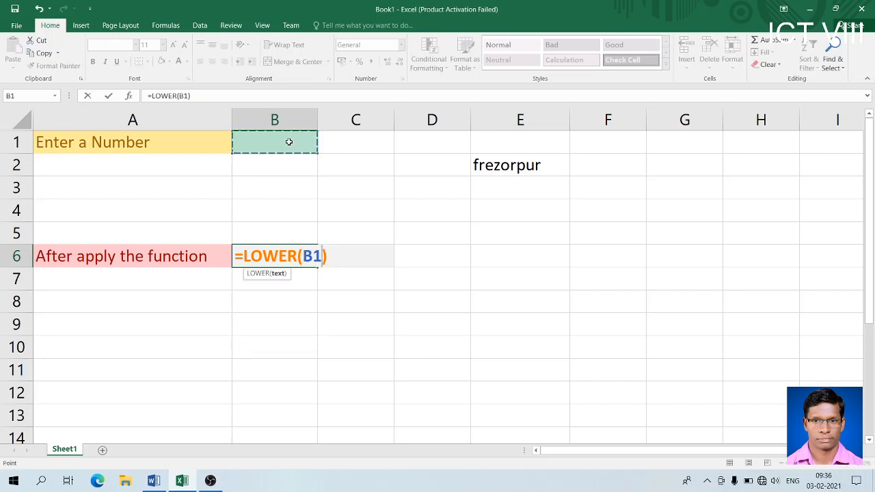
key("ctrl+Return")
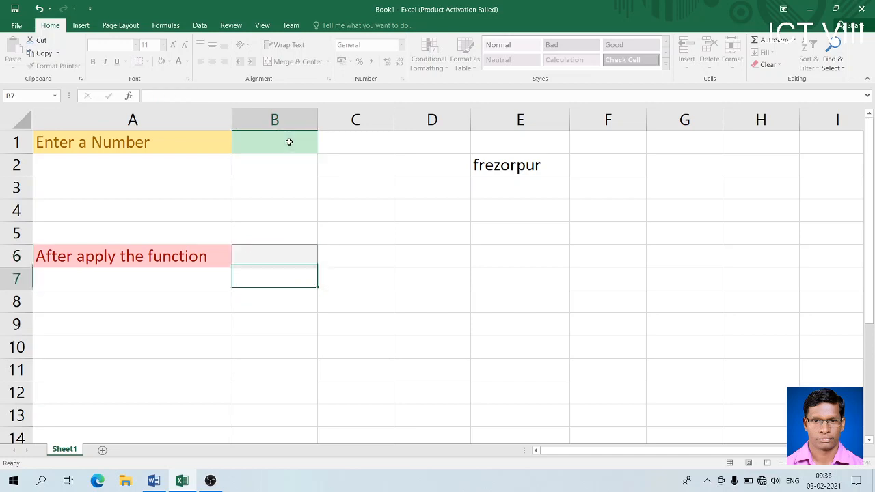
left_click(282, 261)
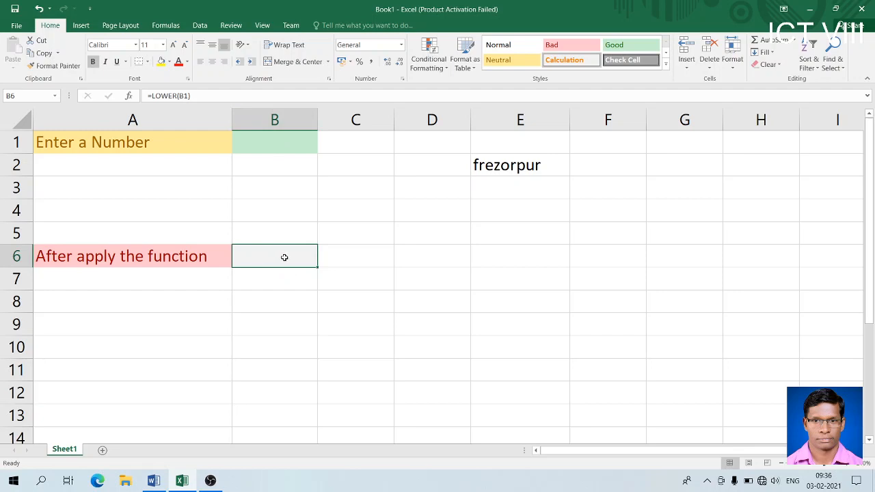
- Enter INDIA, then OAV, in B1 to see B6 return them in lowercase
left_click(286, 141)
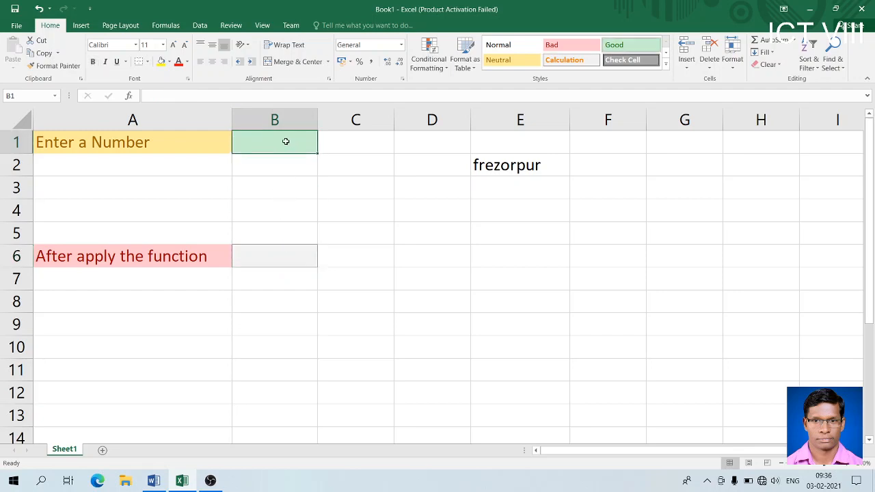
type("INDIA")
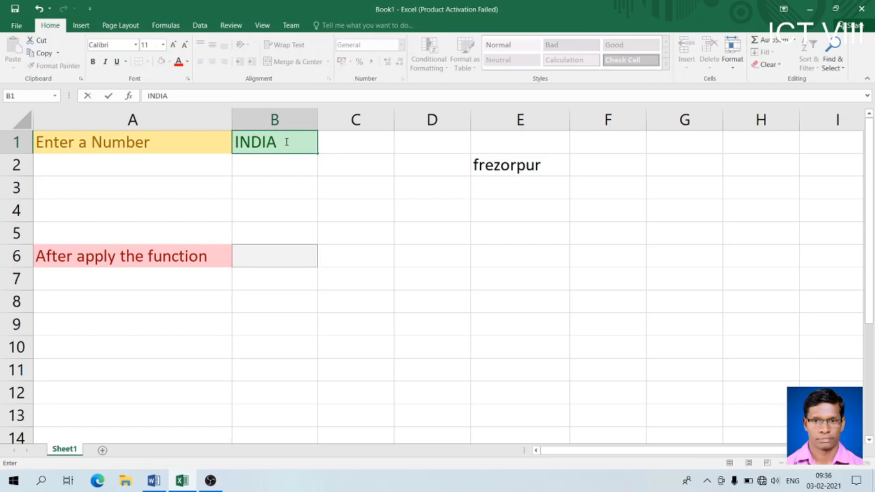
key("Return")
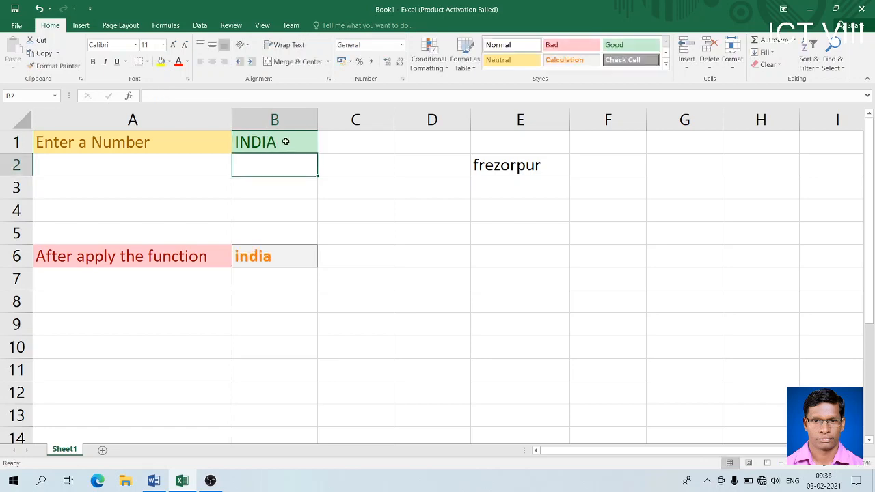
left_click(287, 132)
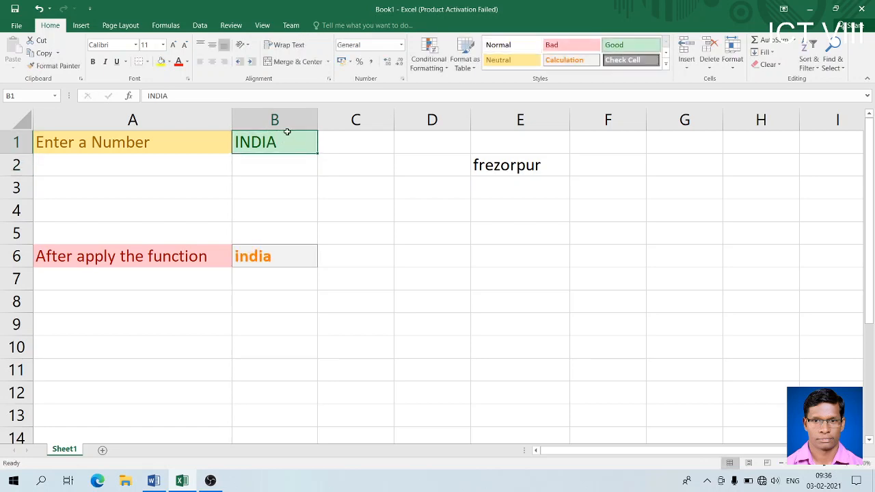
type("oa")
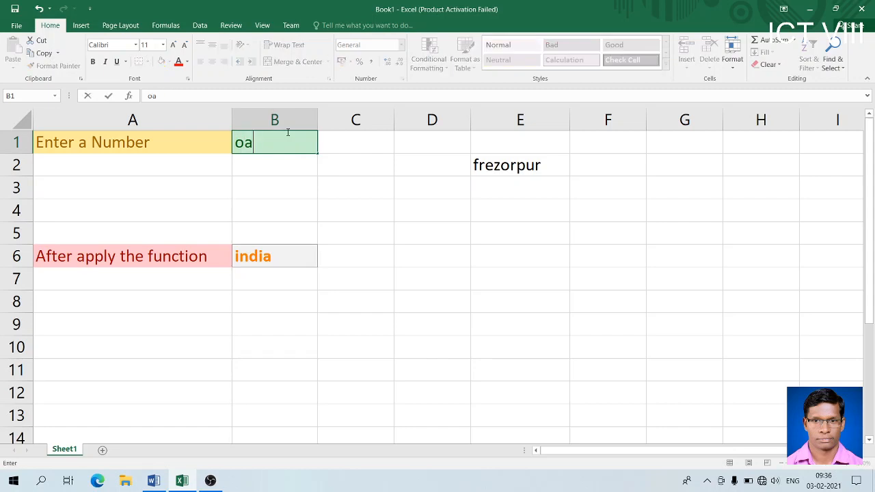
key("BackSpace")
key("BackSpace")
type("OAV")
key("Return")
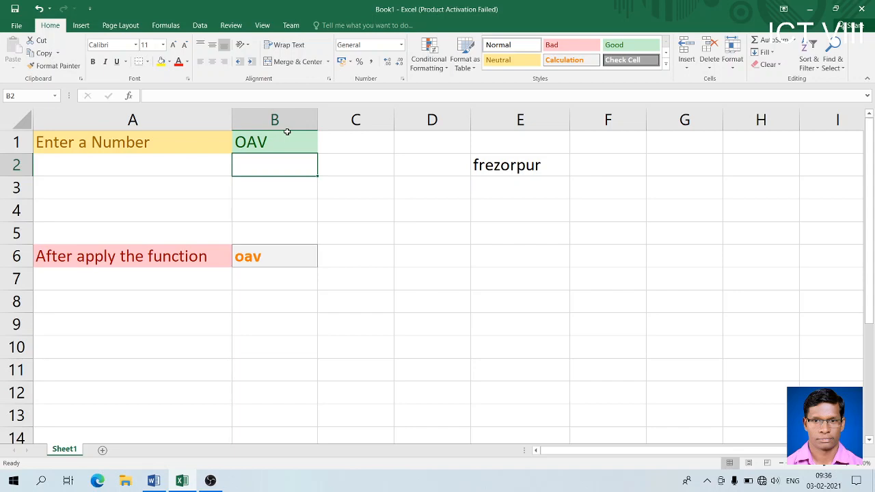
- Replace B1 with SURAJ and inspect B6's formula showing suraj
left_click(287, 132)
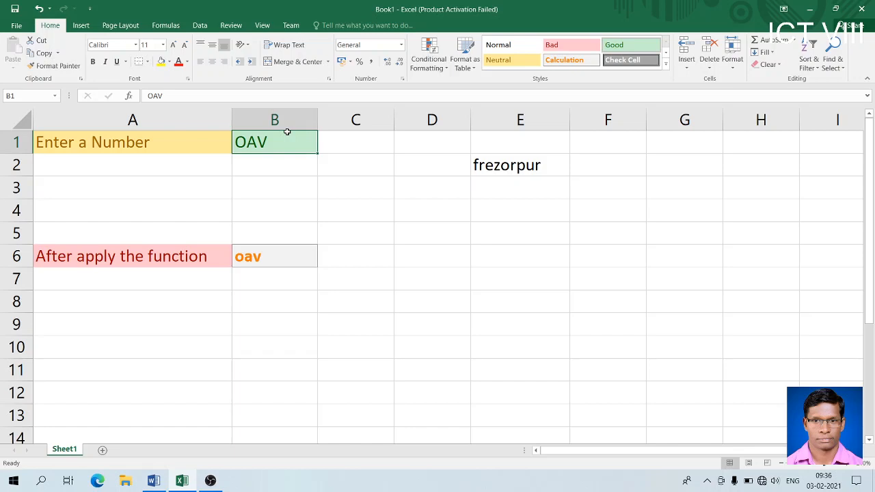
key("BackSpace")
type("SURAJ")
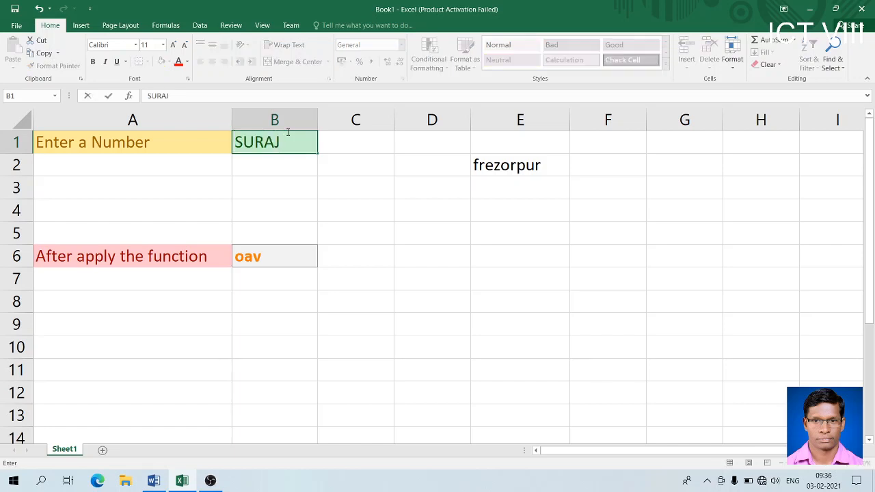
key("Return")
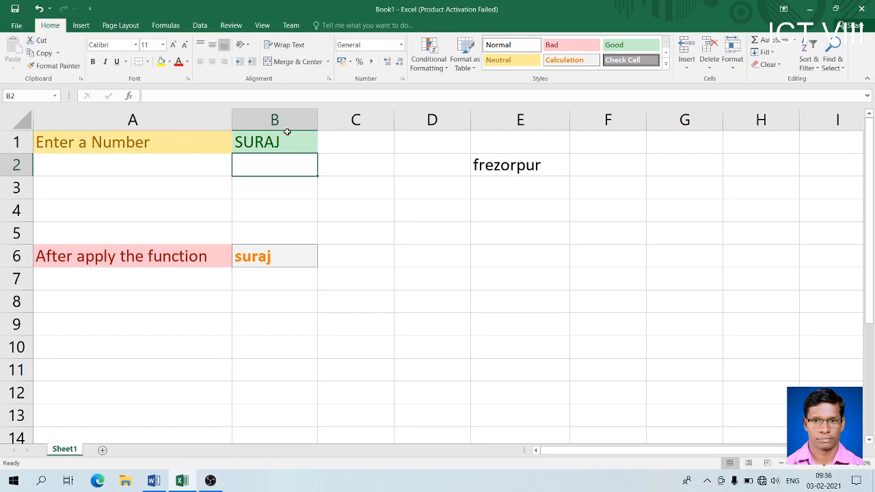
left_click(260, 256)
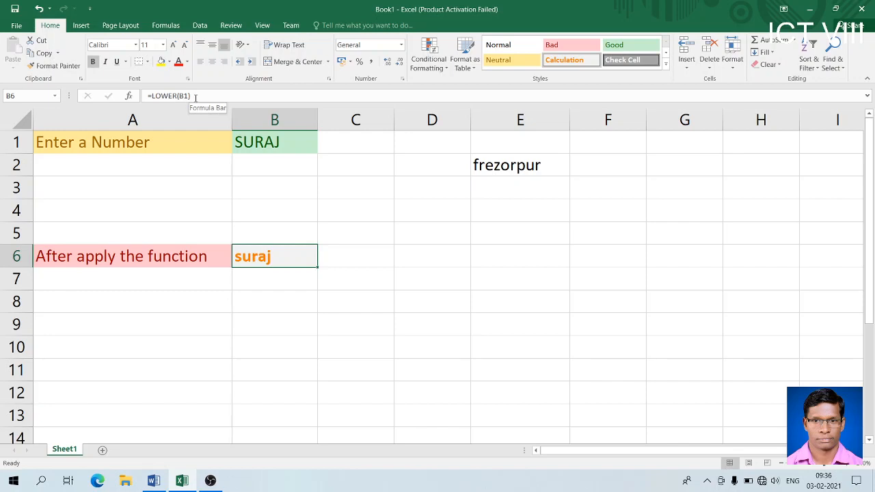
left_click(195, 97)
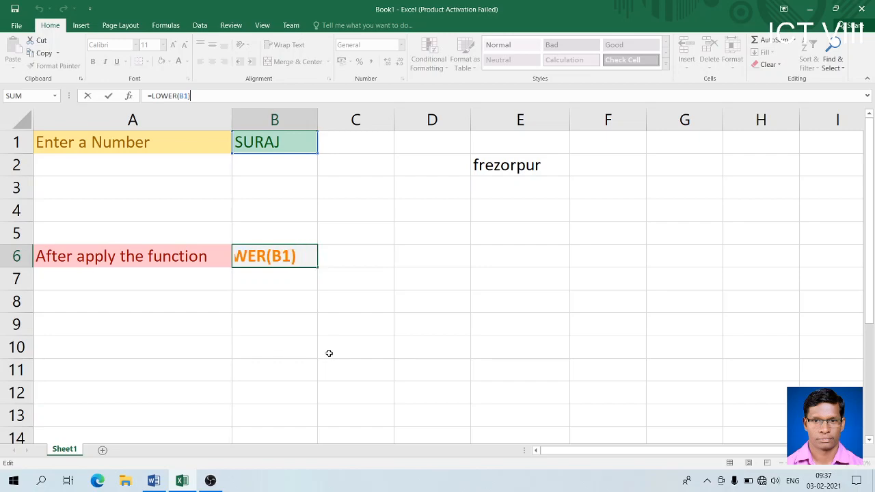
key("alt+Tab")
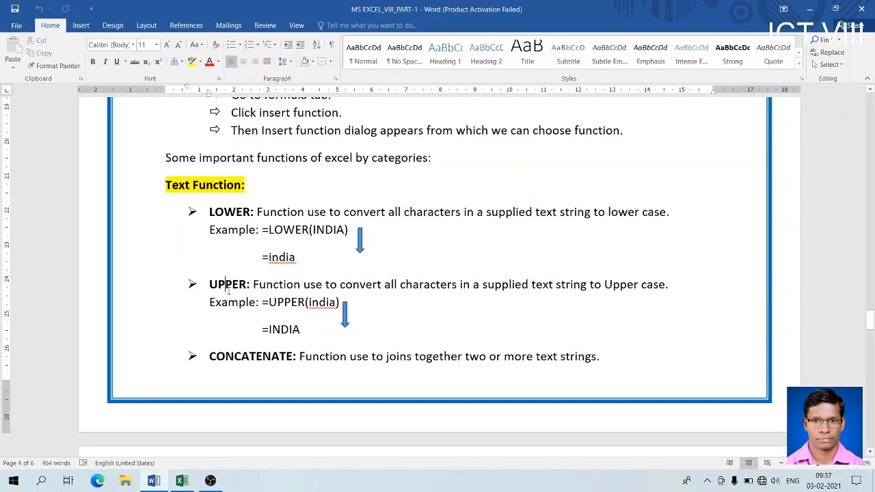
left_click(228, 290)
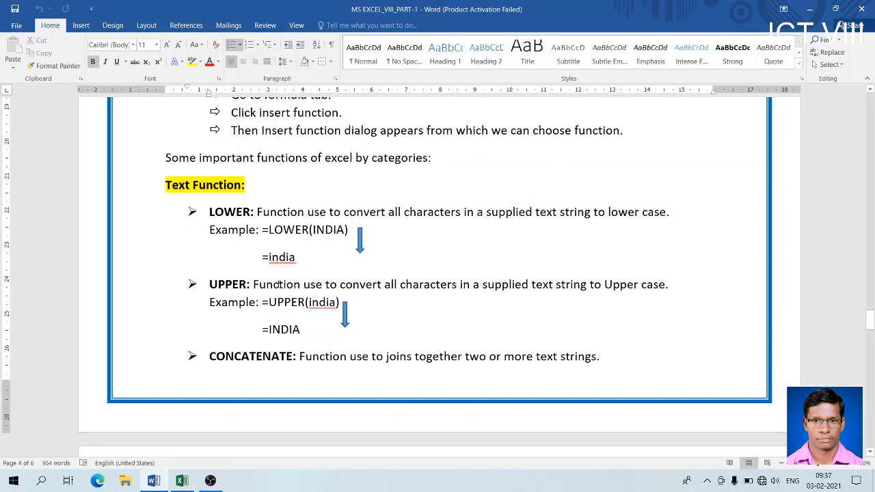
left_click_drag(278, 285, 587, 287)
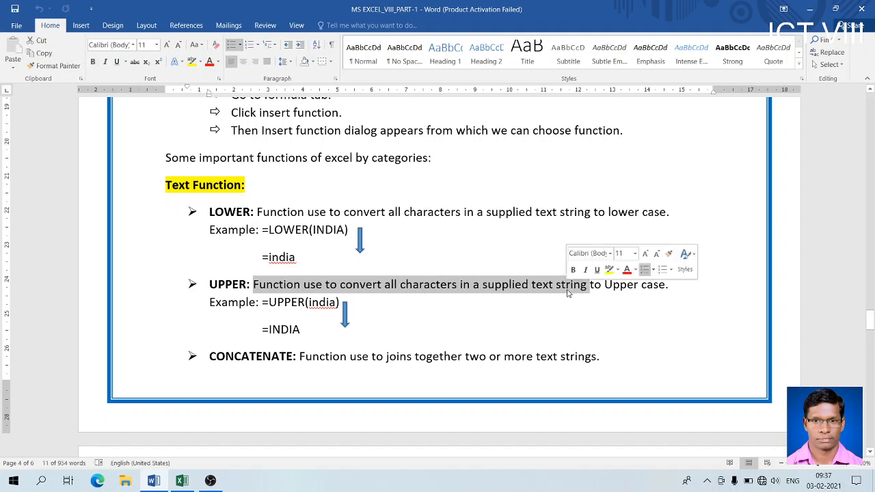
left_click(630, 294)
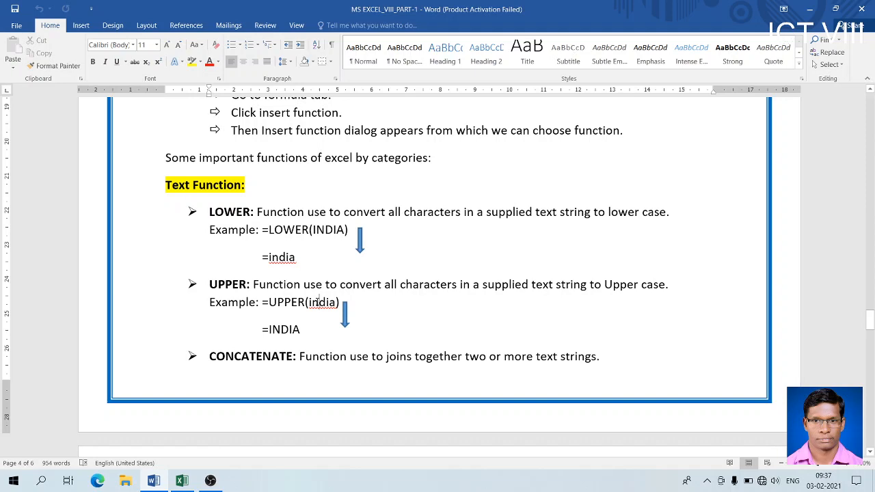
left_click(310, 334)
- Replace LOWER with UPPER in B6 so it reads =UPPER(B1)
key("alt+Tab")
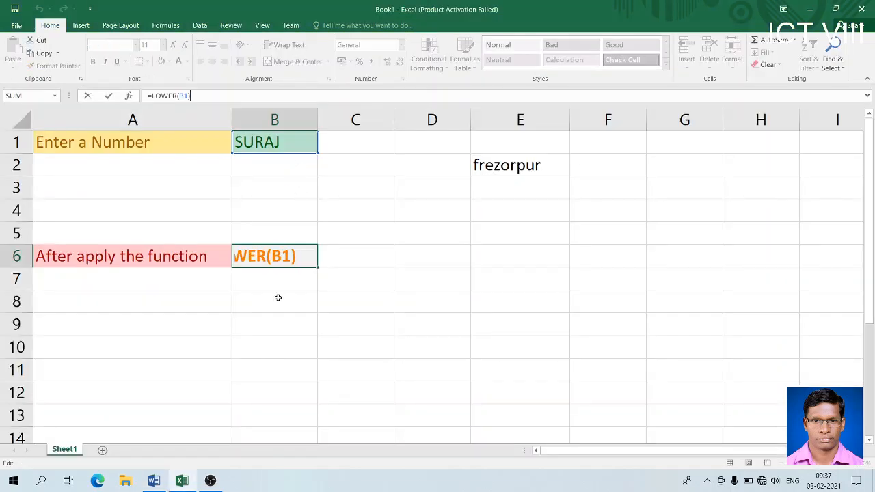
left_click(288, 254)
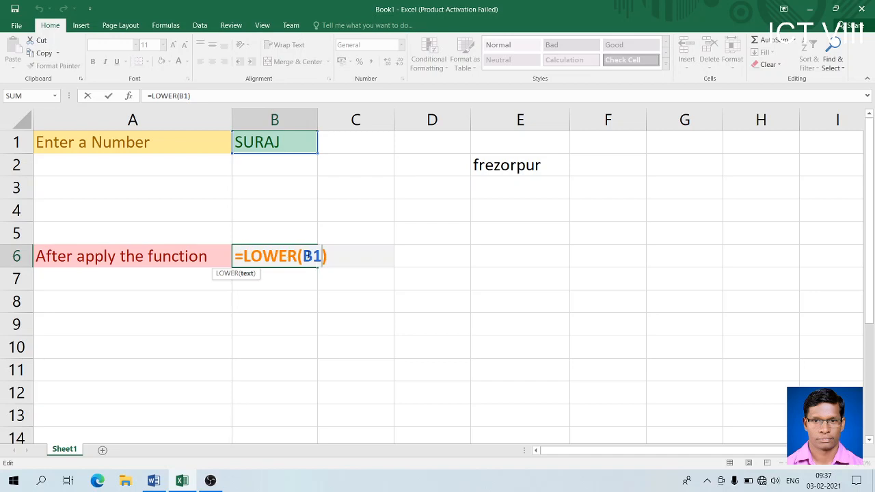
left_click(297, 255)
key("BackSpace")
key("BackSpace")
key("BackSpace")
key("BackSpace")
key("BackSpace")
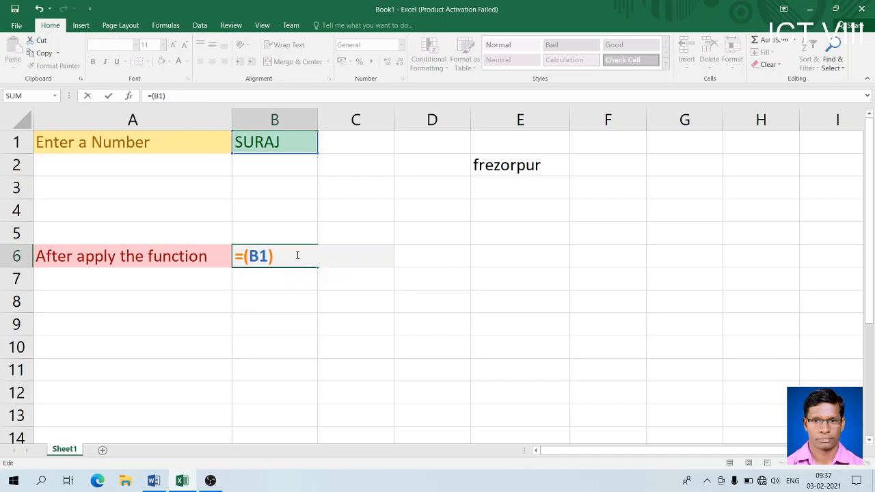
type("UPPER")
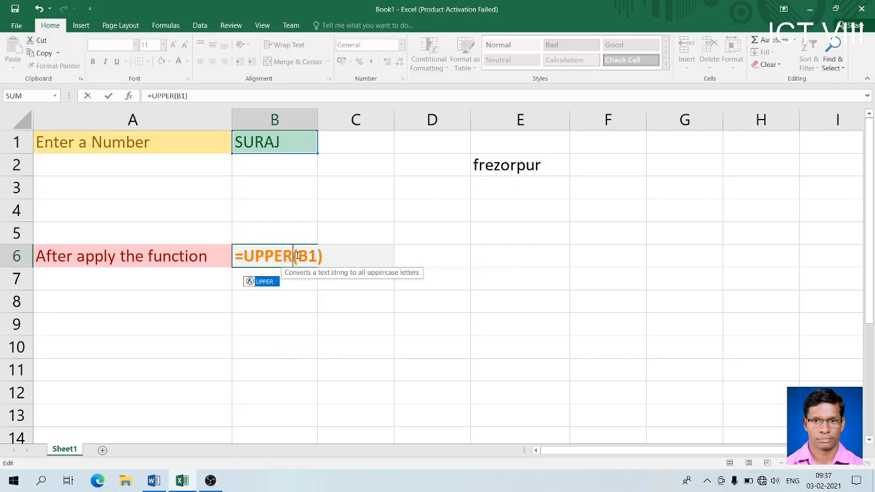
key("Return")
- Enter lowercase india in B1 so B6 shows INDIA
left_click(287, 144)
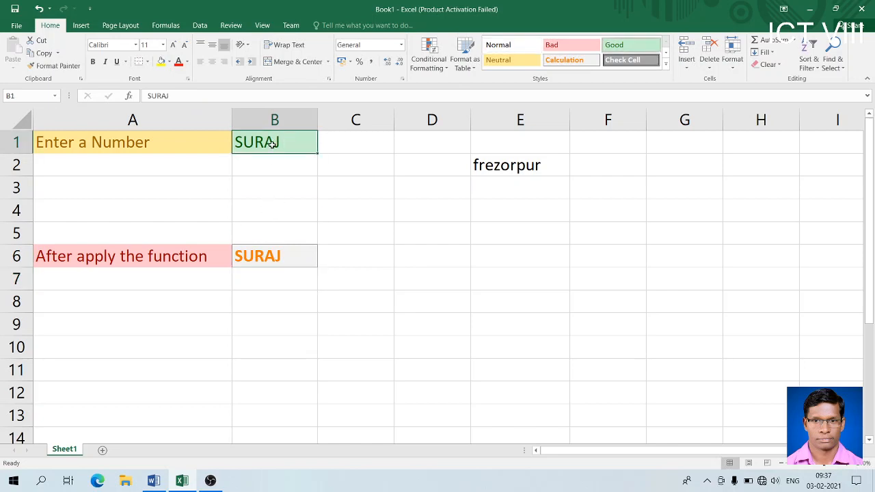
type("india")
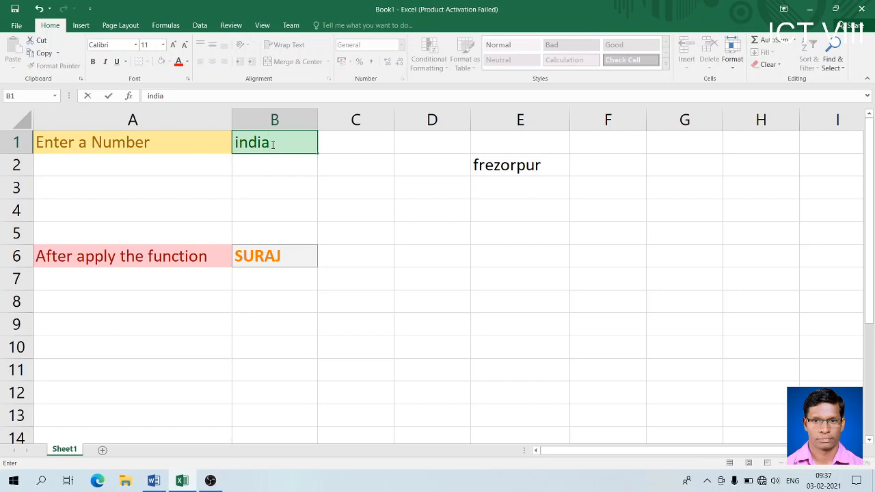
key("Return")
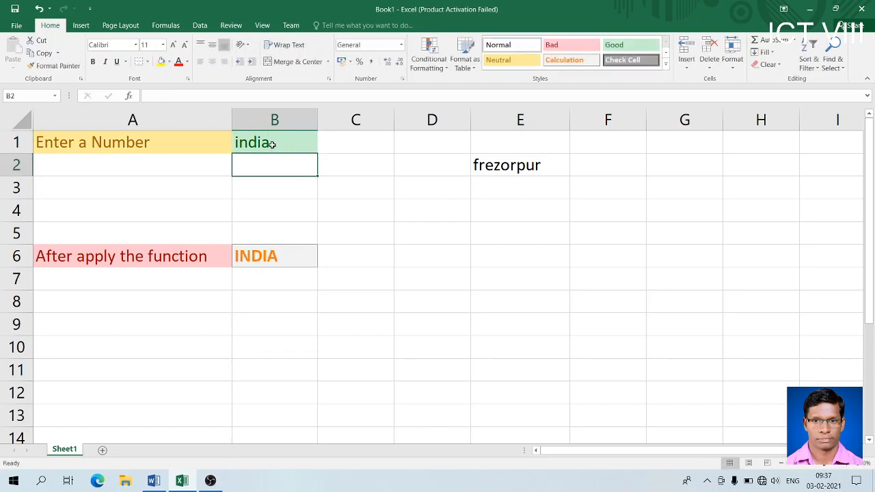
- Enter =upper(india) in E6 and inspect the resulting #NAME? error
double_click(506, 260)
type("=")
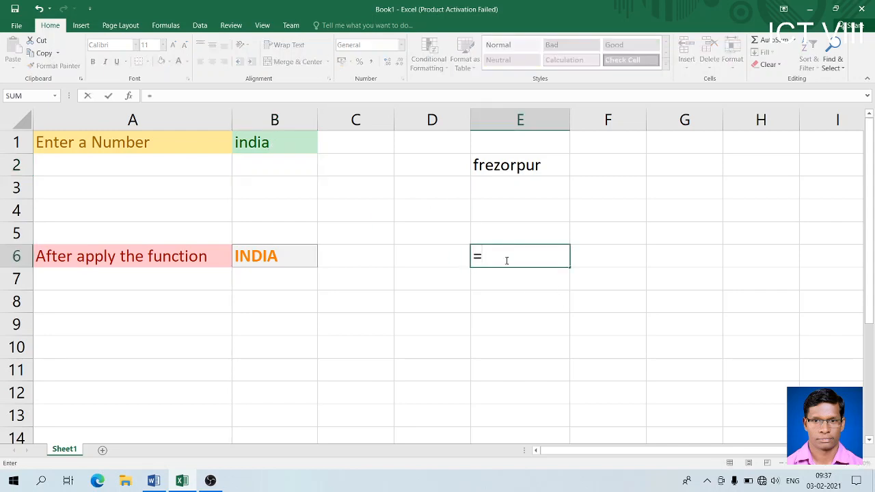
type("uppe")
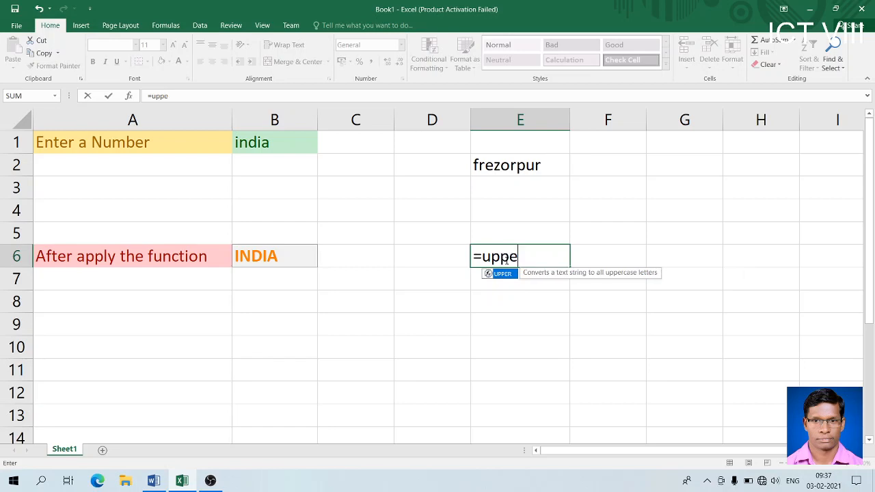
type("r(")
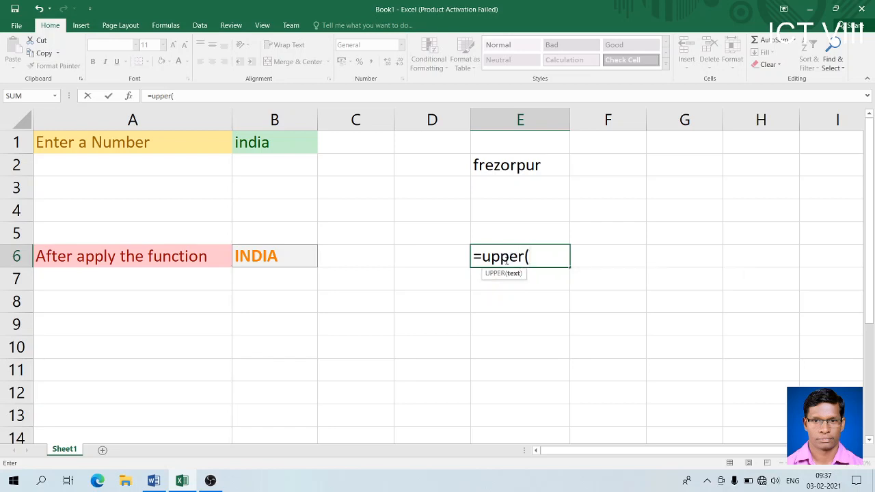
type("ind")
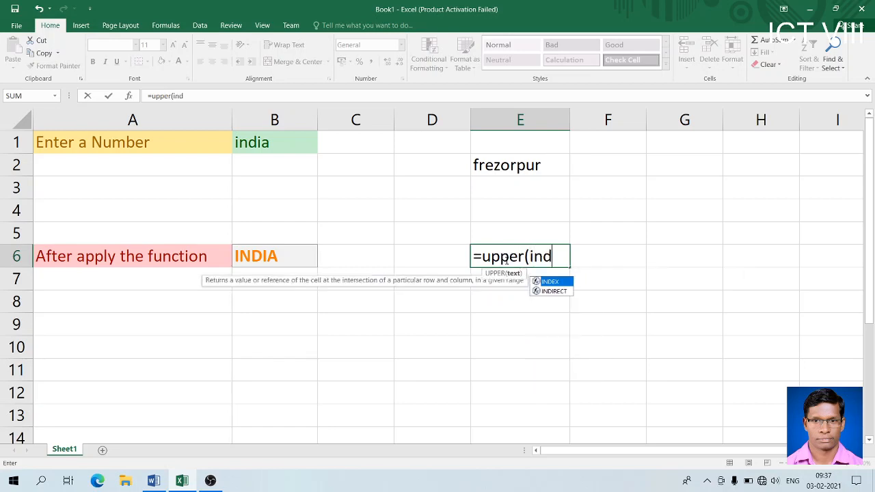
type("ia)")
key("Return")
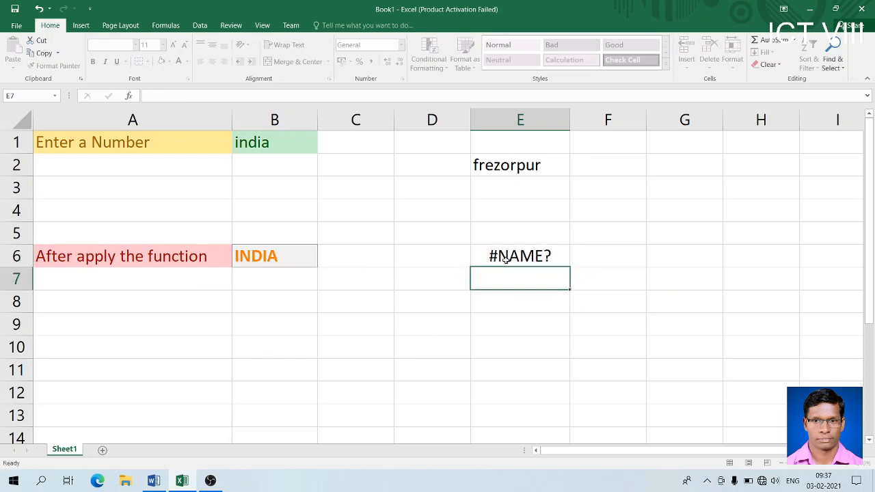
left_click(505, 259)
right_click(505, 259)
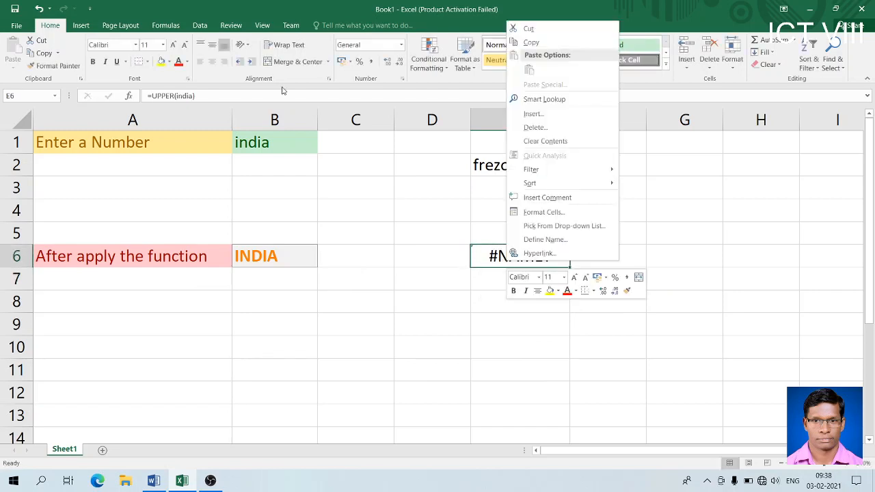
left_click(176, 97)
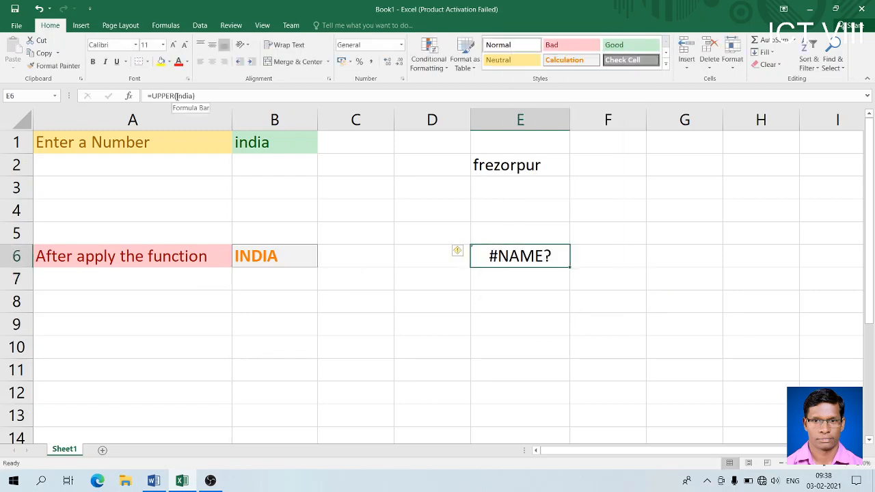
- Quote india so E6 holds =UPPER("india") and displays INDIA
left_click(177, 96)
type("\"")
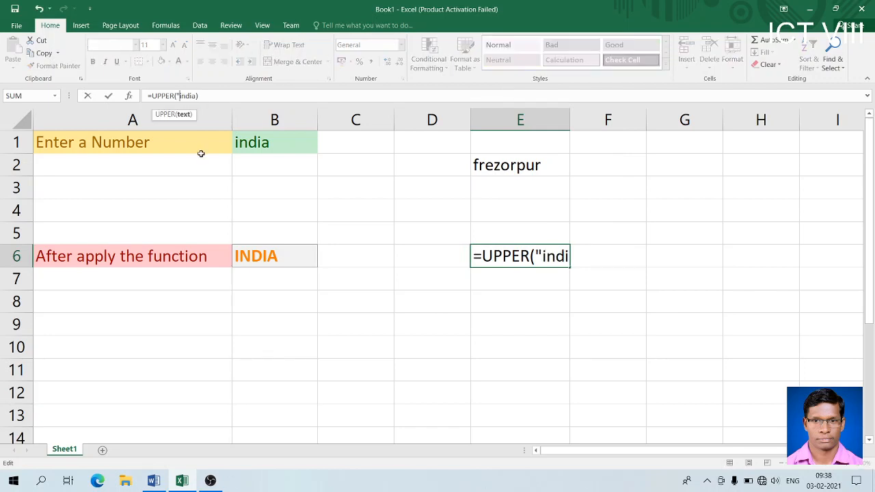
key("Right")
type("\"")
key("Return")
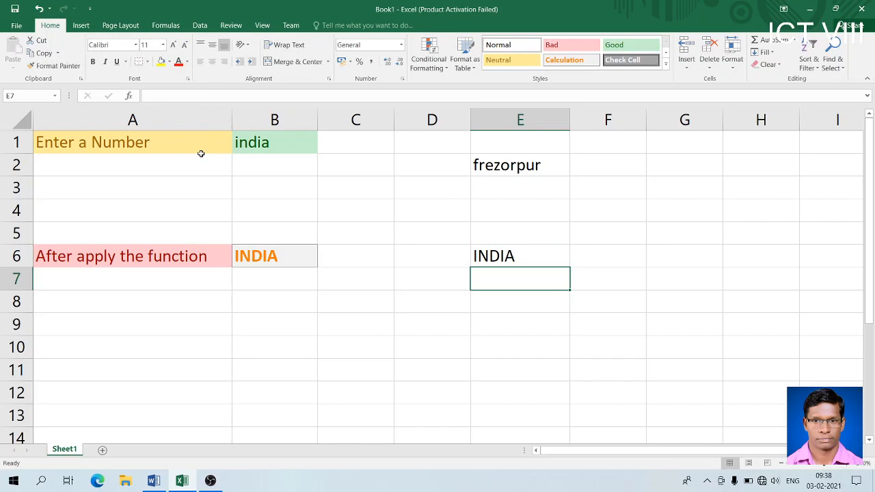
left_click(500, 259)
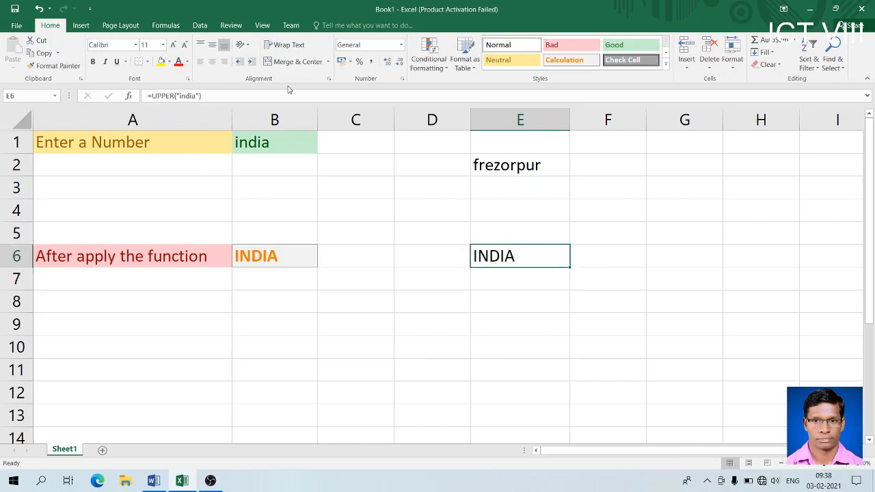
- Enter frezorpur in B1 so B6's =UPPER(B1) shows FREZORPUR, and widen column B to fit
left_click(276, 145)
left_click(272, 258)
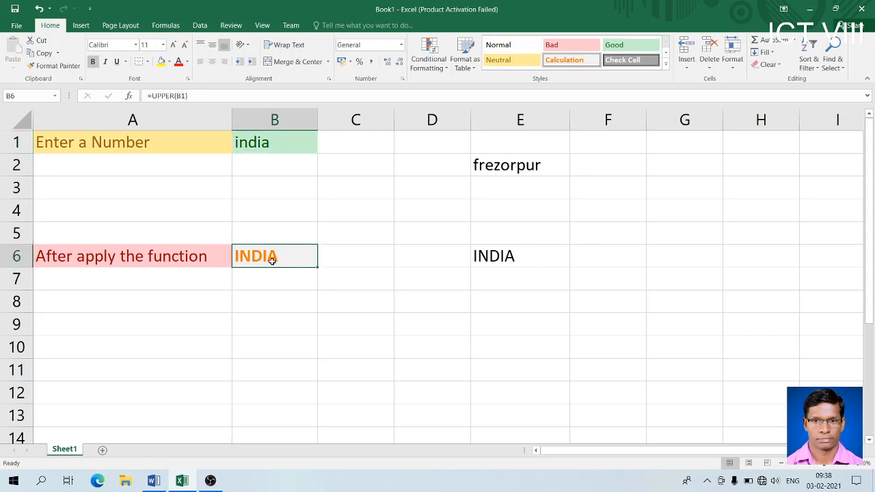
left_click(274, 138)
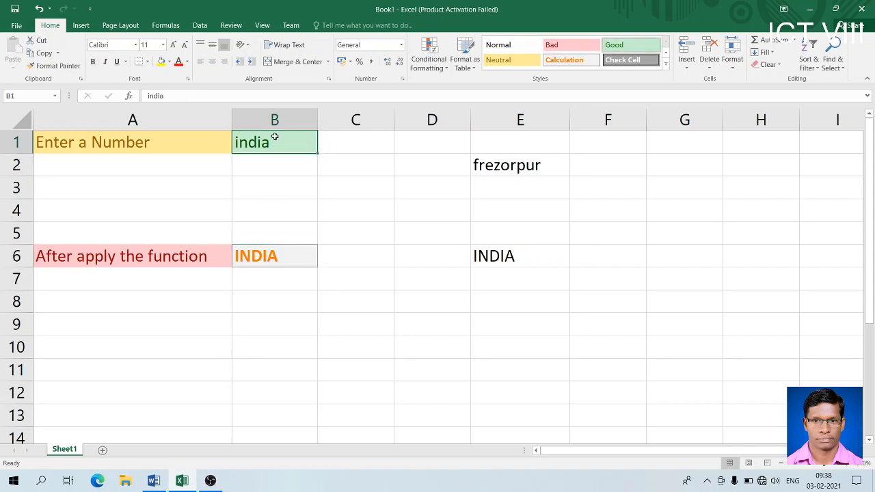
type("fre")
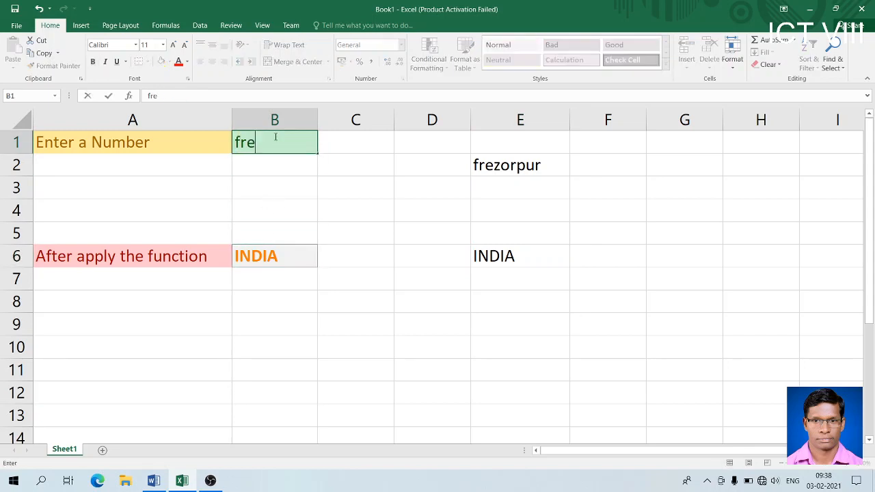
type("zorpur")
key("Return")
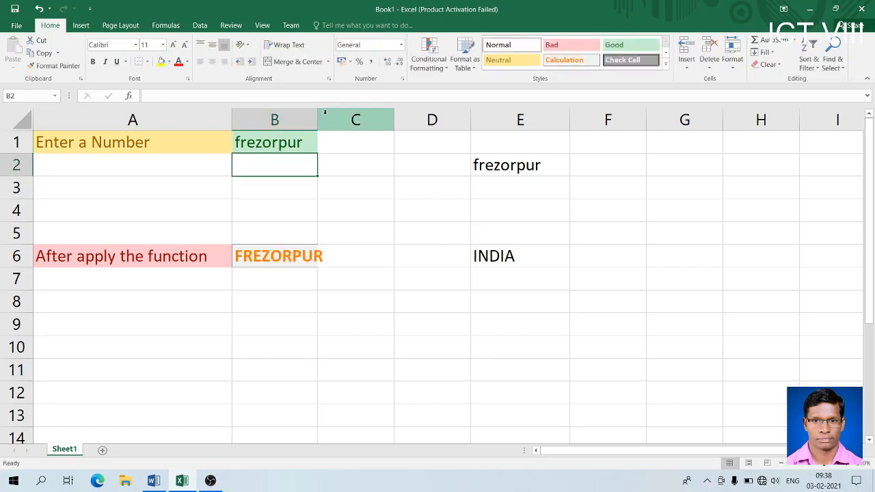
left_click_drag(315, 117, 315, 117)
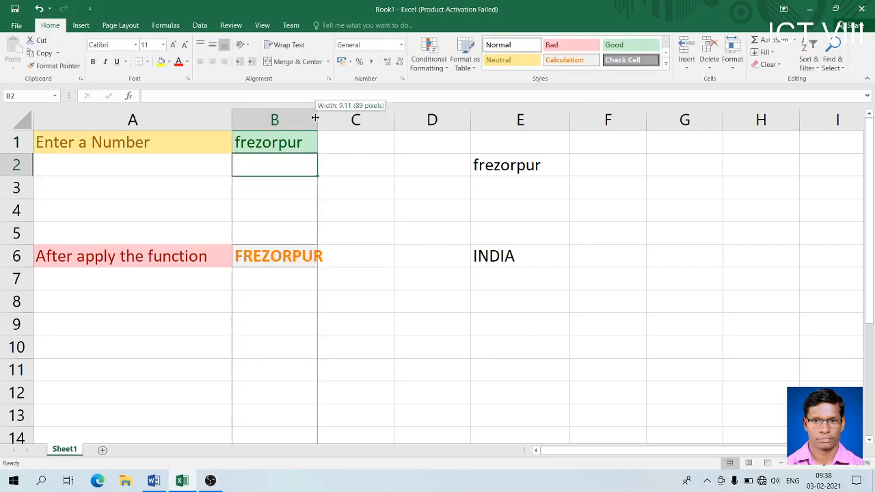
left_click(304, 253)
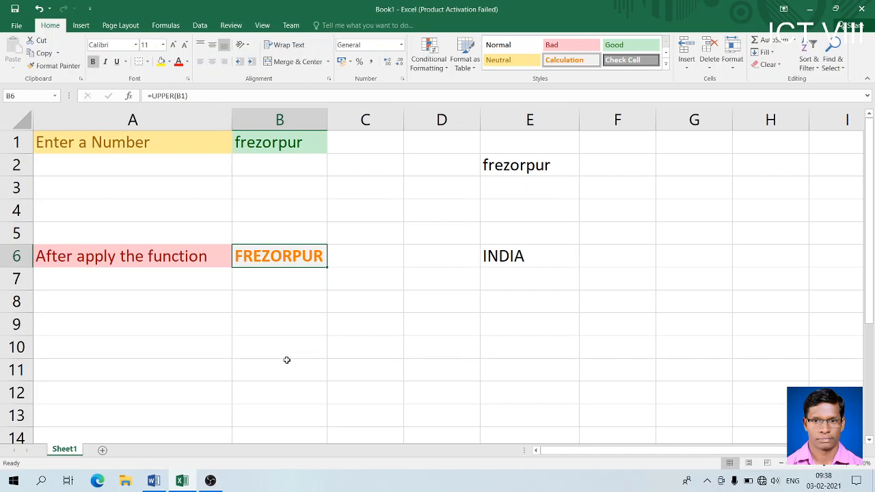
- Scroll the Word notes to the CONCATENATE entry and highlight its description line, then return to Excel
left_click(153, 481)
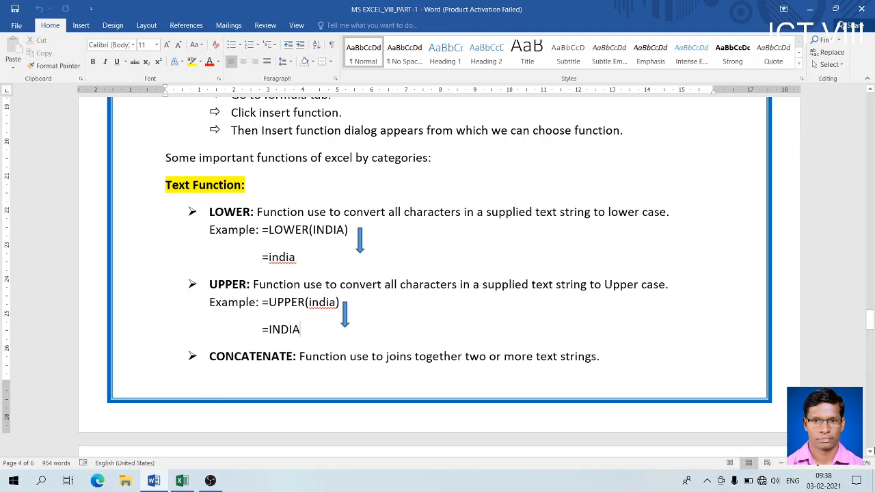
scroll(870, 451, "down", 3)
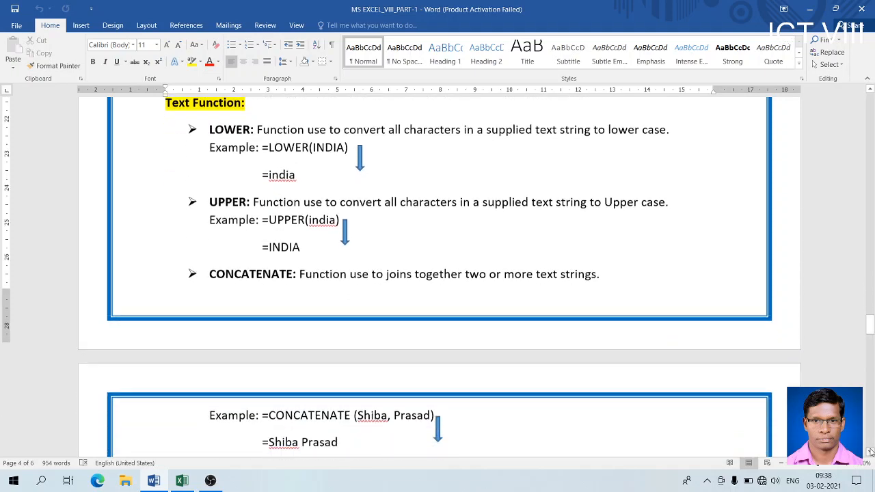
scroll(870, 451, "down", 1)
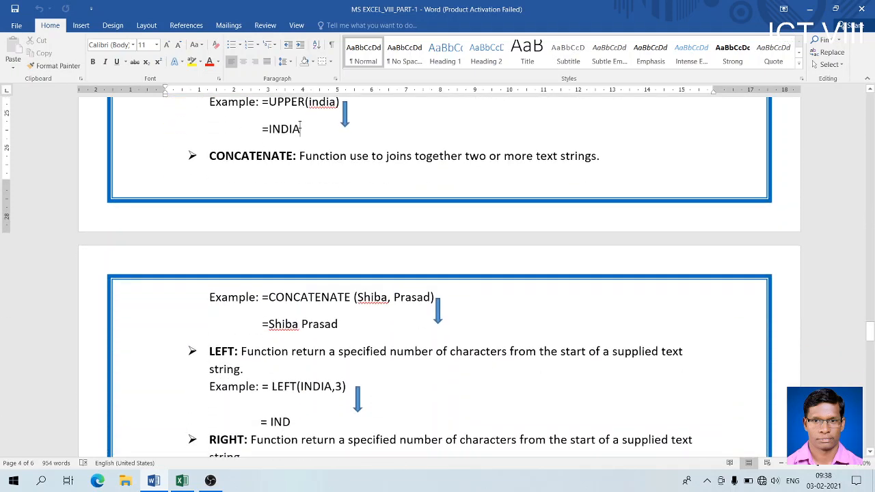
left_click_drag(206, 153, 600, 156)
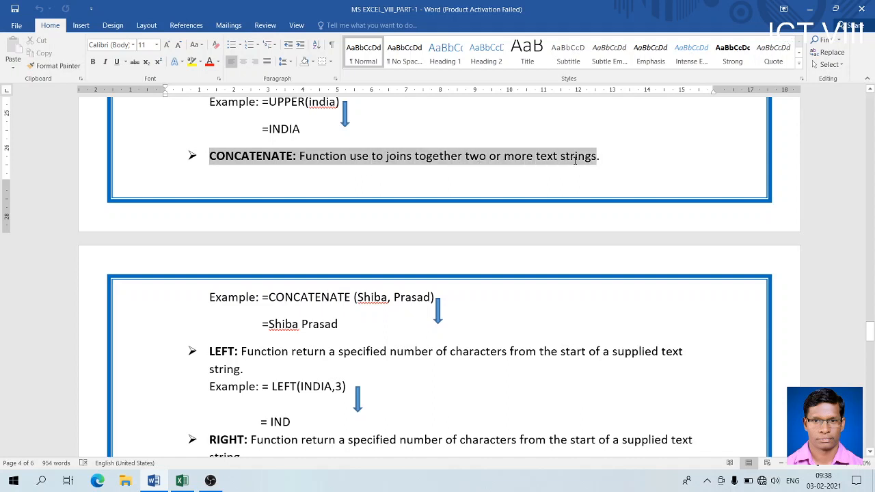
left_click(361, 335)
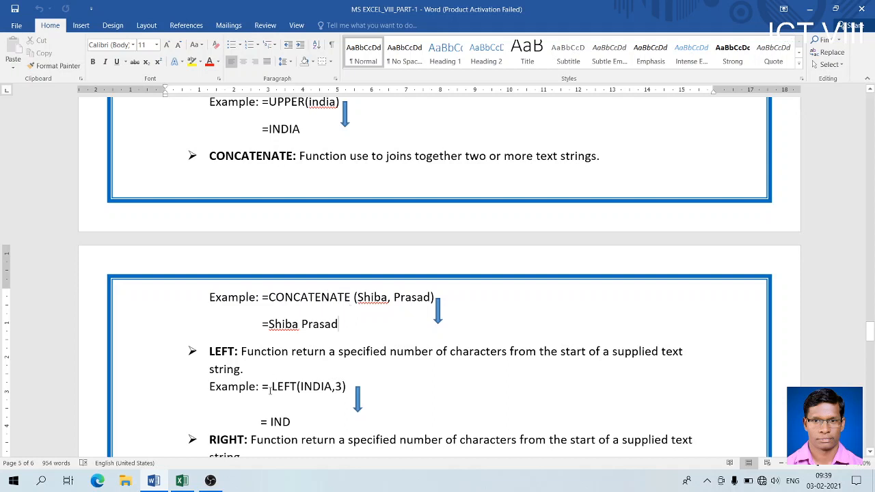
left_click(182, 482)
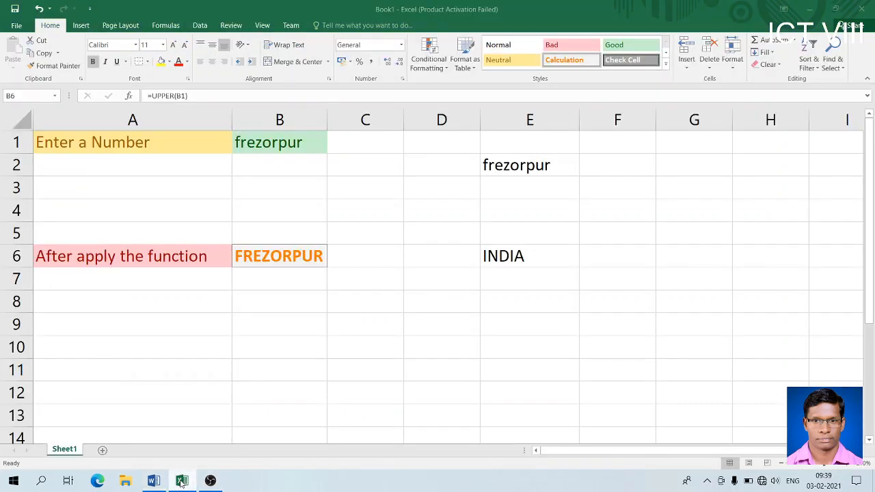
- Change A1's label to 'Enter a Name1' and fill the same label into A2
double_click(184, 141)
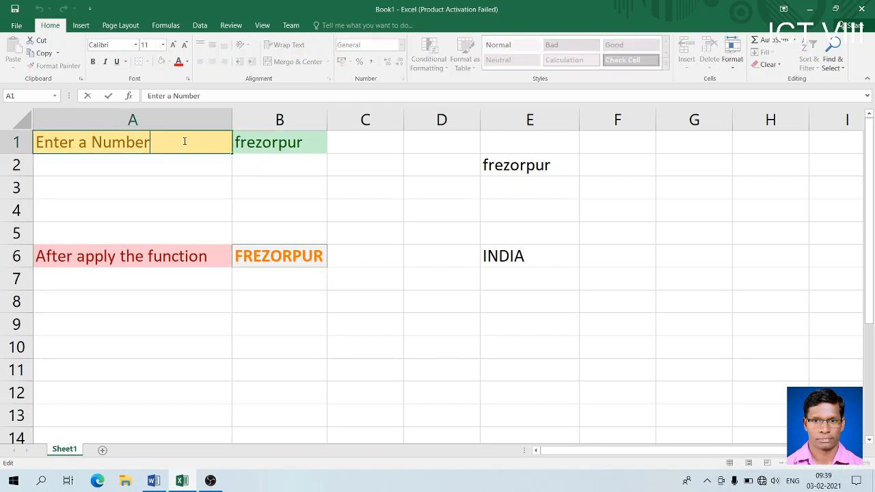
key("BackSpace")
key("BackSpace")
key("BackSpace")
key("BackSpace")
key("BackSpace")
type("ame1")
key("Return")
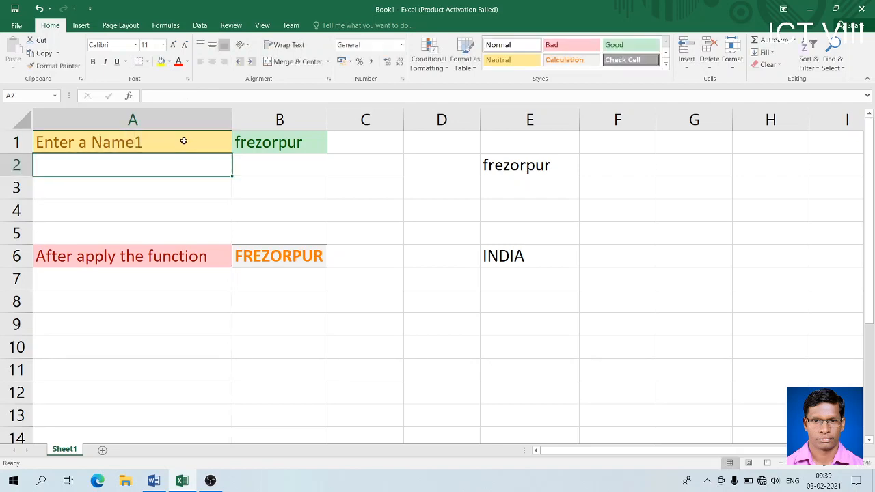
type("E")
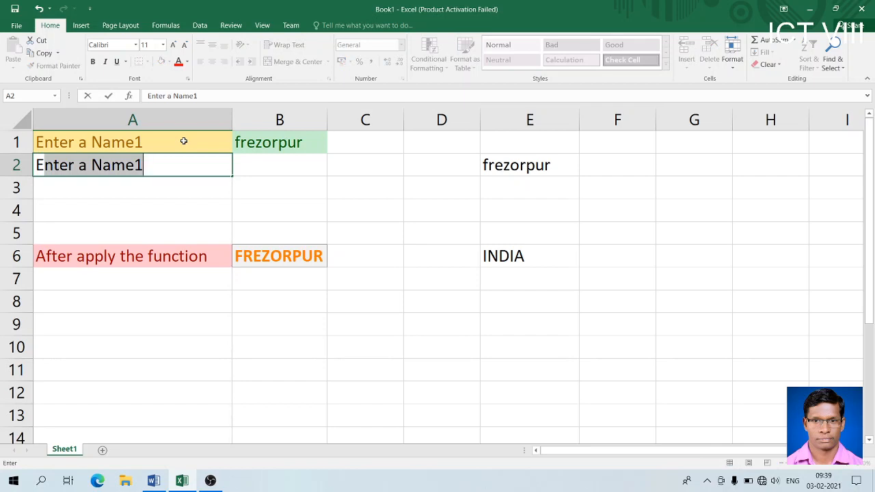
key("Tab")
- Edit A2's label to read 'Enter a Name2'
left_click(162, 166)
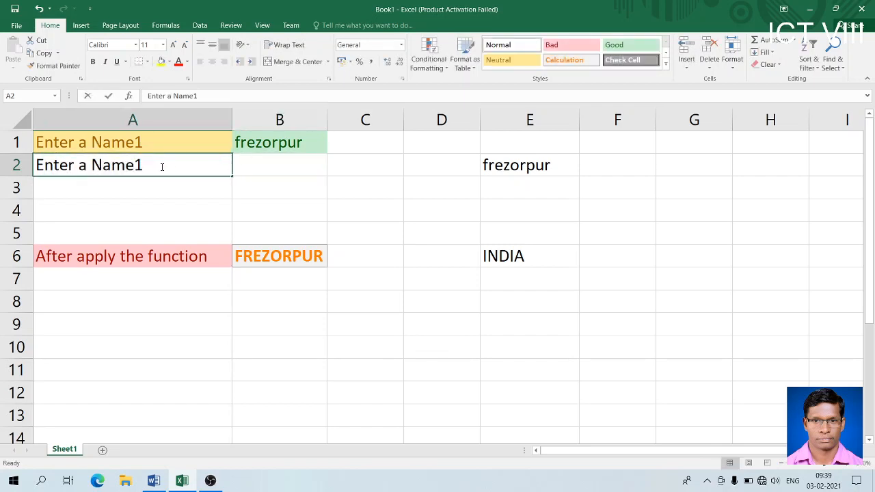
double_click(162, 167)
key("BackSpace")
type("2")
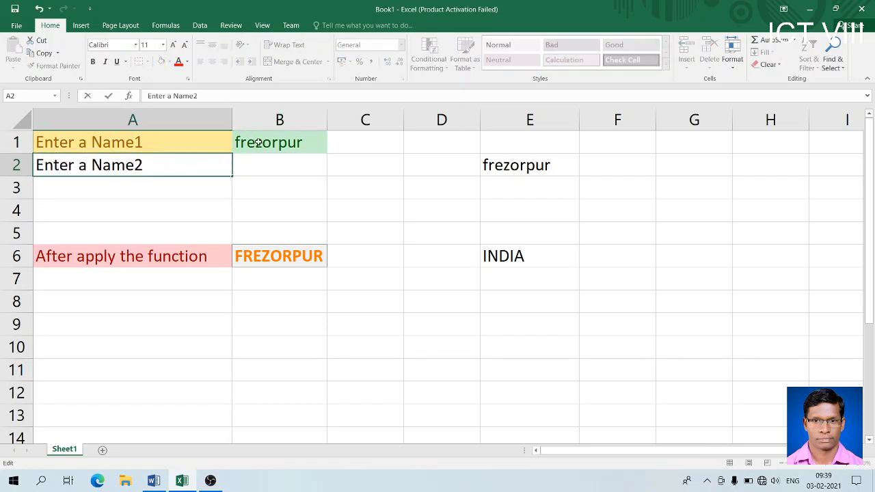
left_click(282, 166)
- Apply the Neutral cell style to A2 and the Good cell style to B2
left_click(183, 168)
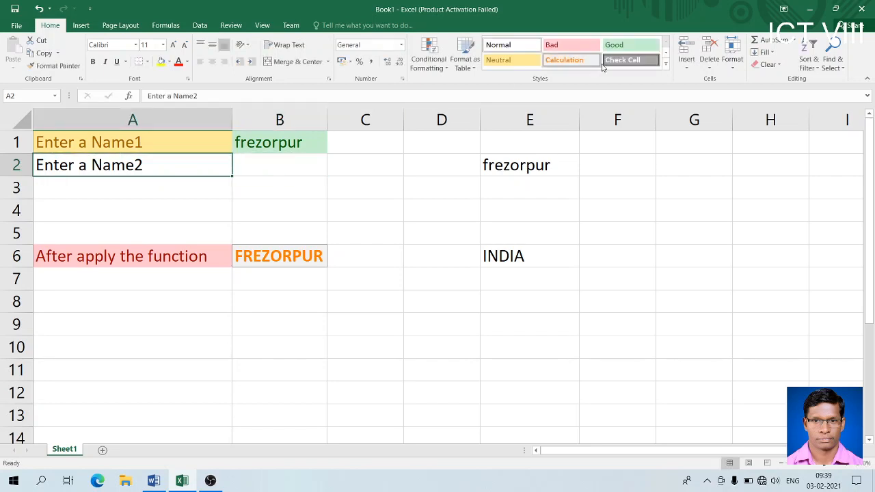
left_click(512, 60)
left_click(259, 162)
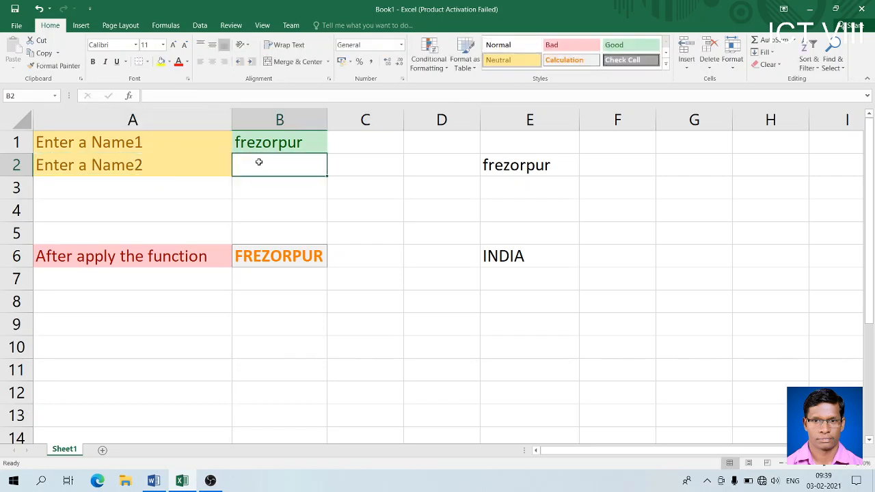
left_click(627, 45)
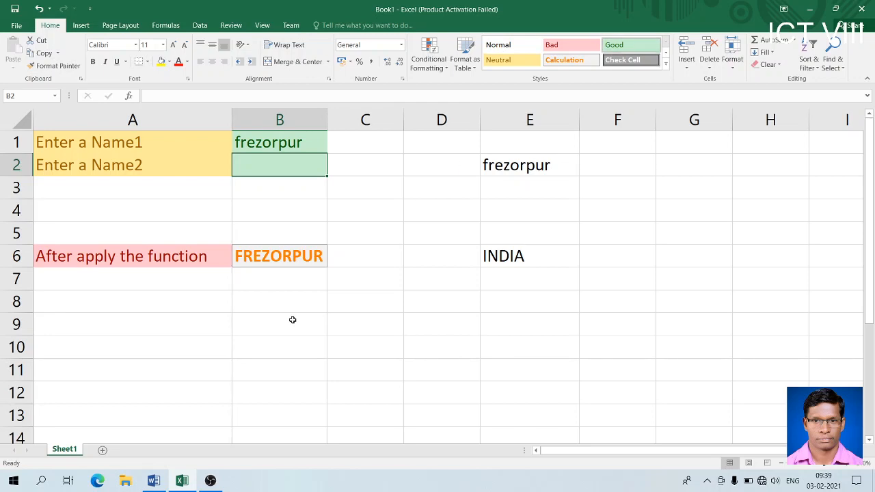
- Widen column B and clear frezorpur from E2 and INDIA from E6
left_click_drag(325, 117, 402, 141)
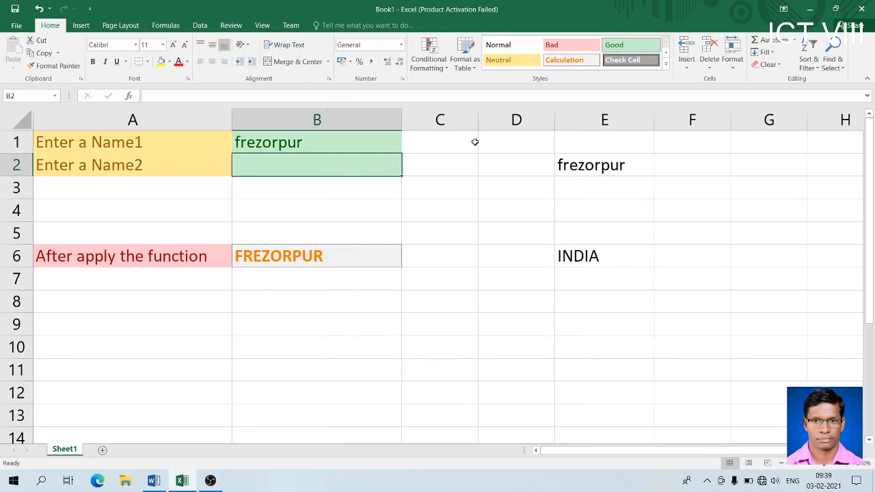
left_click(584, 158)
key("BackSpace")
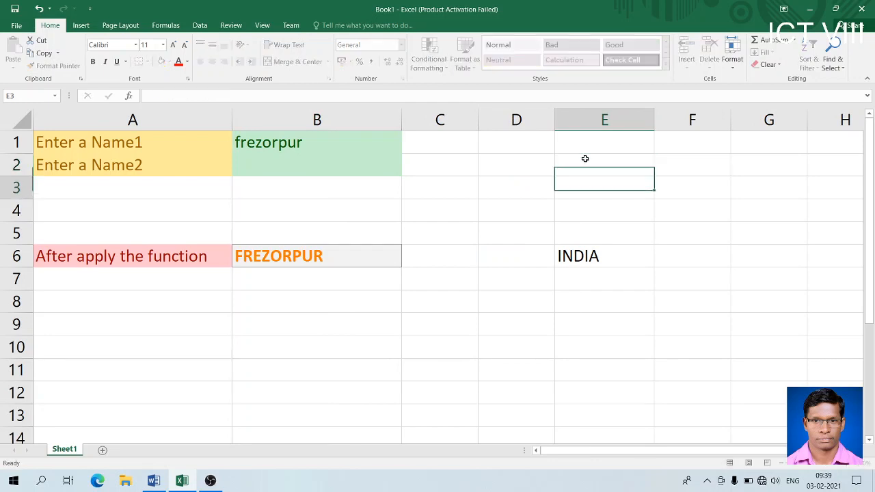
key("Down")
key("Down")
key("Down")
key("Down")
key("BackSpace")
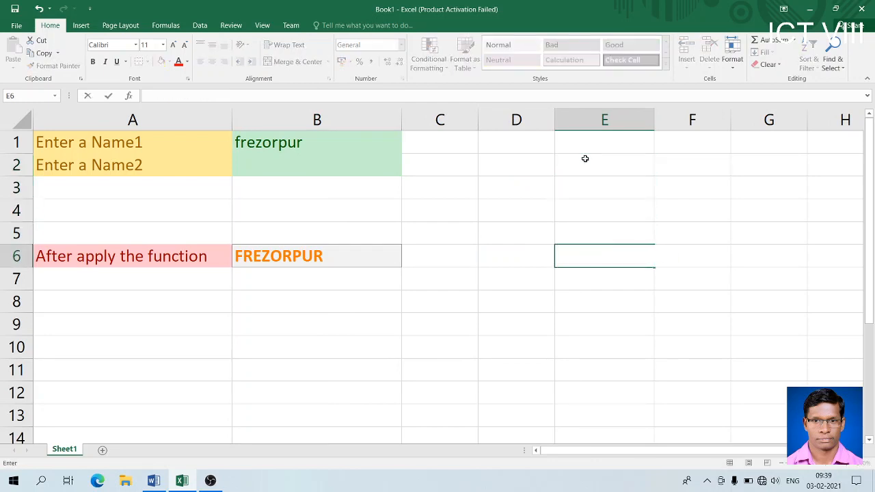
left_click(564, 308)
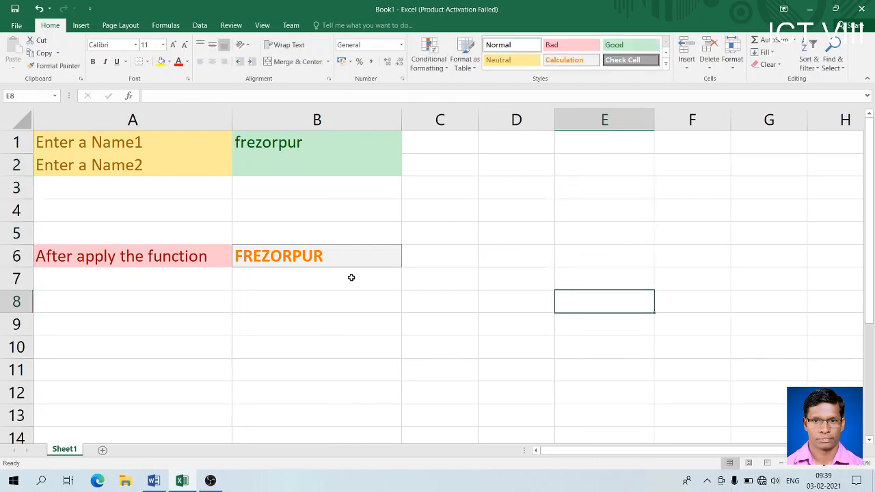
- Clear the name from B1 so B6's =UPPER(B1) shows blank
left_click(318, 257)
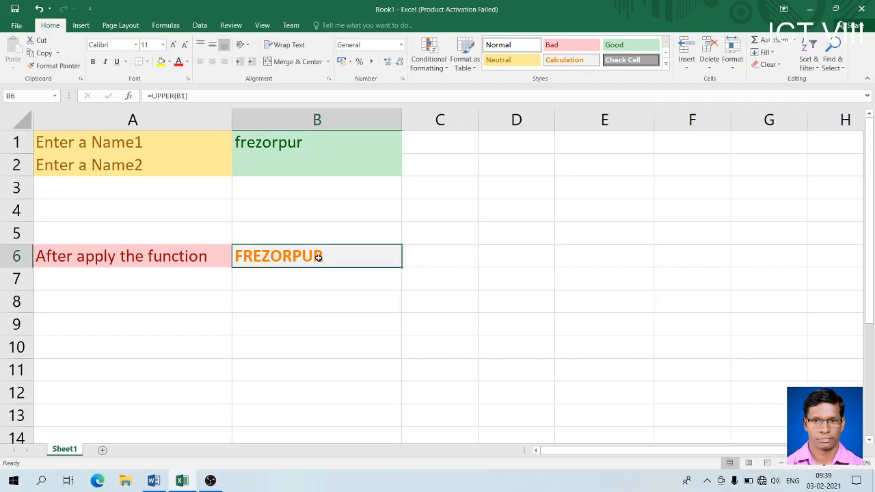
left_click(304, 141)
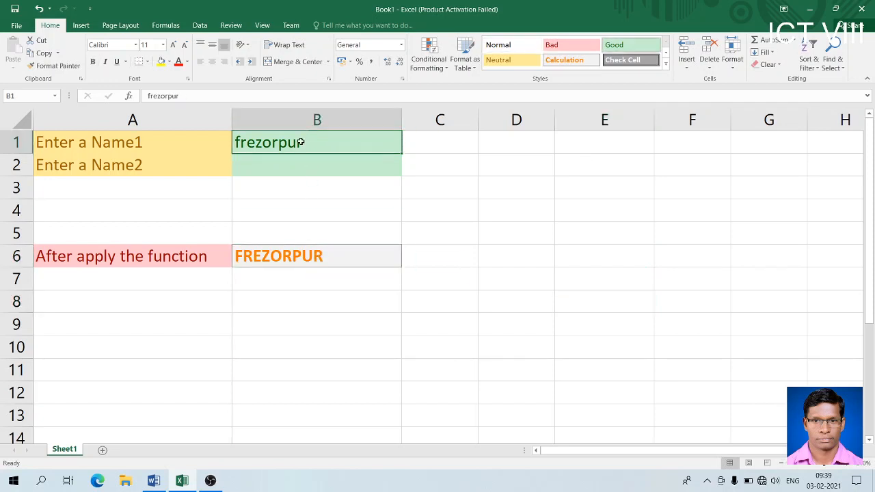
left_click(303, 260)
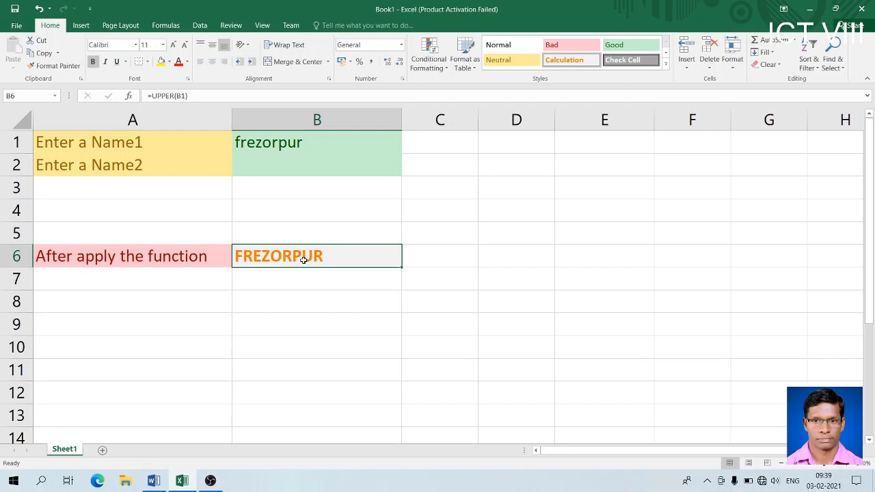
left_click(292, 141)
key("BackSpace")
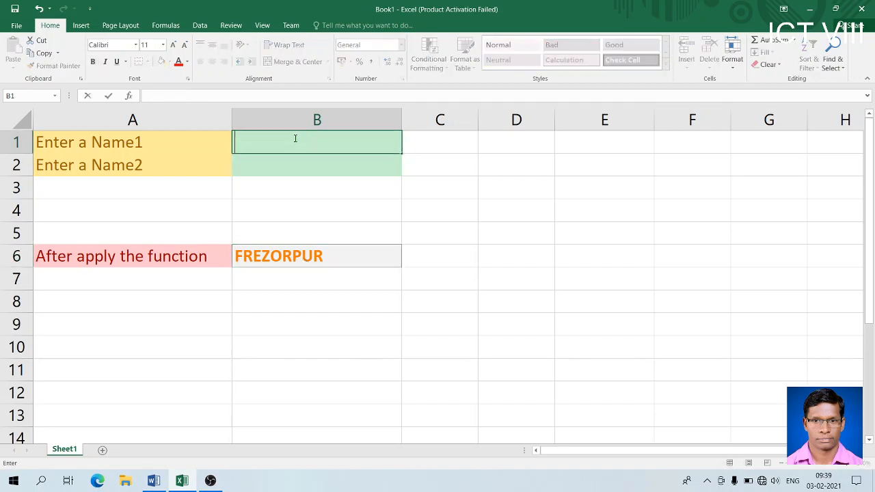
key("Return")
left_click(309, 262)
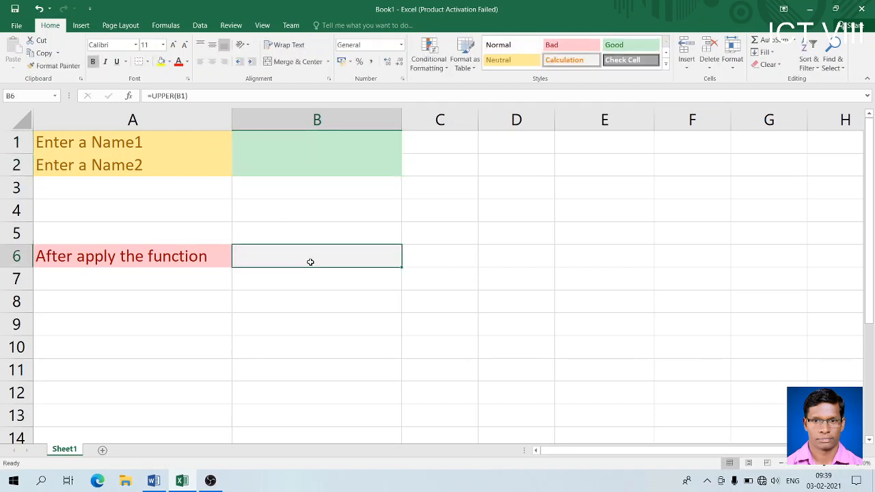
- Enter =CONCATENATE(B1,B2) in B6
type("=")
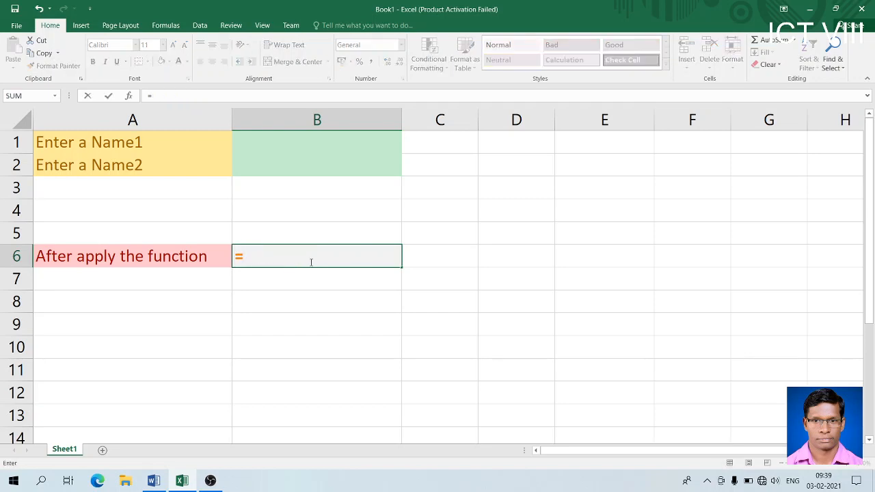
type("con")
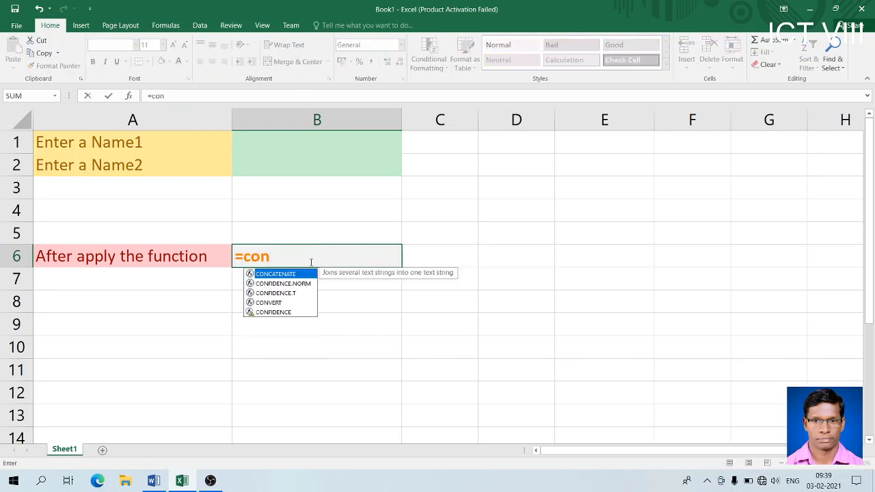
double_click(292, 274)
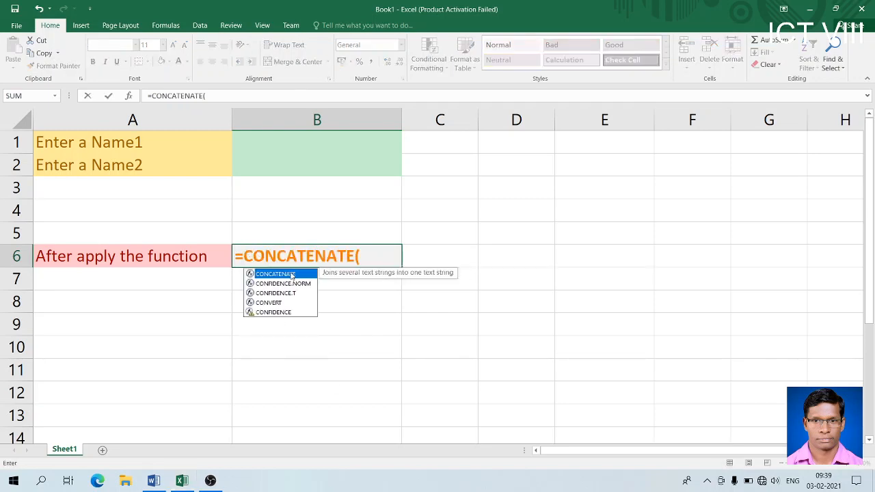
left_click(289, 138)
type(",")
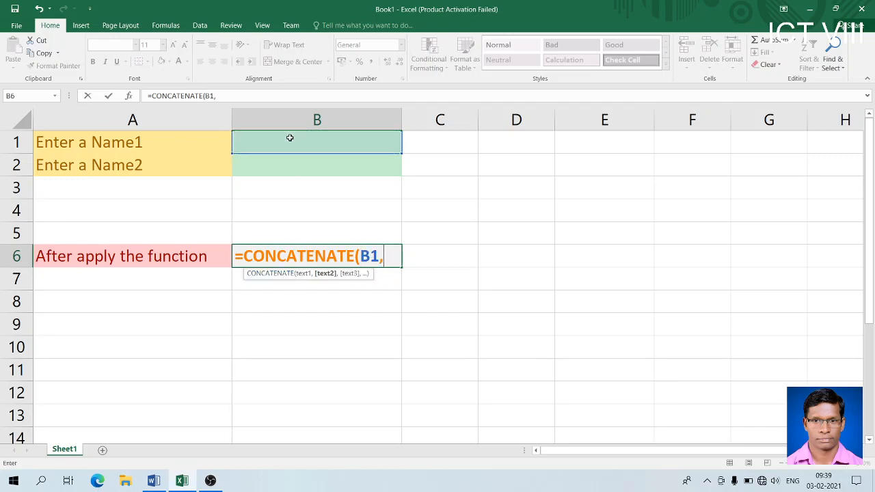
left_click(288, 168)
type(")")
key("Return")
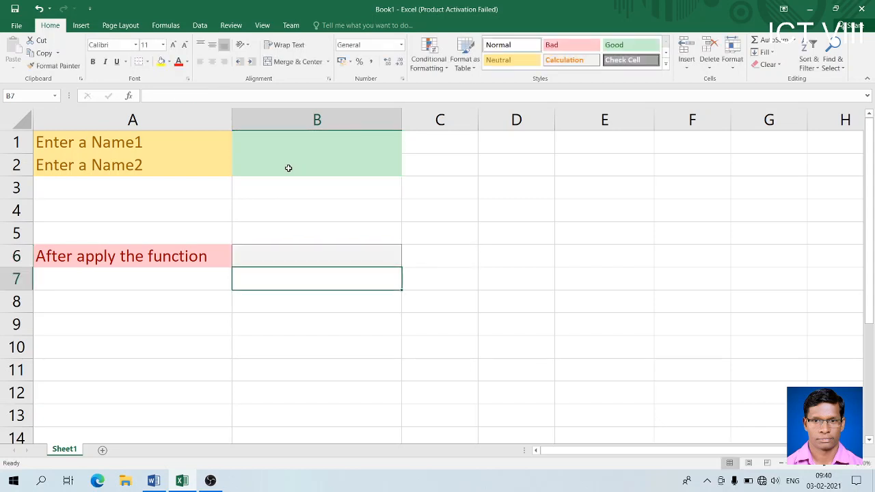
- Type OAV in B1 and FREZORPUR in B2 so B6 shows OAVFREZORPUR
left_click(316, 139)
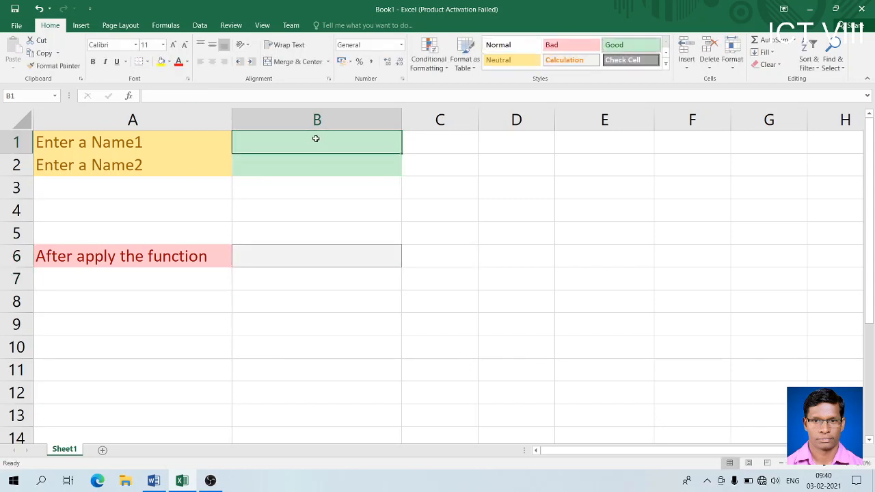
type("oav")
key("BackSpace")
key("BackSpace")
key("BackSpace")
type("OAV")
key("ctrl+Return")
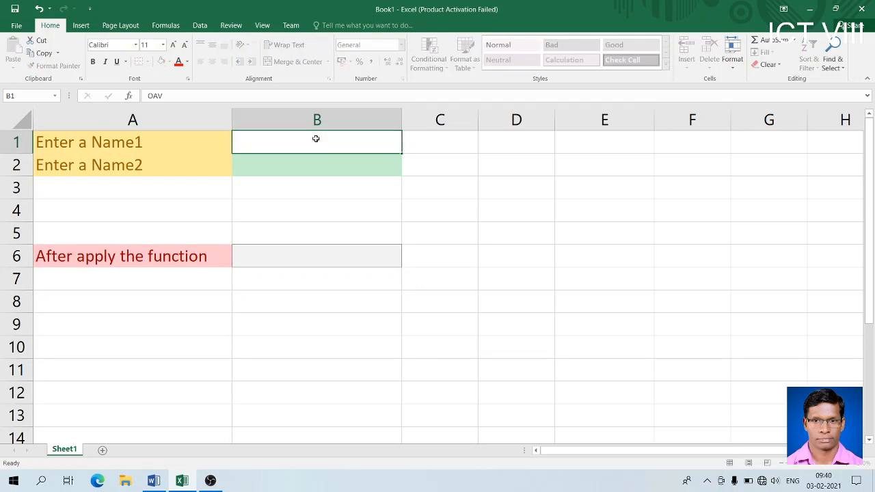
left_click(311, 166)
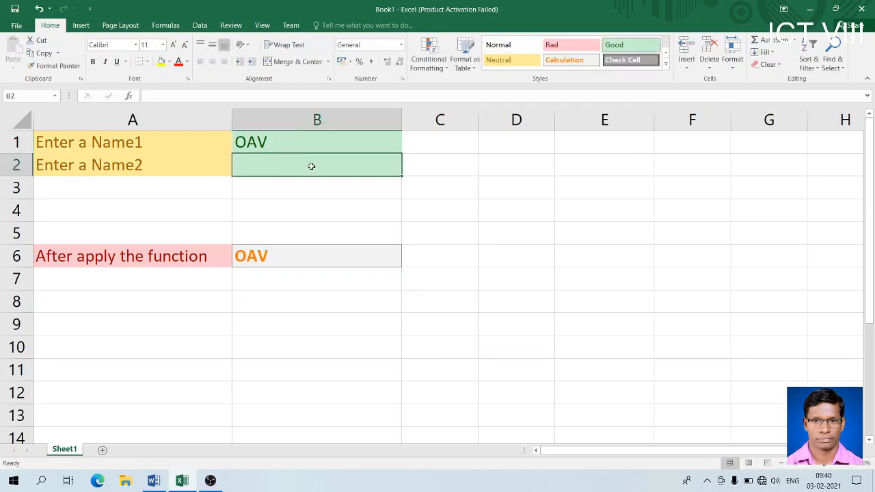
type("FREZORPUR")
key("Return")
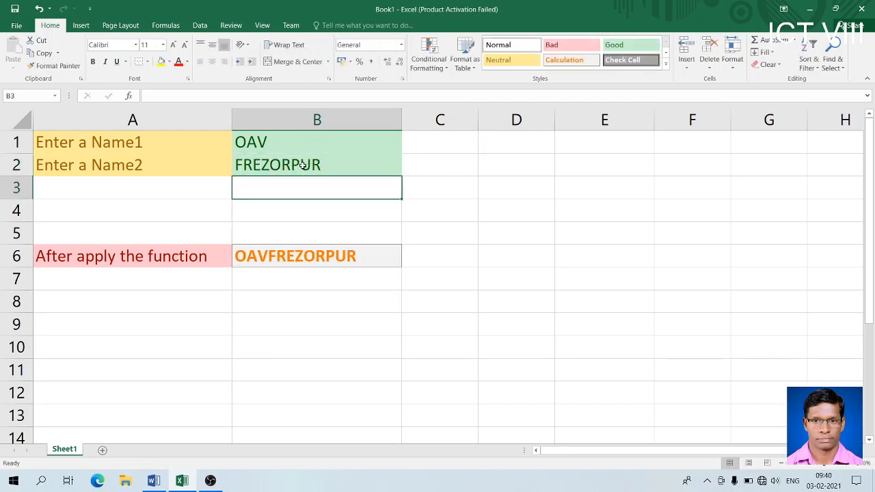
left_click(294, 164)
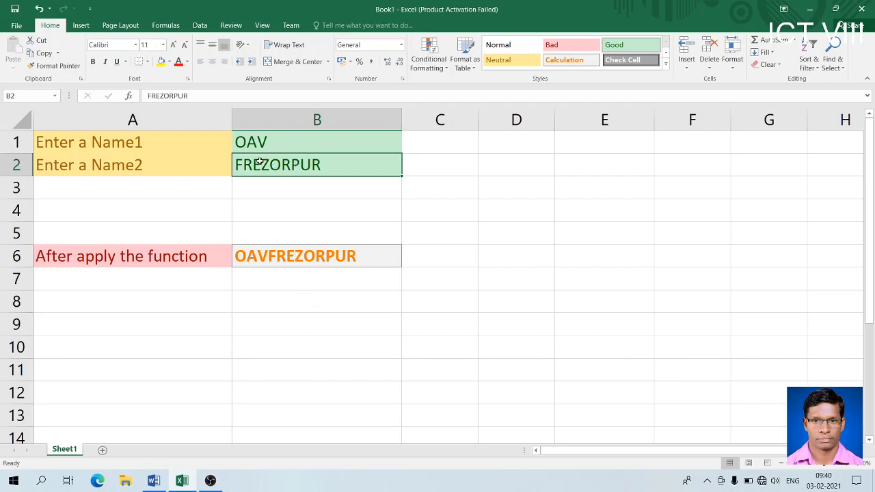
left_click(299, 259)
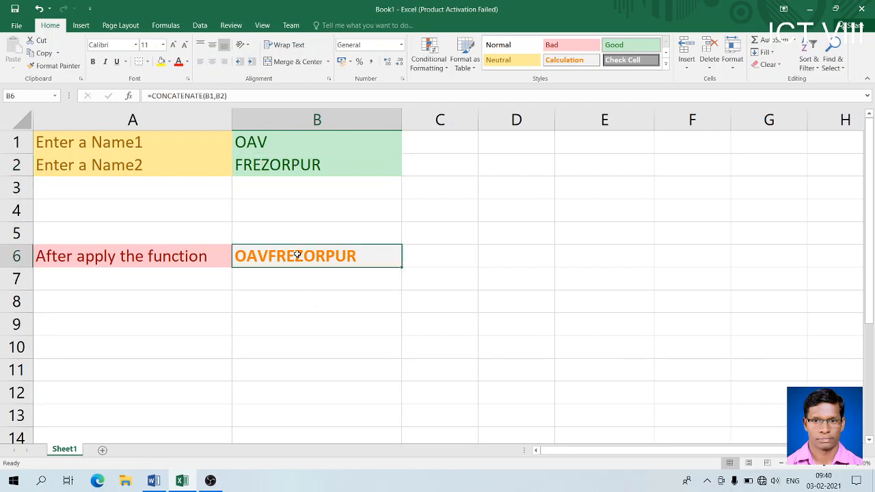
left_click(217, 96)
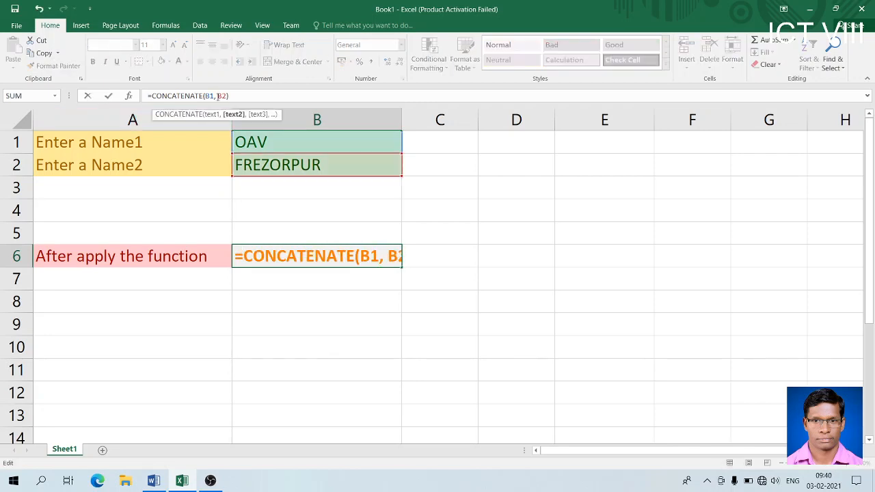
- Edit B6's formula to =CONCATENATE(B1," ",B2) so it shows OAV FREZORPUR
key("Return")
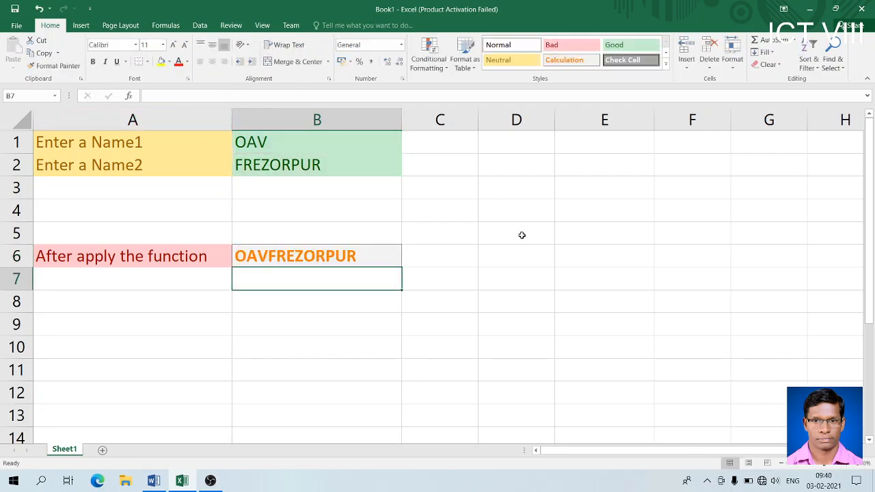
left_click(283, 255)
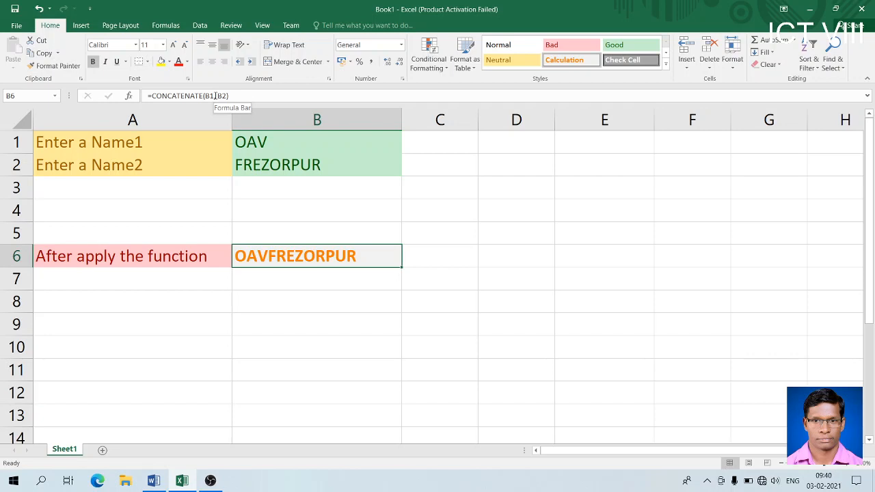
left_click(216, 95)
left_click(216, 95)
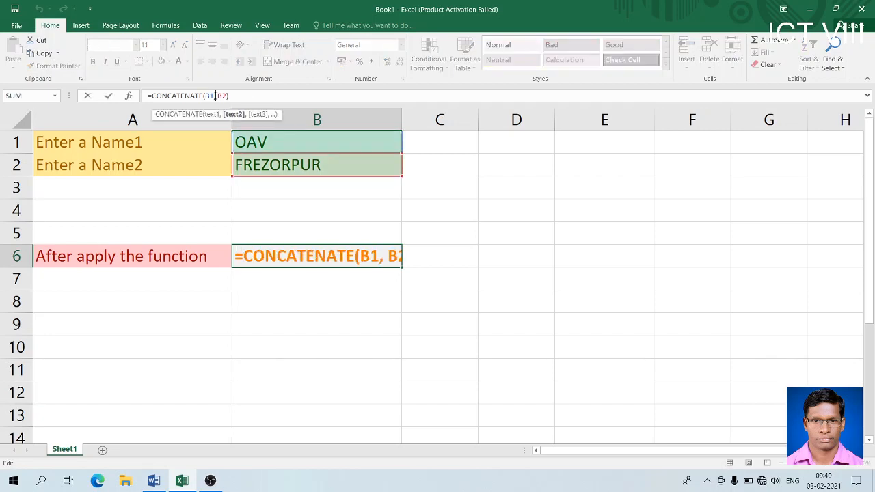
type("\"\",")
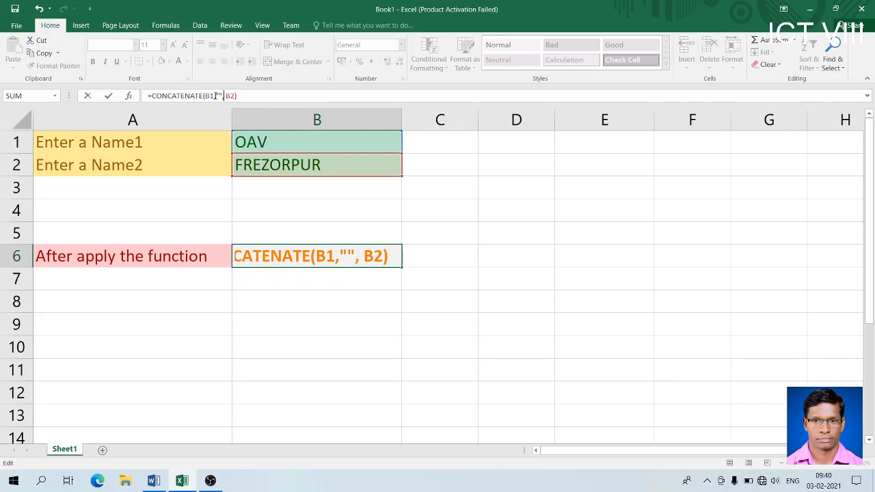
key("Return")
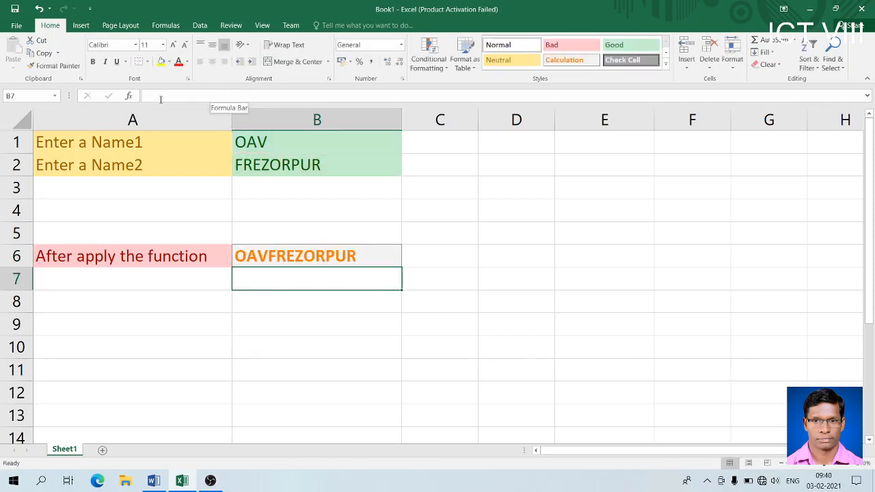
left_click(273, 253)
left_click(219, 95)
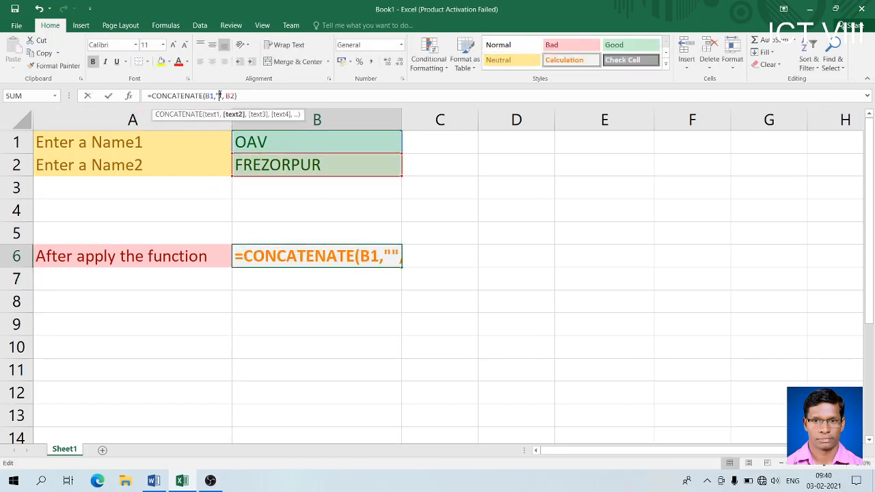
key("Return")
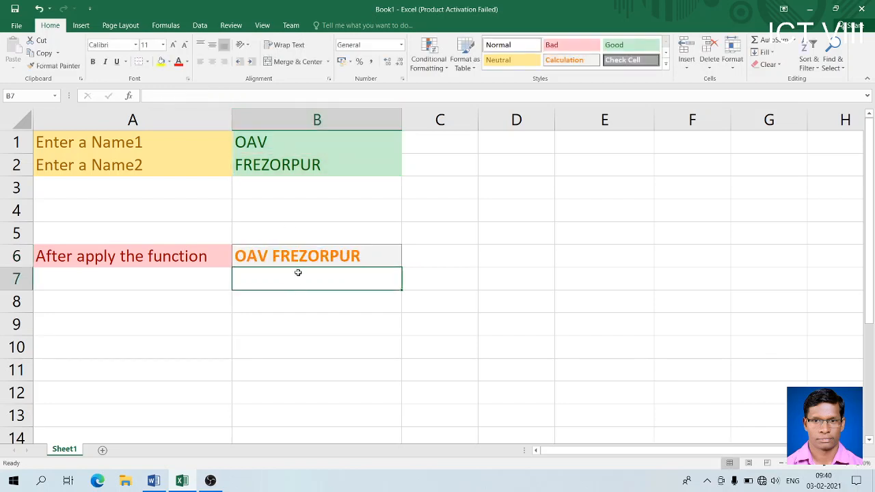
- Review B6, B1 and B2 to show the two names and the joining formula
left_click(297, 248)
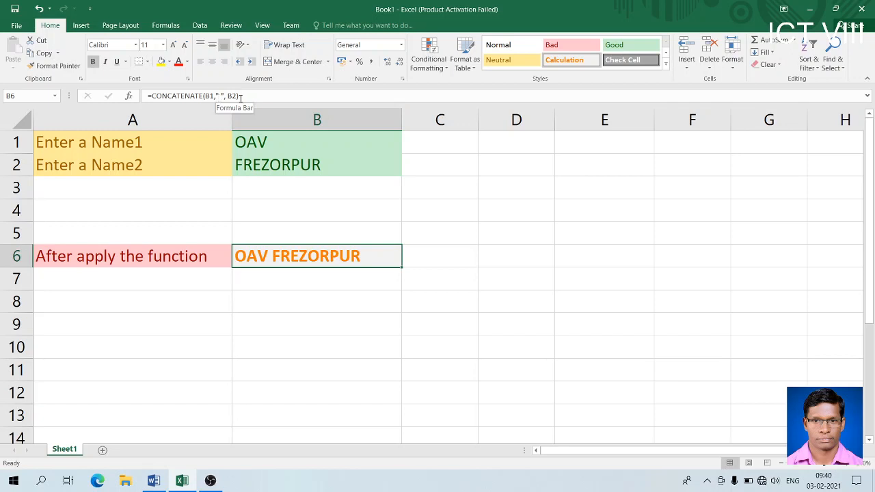
left_click(282, 145)
left_click(276, 165)
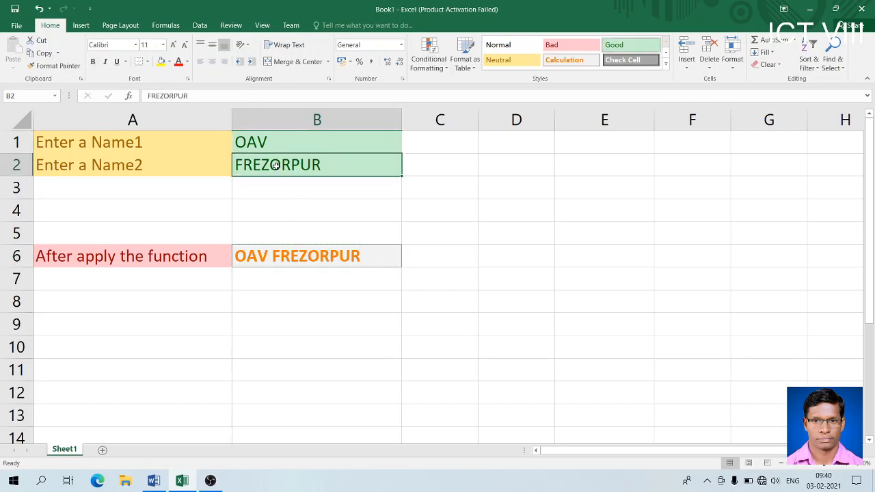
left_click(299, 257)
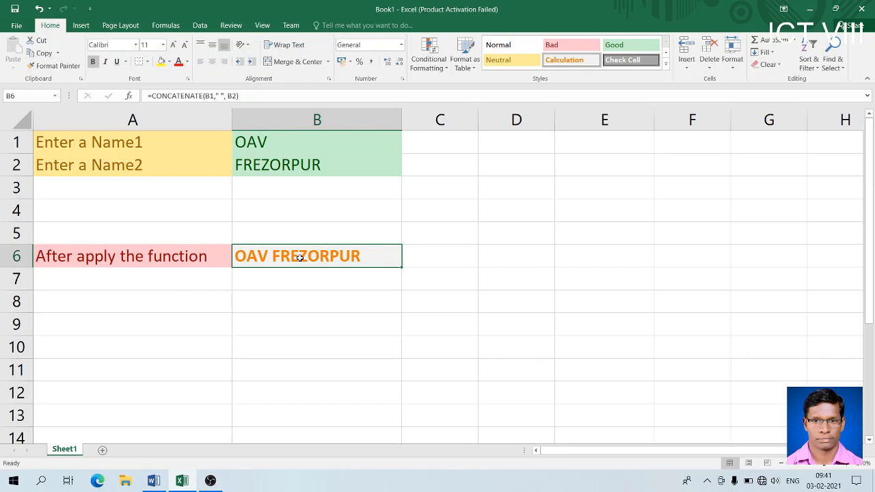
left_click(153, 482)
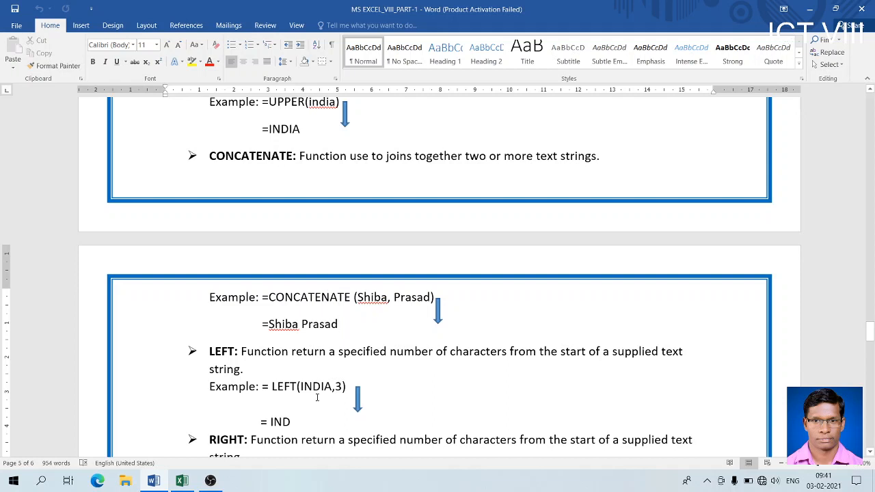
left_click(182, 480)
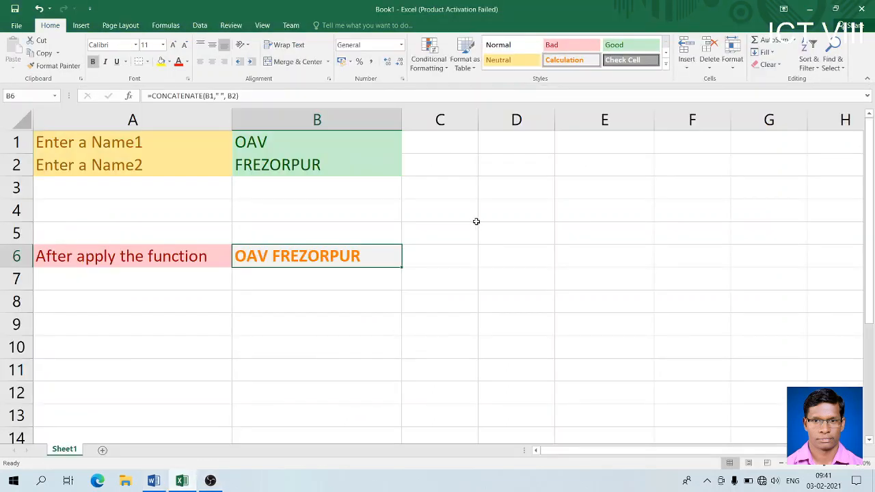
- Enter a CONCATENATE formula in E6 joining a quoted first name and surname with " " between
left_click(582, 263)
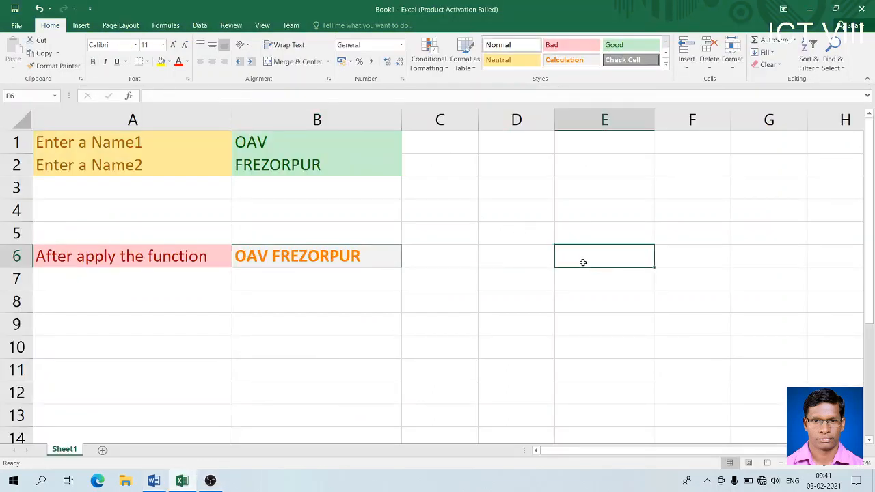
type("=CONCATE")
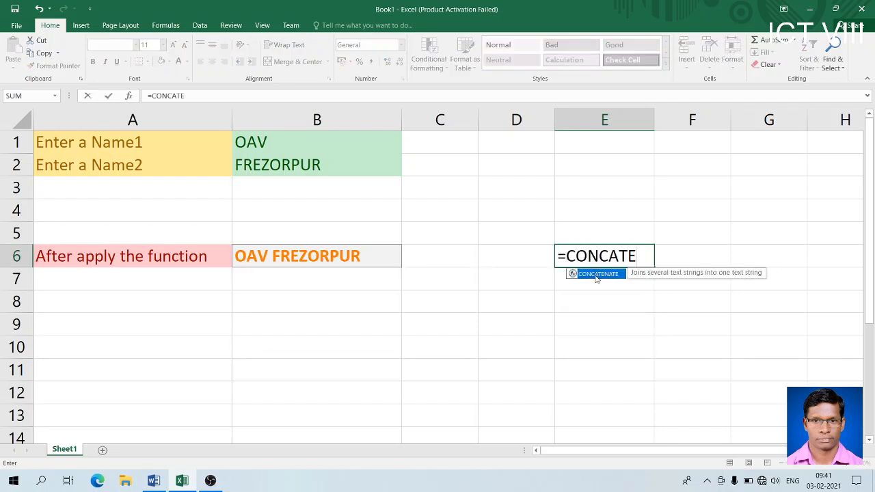
double_click(595, 274)
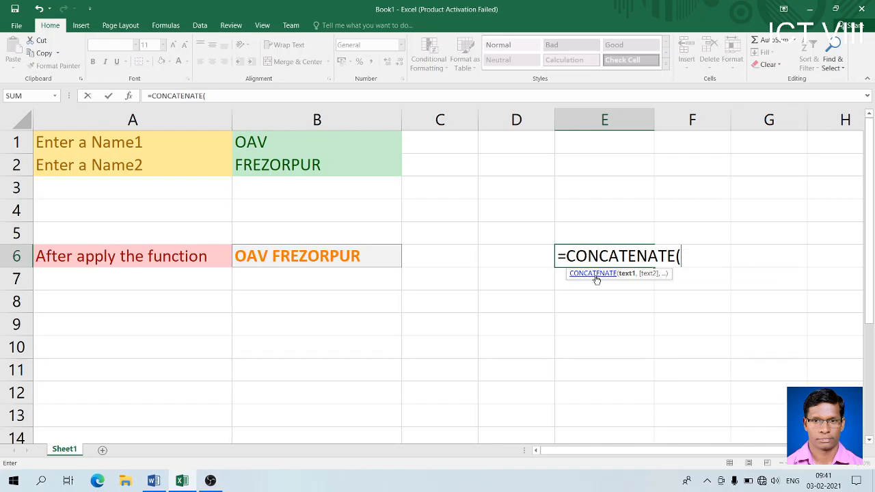
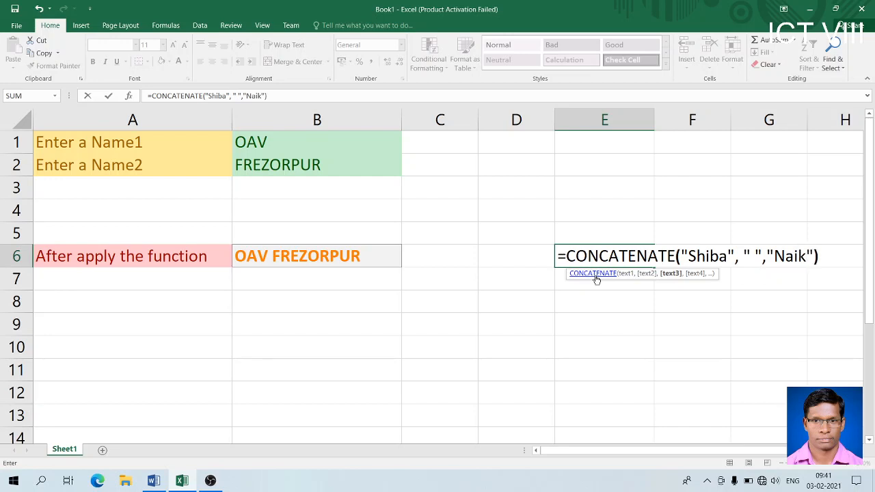
key("Return")
left_click(604, 255)
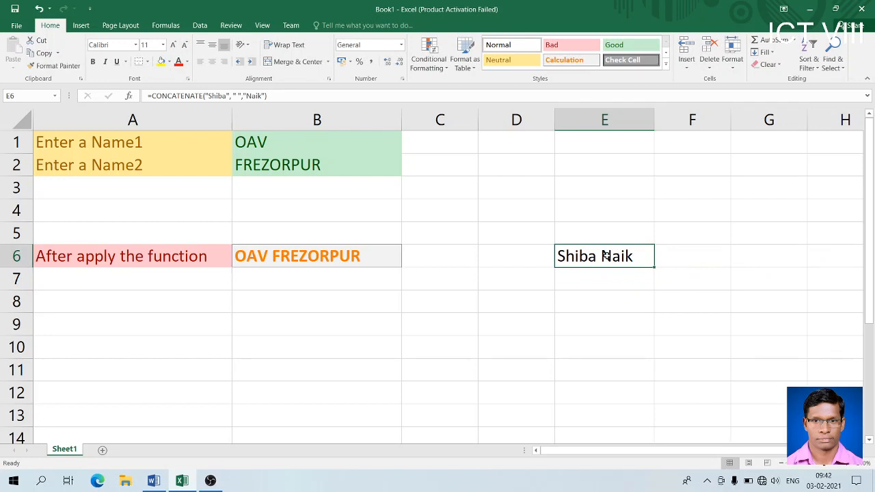
- Change B2 to paikmal so B6 reads OAV paikmal
left_click(372, 255)
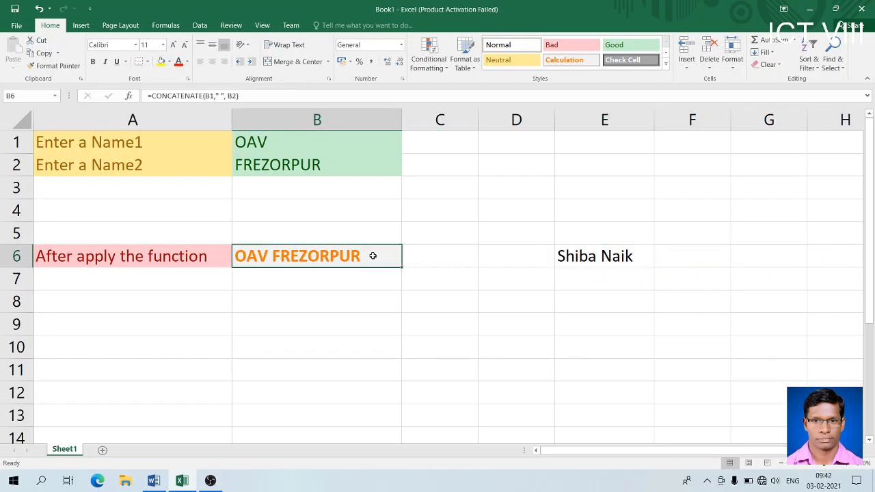
left_click(332, 140)
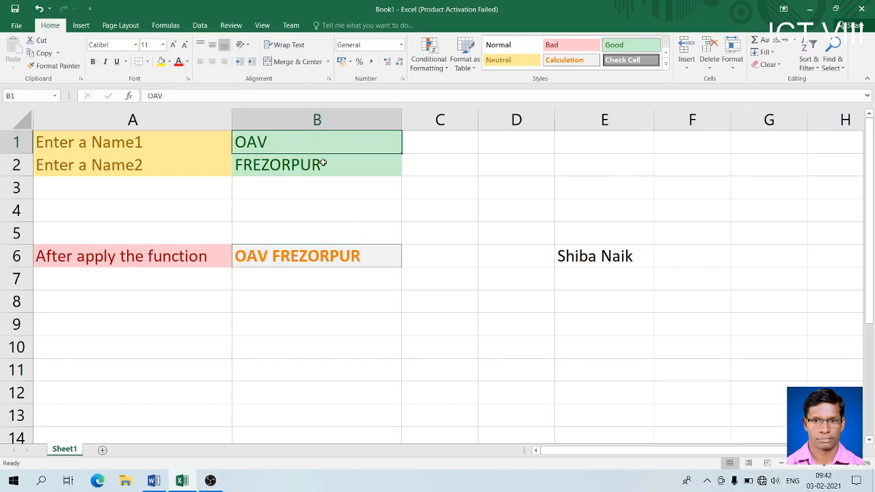
left_click(323, 164)
left_click(596, 261)
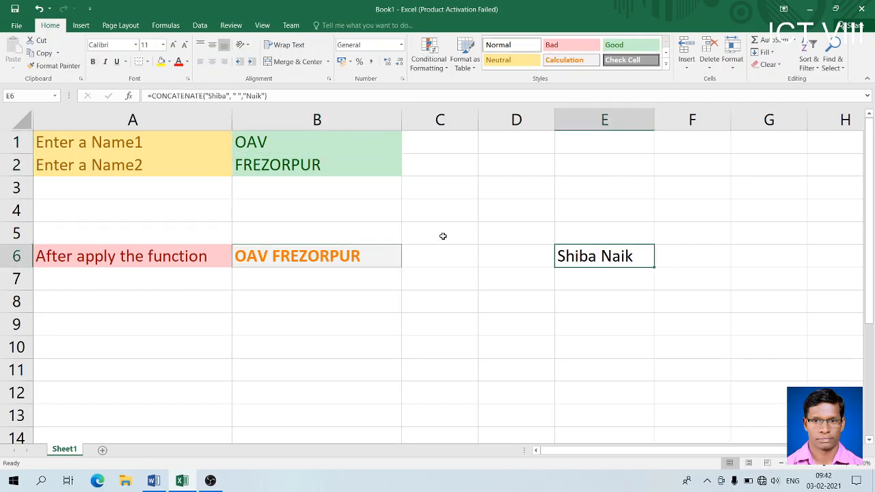
left_click(327, 144)
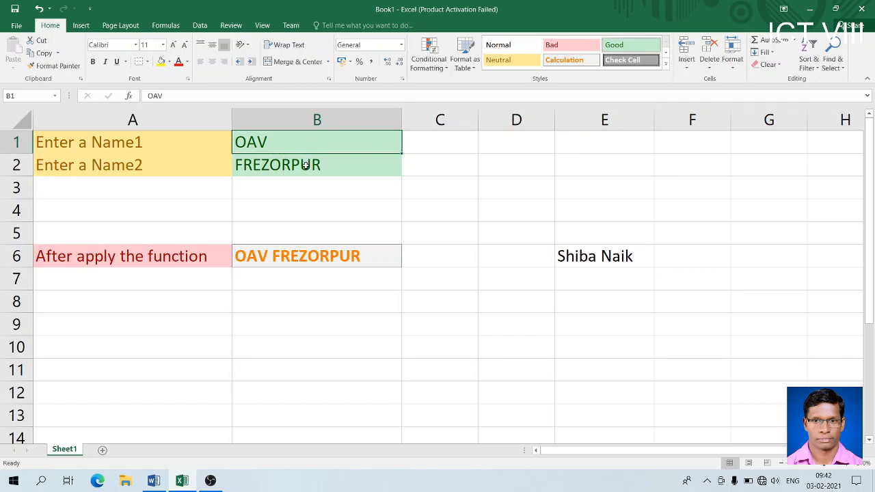
left_click(313, 165)
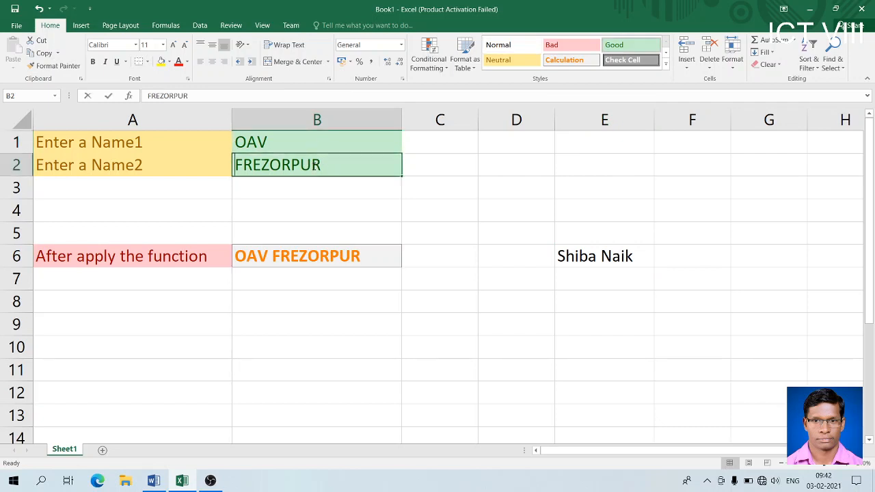
type("paikmal")
key("Return")
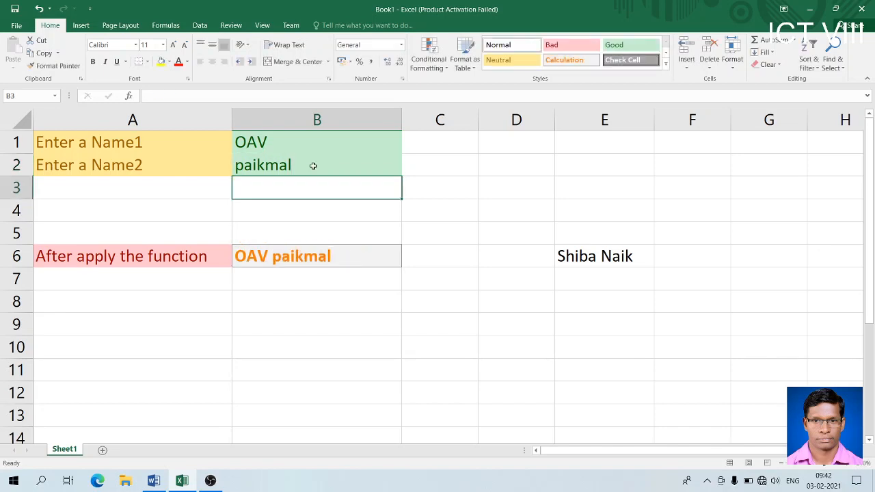
- Clear the name formula from E6
left_click(582, 256)
key("BackSpace")
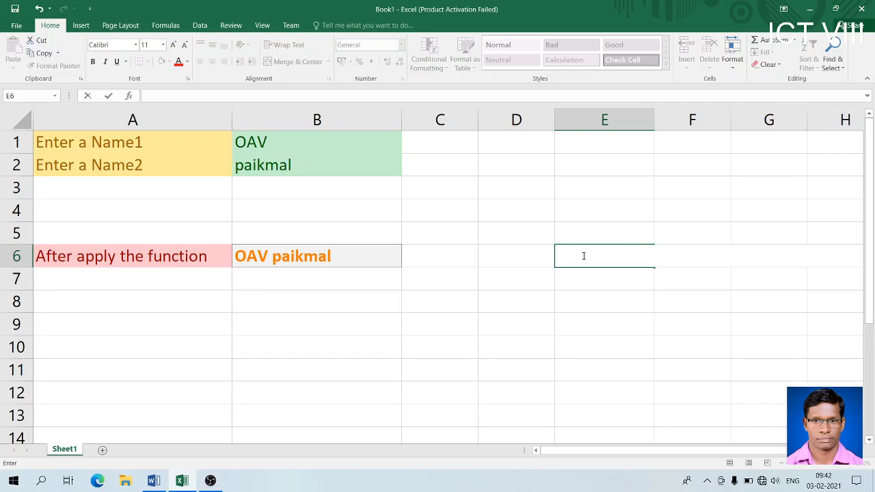
key("Return")
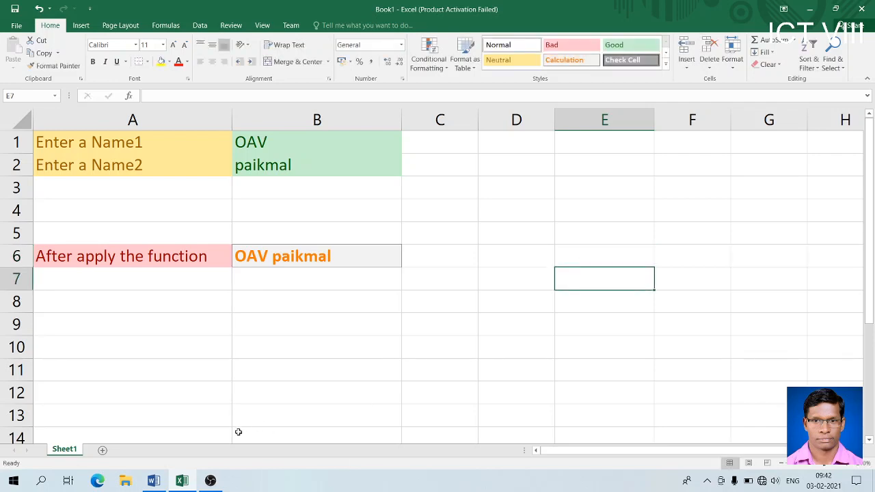
left_click(154, 481)
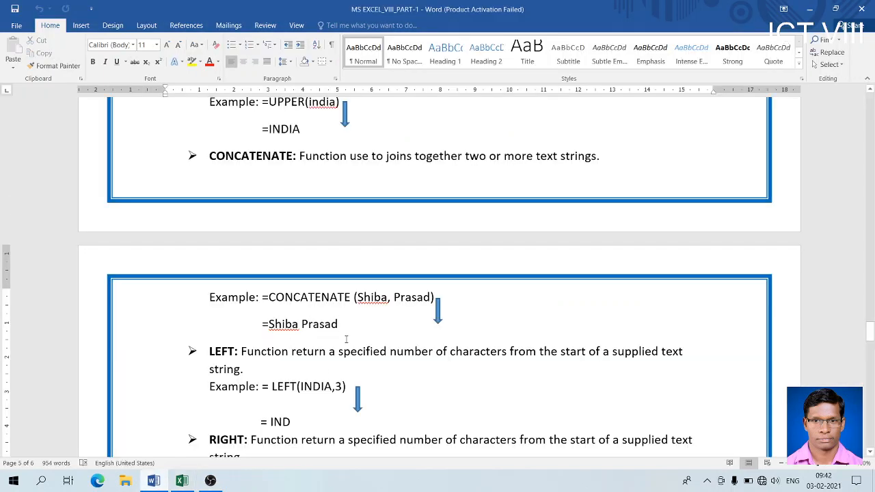
left_click(236, 351)
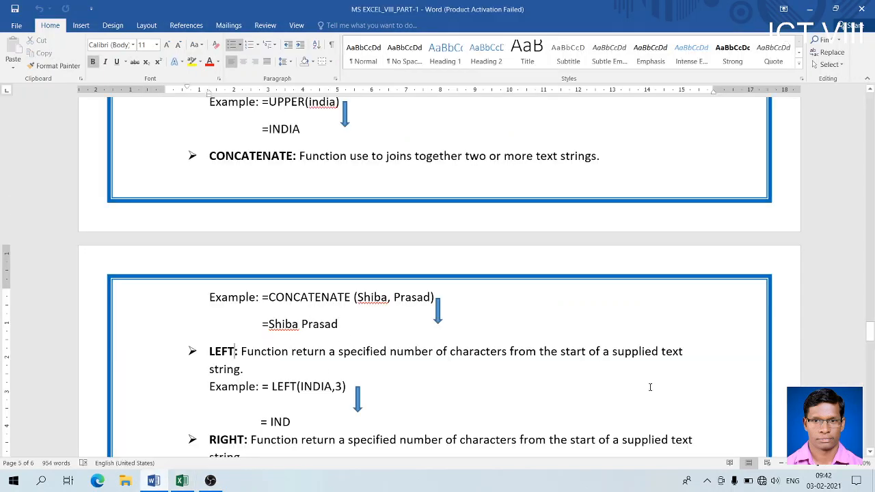
left_click(870, 452)
left_click(870, 452)
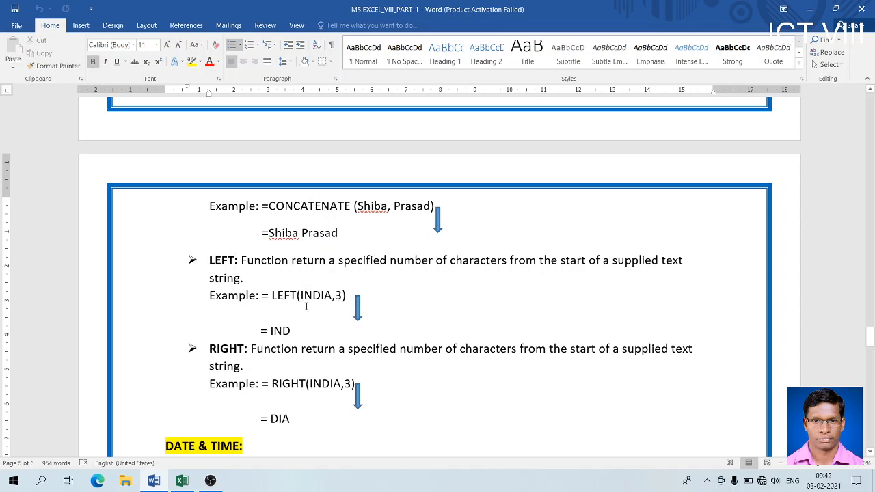
left_click_drag(321, 295, 300, 295)
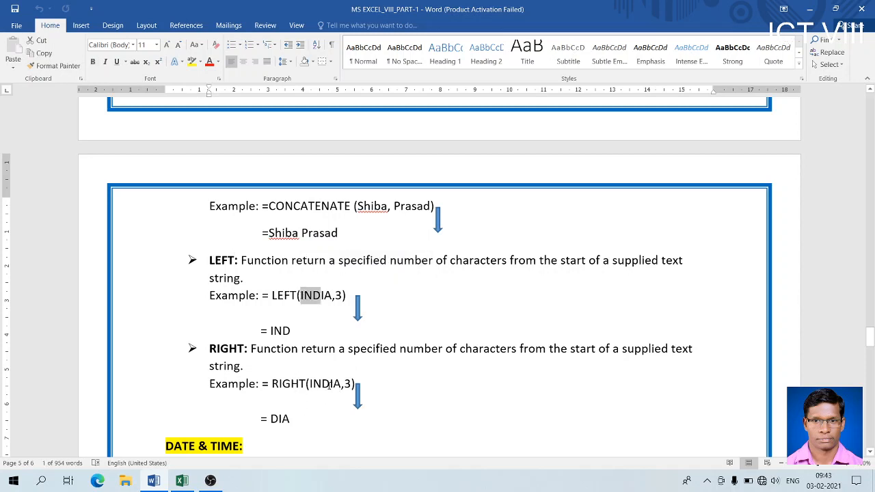
left_click_drag(342, 384, 323, 386)
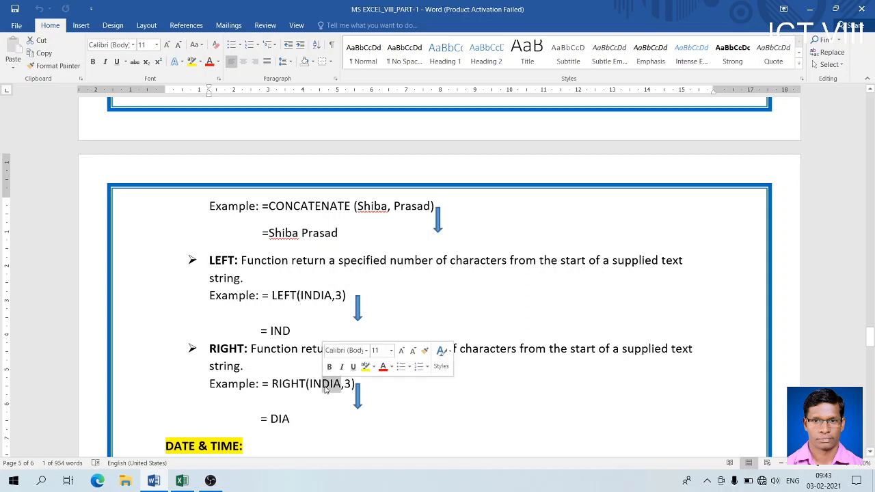
left_click(295, 422)
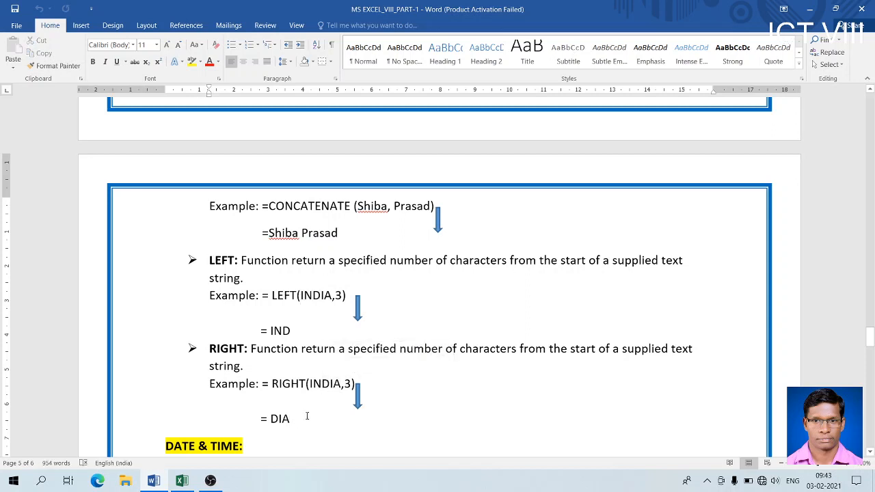
left_click(182, 480)
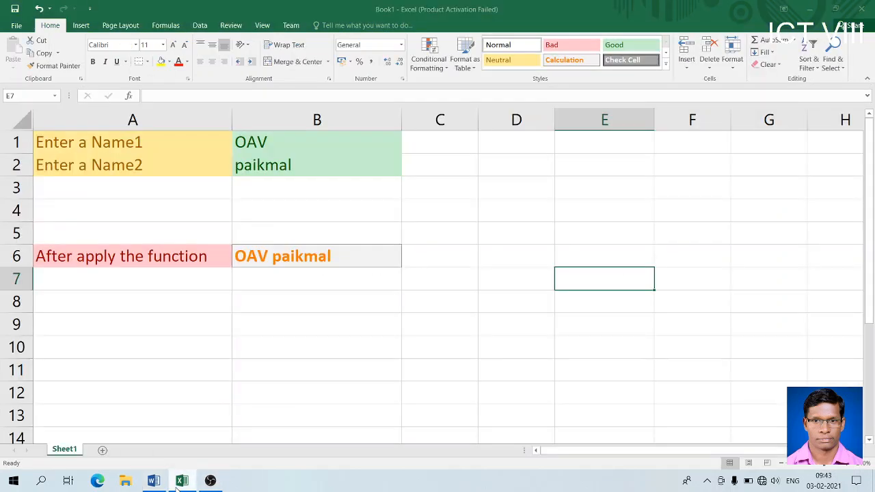
- Replace B6's formula with =LEFT(B2,2)
left_click(289, 165)
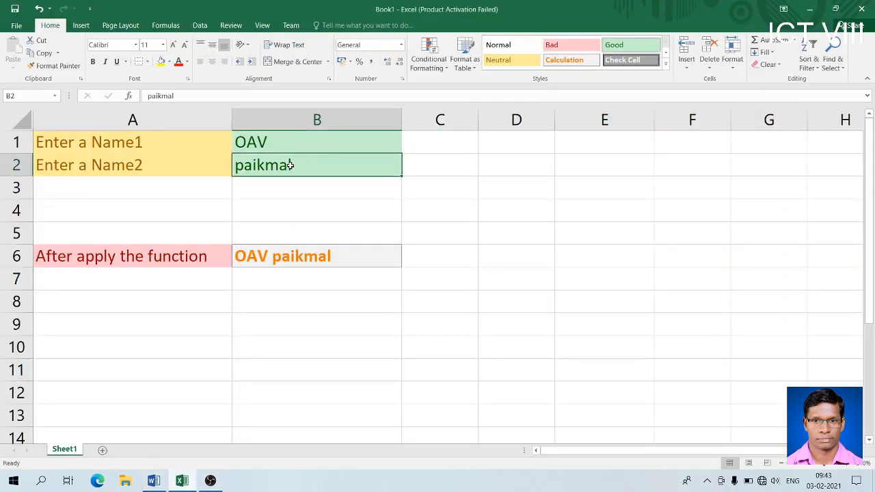
left_click(274, 255)
double_click(274, 255)
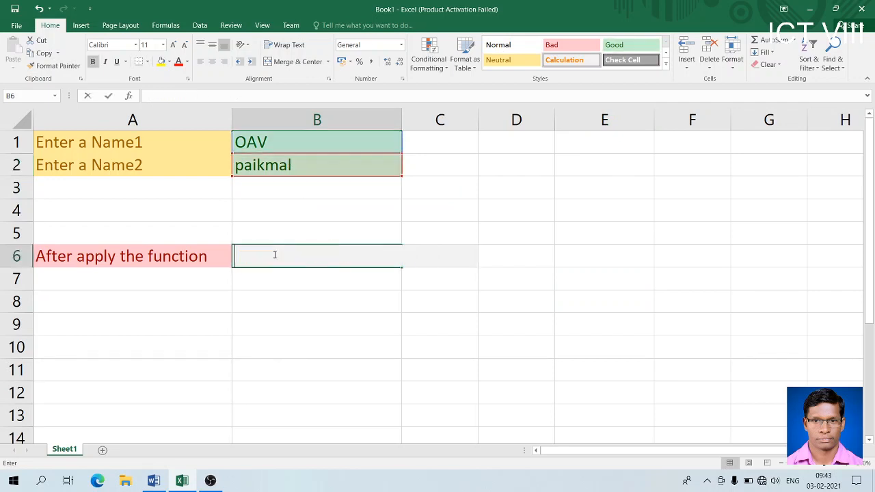
key("Escape")
key("BackSpace")
type("=left")
key("BackSpace")
key("BackSpace")
key("BackSpace")
key("BackSpace")
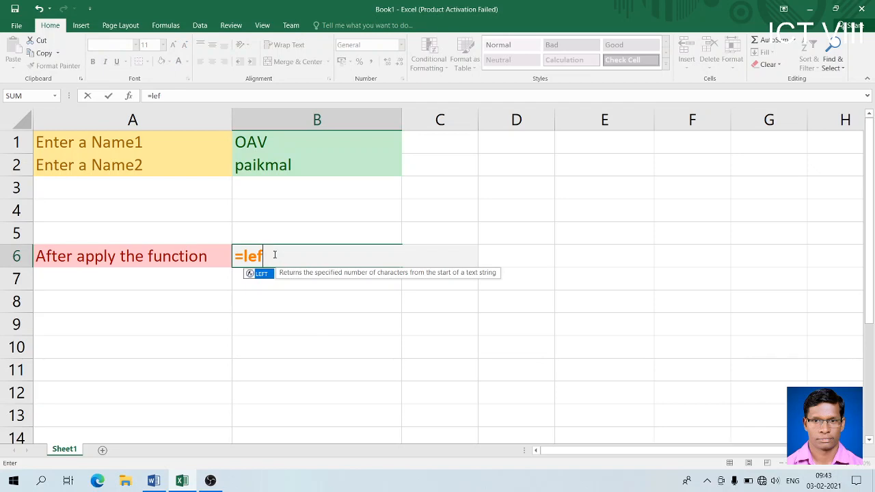
type("LEFT(")
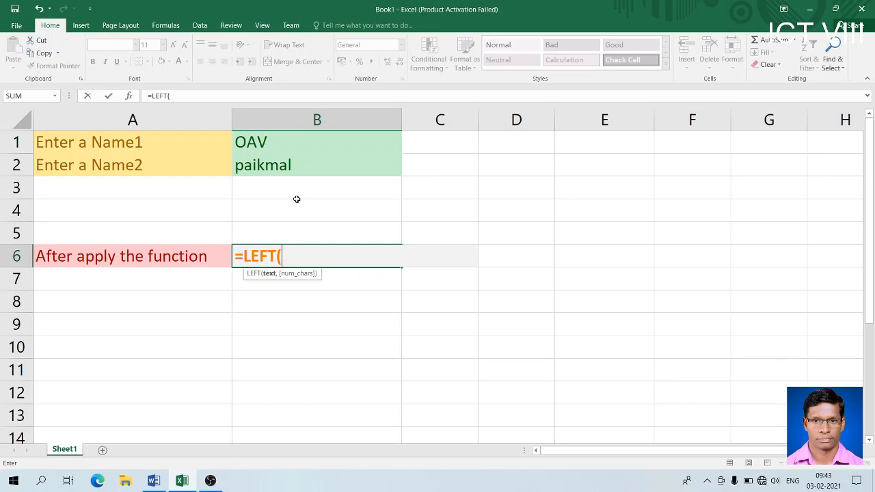
left_click(300, 166)
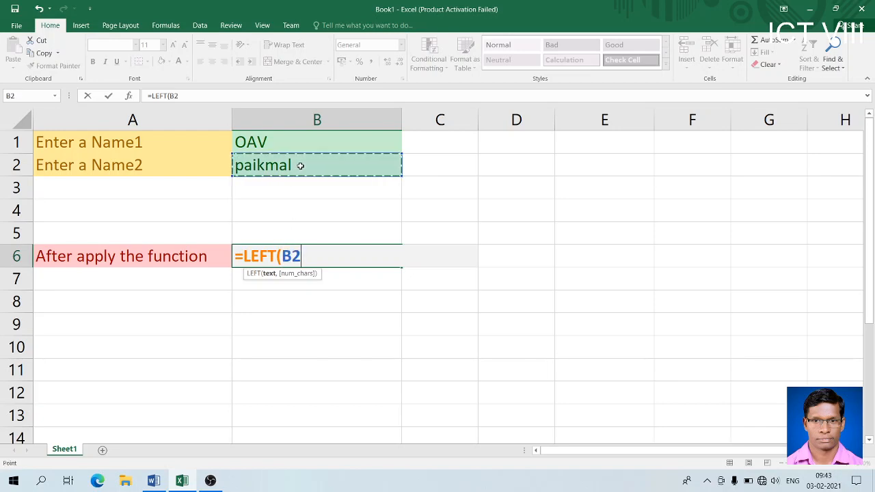
type(",")
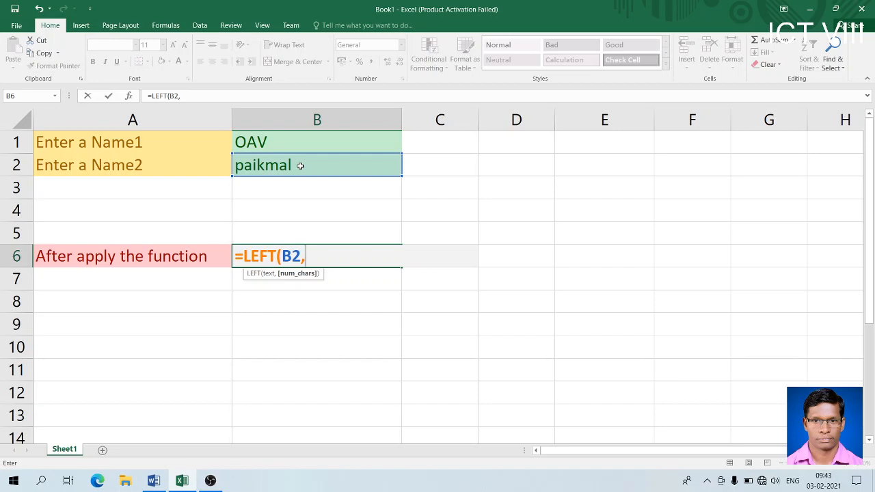
type("2)")
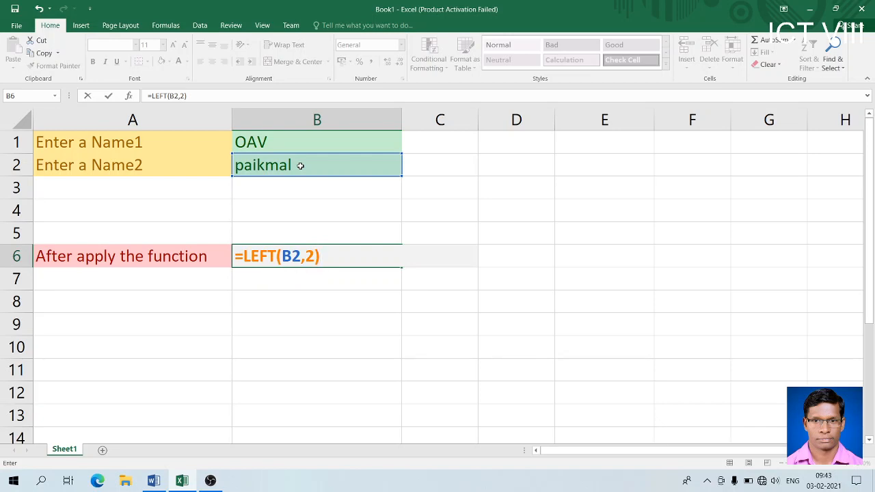
key("Return")
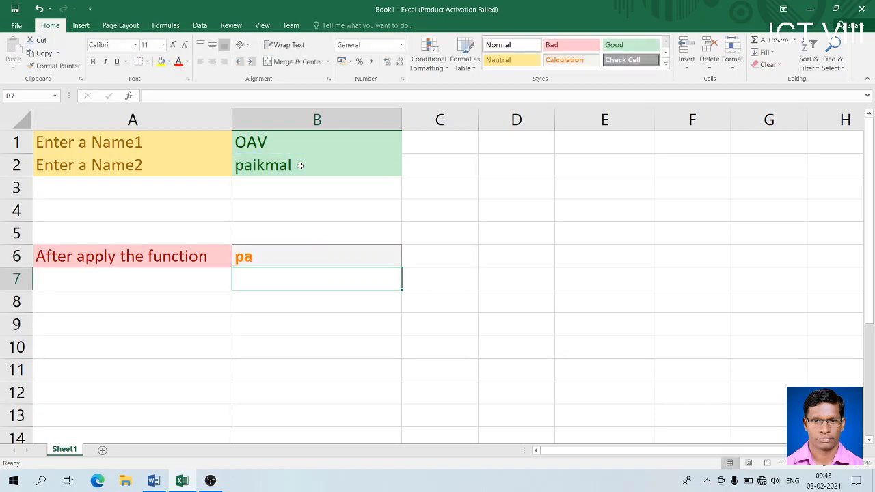
- Change the count to 4 so B6's =LEFT(B2,4) shows paik
left_click(288, 255)
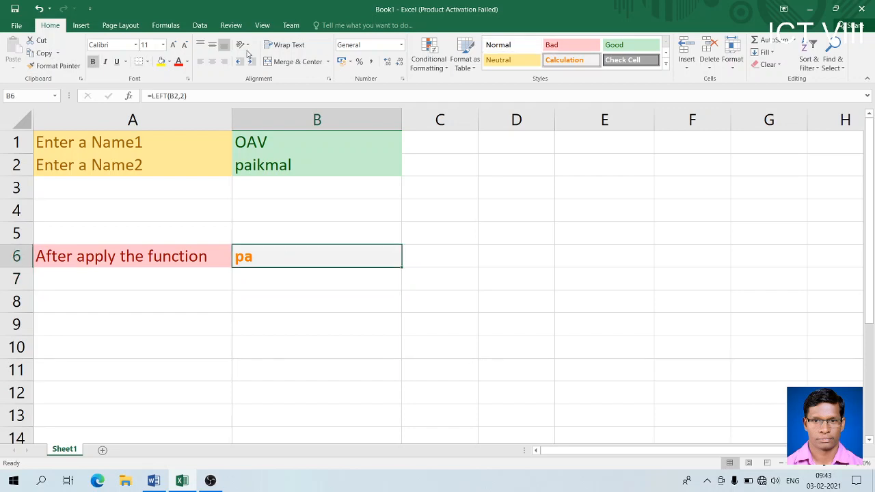
double_click(306, 259)
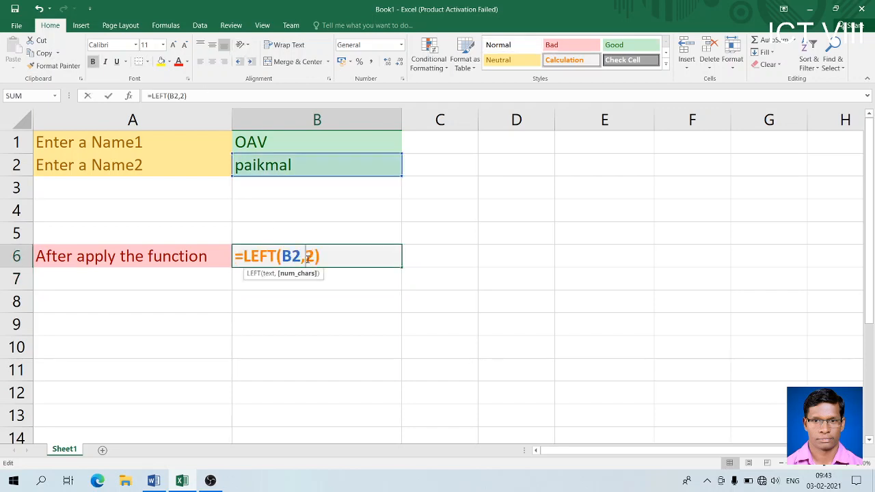
key("BackSpace")
type("4")
key("Return")
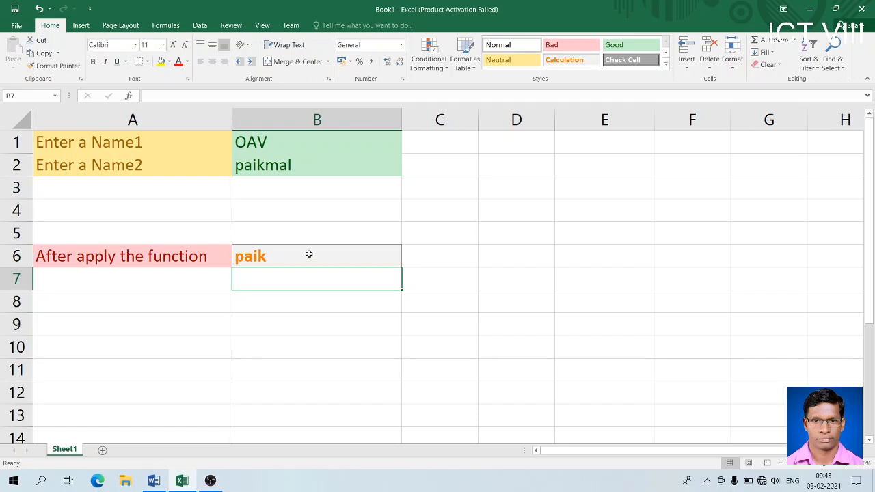
left_click(309, 256)
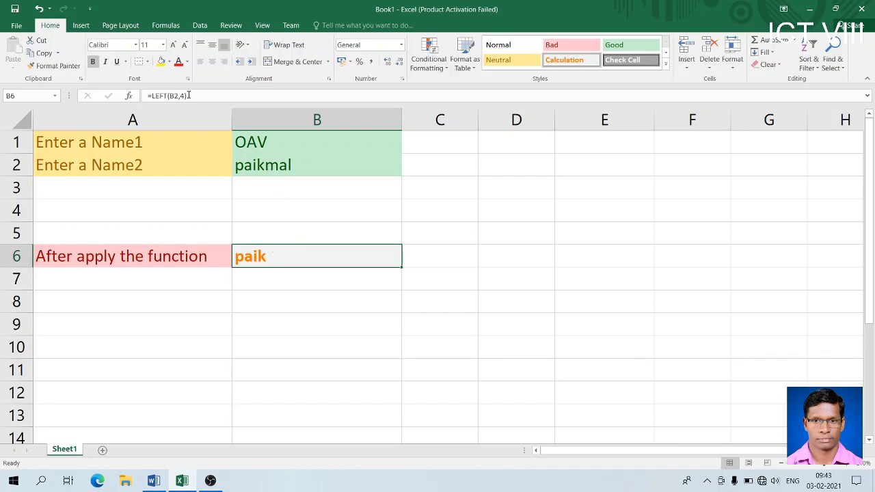
left_click(167, 96)
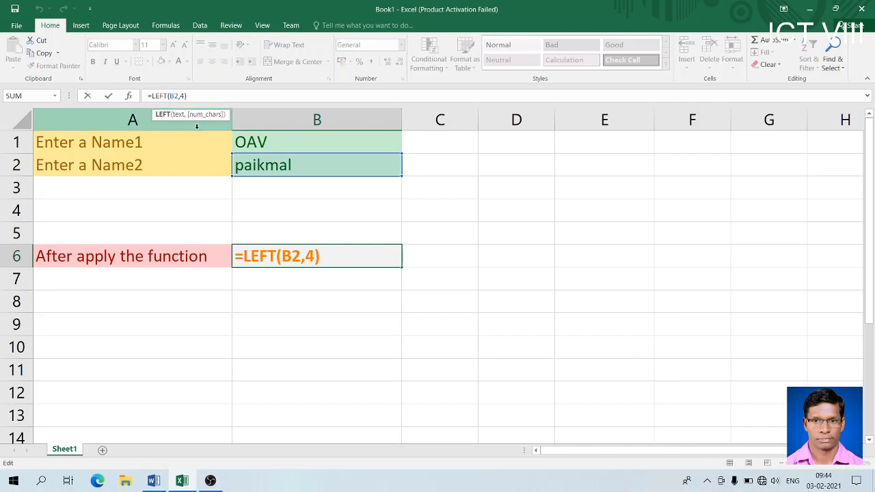
- Change B6 to =RIGHT(B2,4) so it shows kmal, then bring up the Word notes
key("BackSpace")
key("BackSpace")
key("BackSpace")
key("BackSpace")
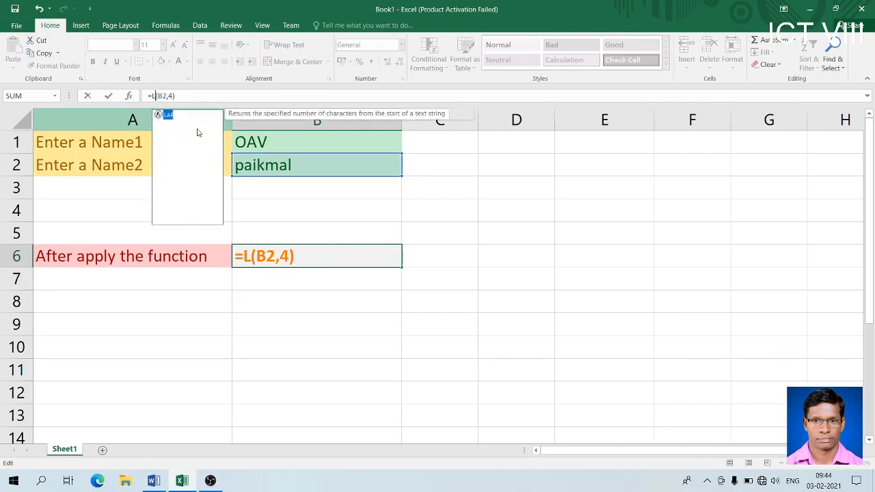
type("RIGHT")
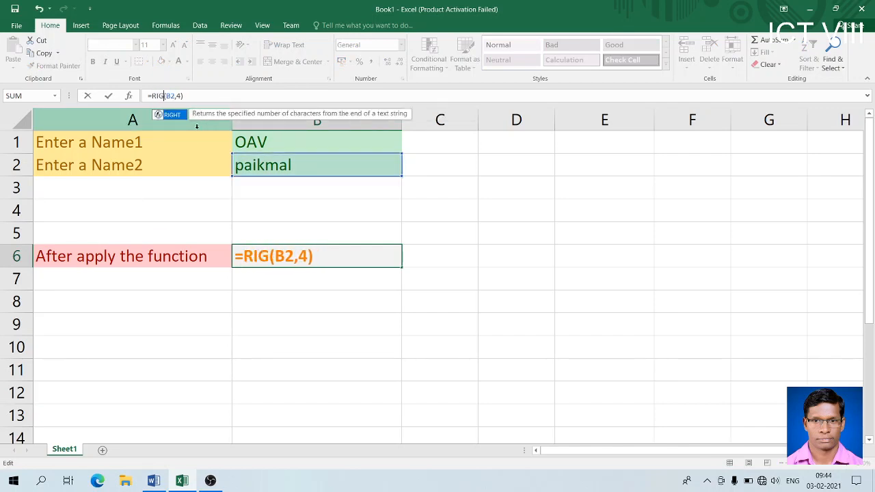
key("Return")
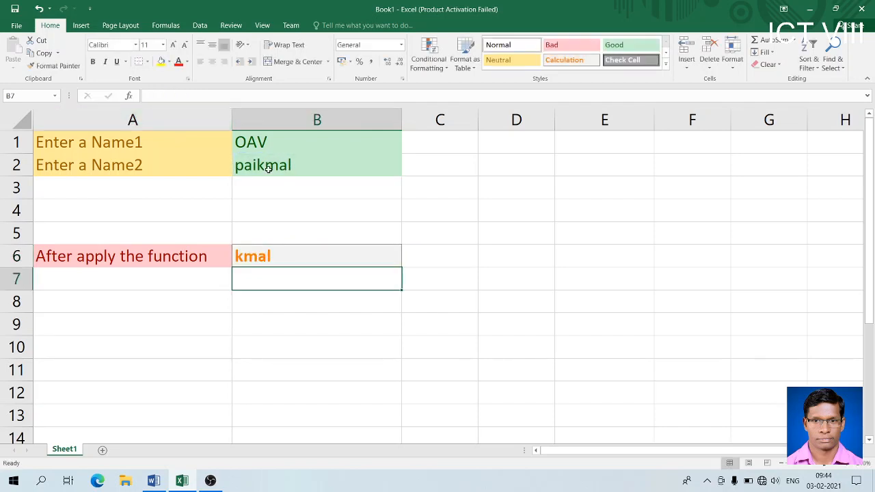
left_click(157, 481)
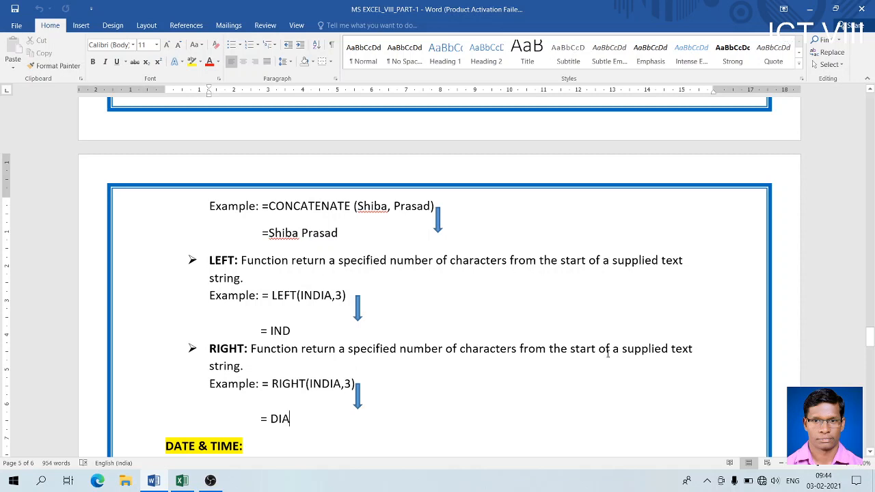
- Replace 'start' with 'end' in the RIGHT description, then scroll down to the DATE & TIME examples
left_click(594, 348)
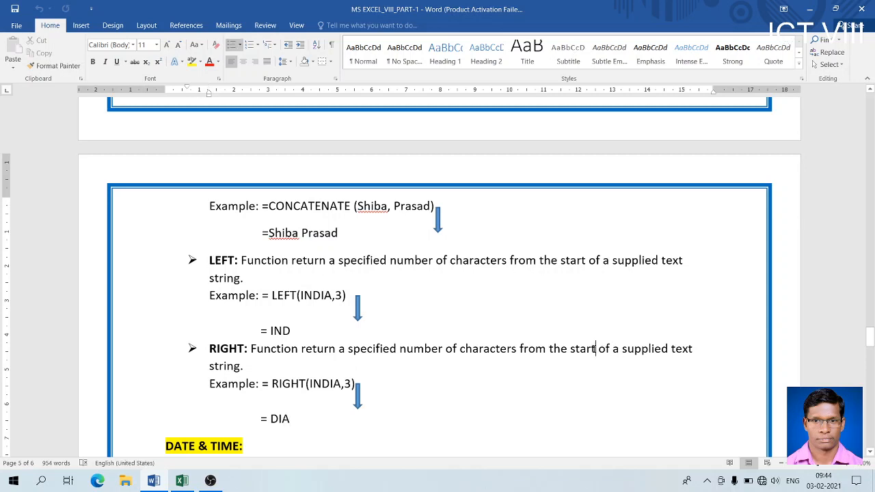
key("BackSpace")
key("BackSpace")
key("BackSpace")
key("BackSpace")
key("BackSpace")
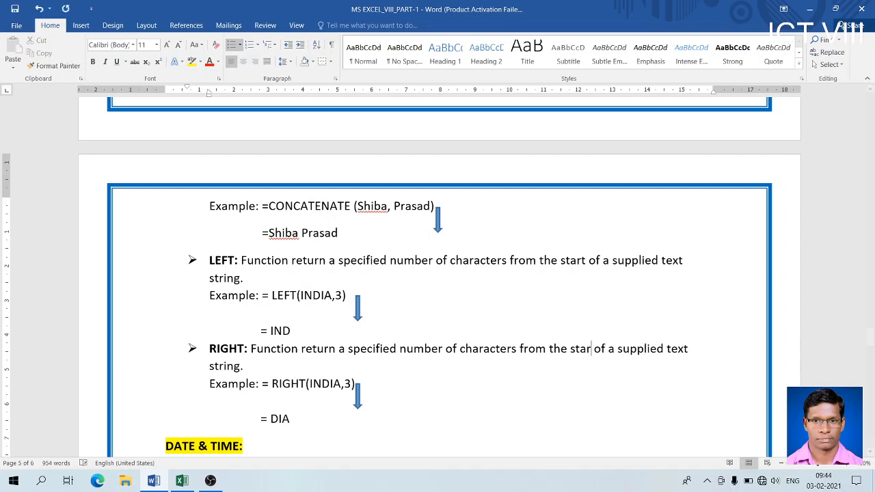
type("END")
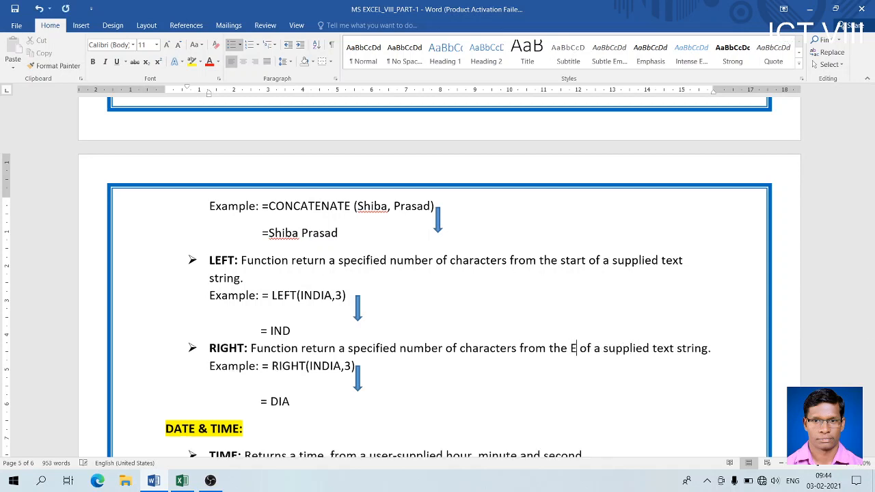
key("BackSpace")
key("BackSpace")
key("BackSpace")
type("end")
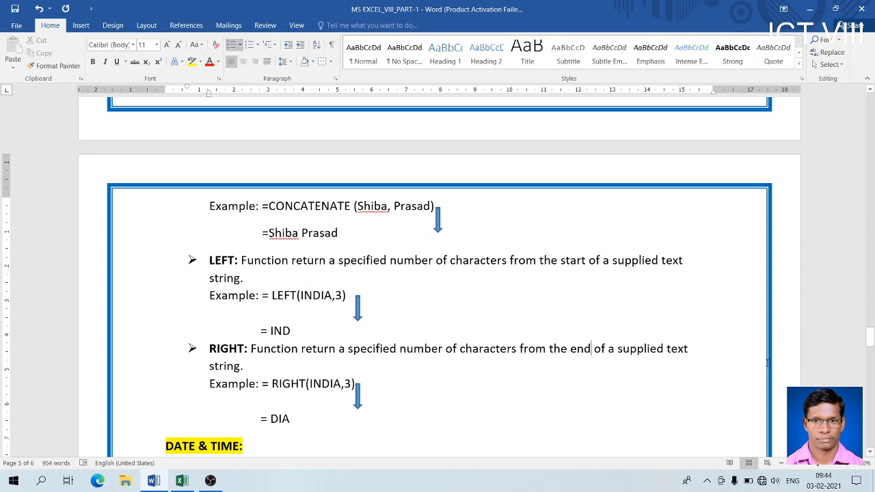
left_click(870, 452)
left_click(870, 452)
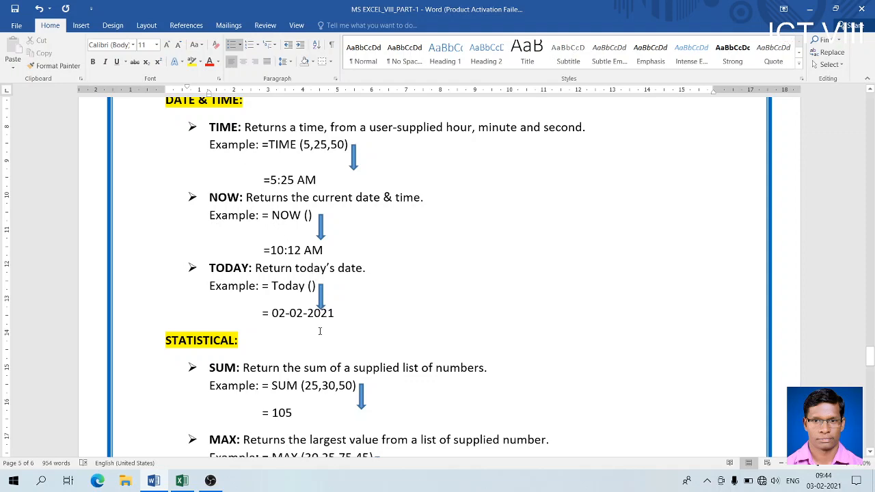
- Back in Excel, enter the label 'TIME:' in cell A9
key("alt+Tab")
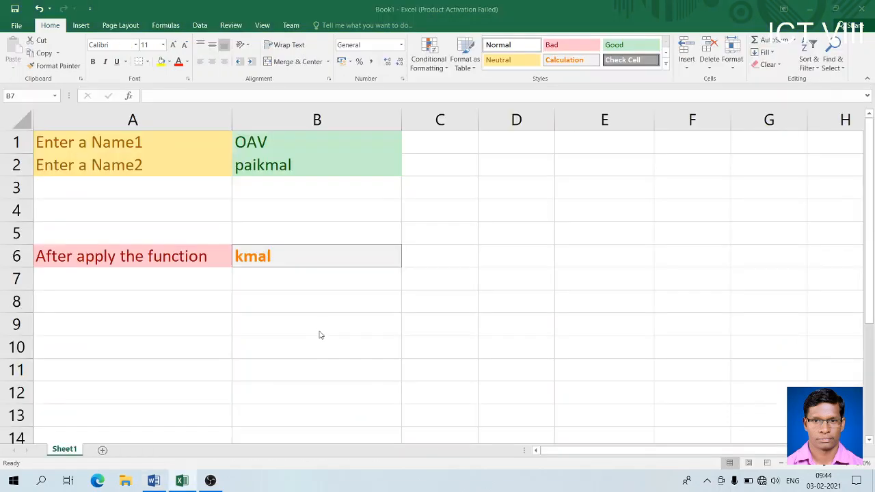
left_click(93, 328)
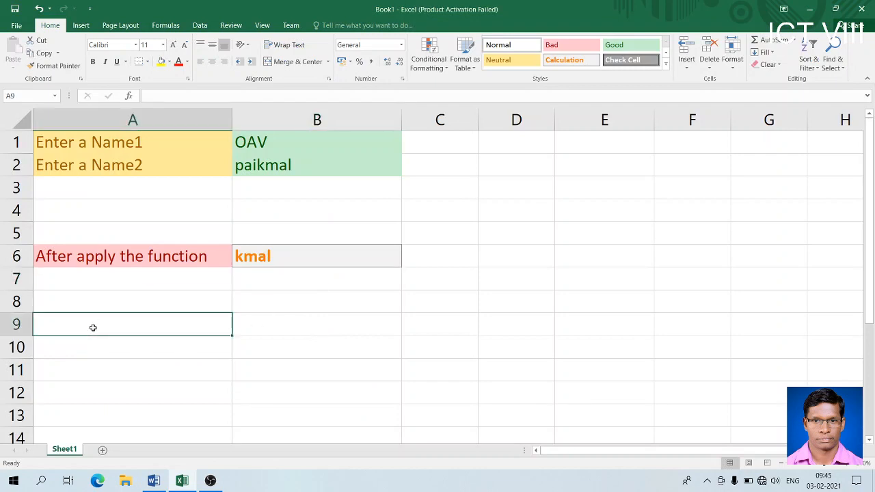
type("time")
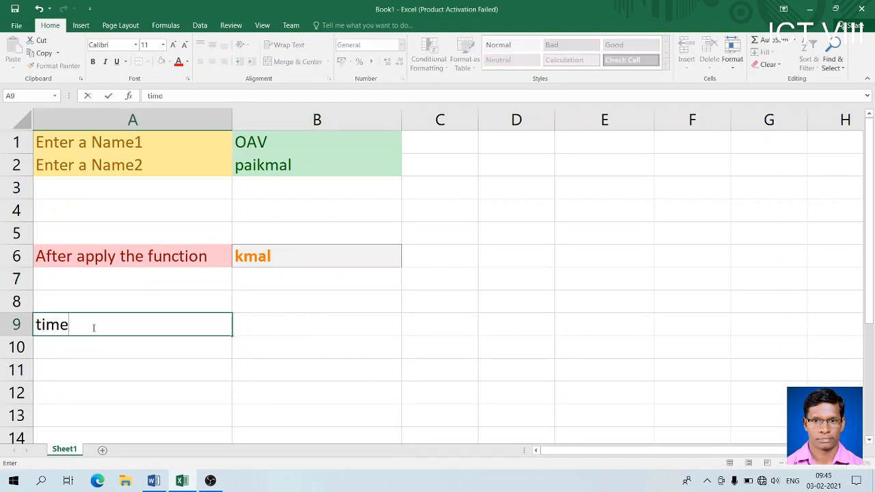
key("BackSpace")
key("BackSpace")
type("TIME:")
key("Return")
- Enter =TIME(05,25,50) in A10 so it displays 5:25 AM
type("=TIME")
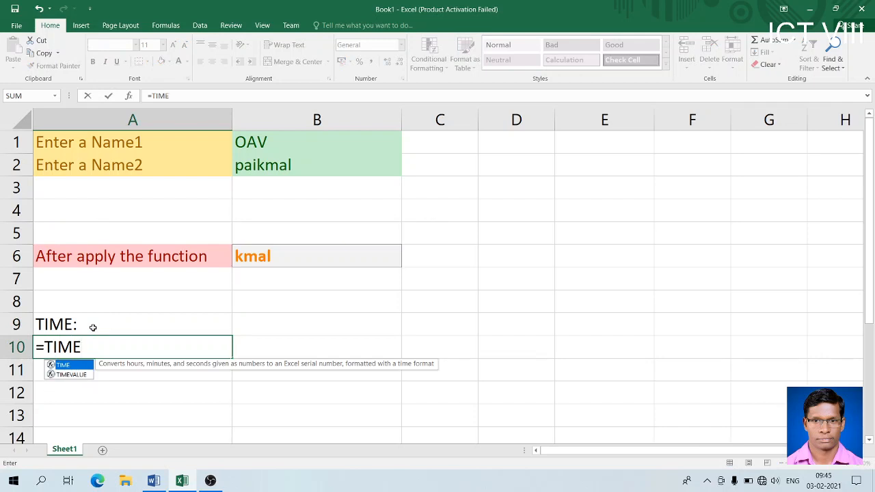
type("()")
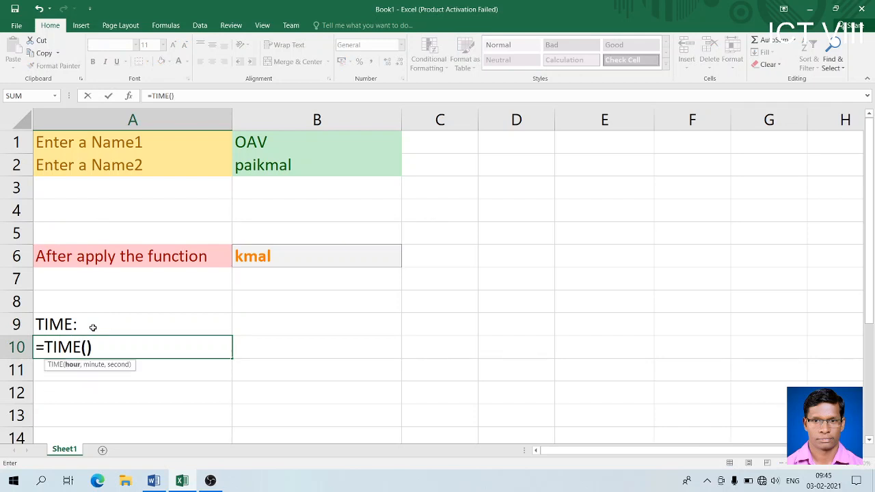
left_click(88, 347)
type("05,")
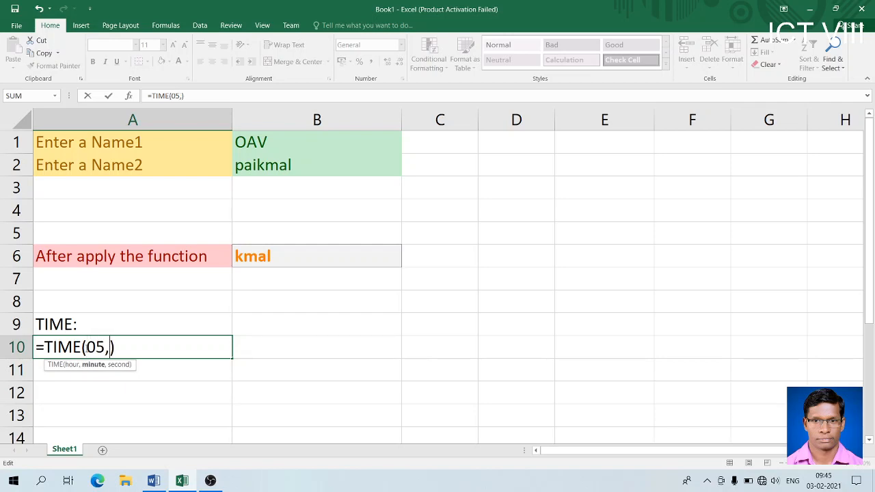
type("25,50")
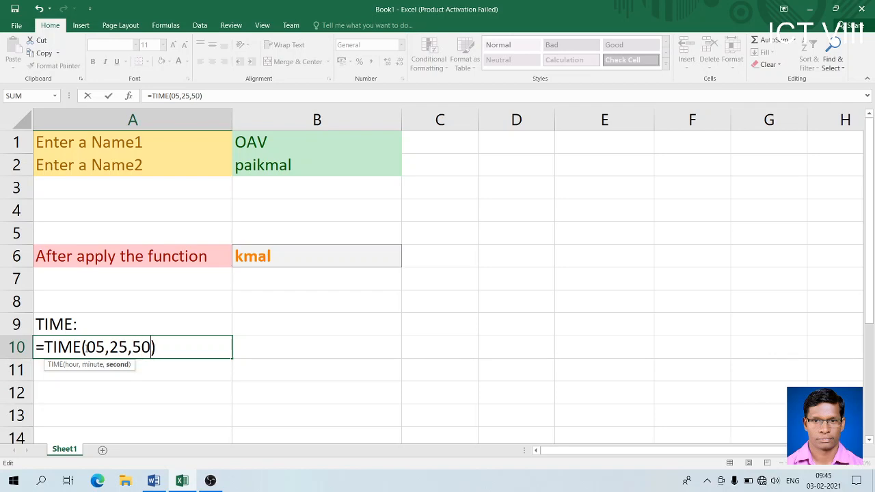
type(")")
key("Return")
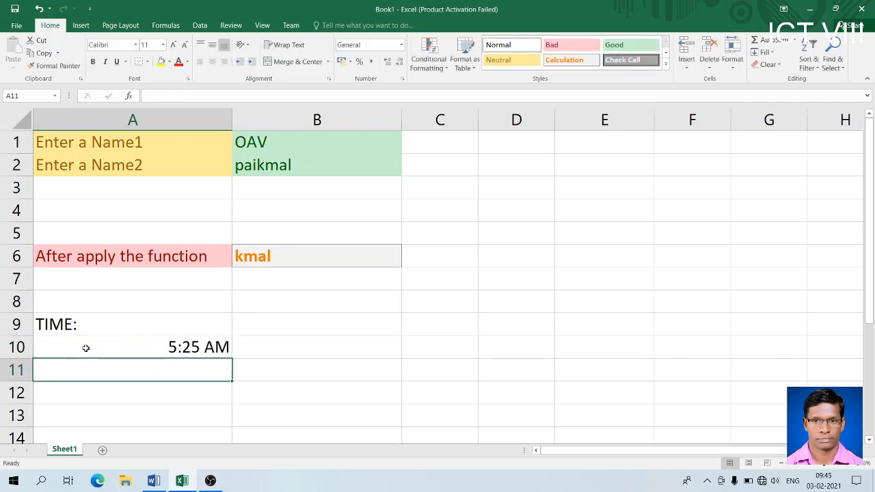
left_click(164, 348)
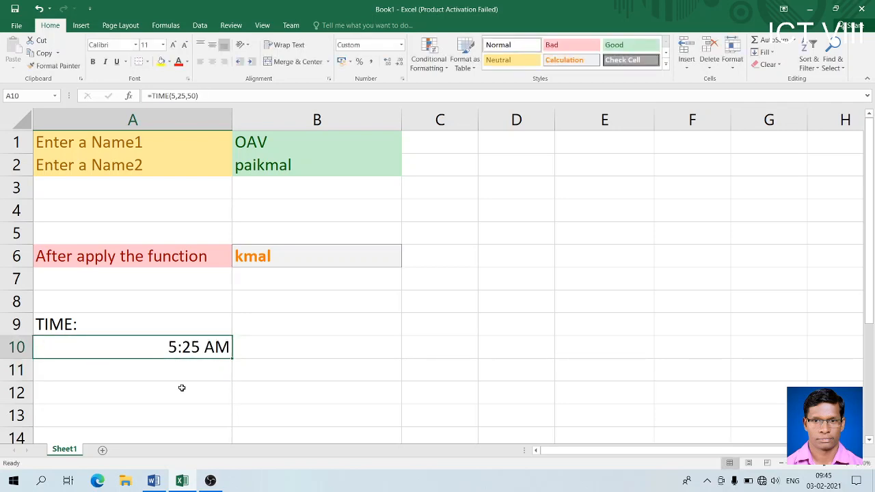
- Enter =NOW() in A11 to show the current date and time, then compare it with A10's formula
left_click(149, 362)
right_click(148, 363)
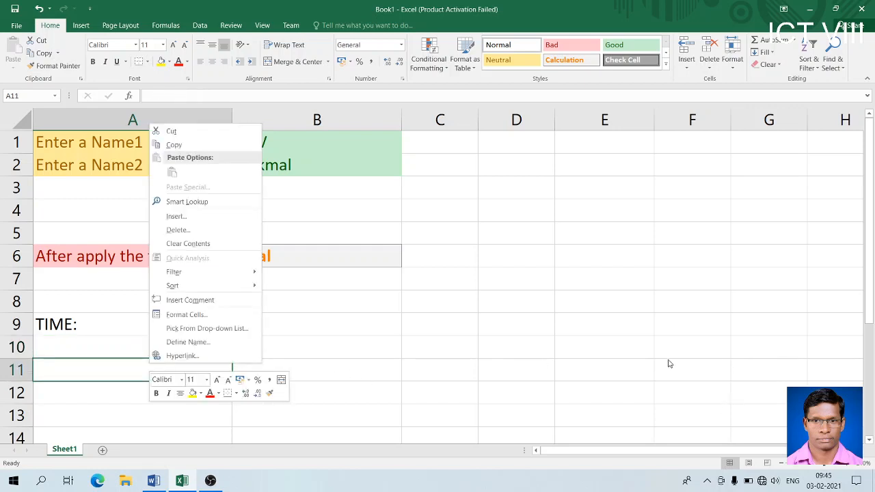
left_click(99, 336)
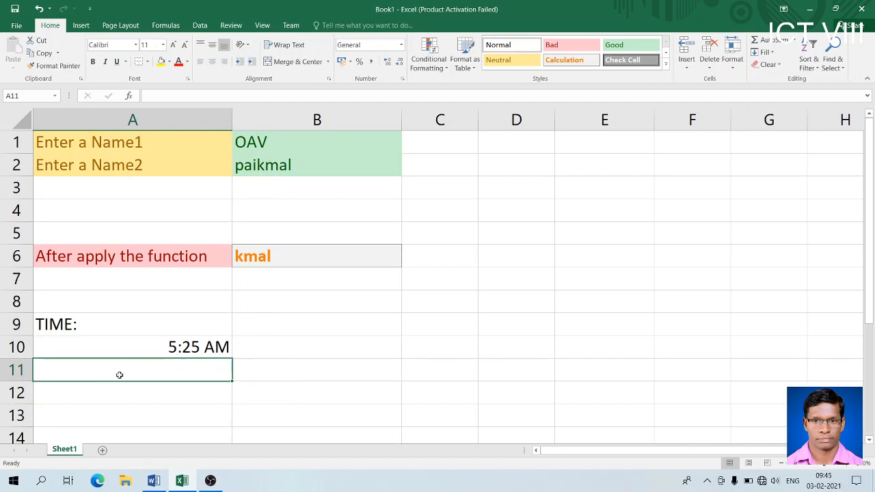
type("=N")
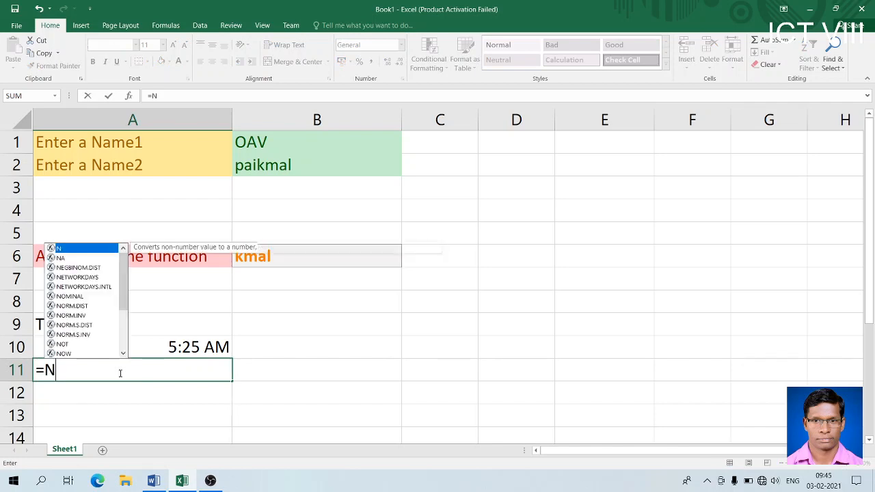
type("OW()")
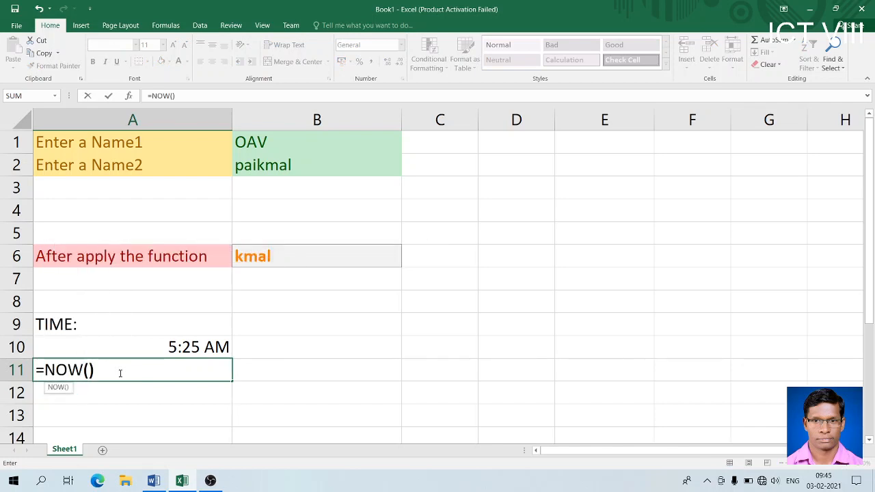
left_click(91, 370)
left_click(101, 371)
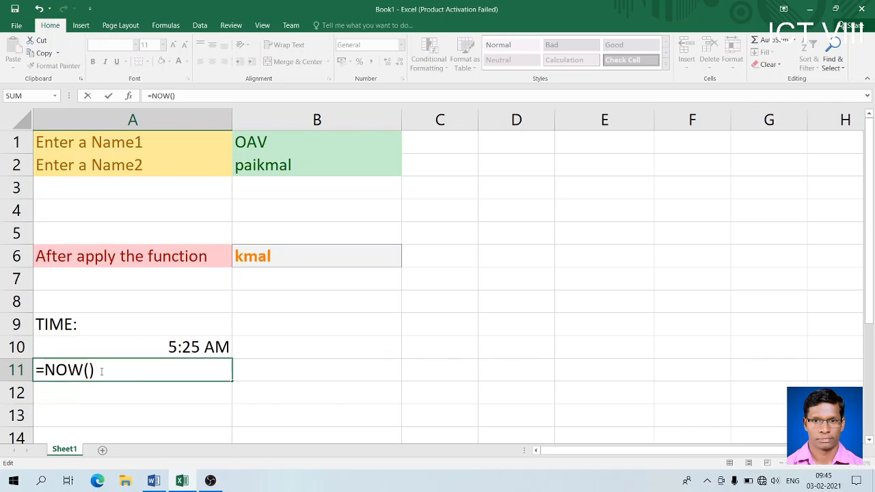
key("Return")
left_click(117, 371)
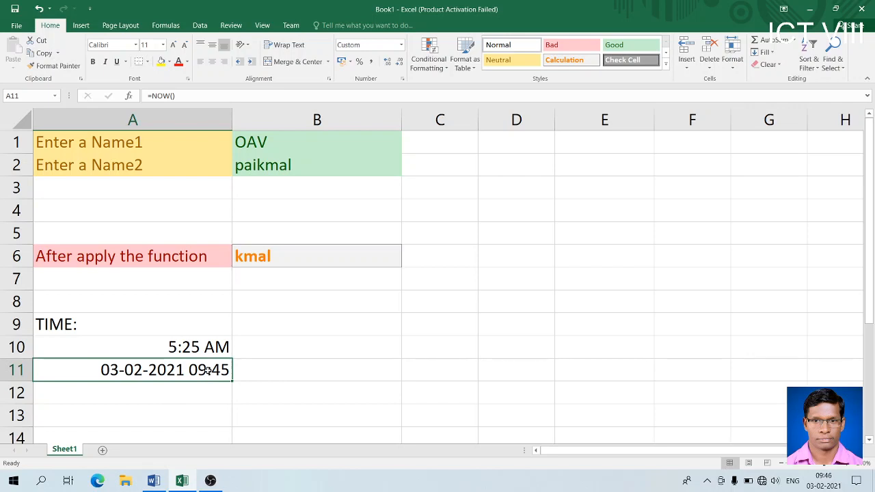
left_click(130, 342)
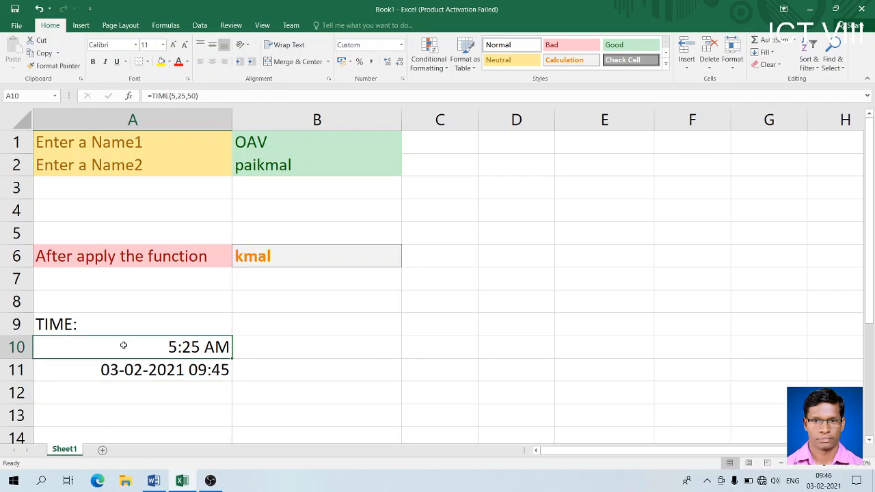
left_click(120, 371)
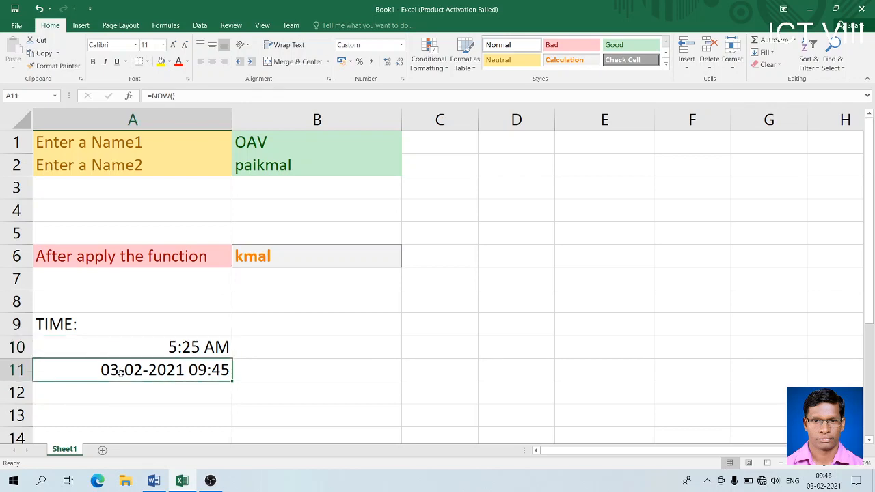
- Enter =TODAY() in A12 to display today's date, 03-02-2021
double_click(128, 396)
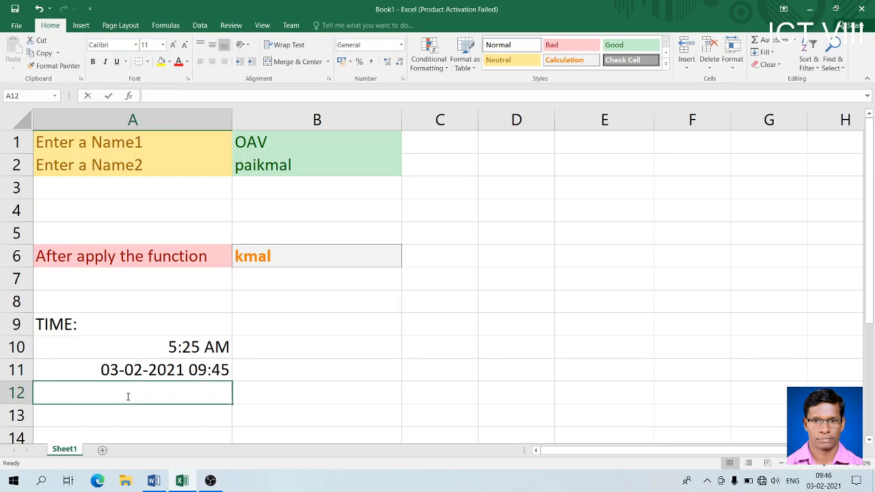
type("=TODAY()")
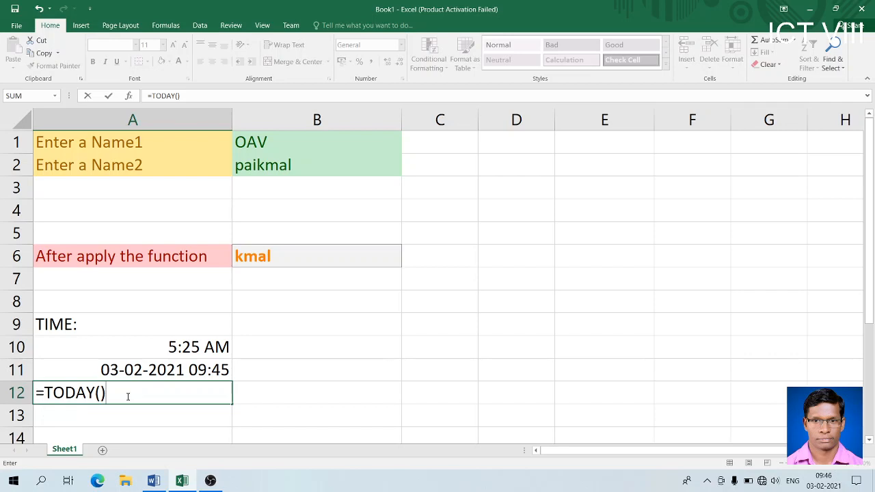
key("Return")
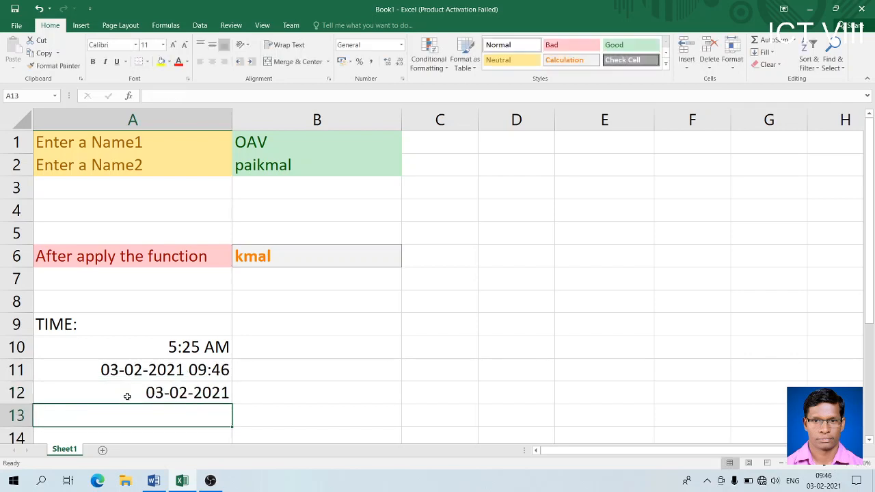
- Compare the TODAY formula in A12 with the NOW formula in A11, then bring the Word notes forward
left_click(174, 392)
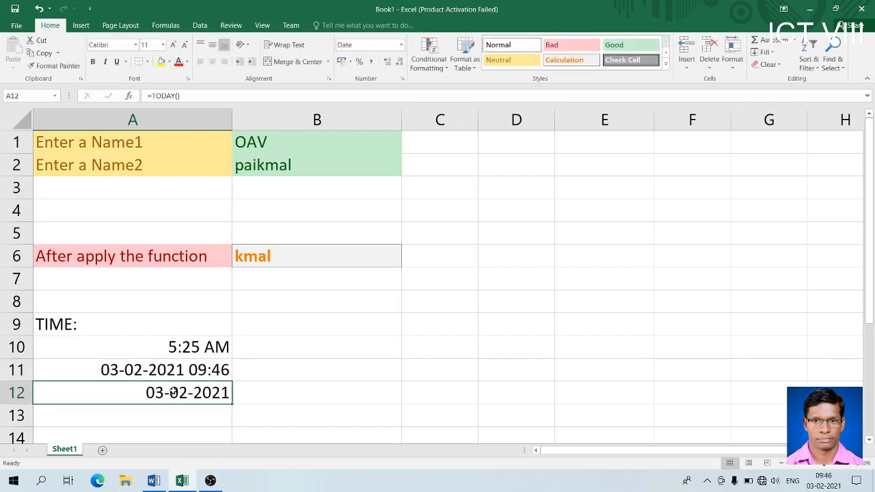
left_click(195, 375)
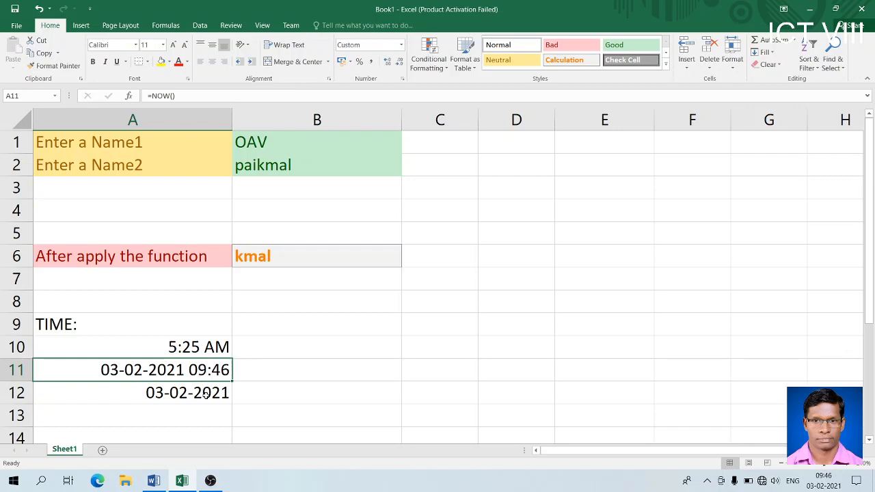
left_click(205, 394)
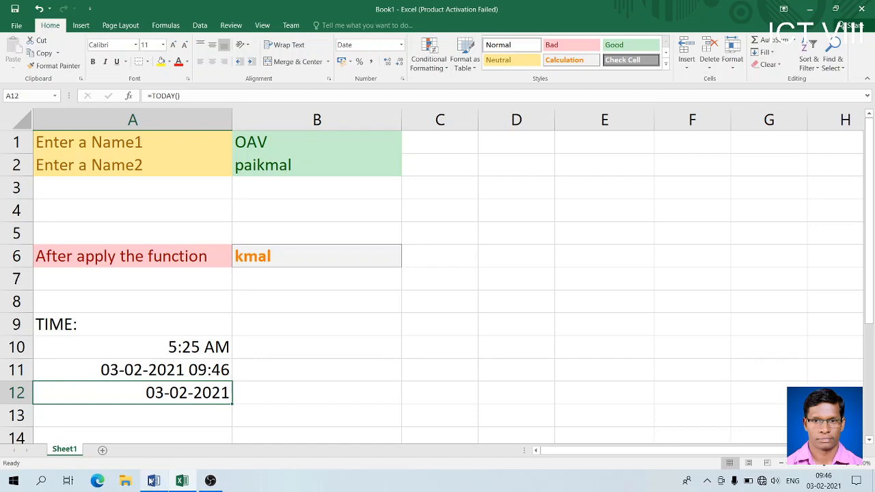
left_click(152, 481)
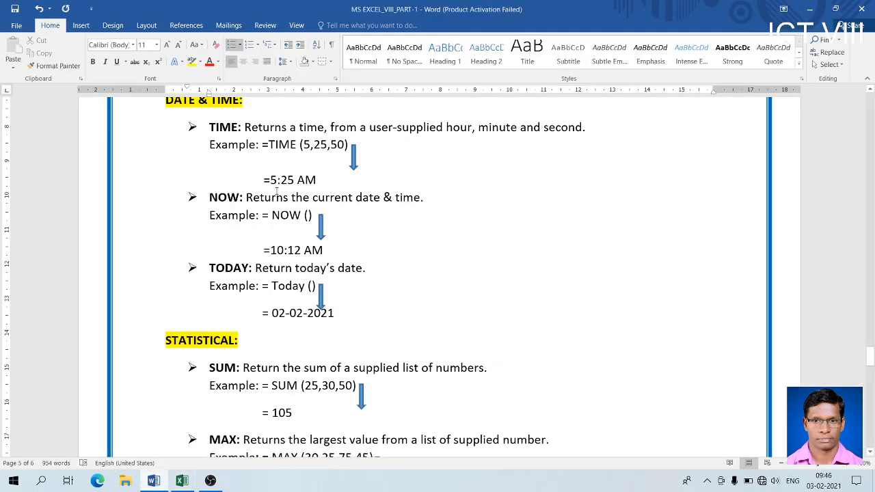
- Return to Excel and check the TIME, NOW and TODAY formulas in A10, A11 and A12
left_click(181, 481)
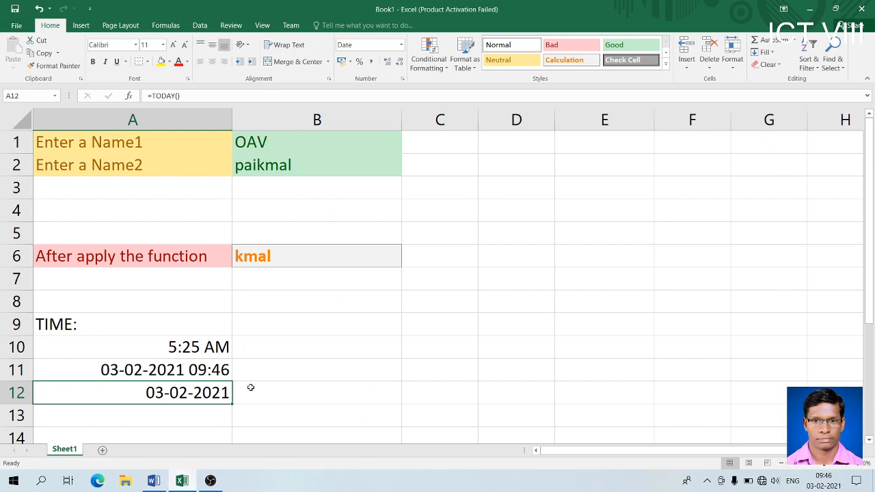
left_click(181, 342)
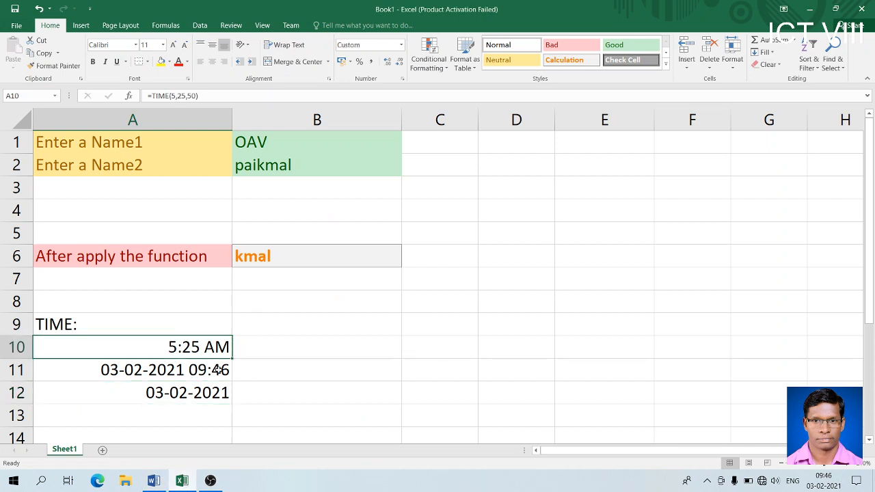
left_click(213, 369)
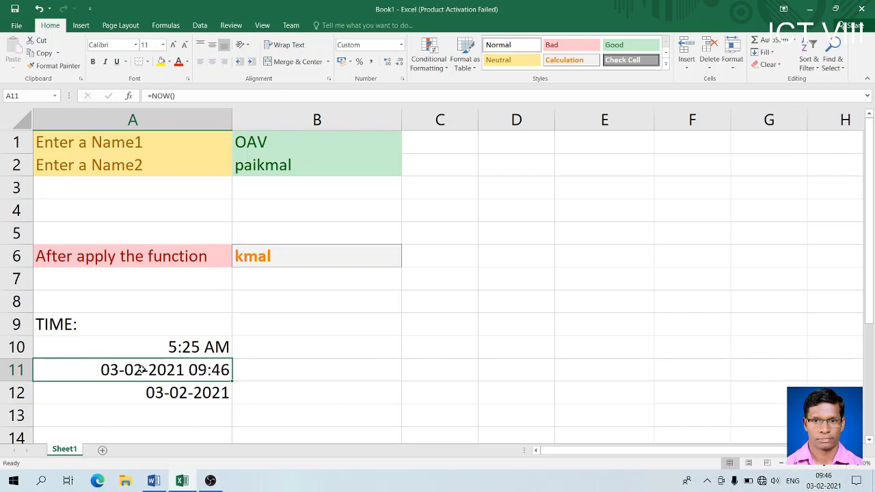
left_click(194, 394)
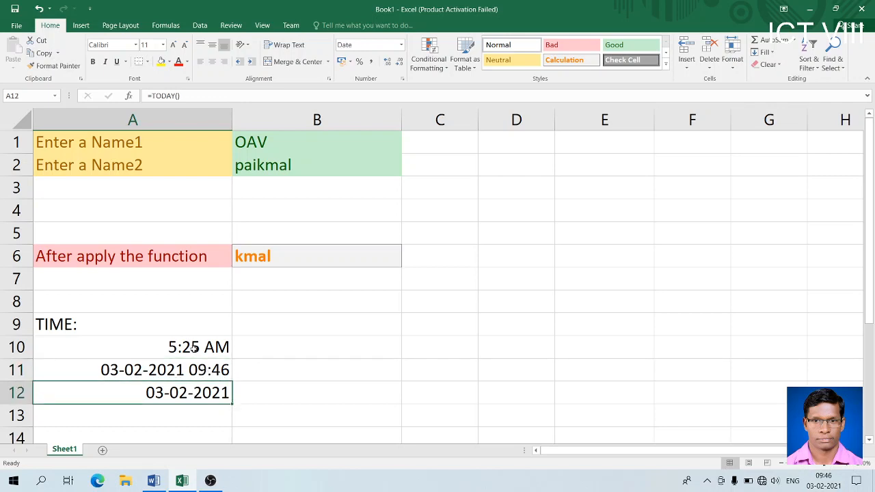
key("Up")
key("Up")
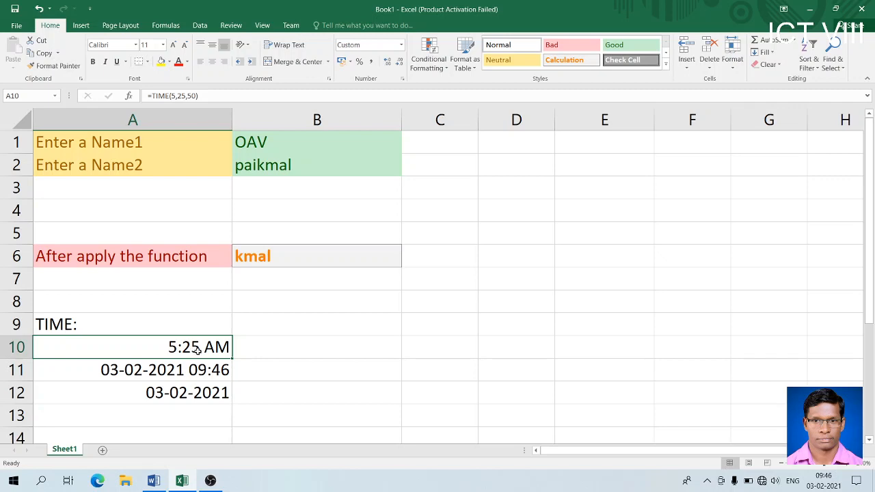
left_click(177, 397)
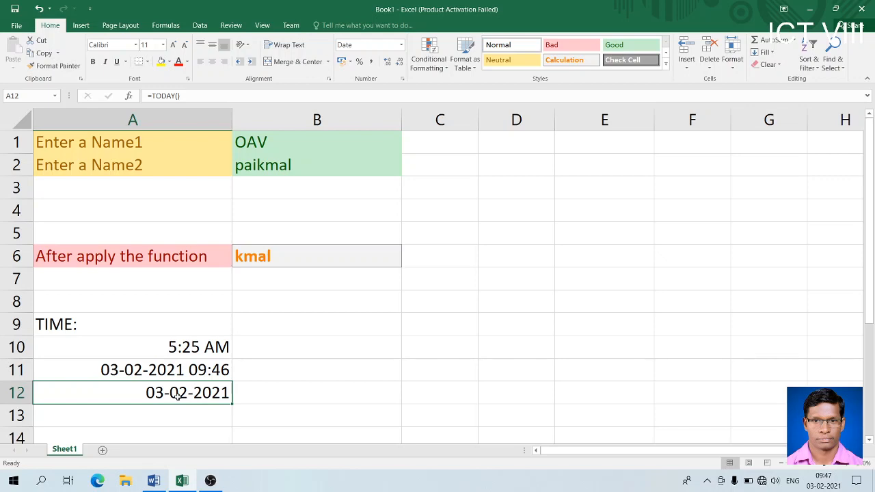
mouse_move(211, 482)
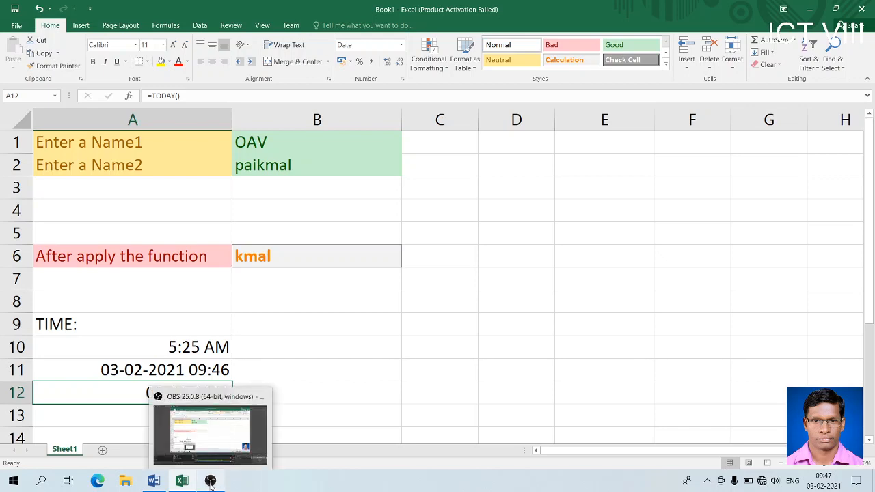
- Bring the Word notes forward and scroll down to the STATISTICAL section with SUM, MAX, MIN and COUNTIF
left_click(154, 482)
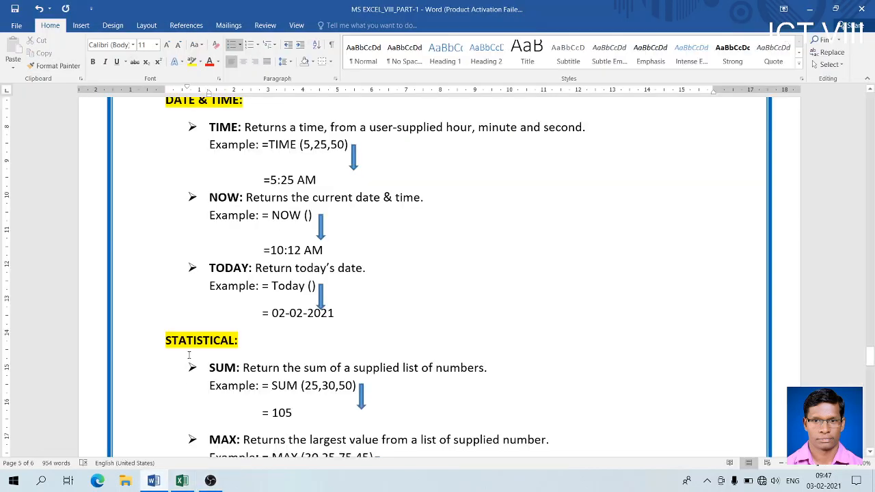
left_click(869, 452)
left_click_drag(871, 454, 871, 453)
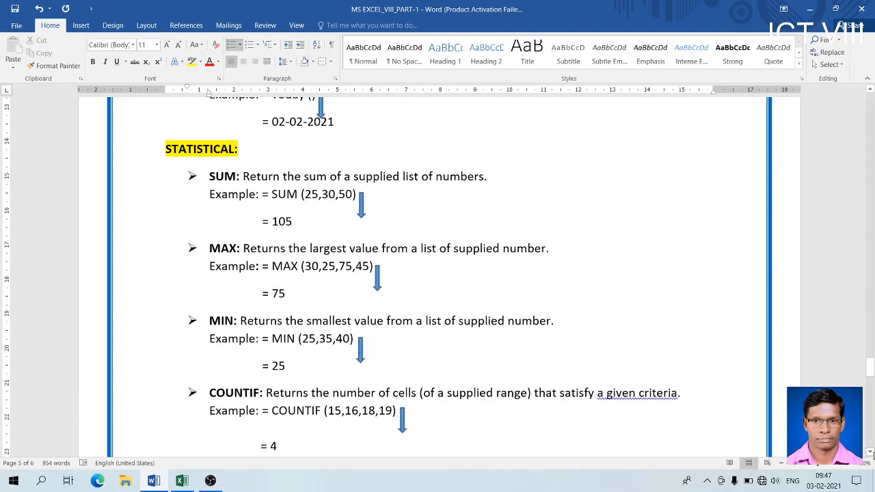
left_click(870, 453)
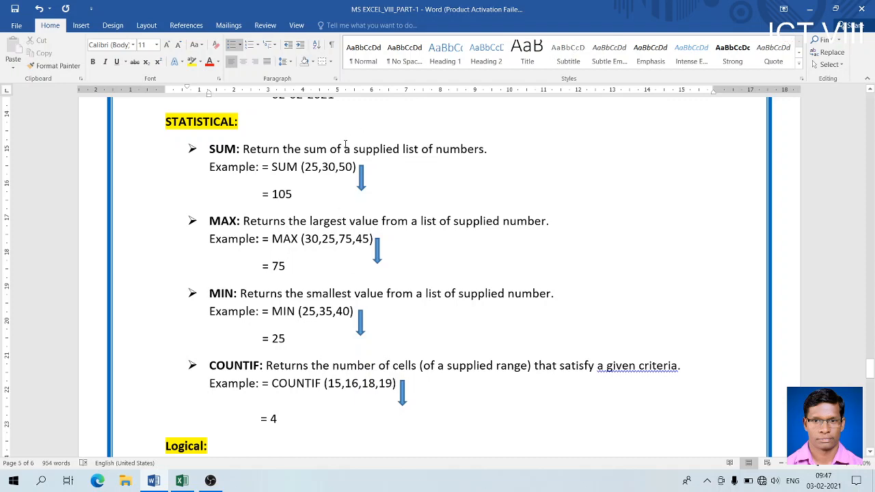
- Switch from the Word functions notes to the Excel workbook Book1
key("alt+Tab")
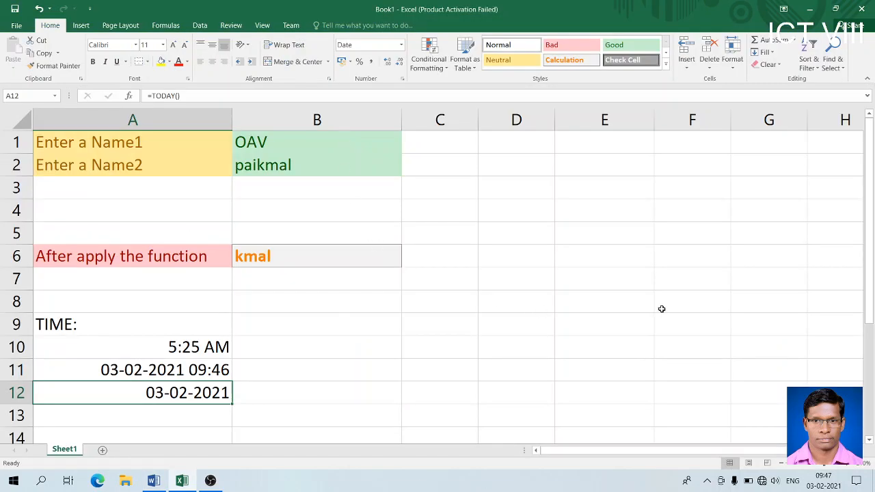
- Add a new blank worksheet, Sheet2, to Book1
left_click(869, 440)
scroll(869, 441, "down", 4)
left_click(849, 294)
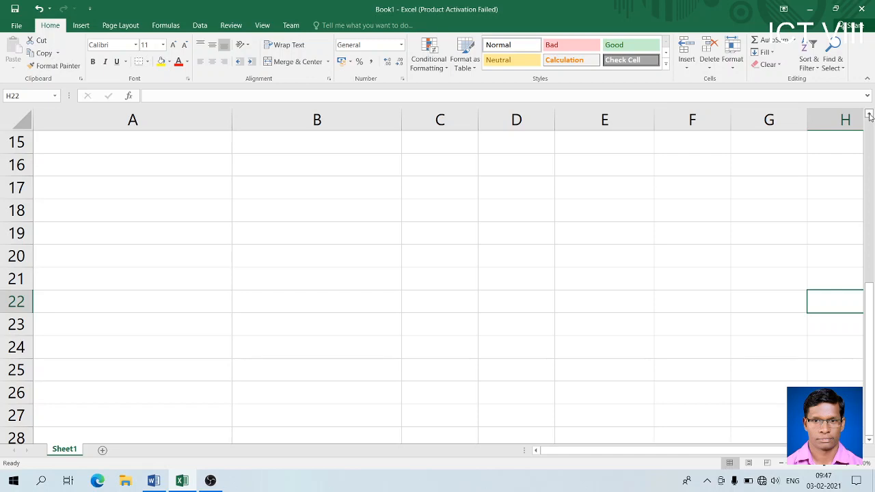
scroll(869, 116, "up", 3)
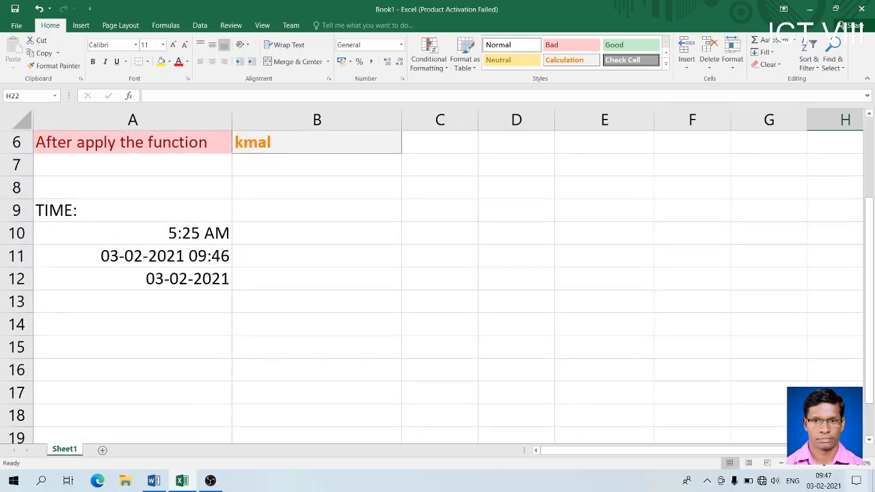
left_click(869, 440)
left_click(869, 440)
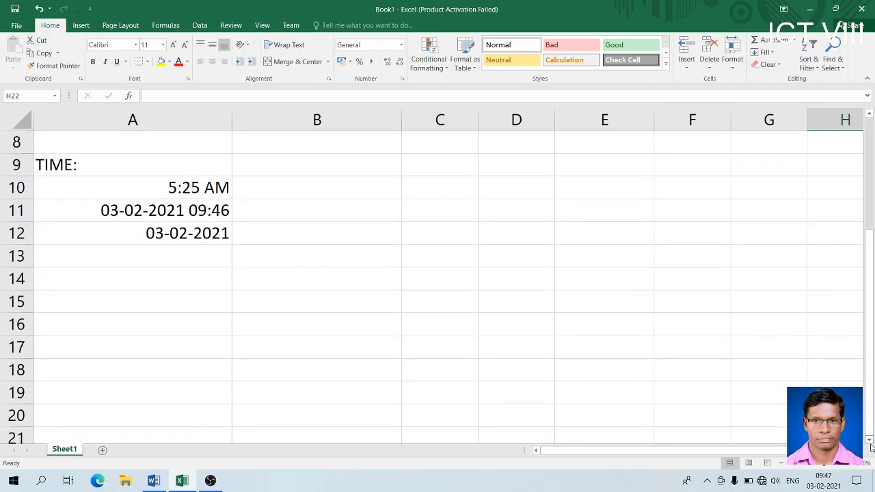
left_click(102, 451)
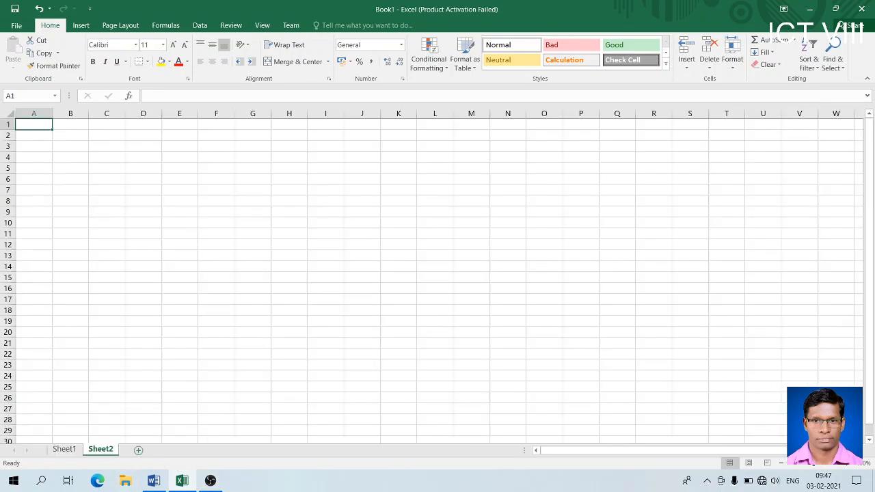
- Zoom in on Sheet2 and widen column A
left_click(847, 465)
left_click(847, 465)
left_click(847, 464)
left_click(847, 465)
left_click(847, 465)
left_click(846, 465)
left_click(847, 464)
left_click(848, 464)
left_click(847, 464)
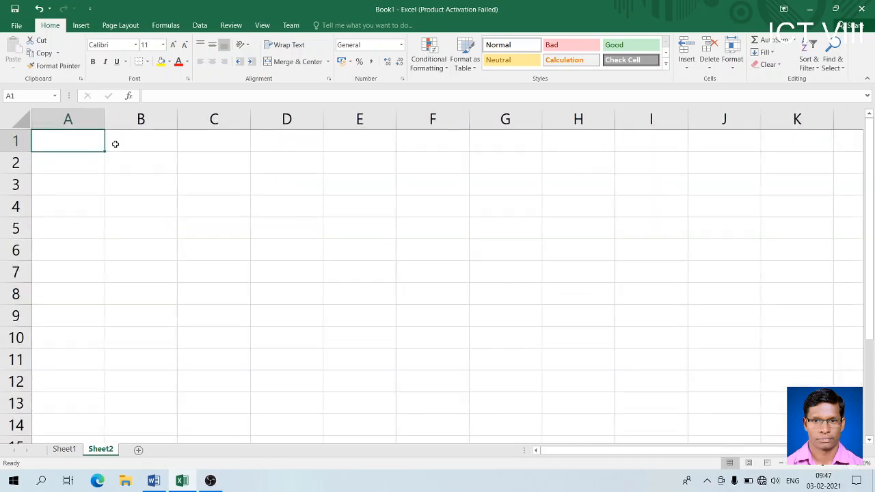
left_click_drag(106, 118, 207, 159)
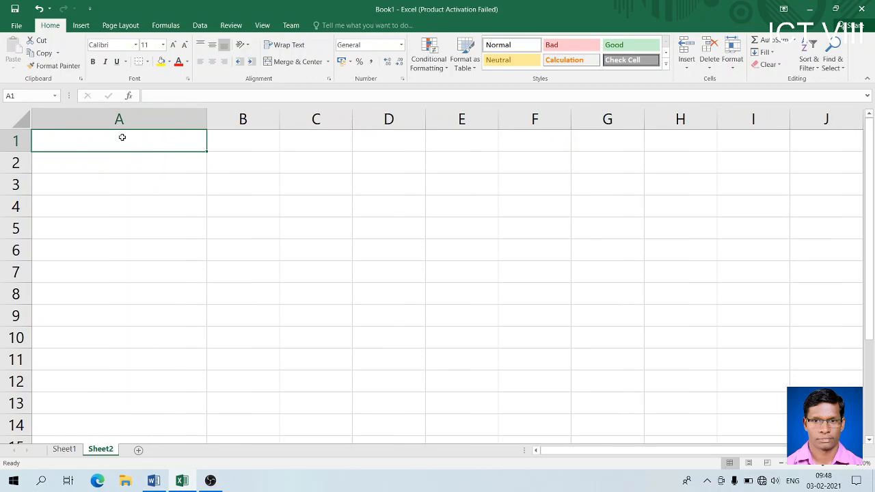
left_click_drag(122, 138, 125, 156)
- Enter the labels ENTER FIRST NUMBER in A1 and ENTER SECOND NUMBER in A2
left_click(126, 146)
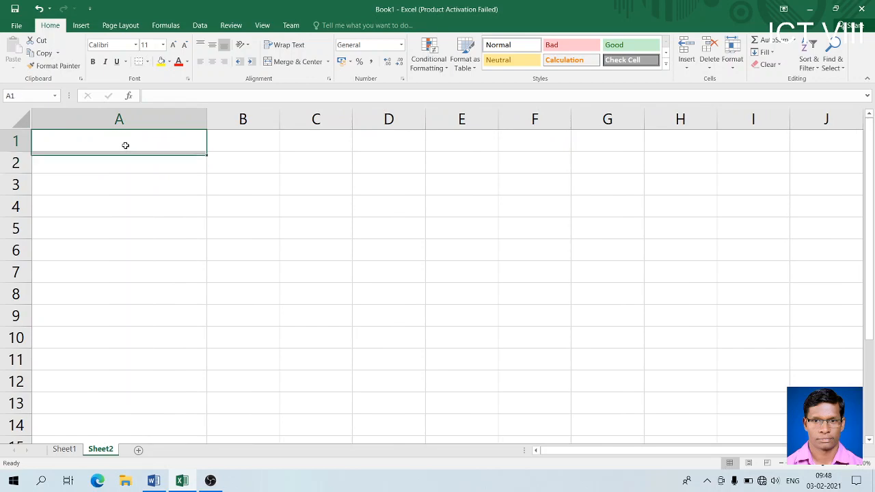
type("EM")
key("BackSpace")
type("N")
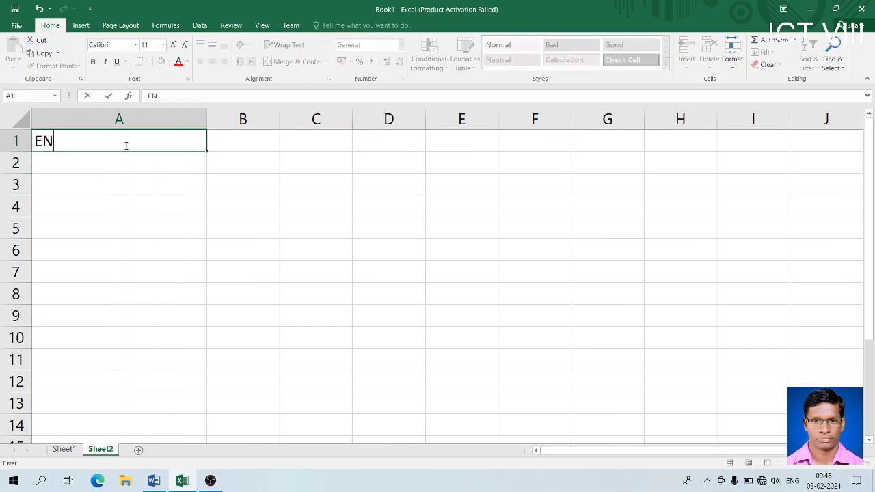
type("TER FIR")
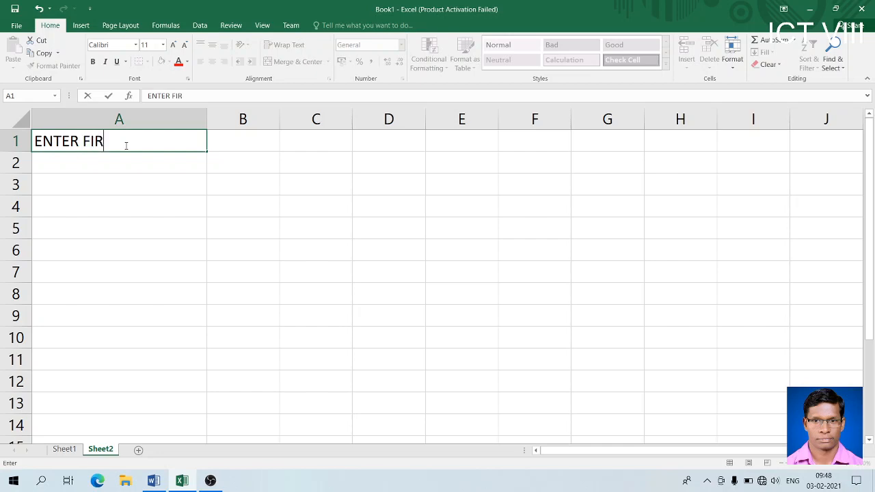
type("ST NUMBER")
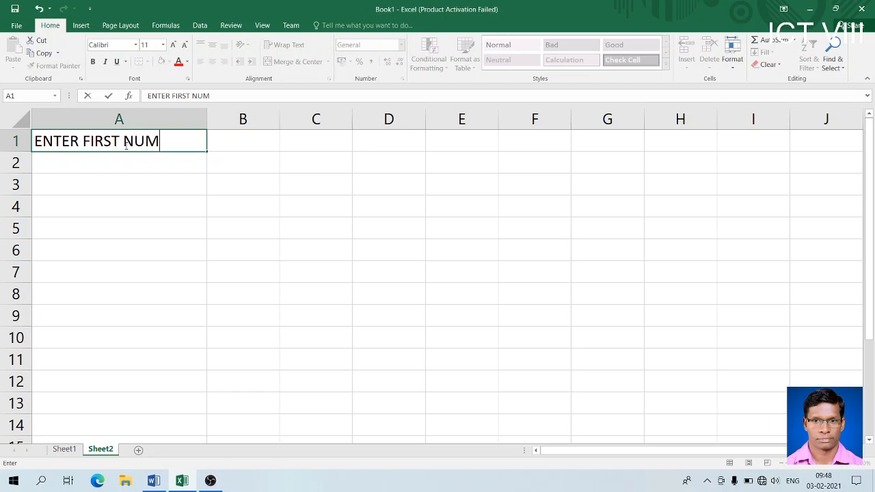
key("Return")
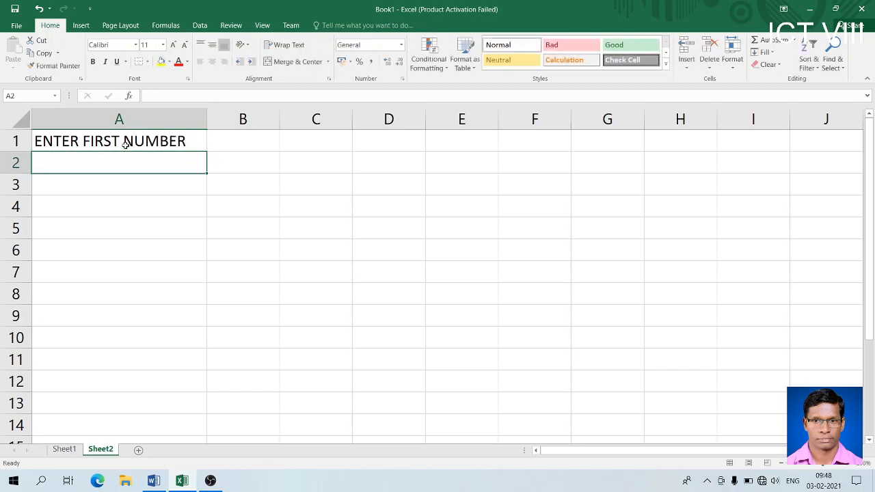
type("ENTER ")
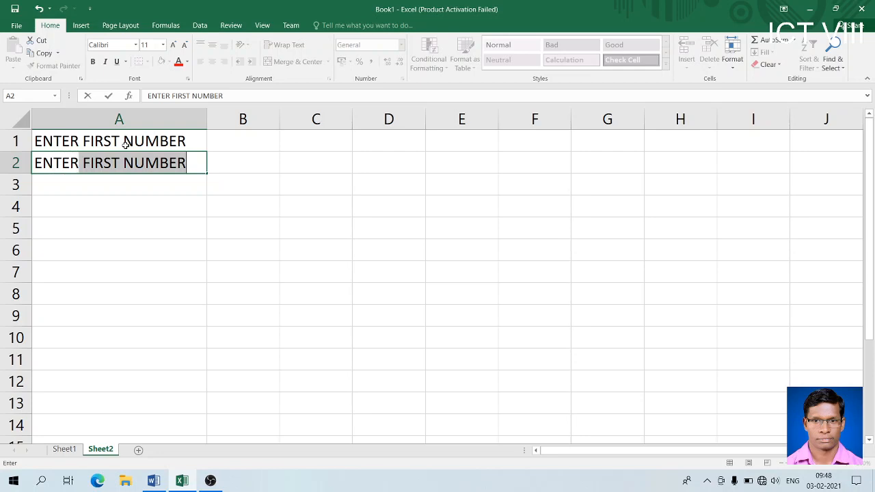
type("SECO")
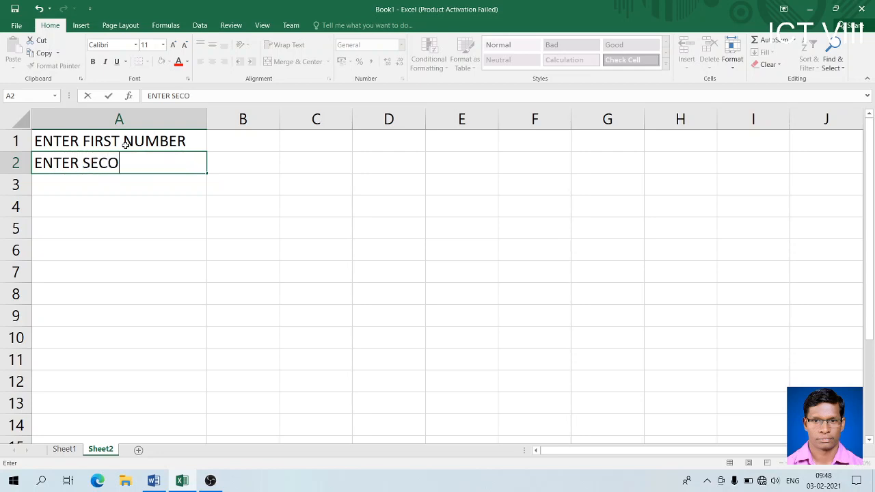
type("ND NUMBER")
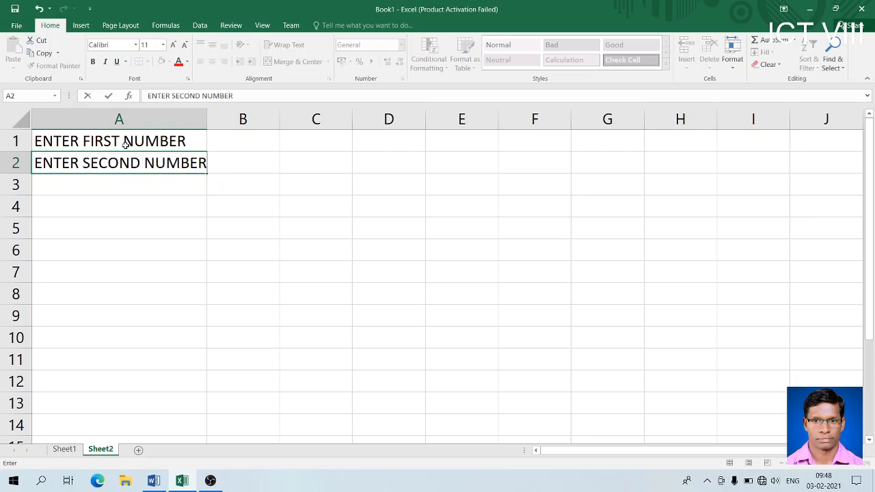
key("ctrl+Return")
key("Tab")
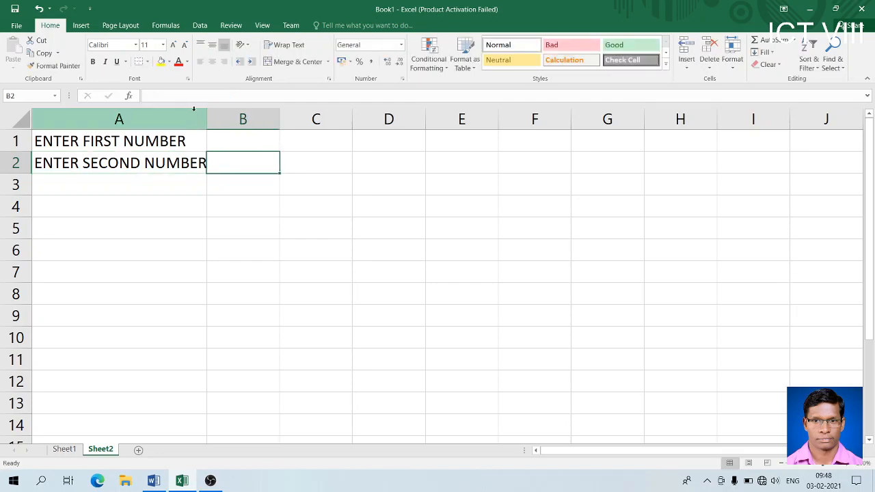
- Widen column A, apply Good style to A1:B2 and Bad style to B1:B2
left_click_drag(205, 119, 205, 119)
left_click_drag(218, 122, 218, 121)
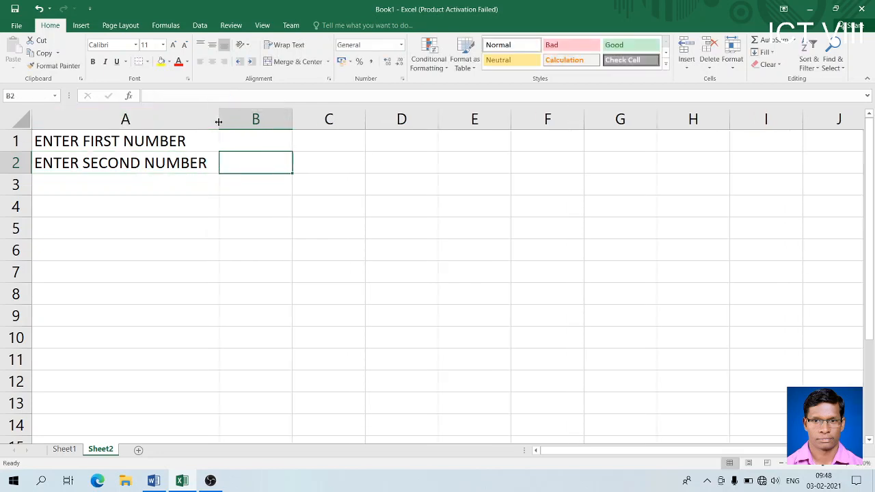
left_click_drag(156, 143, 252, 169)
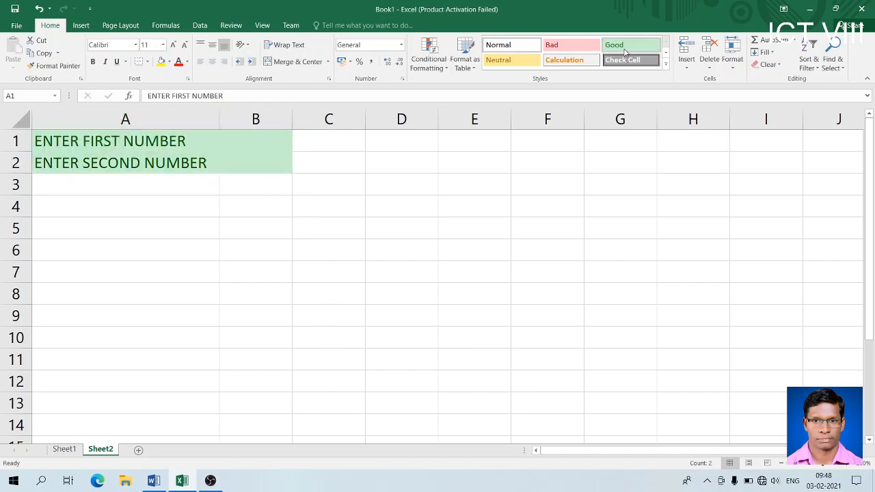
left_click(623, 52)
left_click_drag(251, 145, 250, 162)
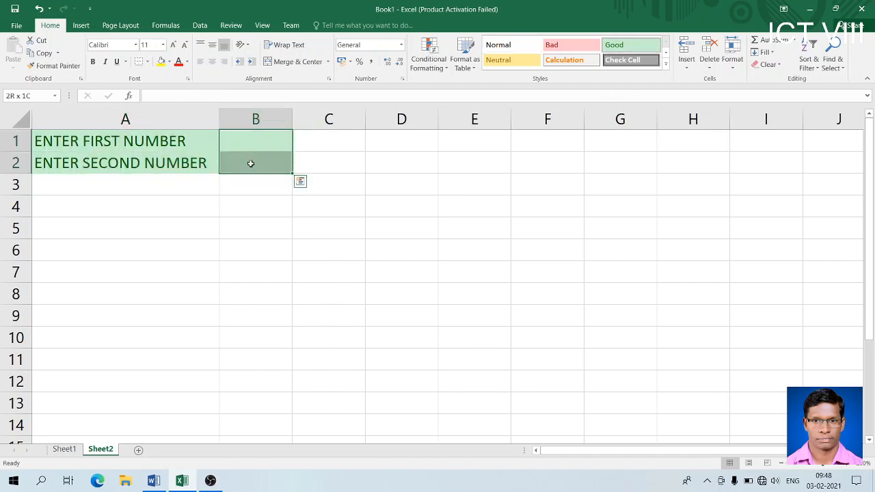
left_click(563, 50)
- Enter the labels SUM, AVERAGE, MAX and MIN in A3 through A6
left_click(238, 186)
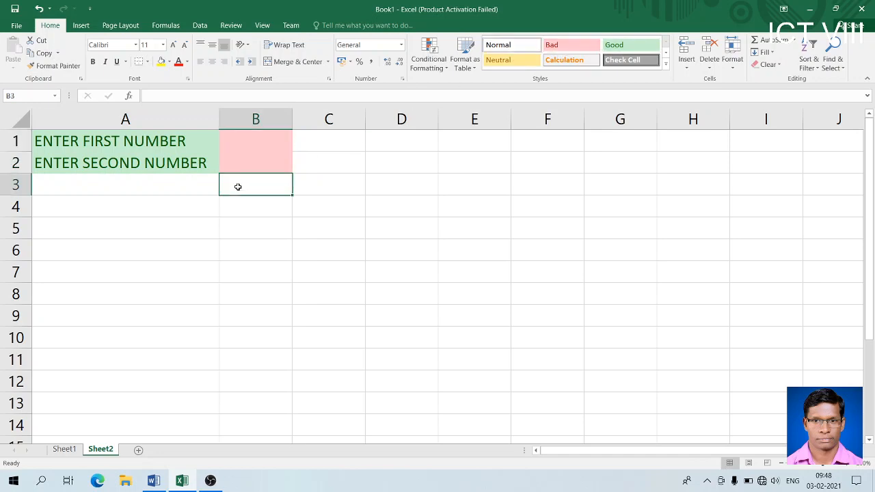
left_click(190, 186)
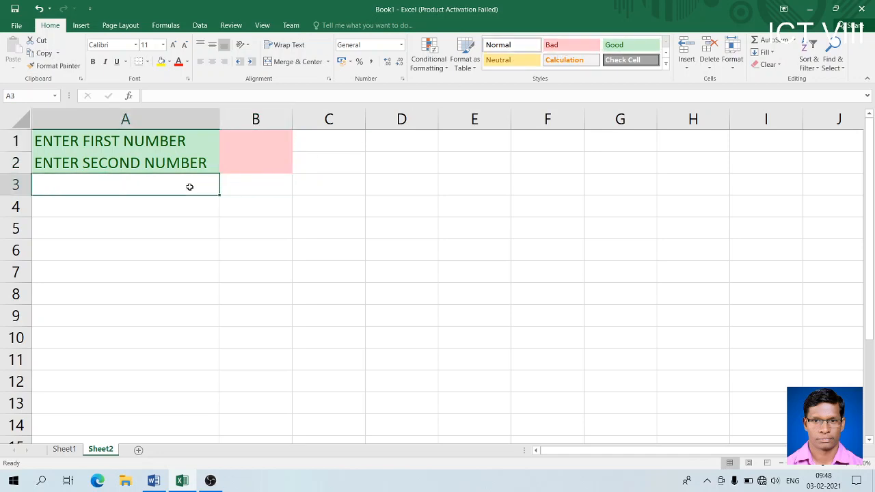
type("SUM")
key("Tab")
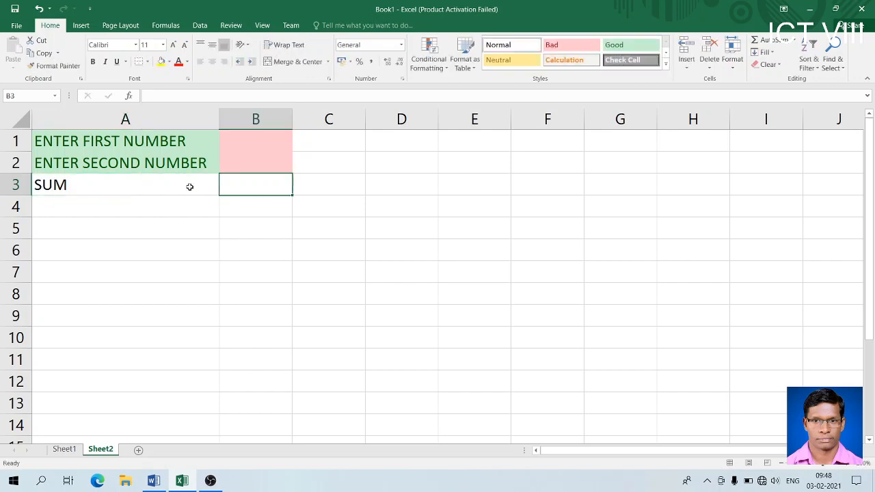
left_click(158, 206)
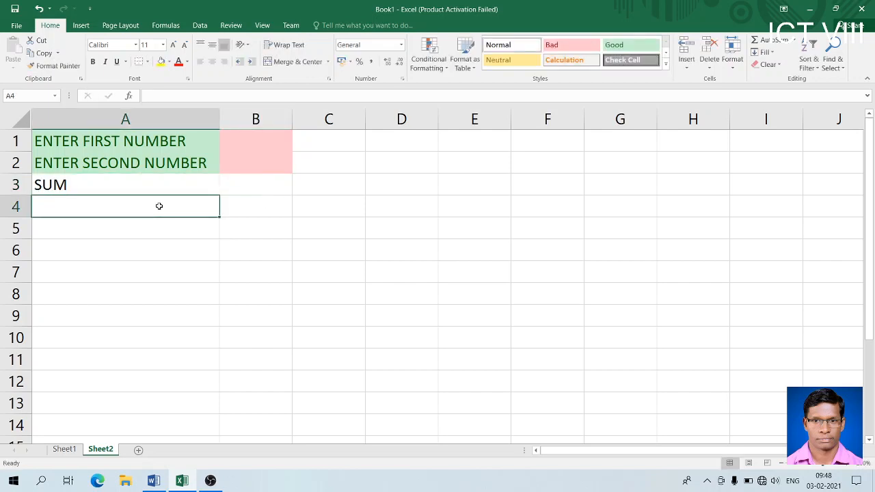
type("AVERAGE")
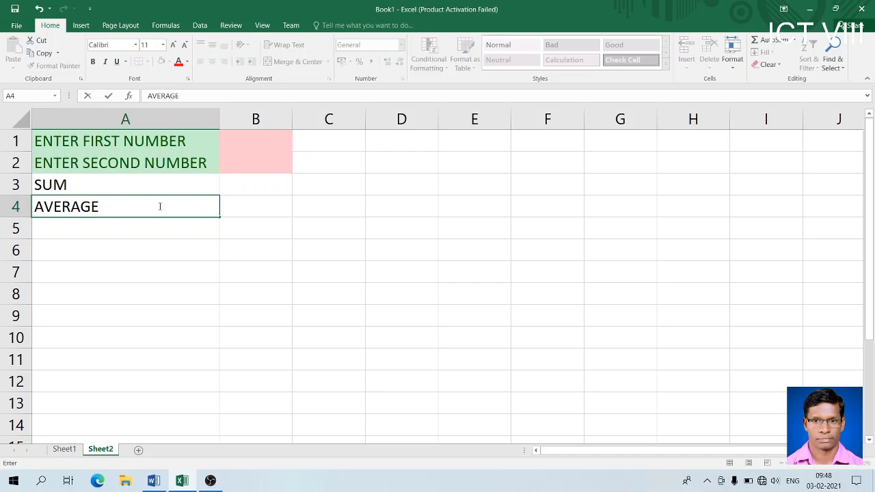
key("Return")
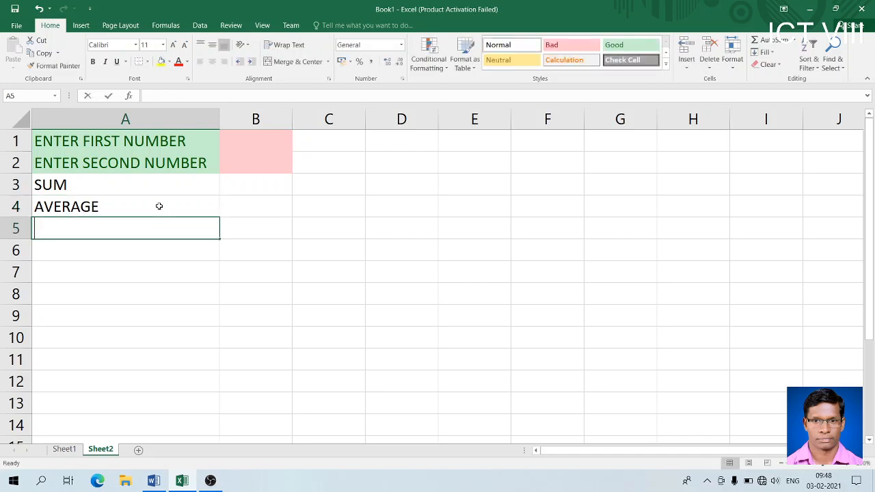
type("MAX")
key("Return")
type("MIN")
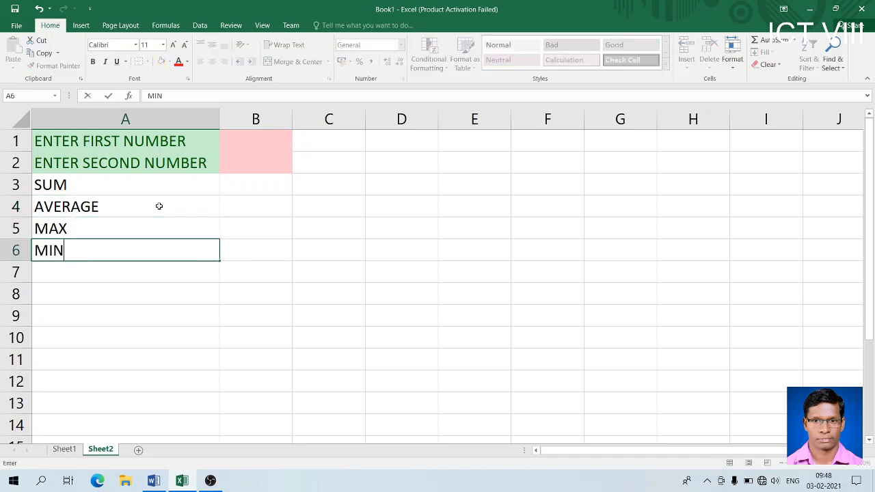
key("Return")
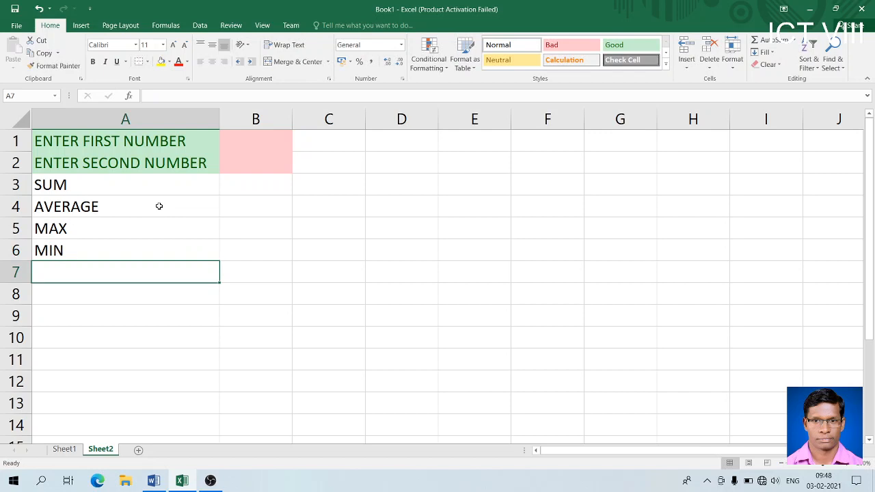
- Right-align the SUM to MIN labels and insert a blank row above the table
left_click_drag(123, 184, 123, 248)
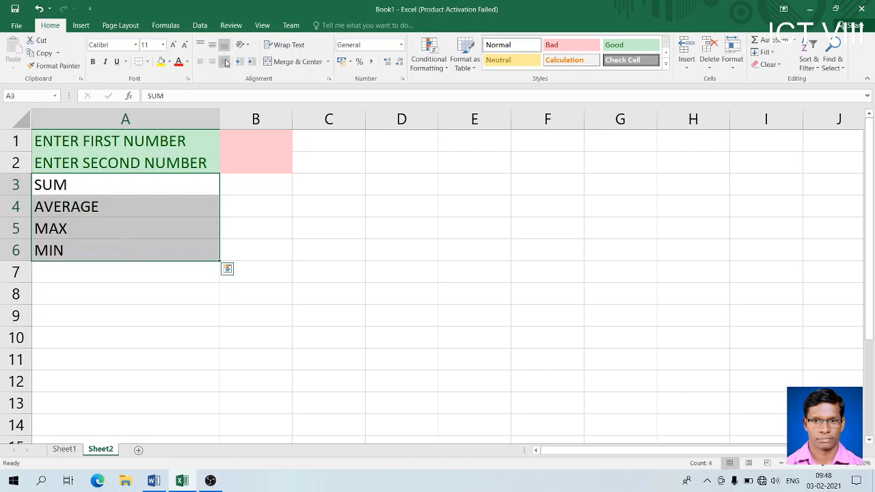
left_click(224, 62)
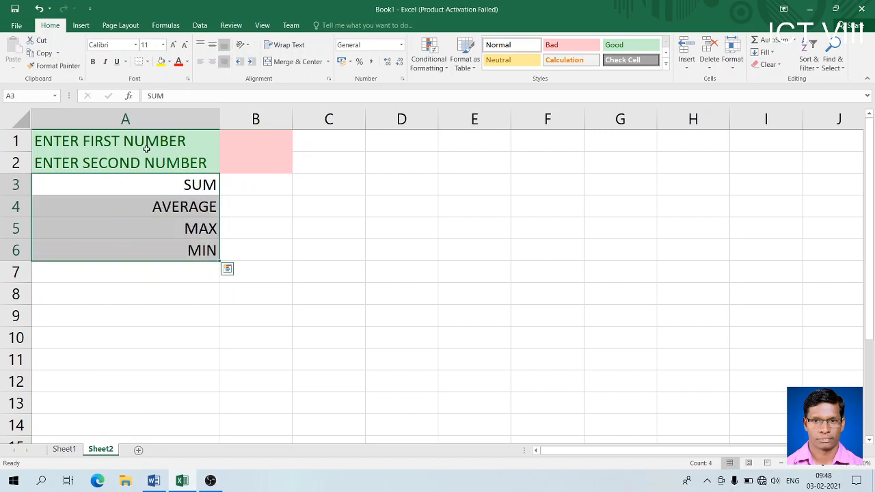
left_click(17, 141)
right_click(17, 141)
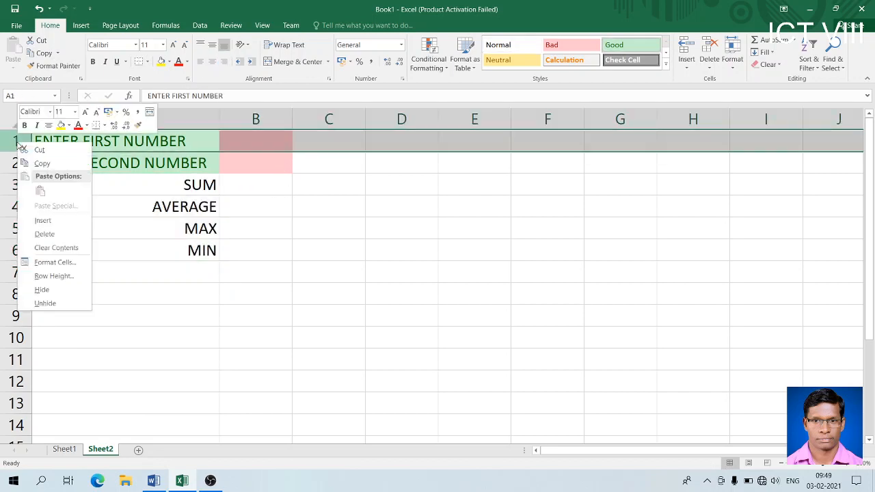
left_click(41, 220)
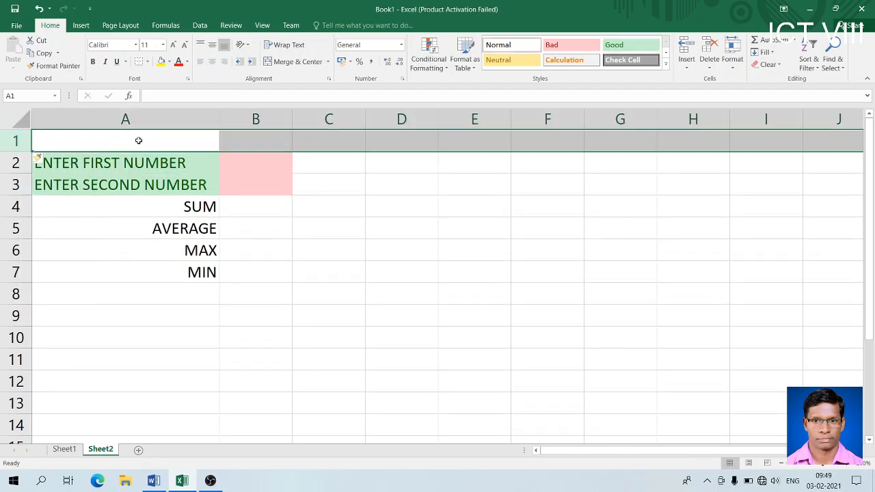
left_click(138, 140)
- Apply Good style to the whole sheet, Bad to A2:A3 and Neutral to B2:B3
left_click(21, 120)
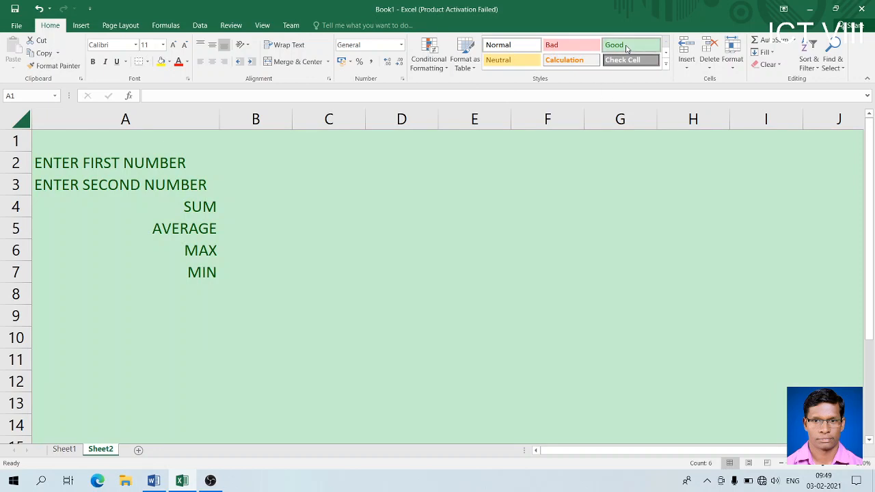
left_click(627, 48)
left_click(142, 158)
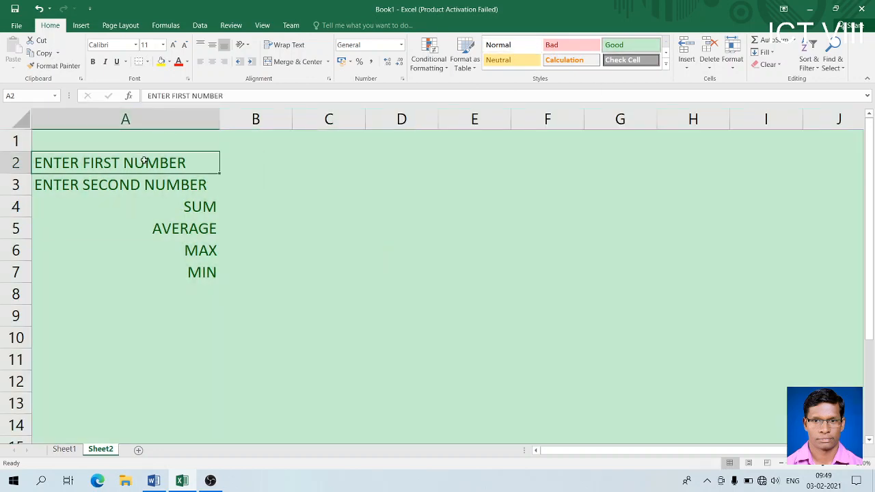
left_click_drag(150, 179, 150, 168)
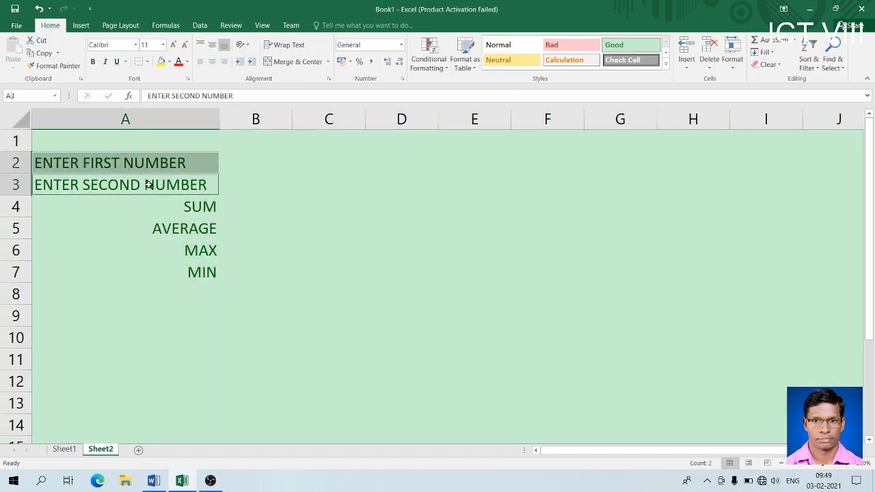
left_click(570, 48)
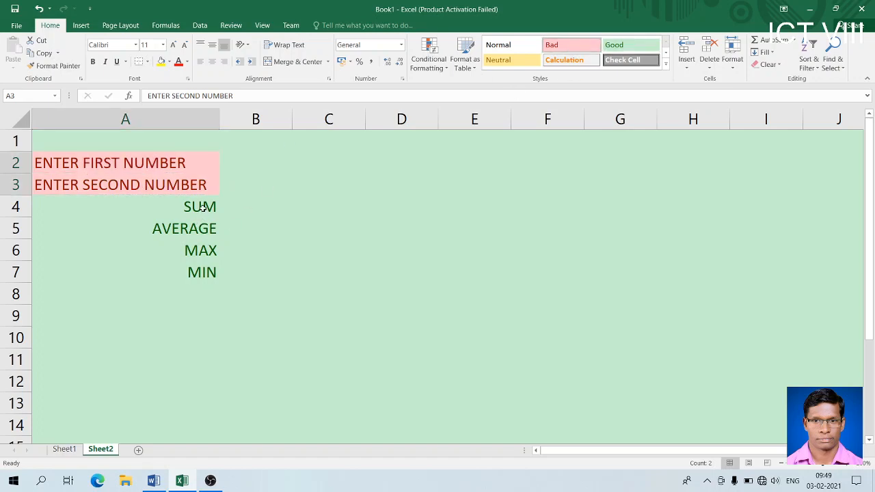
left_click(233, 167)
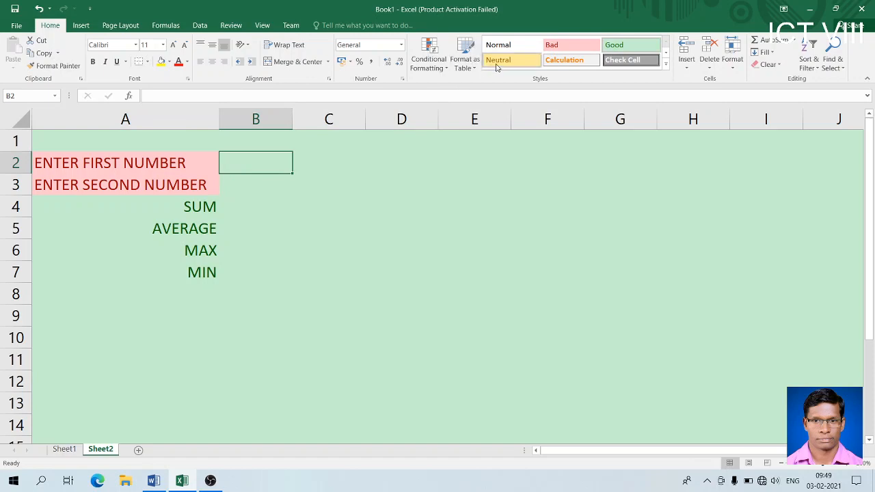
left_click(261, 181)
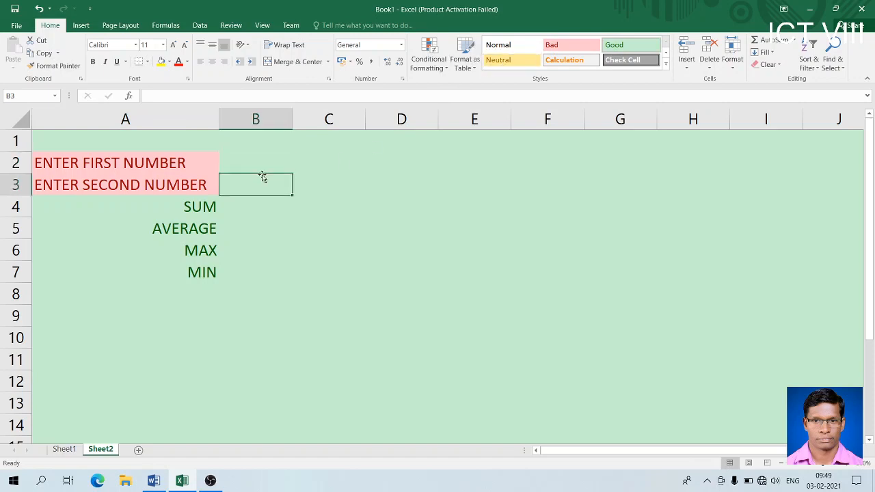
left_click_drag(263, 158, 260, 180)
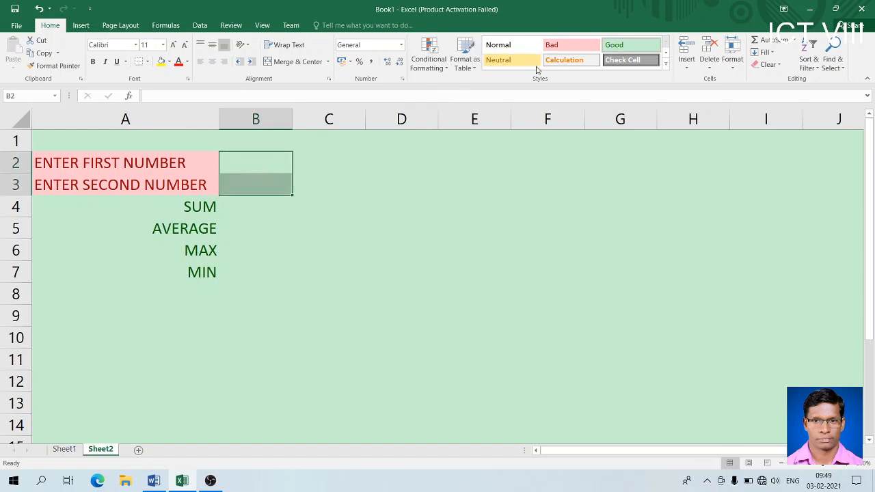
left_click(501, 62)
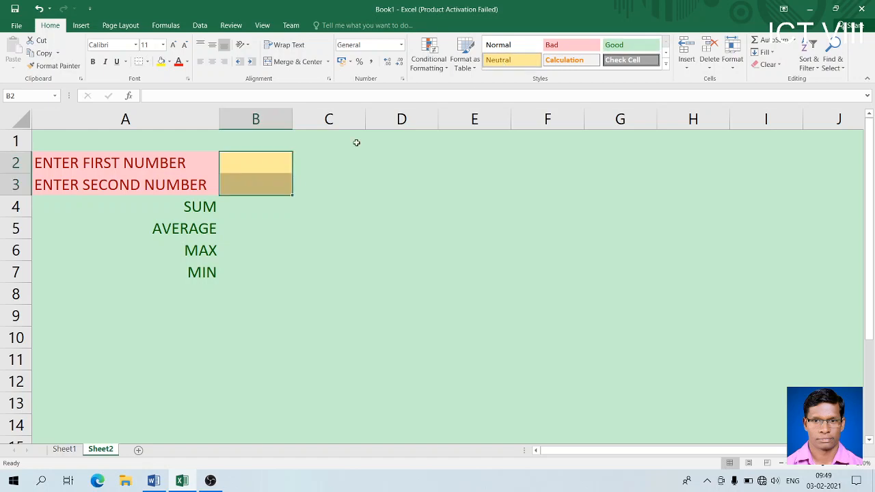
left_click(244, 222)
- Apply the Calculation style to result labels A4:A7 and result cells B4:B7
left_click_drag(195, 205, 194, 269)
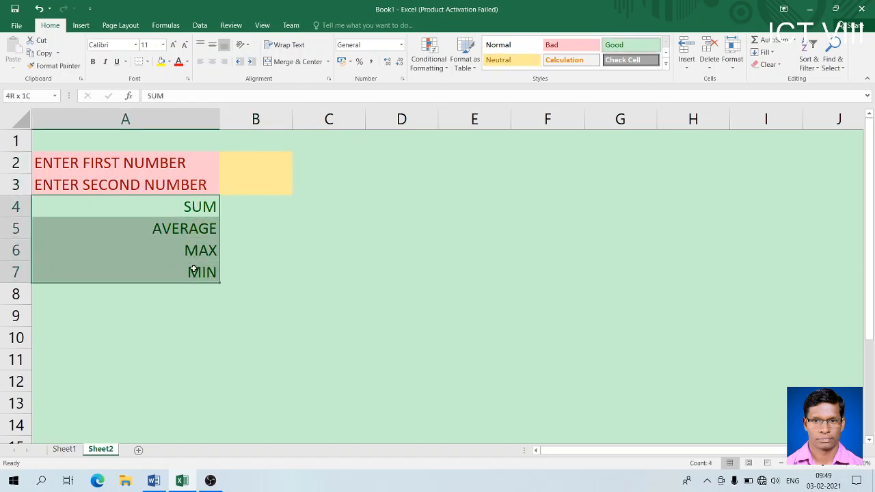
left_click(564, 61)
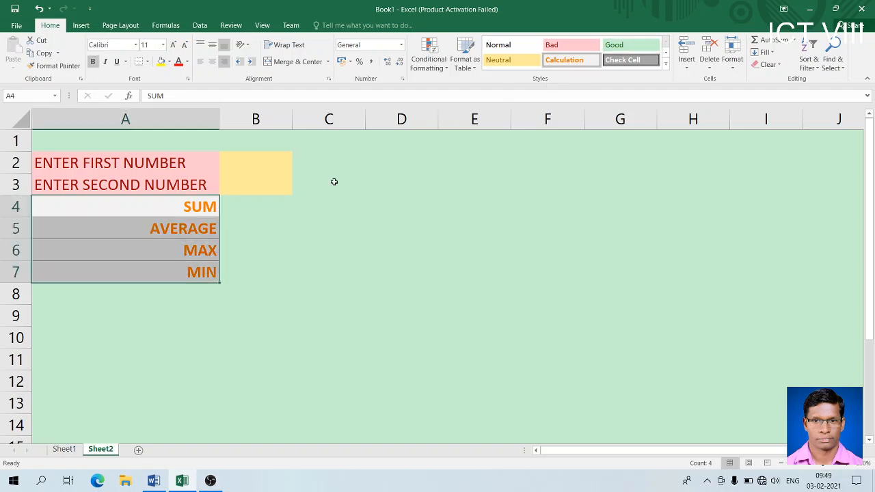
left_click(245, 207)
left_click_drag(244, 207, 246, 272)
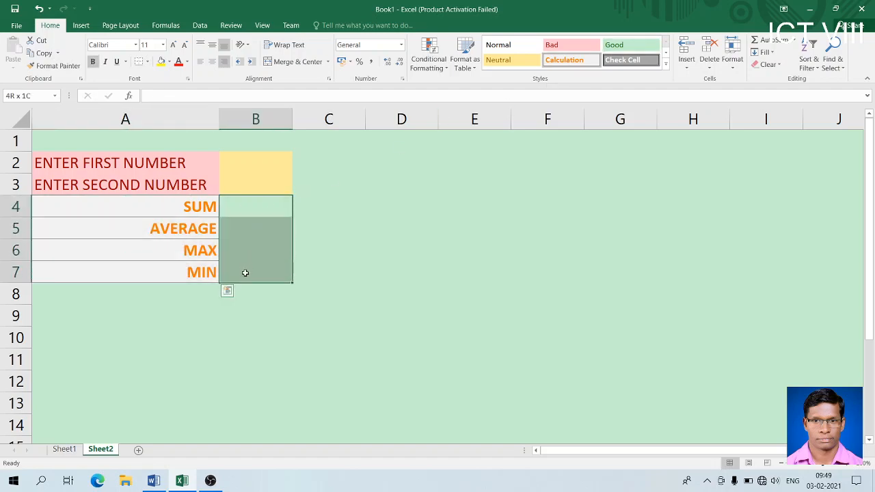
left_click(564, 61)
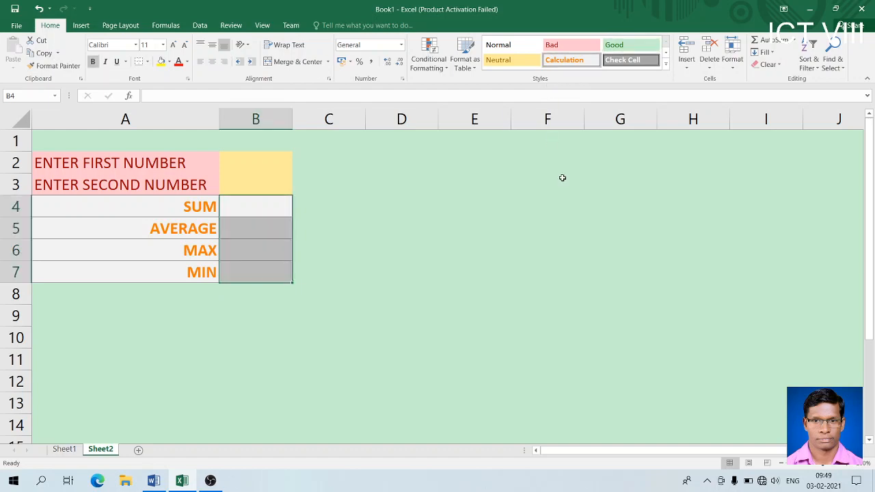
left_click(377, 233)
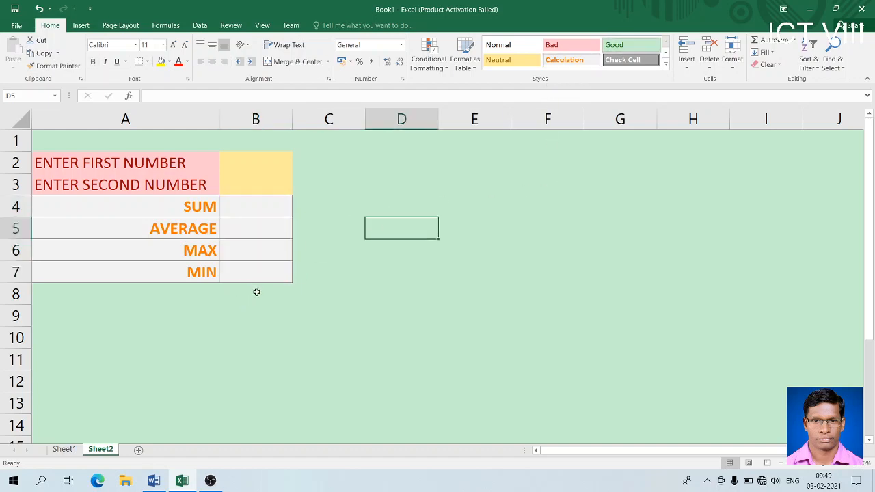
left_click(102, 145)
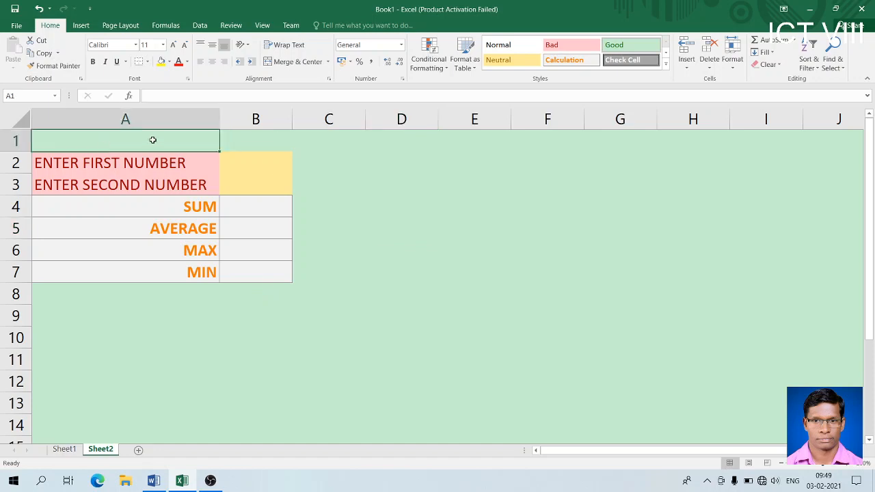
- Merge A1:B1 and enter the title DIGITAL COMPUTER in bold red text
left_click_drag(155, 140, 262, 141)
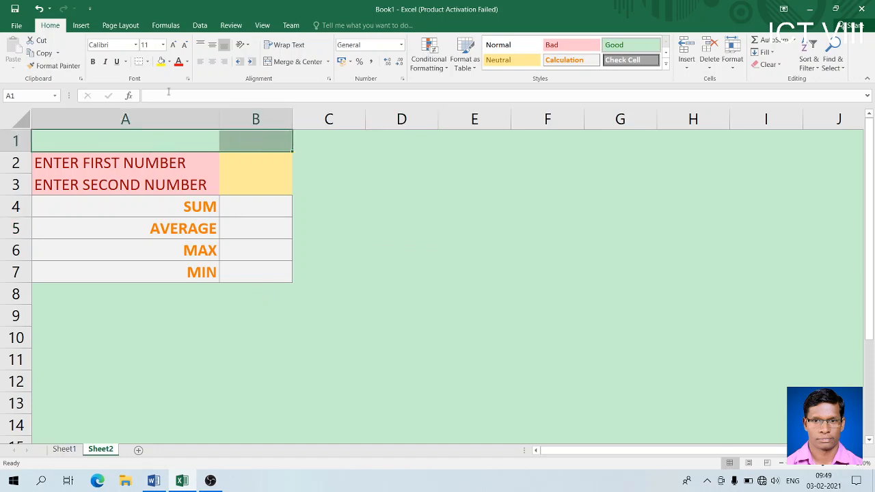
left_click(291, 63)
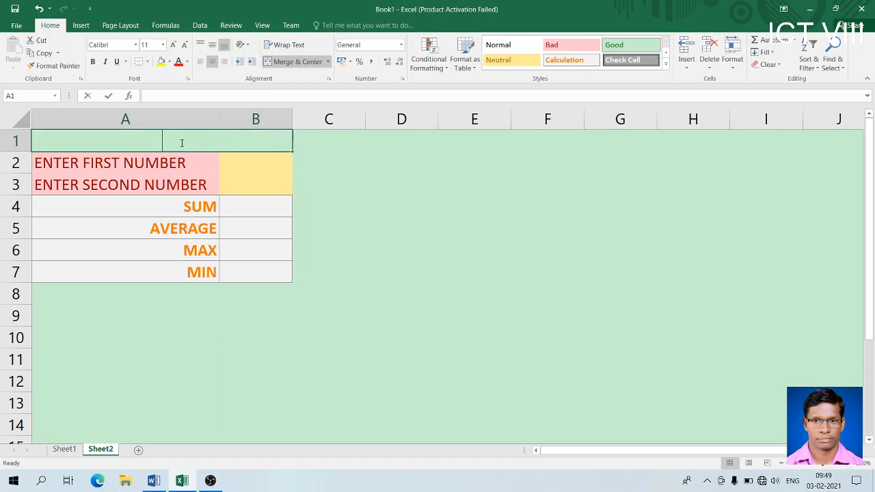
type("DIGITAL")
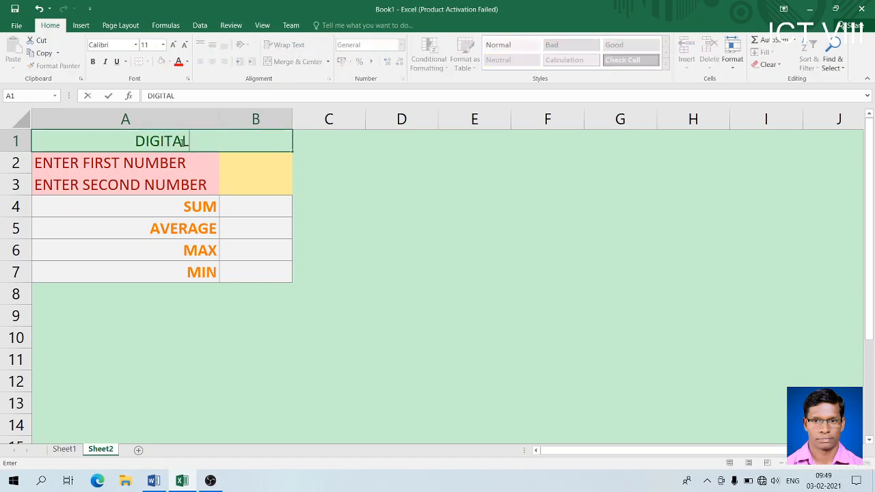
type(" COMPUTER")
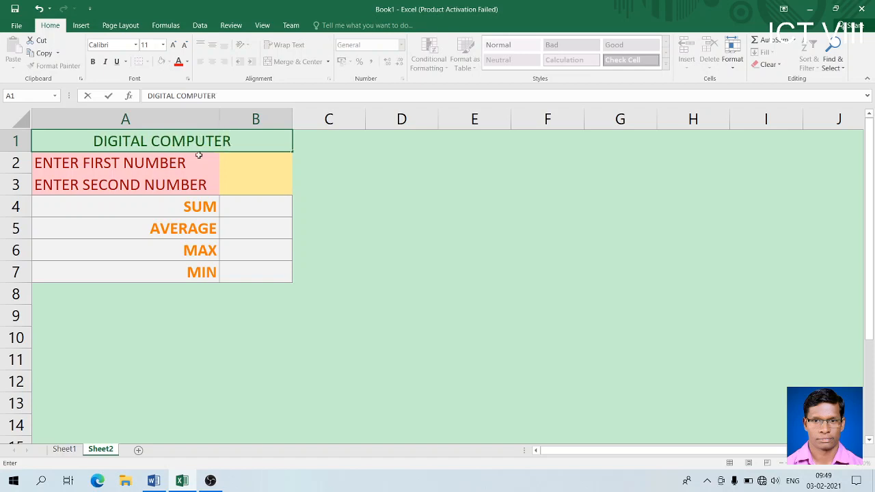
left_click(209, 198)
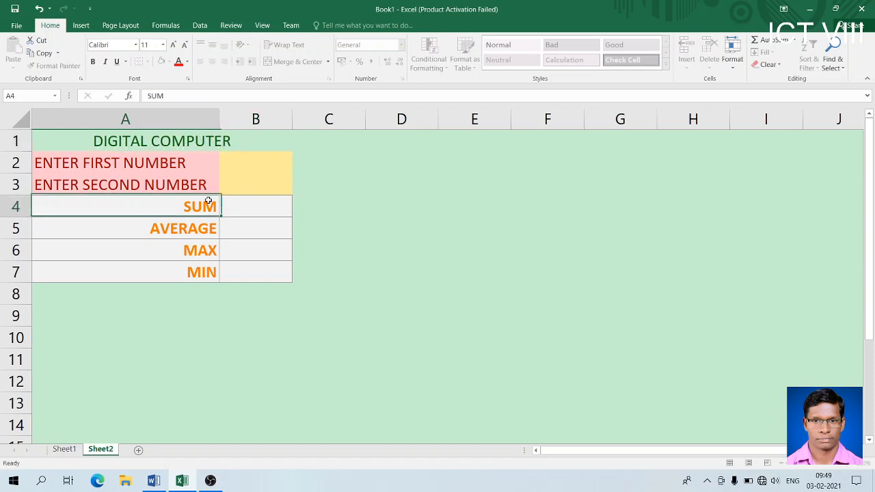
left_click(210, 141)
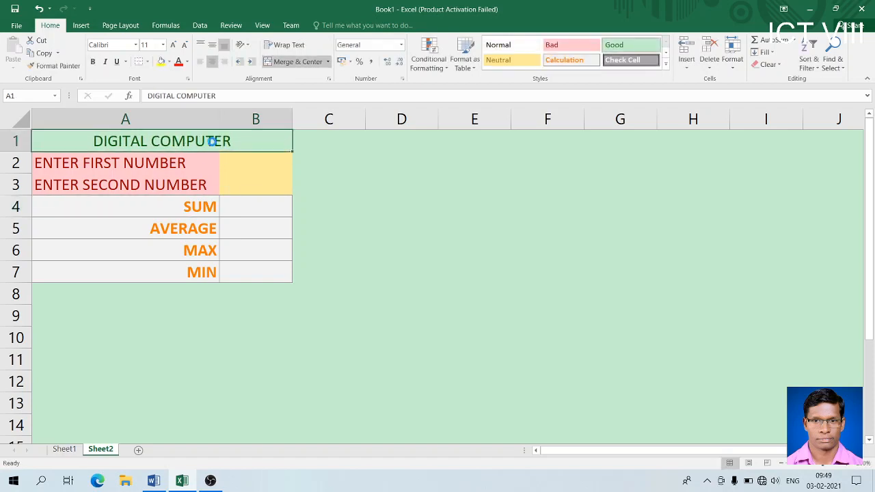
key("ctrl+b")
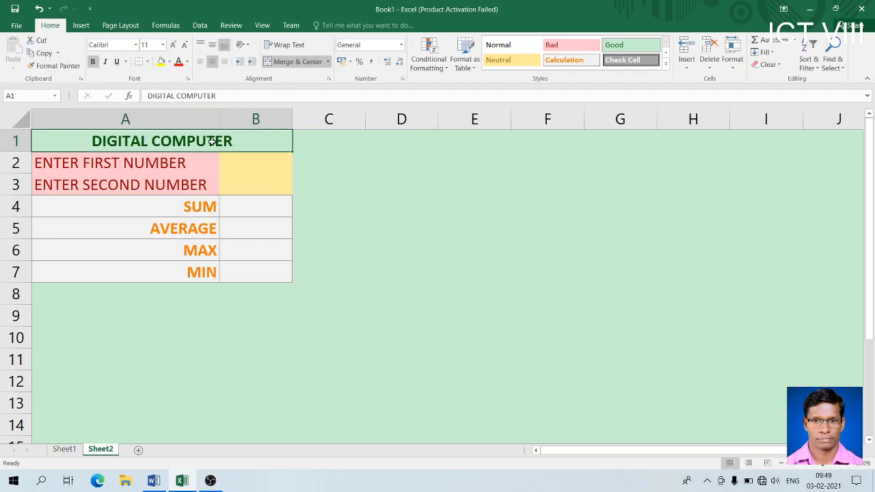
left_click(179, 61)
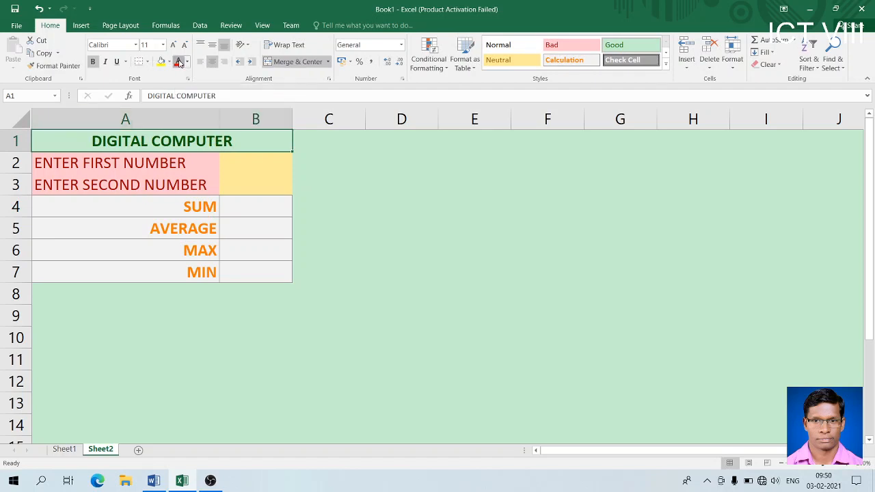
left_click(166, 239)
left_click_drag(199, 139, 215, 276)
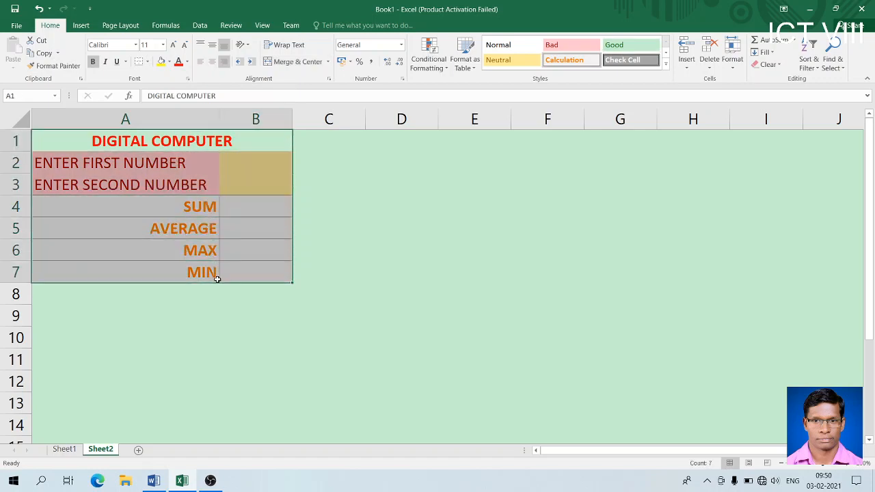
- Put a thick outside border around A1:B7 and all borders on B2:B3
left_click(149, 62)
left_click(181, 185)
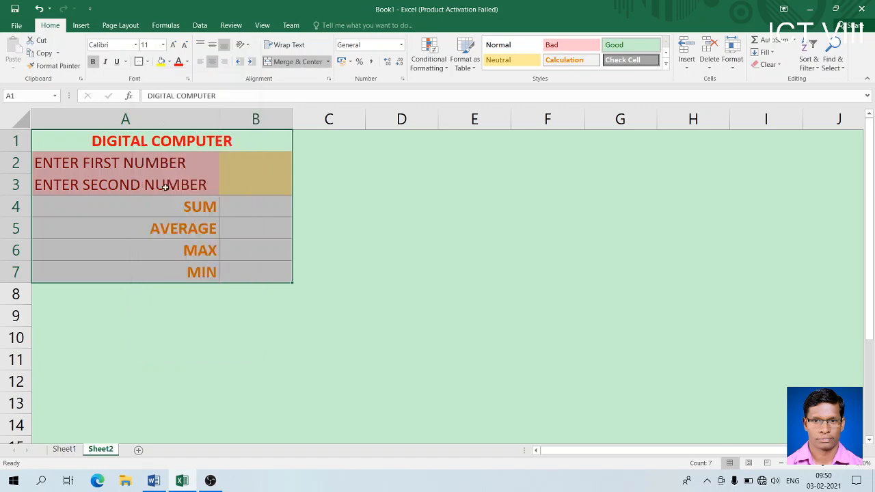
left_click(372, 299)
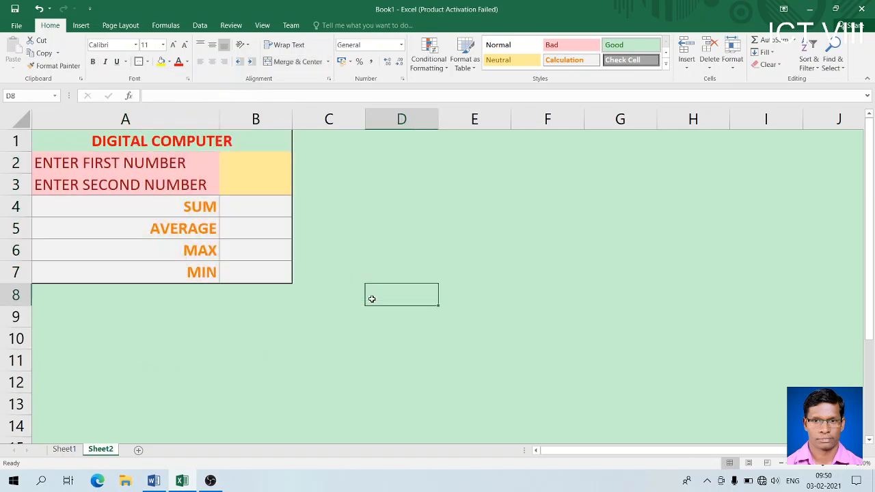
left_click(240, 168)
left_click_drag(239, 167, 240, 182)
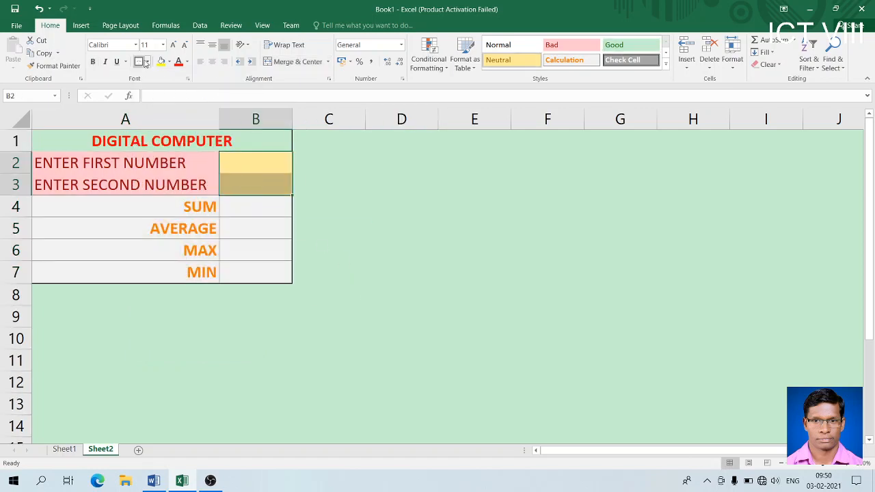
left_click(146, 62)
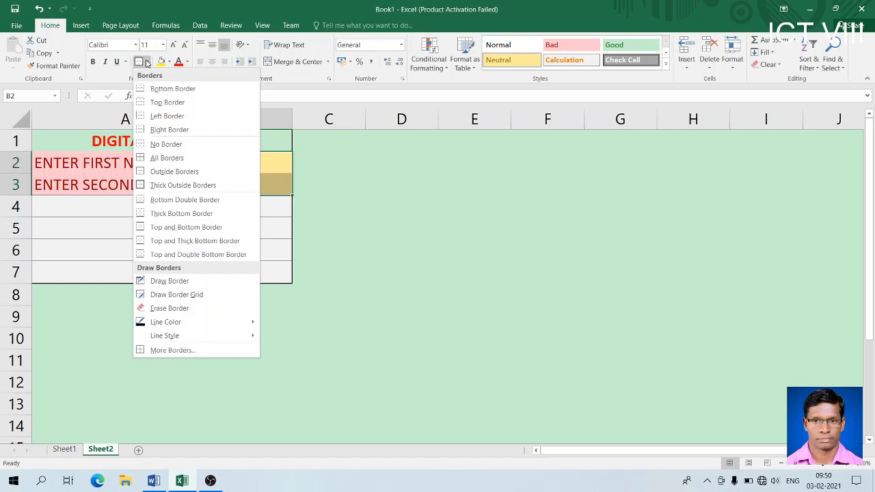
left_click(151, 158)
left_click(365, 184)
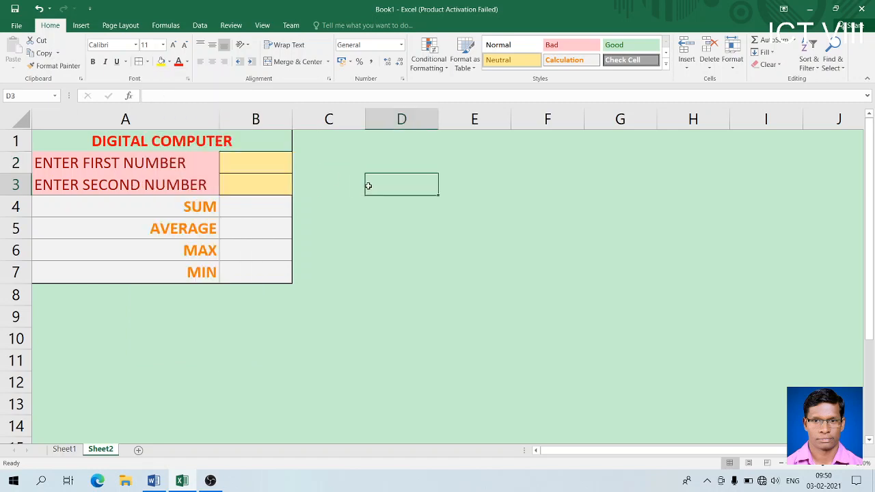
- Reapply the thick outline to A1:B7 and add all borders to A2:A3
left_click(78, 141)
left_click_drag(78, 141, 93, 270)
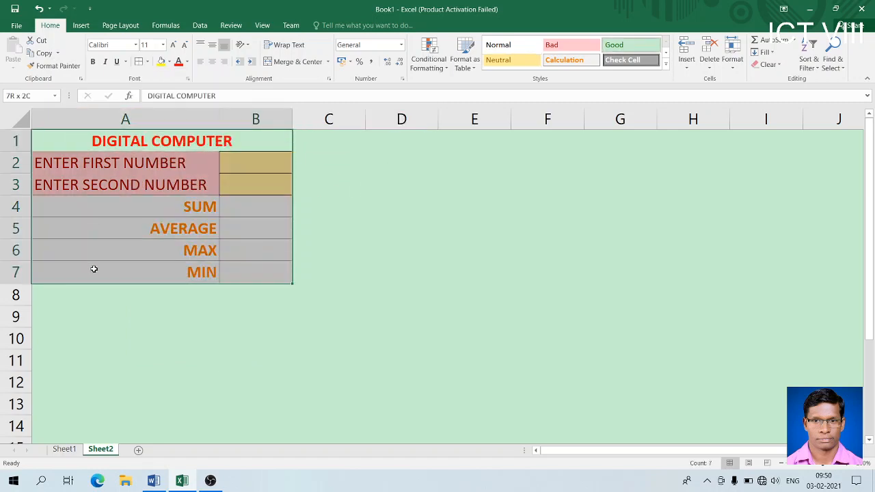
left_click(146, 62)
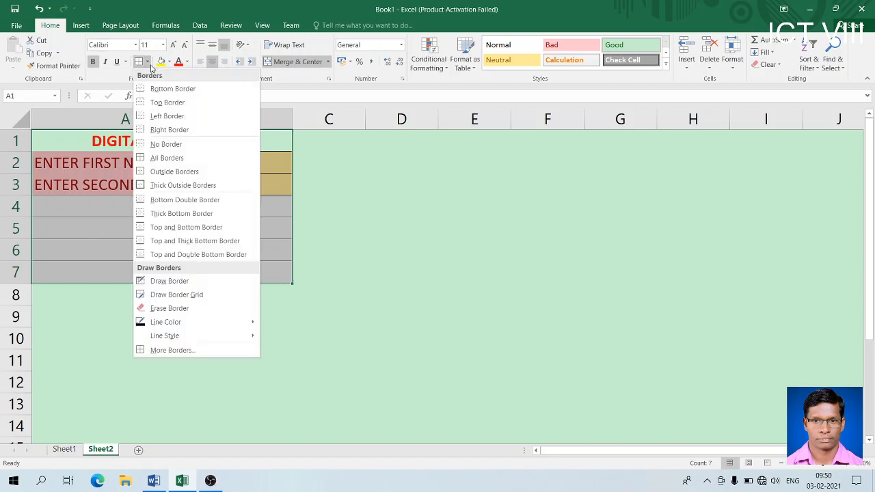
left_click(149, 186)
left_click(341, 198)
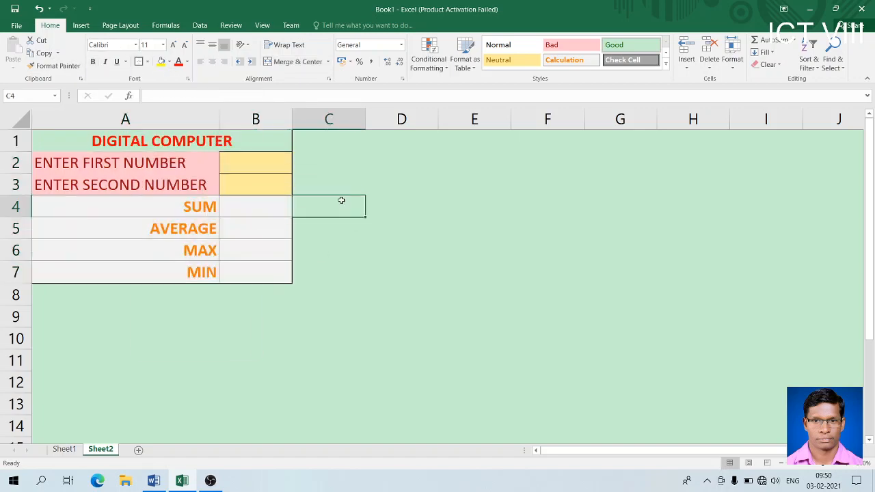
left_click(245, 167)
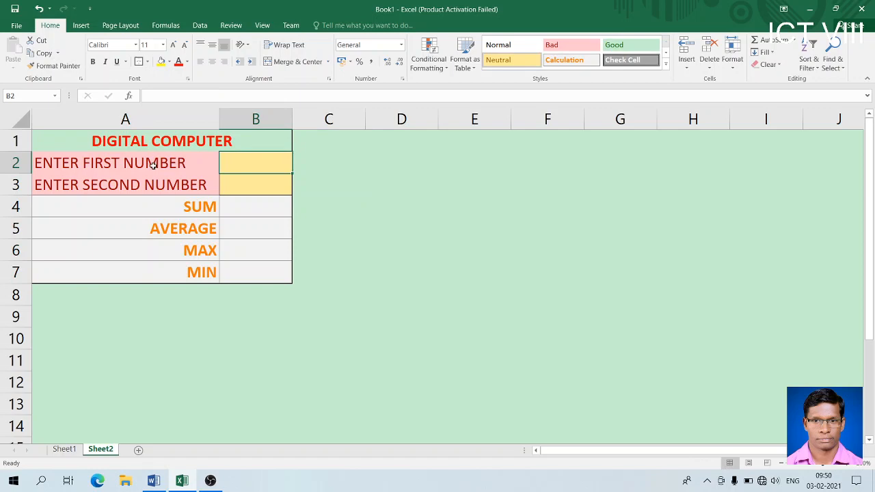
left_click_drag(154, 165, 153, 181)
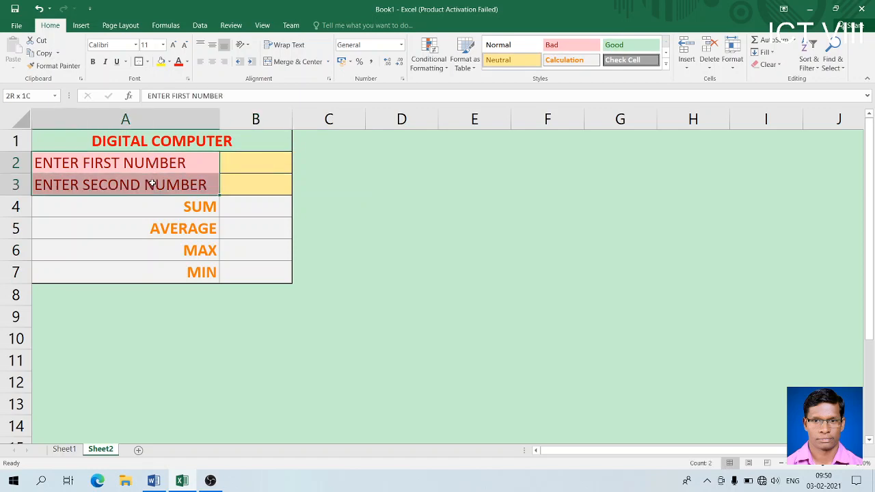
left_click(148, 62)
left_click(160, 157)
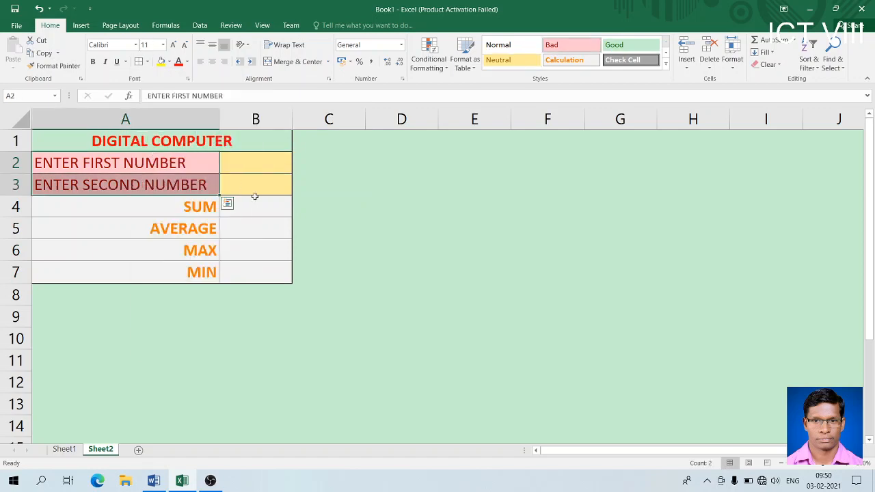
left_click(261, 201)
- Enter 50 as the first number in B2 and 60 in B3
left_click(263, 160)
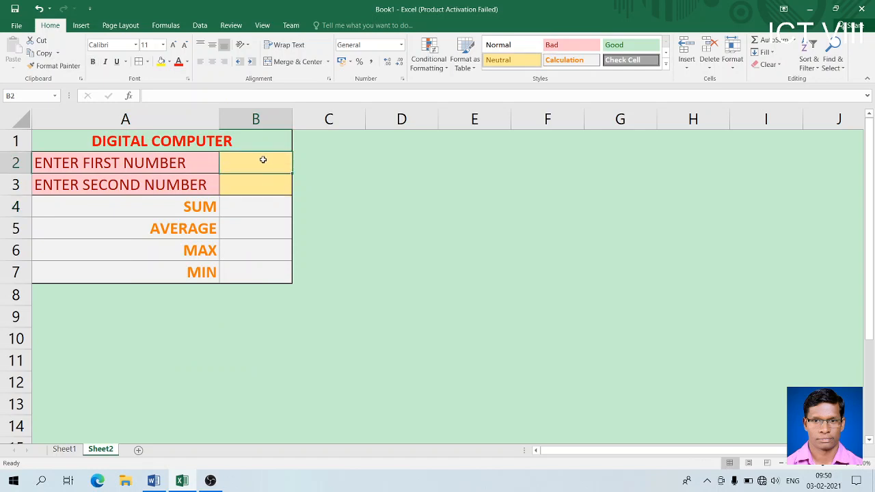
type("50")
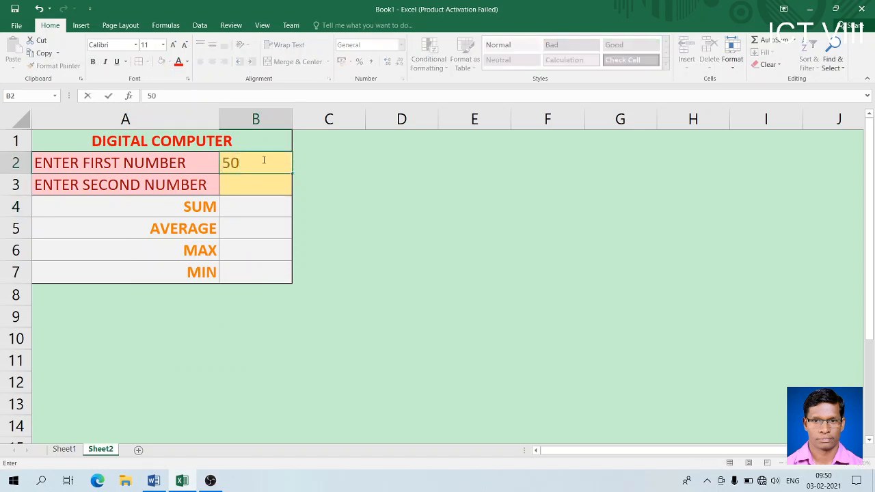
key("Return")
type("60")
key("Return")
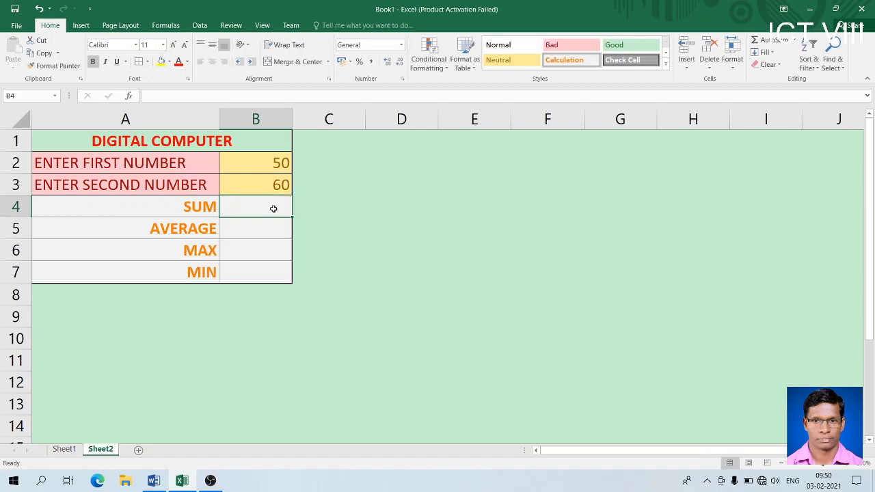
- Enter =SUM(B2,B3) in B4, giving 110
type("=")
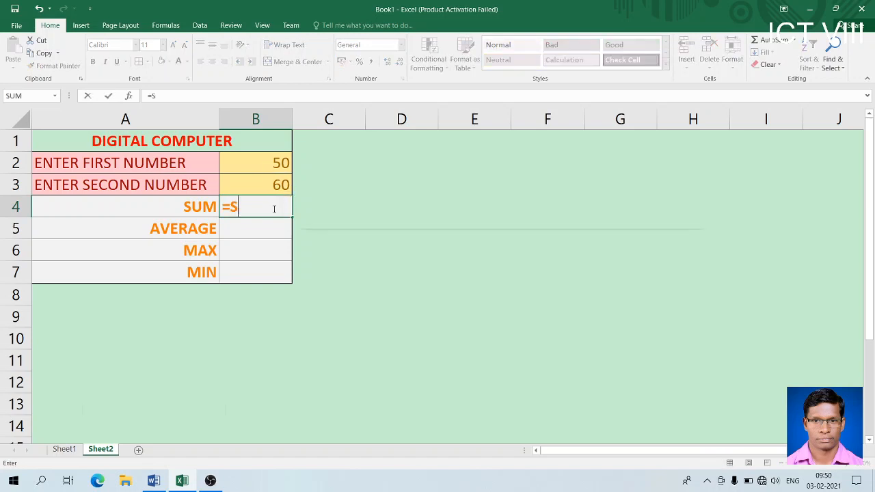
type("SUM(")
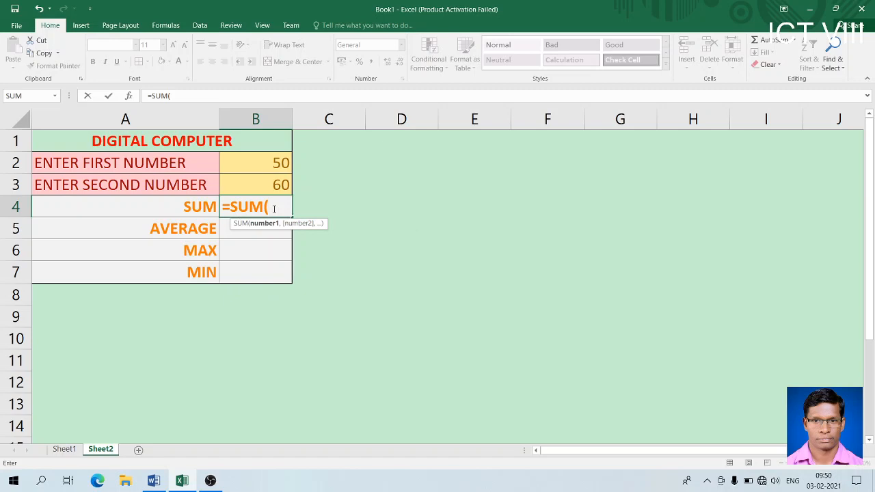
left_click(267, 159)
type(",")
left_click(270, 184)
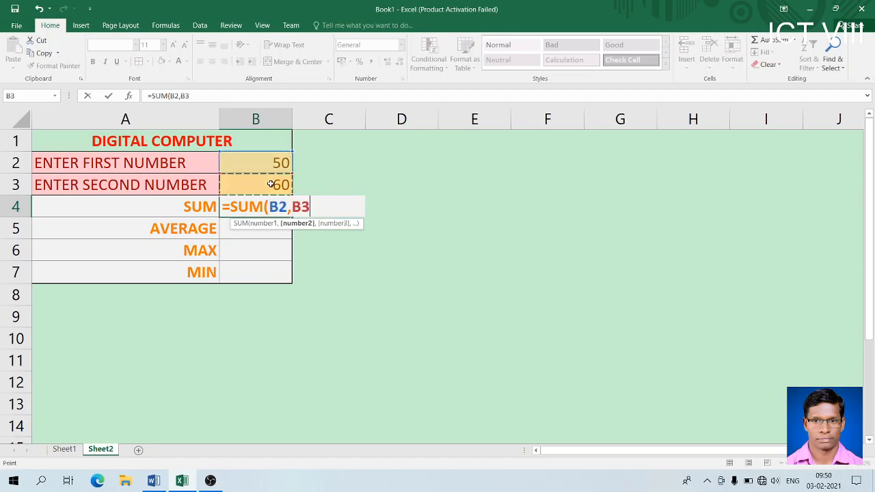
type(")")
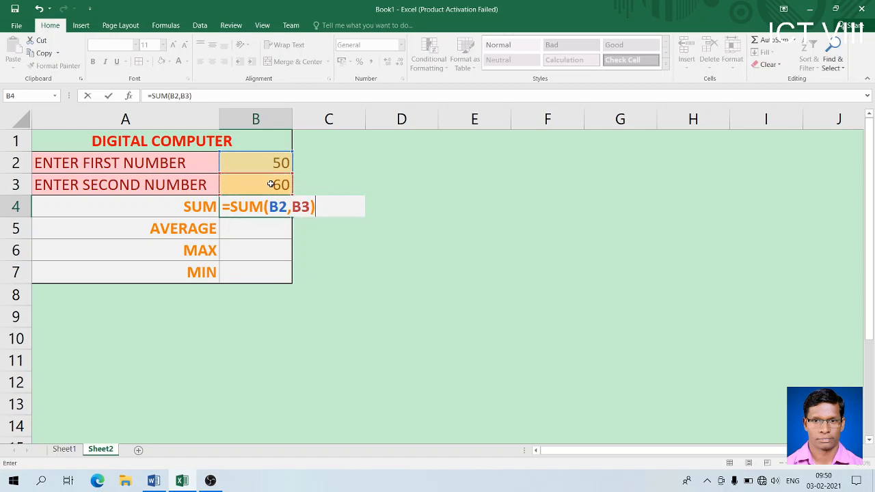
key("Return")
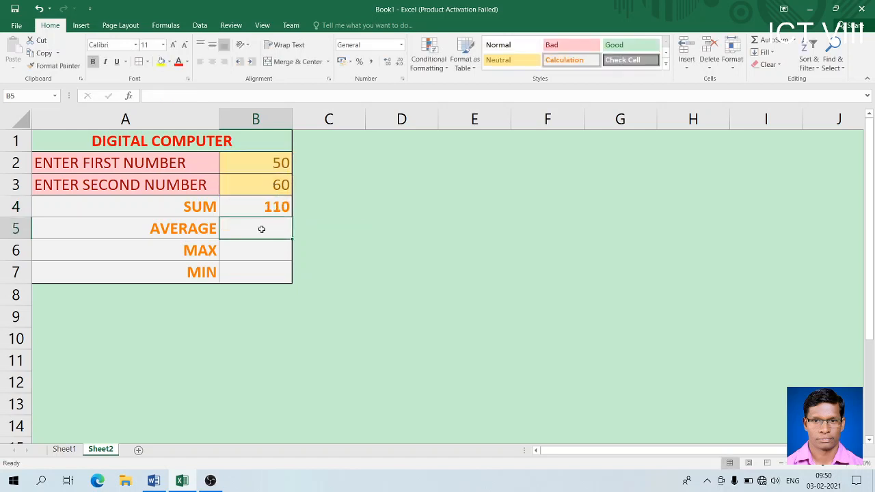
- Enter =AVERAGE(B2,B3) in B5, giving 55
type("=AVE")
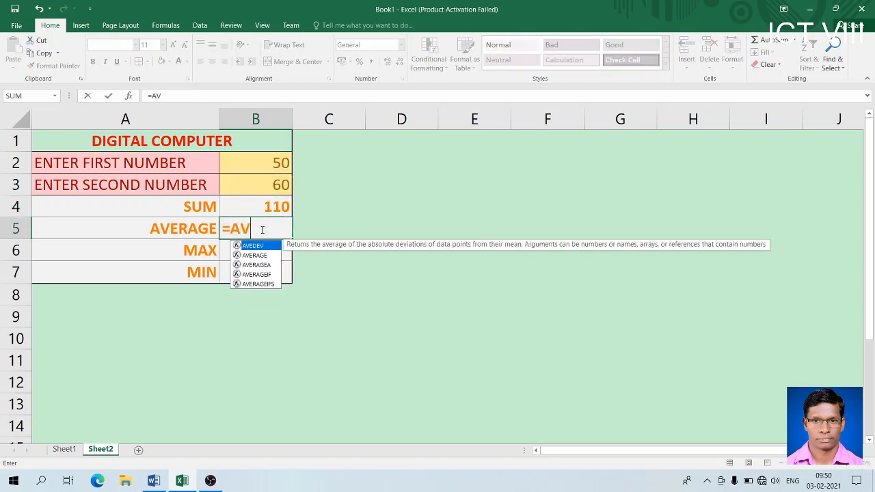
double_click(264, 255)
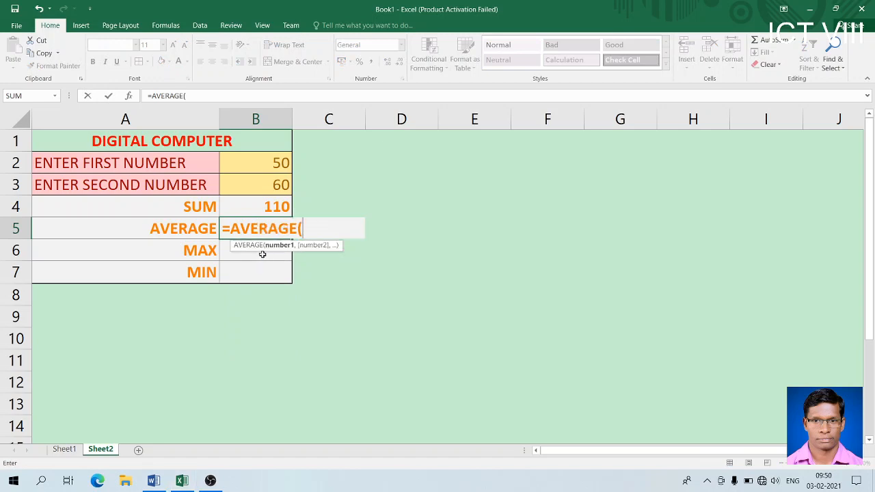
left_click(264, 167)
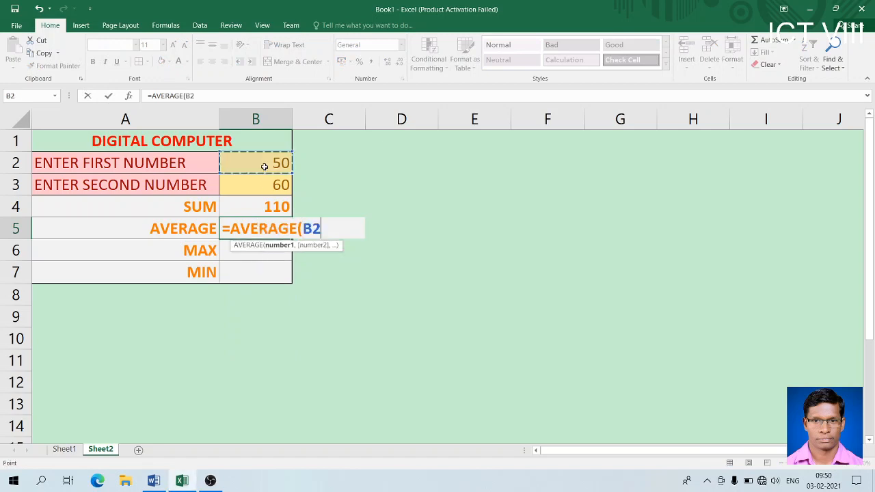
type(",")
left_click(262, 185)
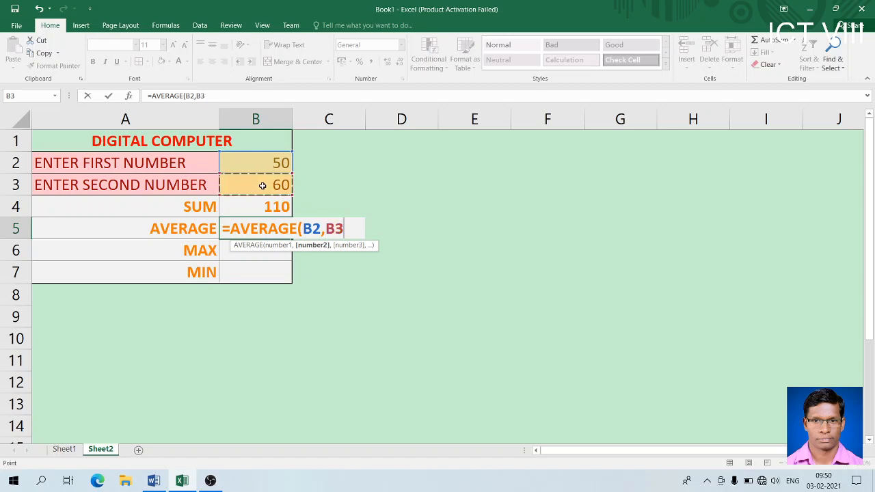
type(")")
key("Return")
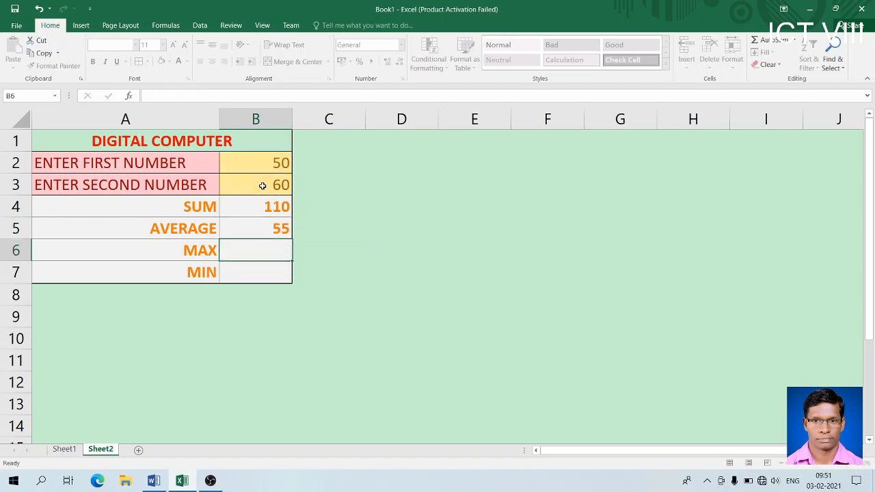
- Enter =MAX(B2:B3) in B6 and =MIN(B2:B3) in B7, showing 60 and 50
type("=MAX(")
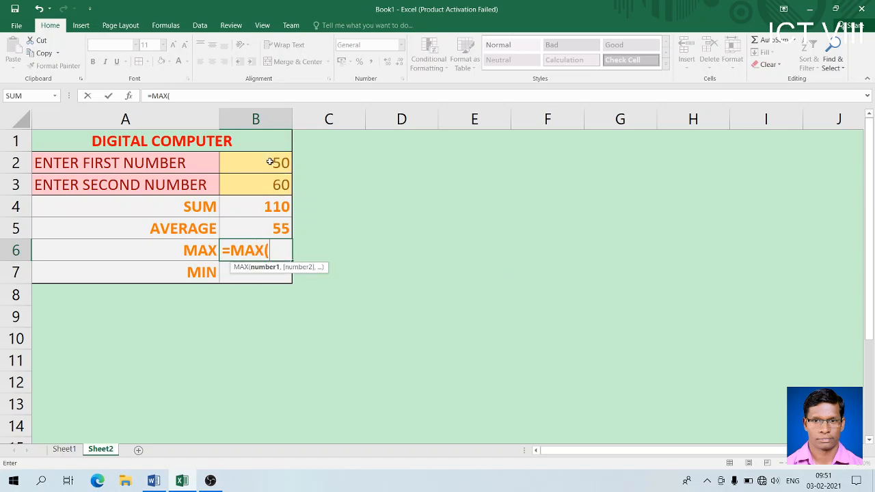
left_click_drag(270, 160, 271, 181)
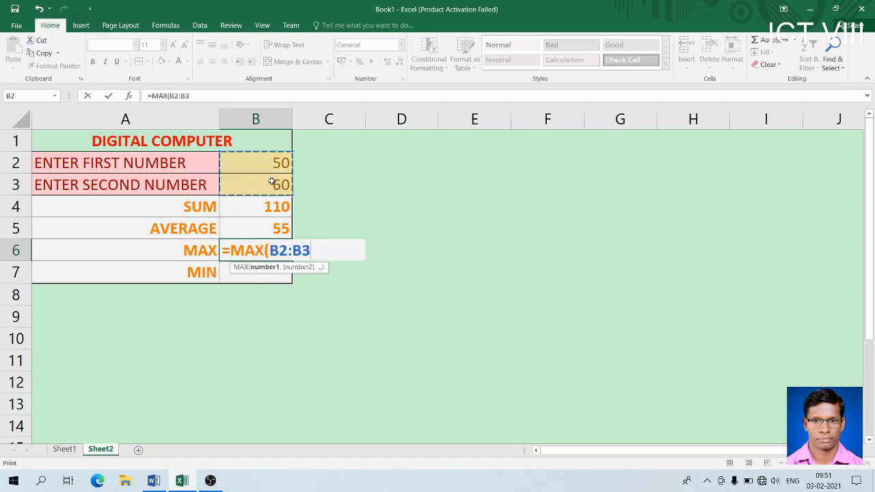
type(")")
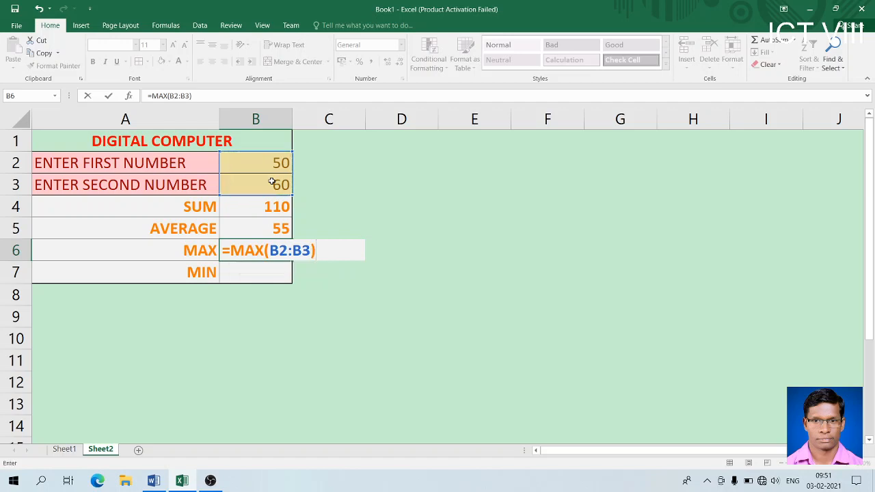
key("Return")
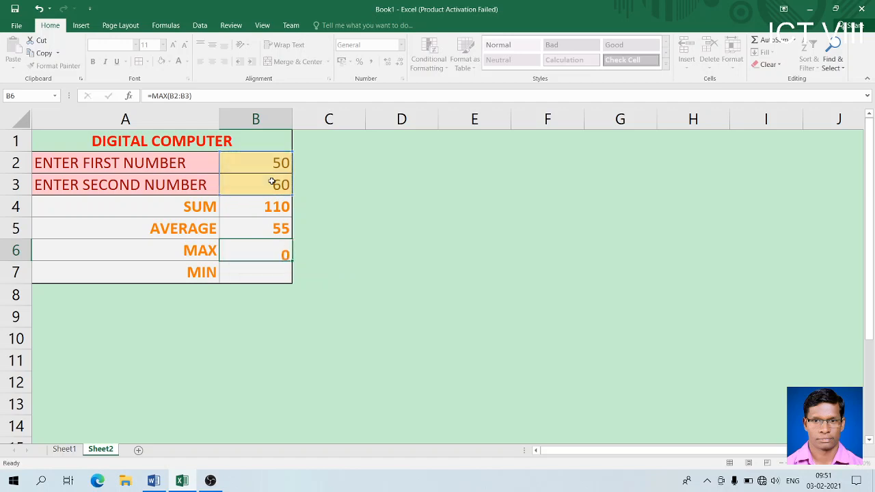
type("=")
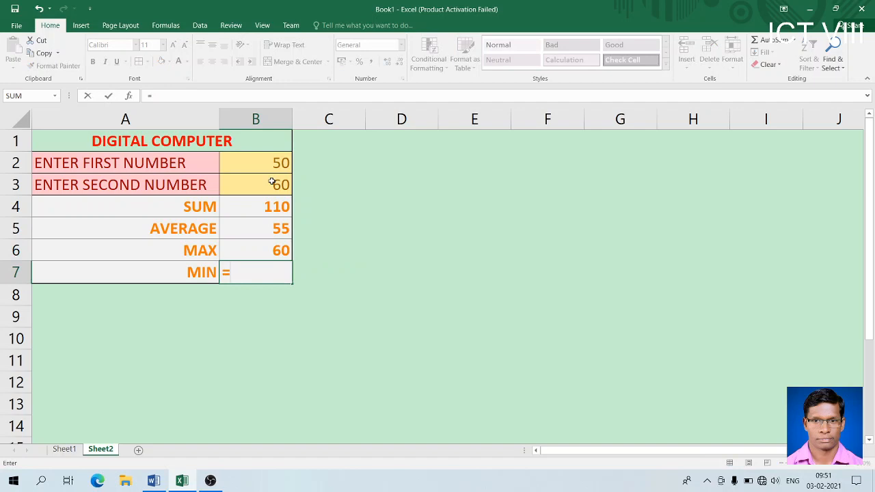
type("MIN(")
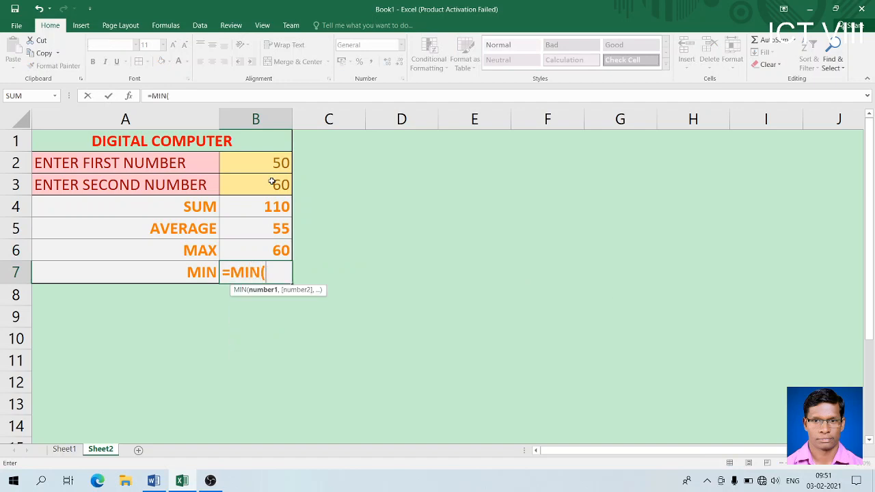
left_click_drag(269, 164, 269, 176)
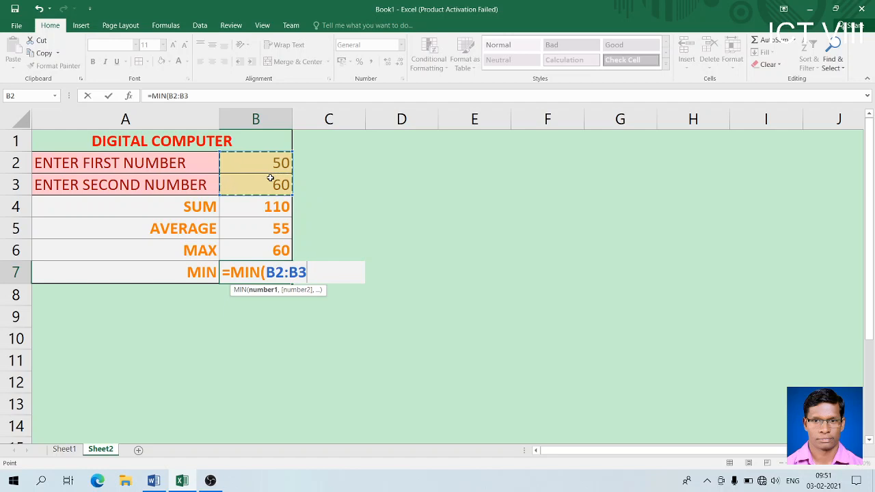
type(")")
key("Return")
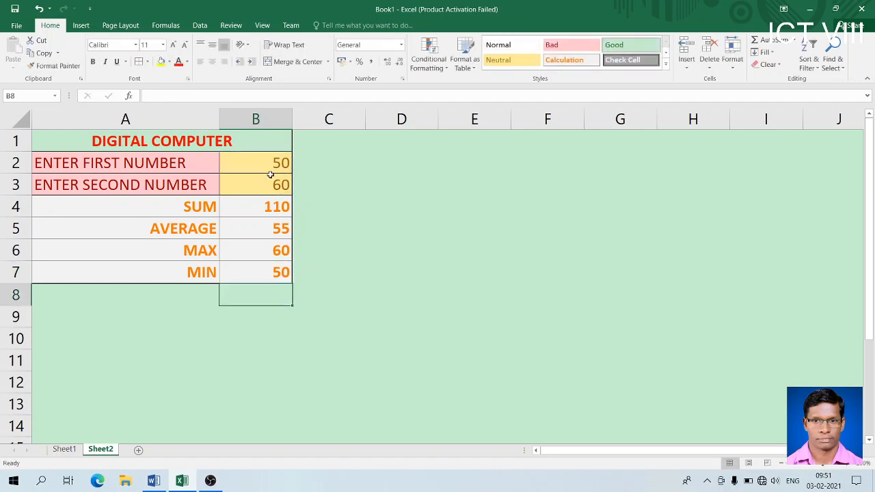
left_click(270, 168)
- Change the first number to 100 and the second number to 50
type("100")
key("Return")
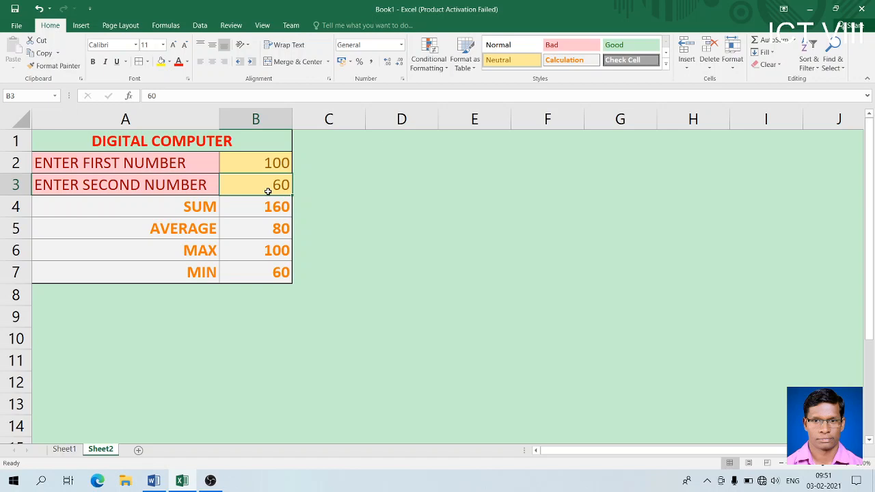
type("50")
key("Return")
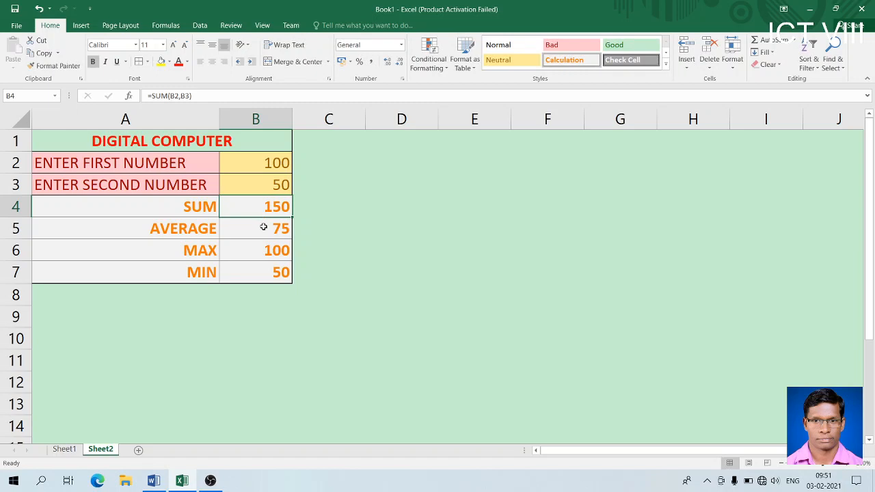
left_click(263, 227)
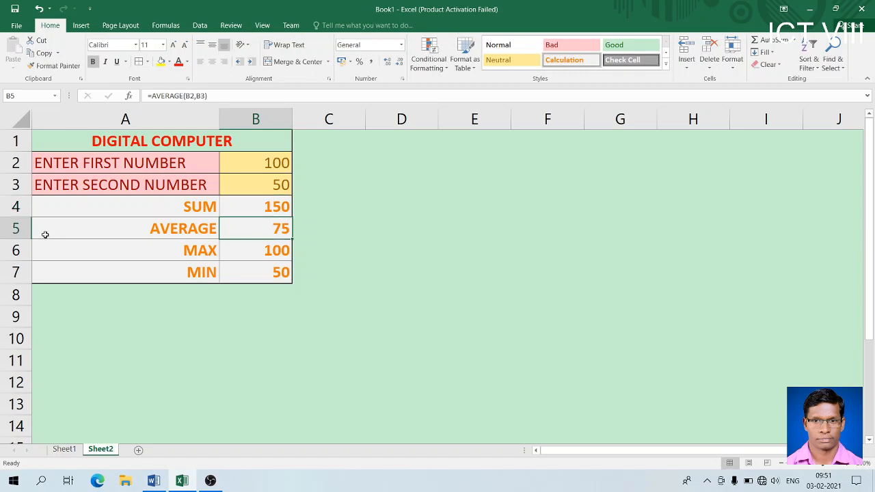
- Insert a blank row 5 between SUM and AVERAGE
left_click(17, 207)
right_click(20, 208)
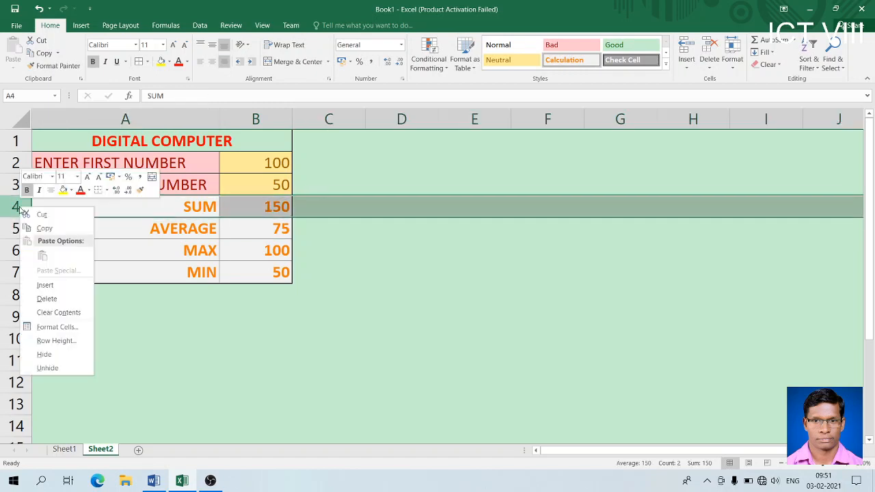
key("Escape")
left_click(91, 230)
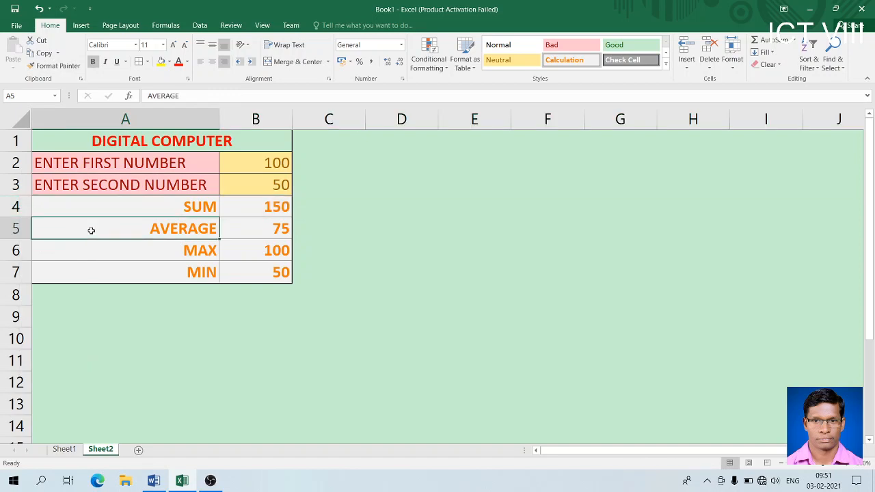
left_click(17, 229)
right_click(17, 229)
left_click(40, 305)
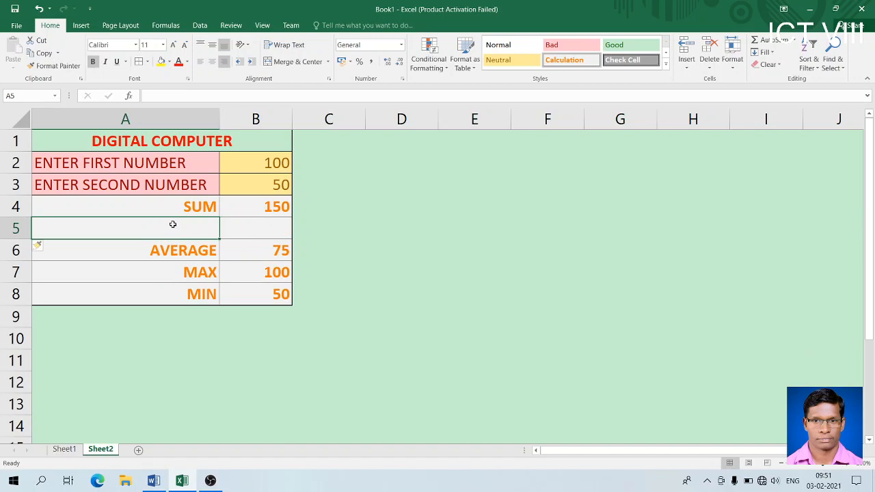
- Label A5 SUBTRACT and enter =B2-B4 in B5, showing -50
type("SUBTRACT")
key("Tab")
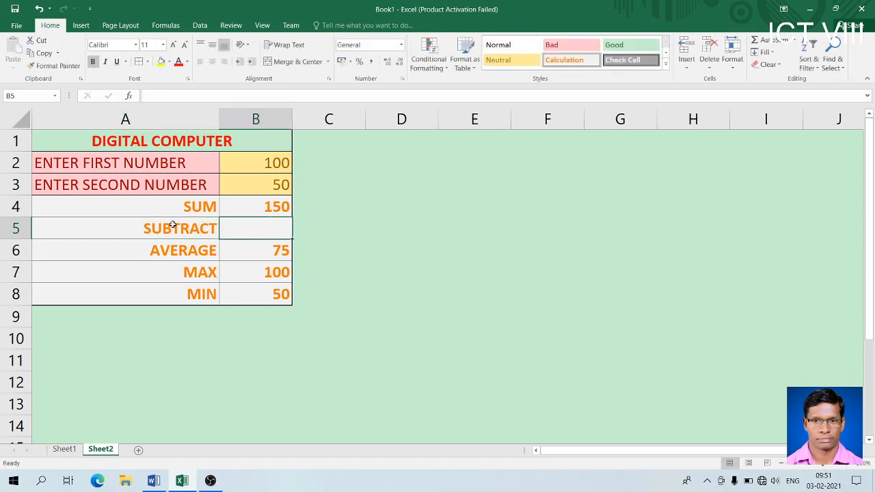
type("=")
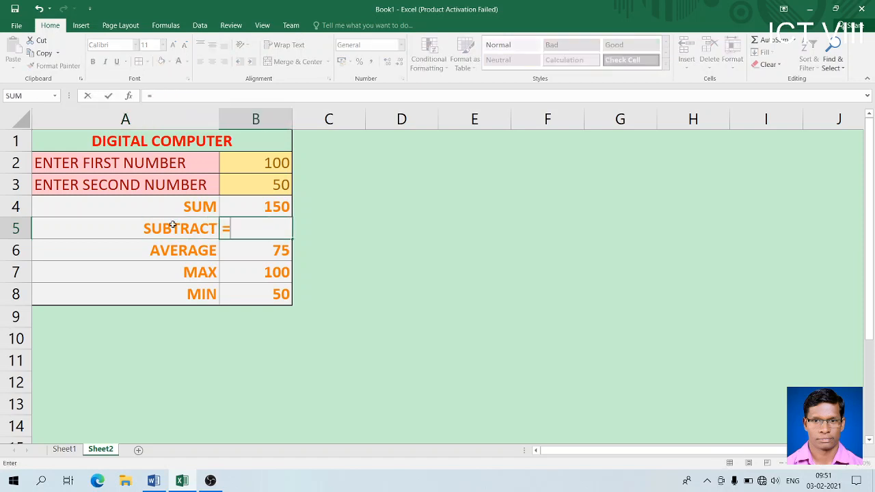
left_click(243, 164)
type("-")
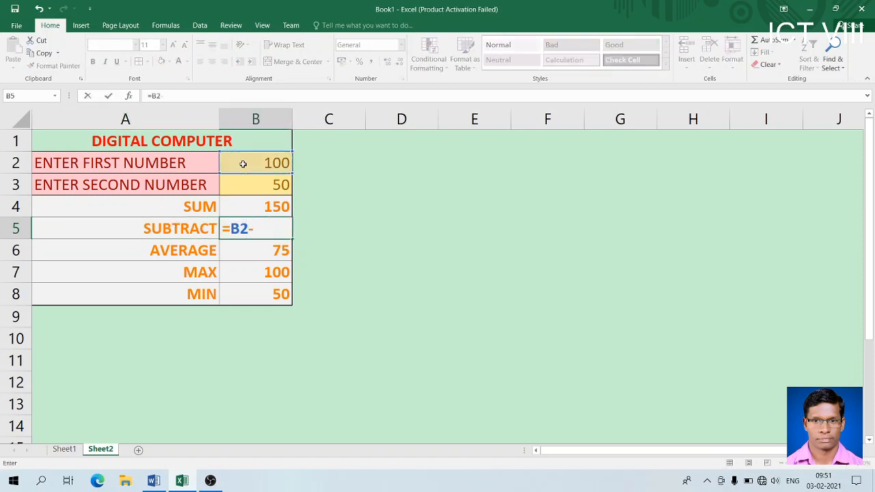
left_click(247, 209)
key("Return")
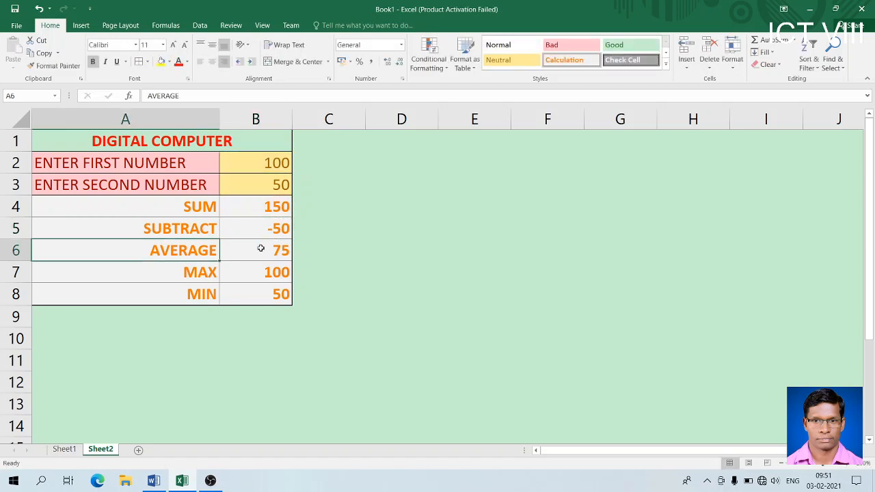
- Insert a blank row 6 above AVERAGE and label it MULTIPLICATION
left_click(16, 250)
right_click(16, 250)
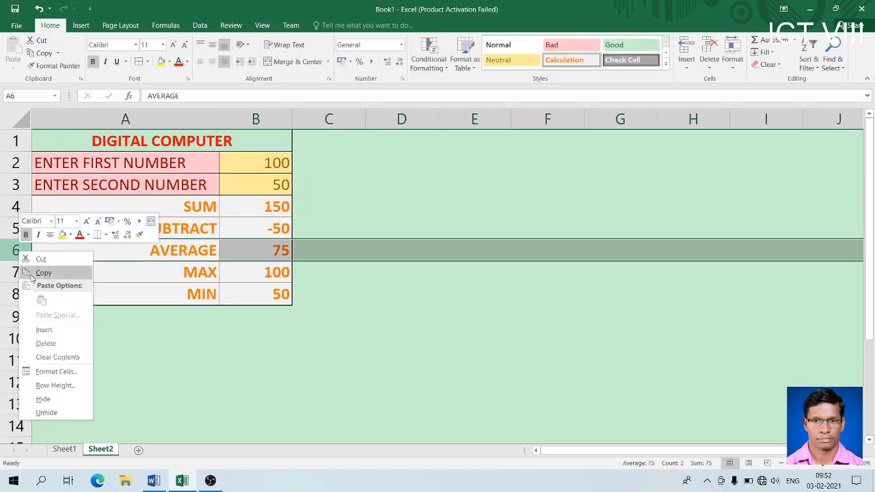
left_click(48, 326)
left_click(168, 251)
type("MULTI")
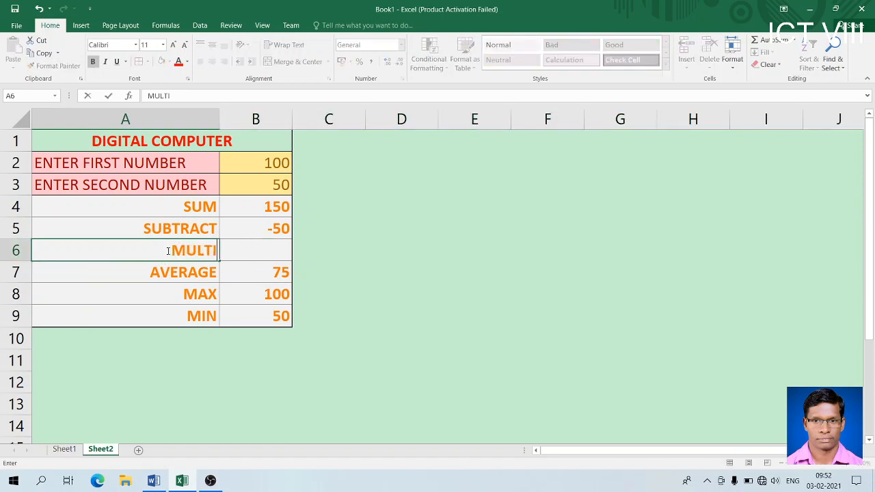
type("PLI")
type("CATION")
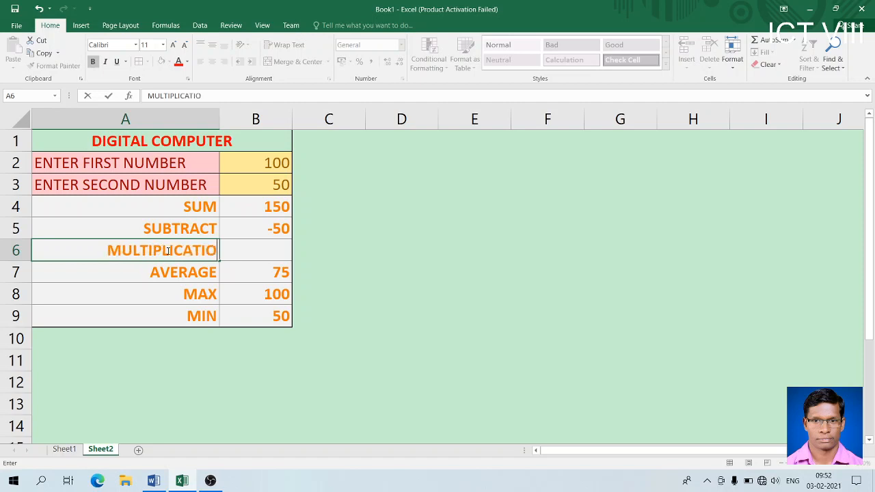
key("Tab")
- Enter =B2*B3 in B6 so it shows 5000
type("=")
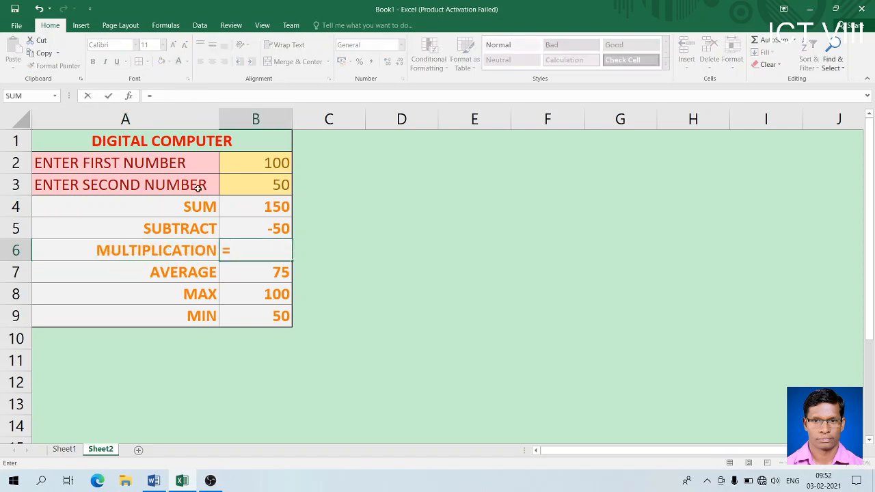
left_click(244, 155)
type("*")
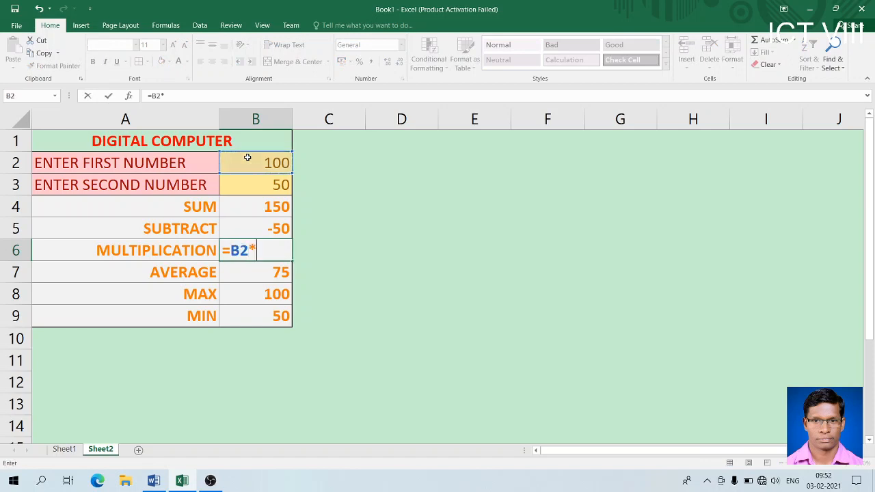
left_click(275, 191)
key("Return")
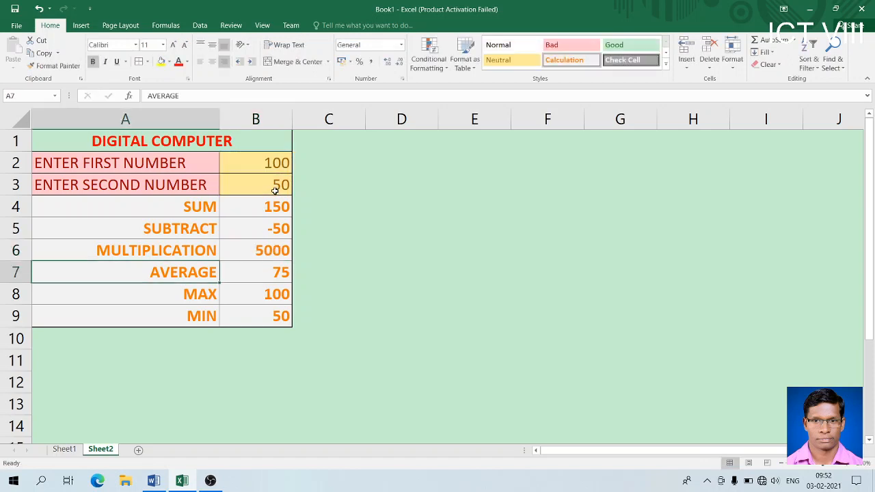
- Insert a blank row 7 above AVERAGE and label it DIVISION
right_click(24, 273)
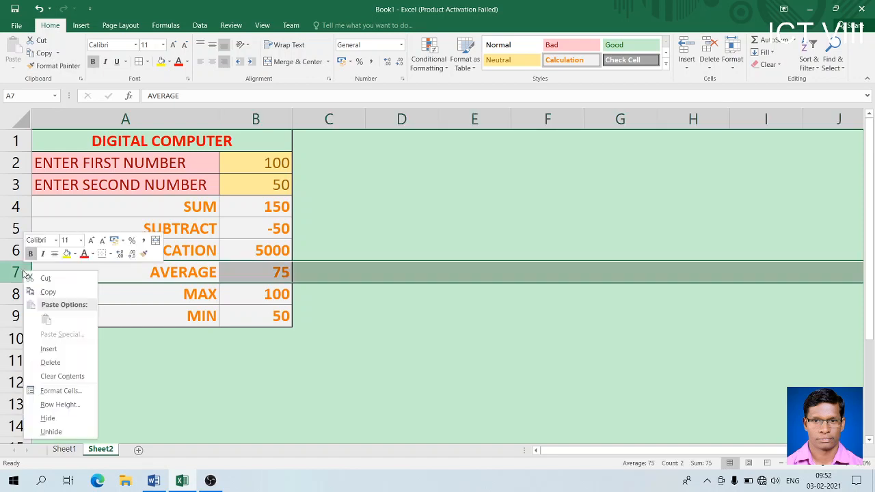
left_click(61, 349)
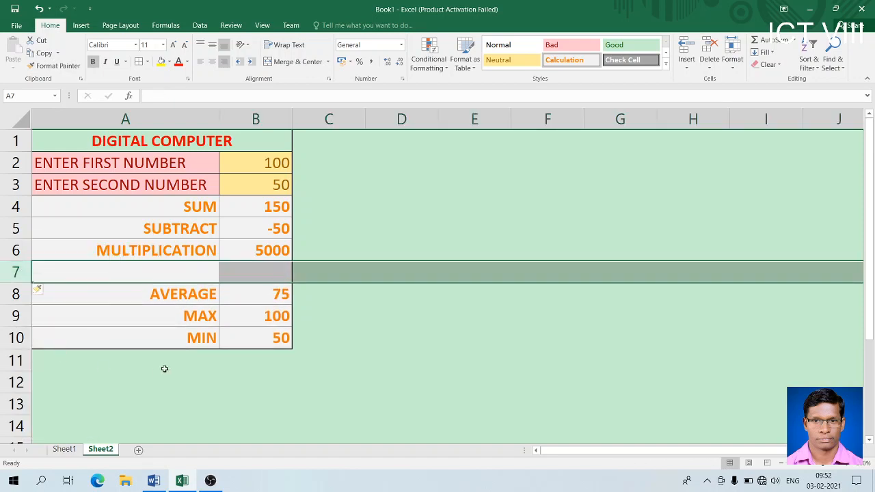
left_click(168, 272)
type("DIVISION")
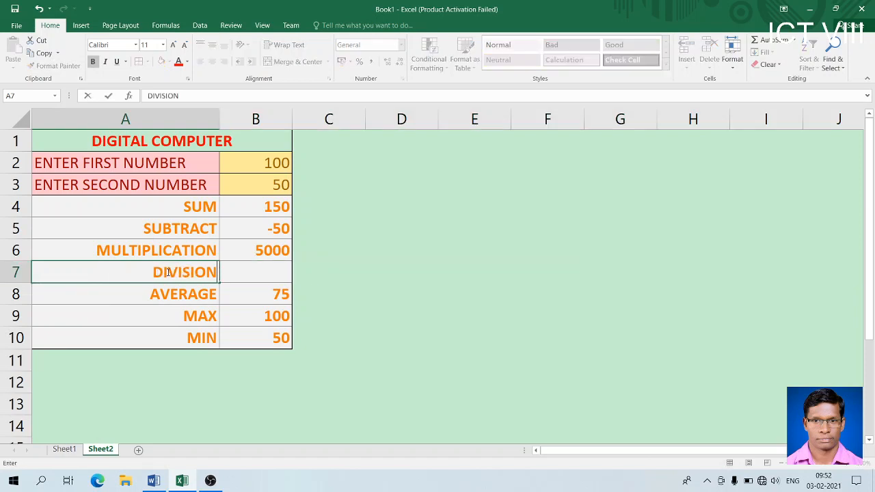
key("Tab")
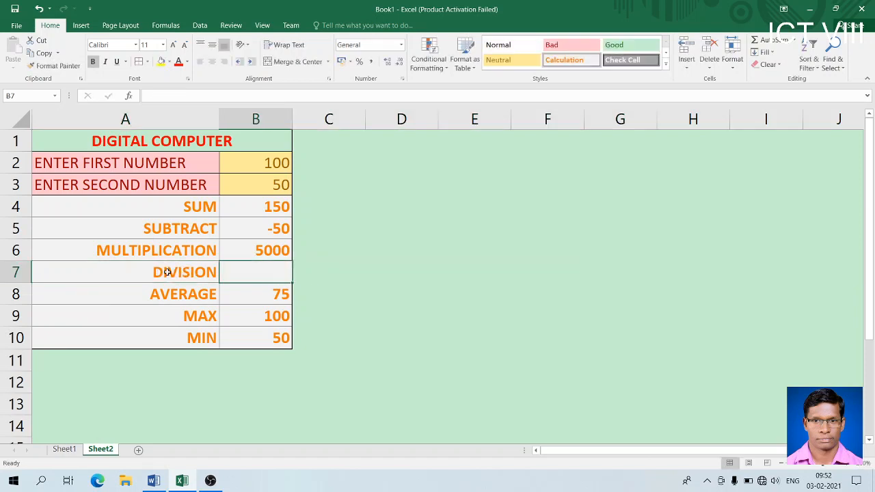
- Enter =B2/B3 in B7 so it shows 2
type("=")
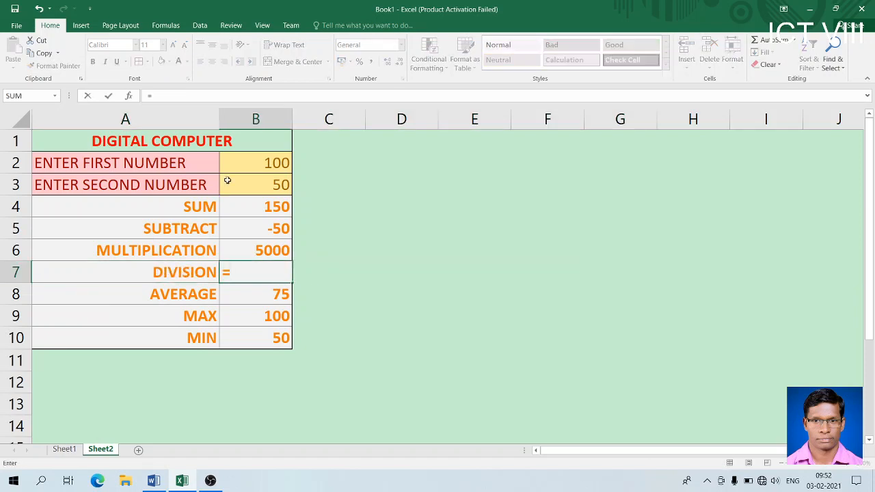
left_click(244, 158)
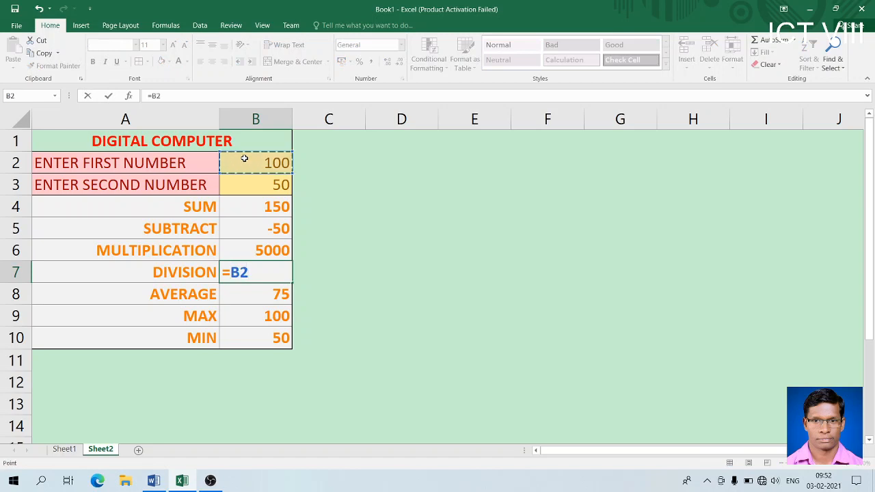
type("/")
left_click(257, 184)
key("Return")
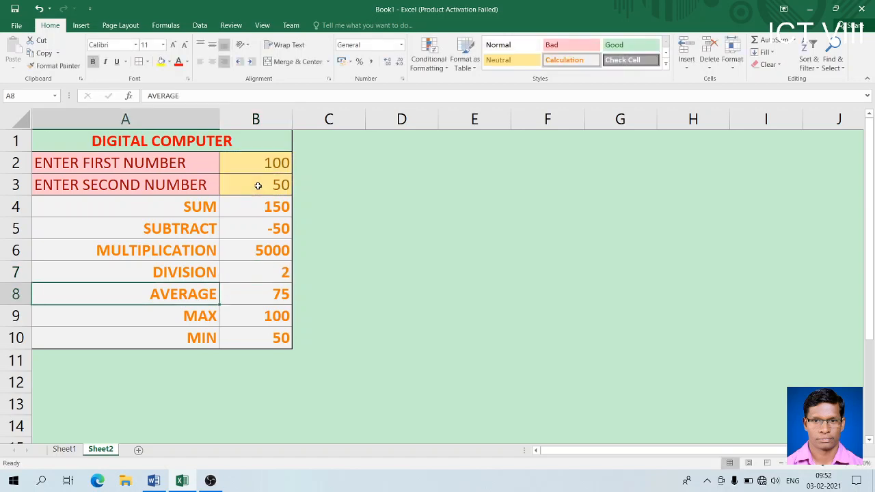
- Set the font colour of result cells B4:B10 to black
left_click_drag(276, 205, 277, 340)
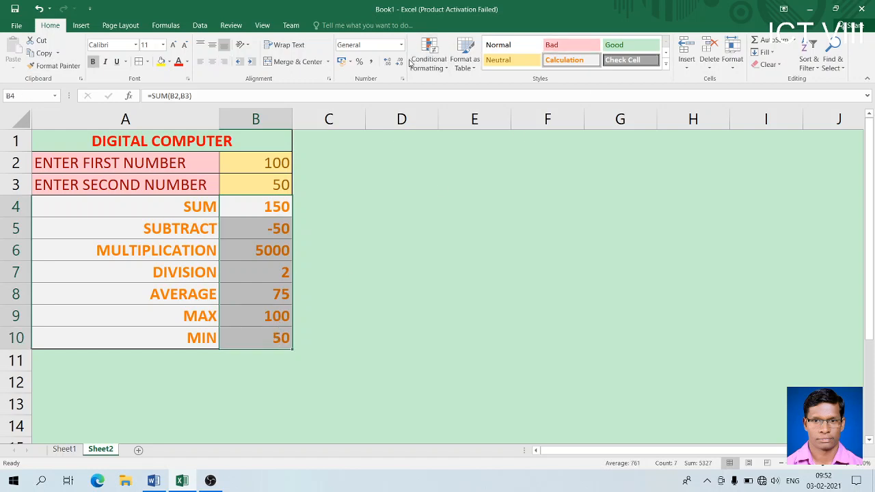
left_click(189, 61)
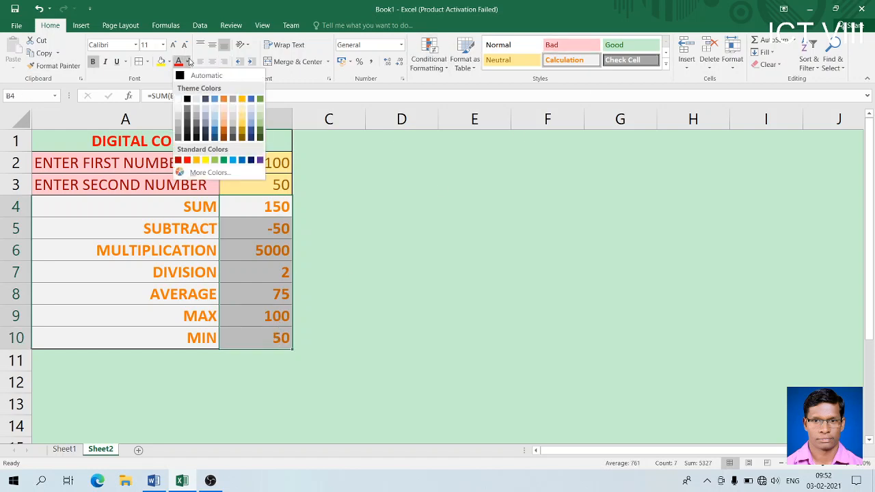
left_click(189, 104)
left_click(251, 230)
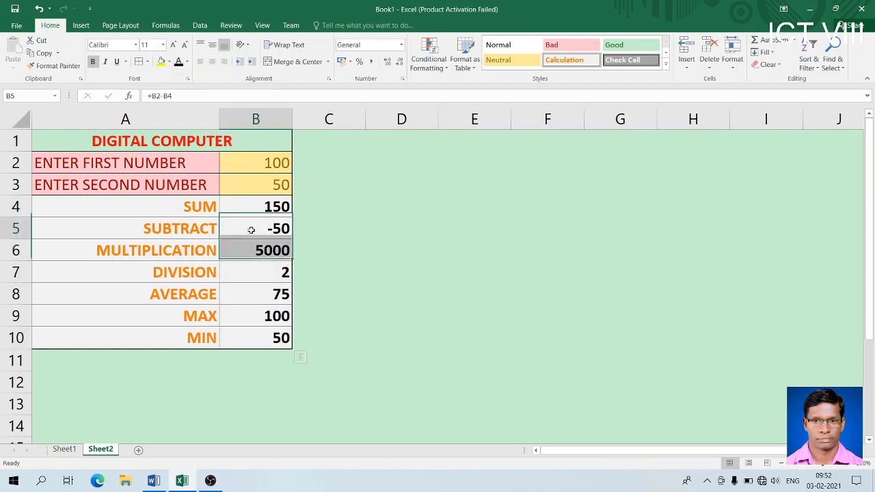
- Change the inputs to 150 in B2 and 60 in B3, giving SUM 210 and MULTIPLICATION 9000
left_click(270, 187)
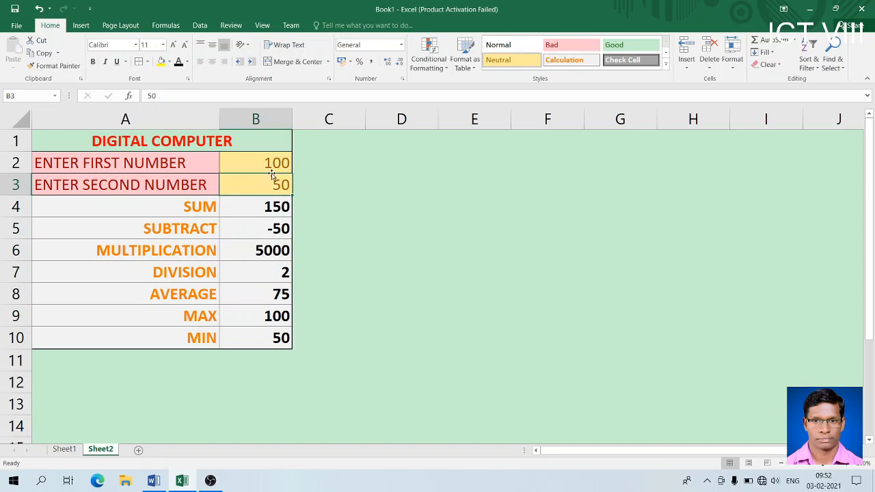
left_click(270, 170)
type("150")
key("Return")
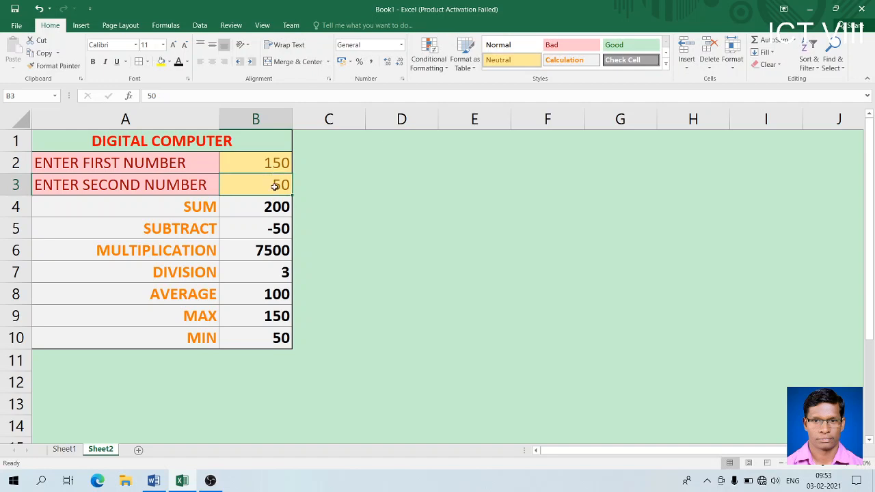
type("60")
key("Return")
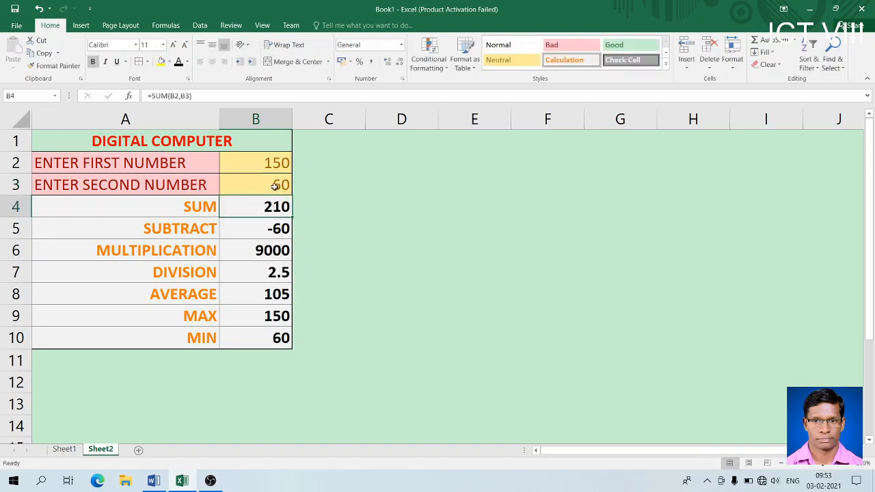
left_click(528, 185)
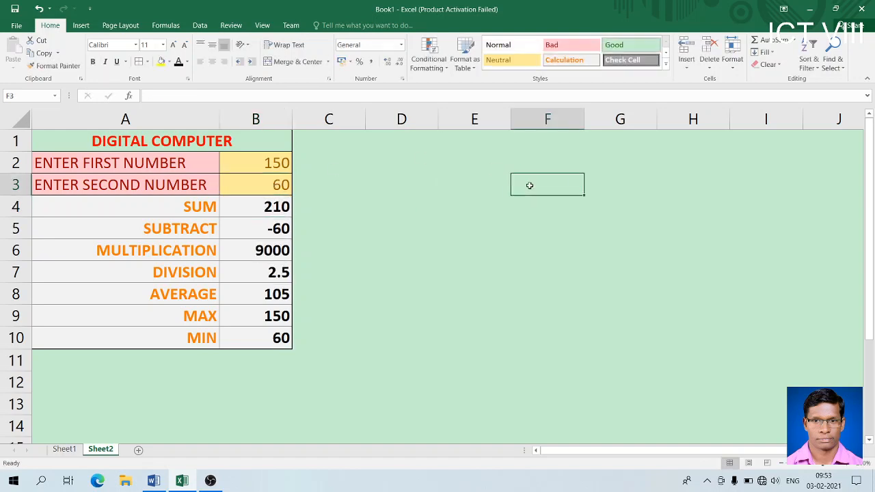
left_click(626, 199)
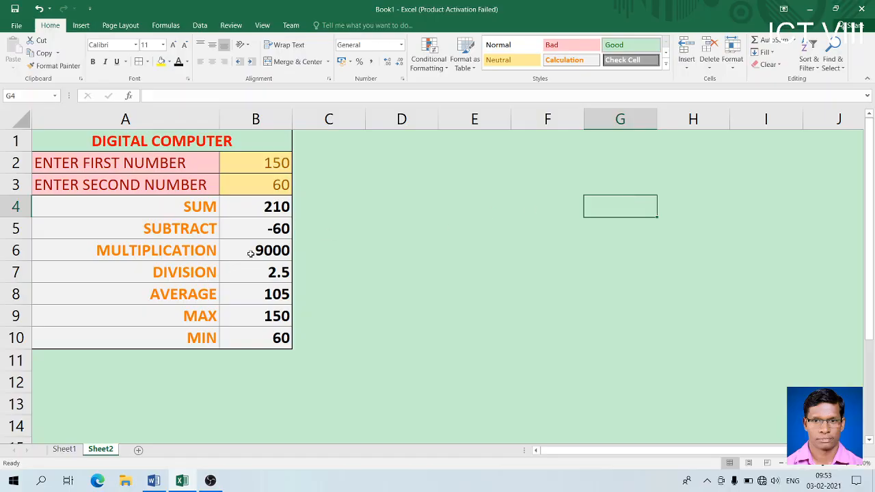
left_click(194, 213)
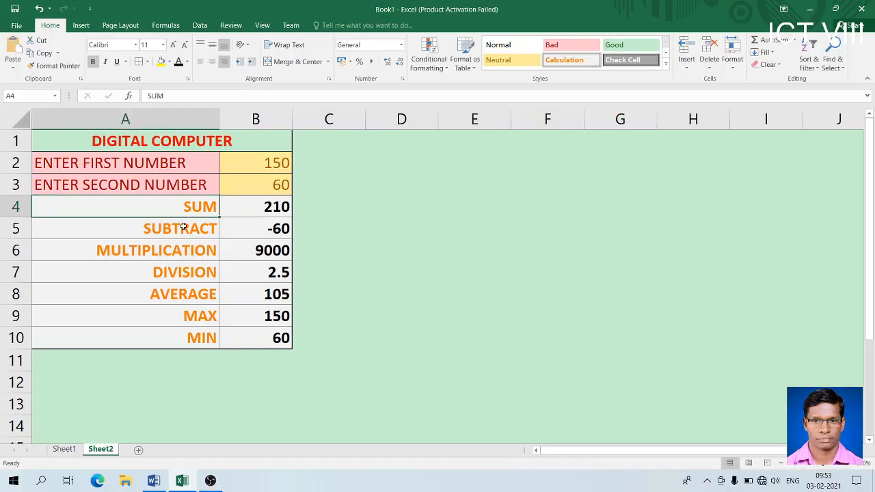
right_click(184, 228)
key("Escape")
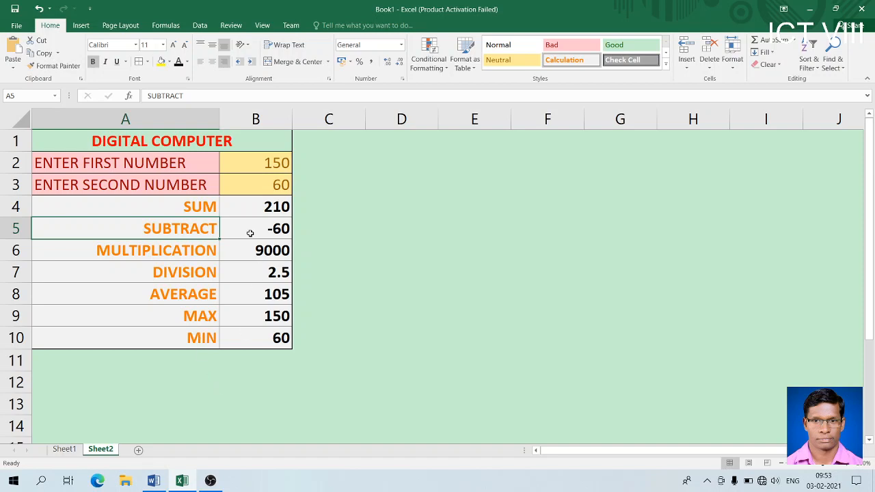
- Glance at the Word notes, then bring the Excel workbook back to the front
left_click(154, 481)
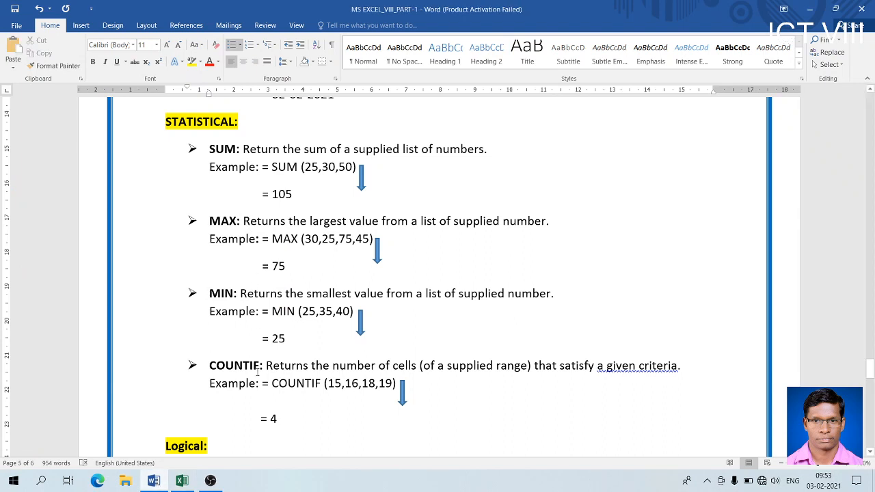
left_click(181, 481)
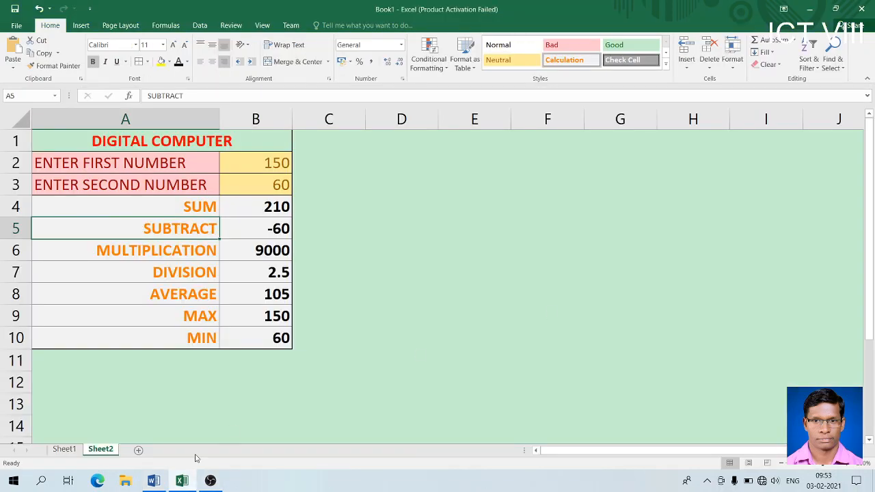
- On Sheet1, enter 1 and 1 in row 17, 1 and 2 in row 18, then 2 in A19 and A20
left_click(66, 454)
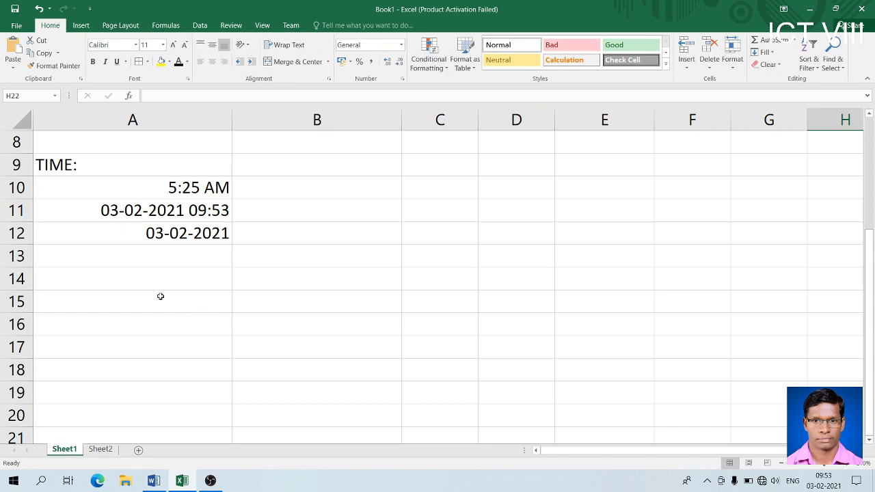
left_click(130, 298)
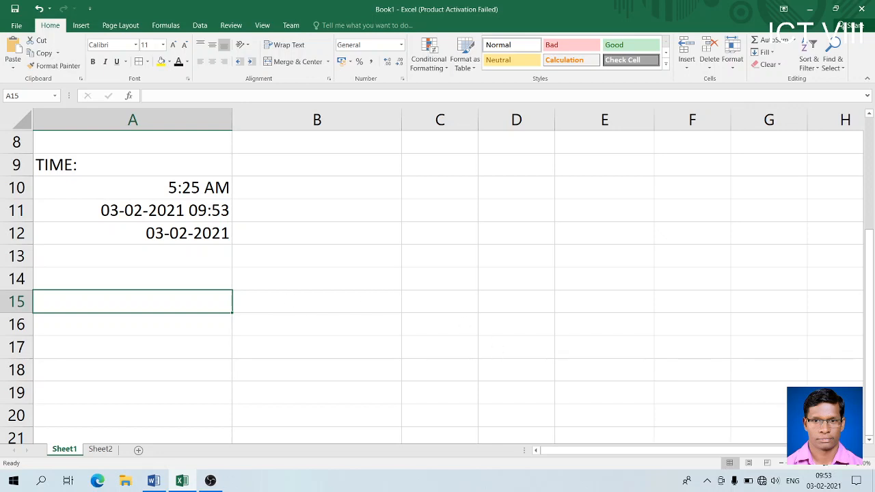
left_click_drag(869, 443, 869, 443)
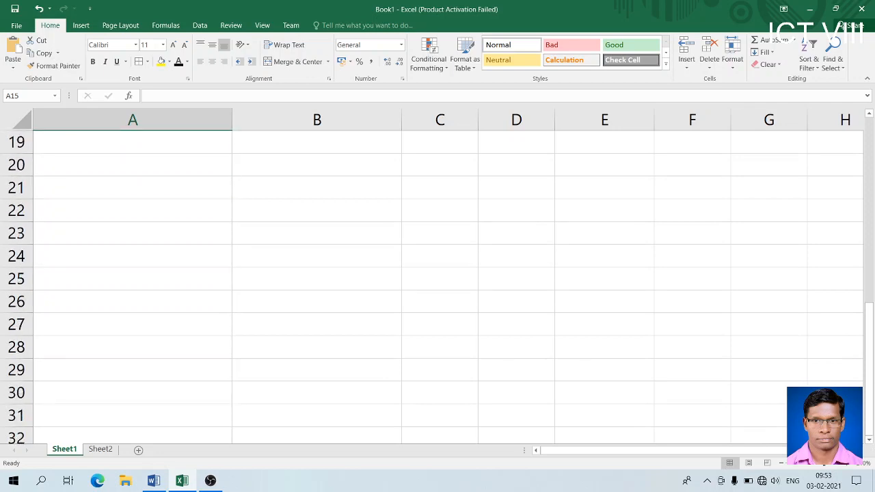
left_click_drag(872, 382, 870, 334)
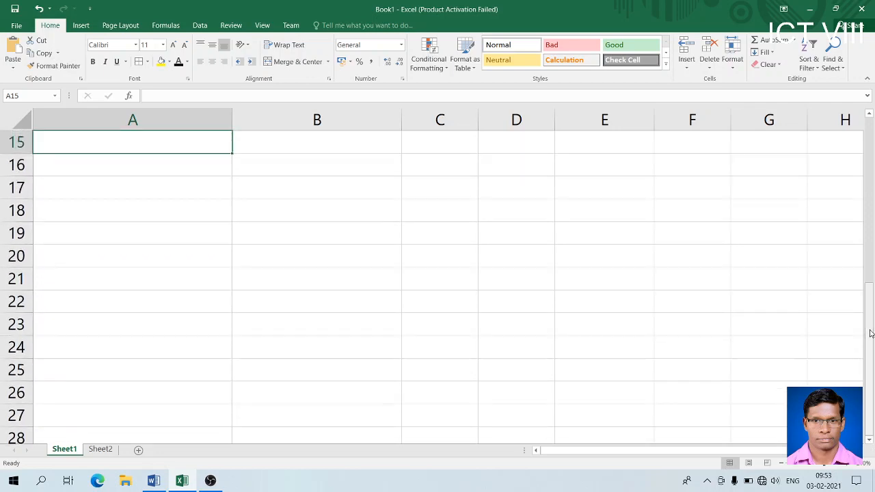
left_click(158, 183)
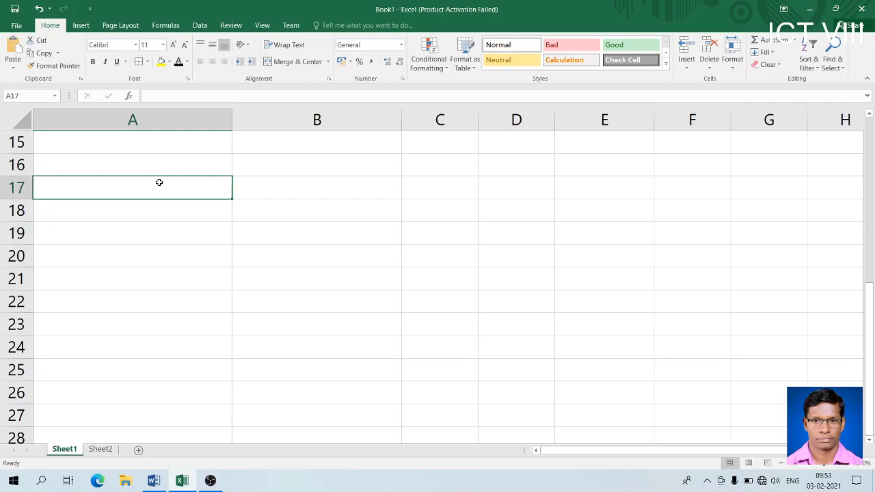
type("1")
key("Tab")
type("1")
key("Down")
type("2")
key("Left")
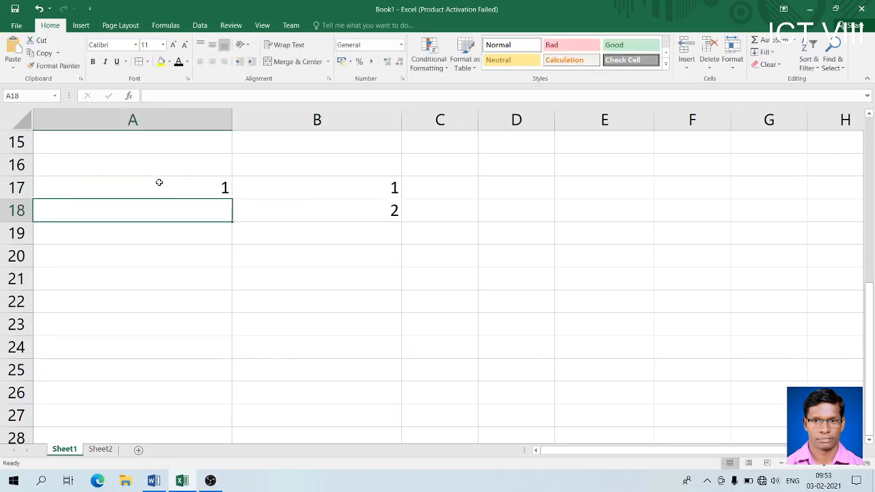
type("1")
key("Return")
type("2")
key("Return")
type("2")
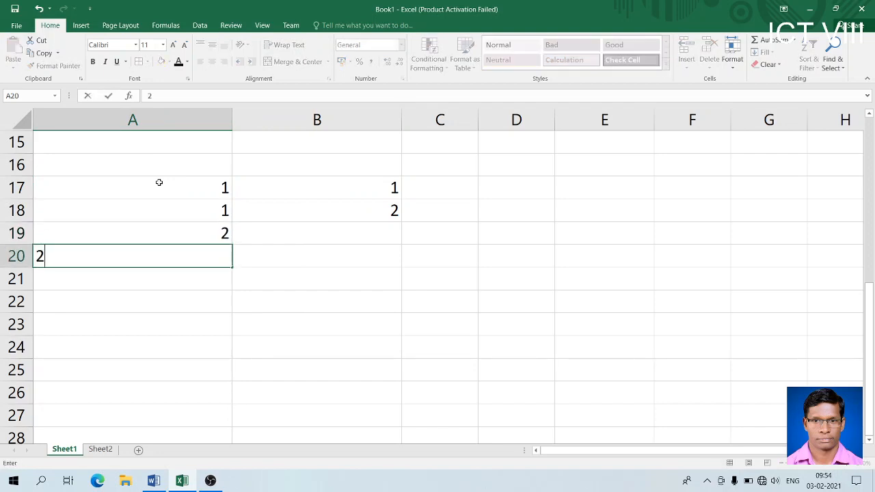
key("Return")
key("Return")
- Enter 3 and 1 in row 22, 1 in B21, and 6 and 5 in row 24
type("3")
key("Tab")
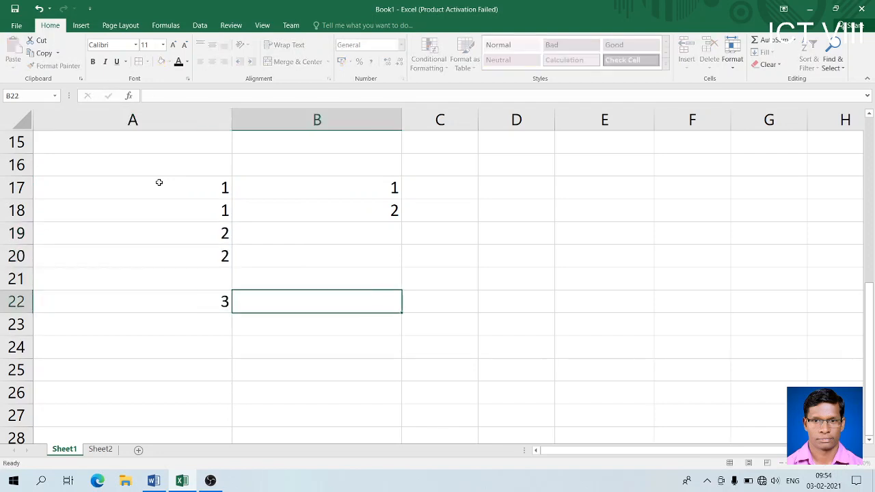
type("1")
key("Up")
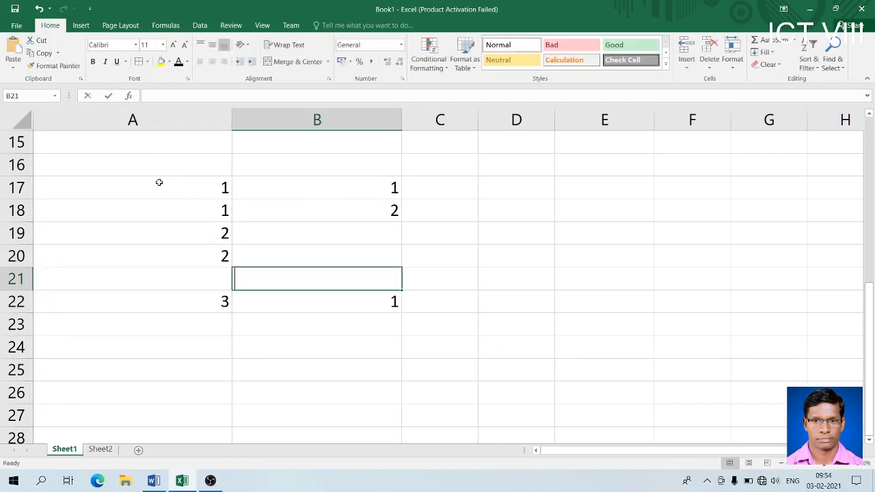
type("1")
key("Up")
key("Down")
key("Down")
key("Down")
key("Down")
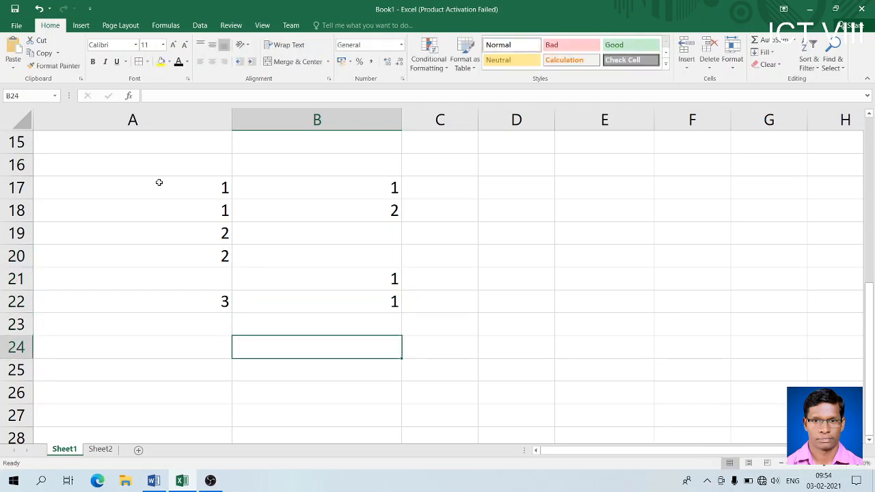
type("5")
key("Left")
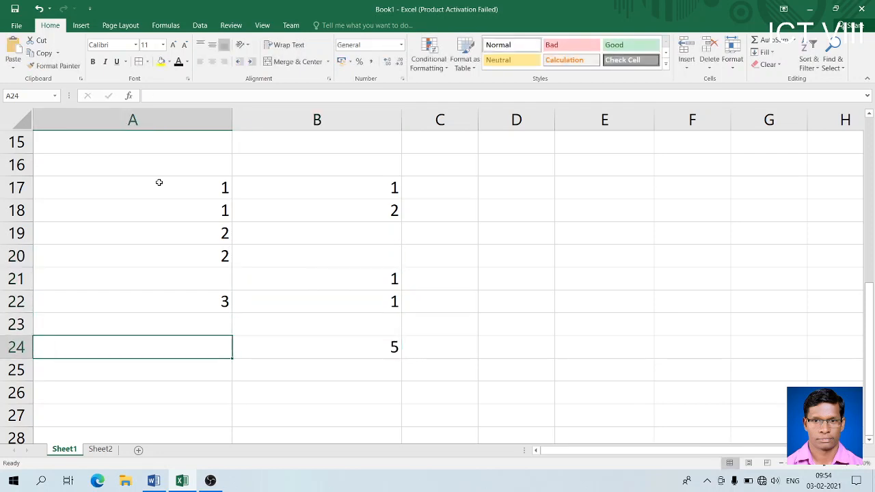
type("6")
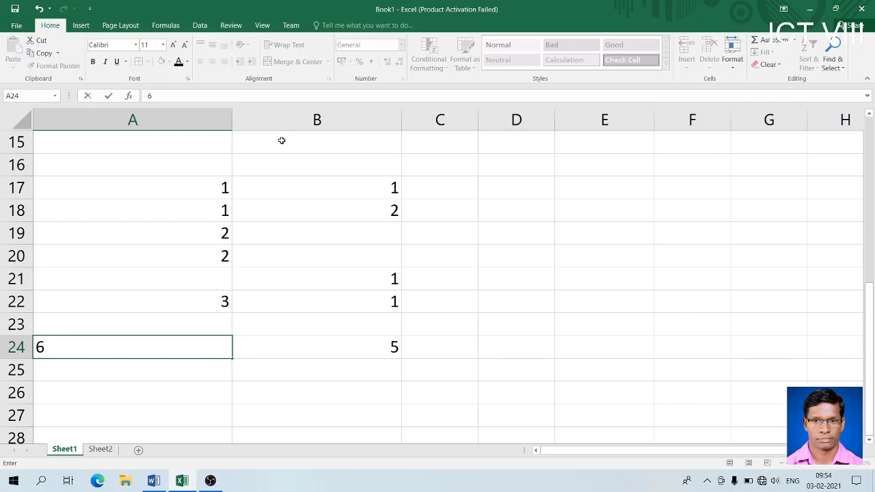
- Apply All Borders to the block A17:B24
left_click(174, 185)
left_click_drag(174, 185, 332, 341)
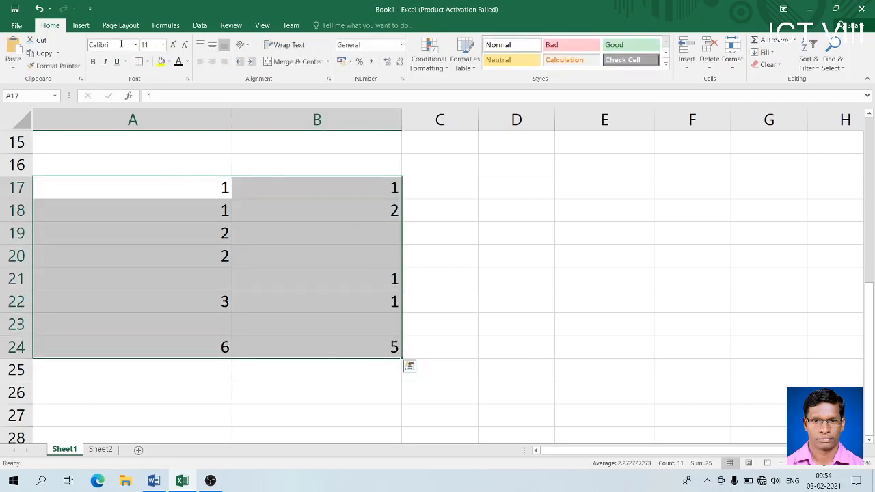
left_click(138, 61)
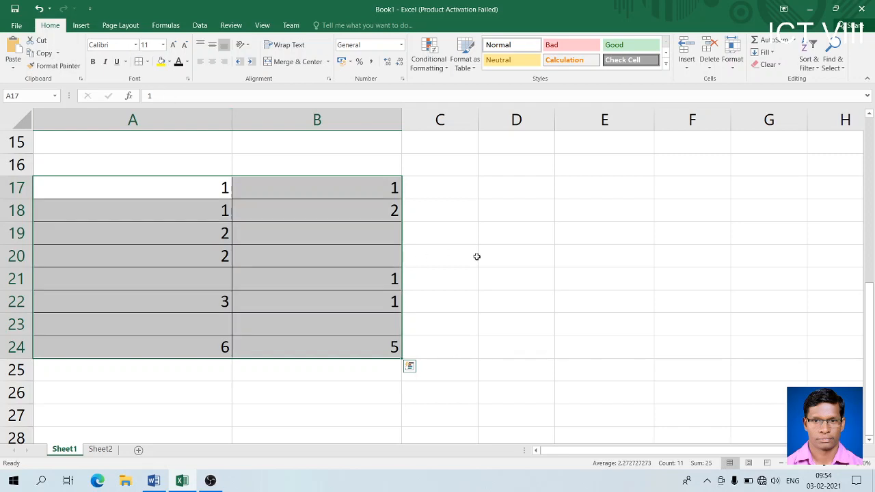
left_click(477, 256)
- Enter =COUNT(A17:B24) in E21, returning 11
left_click(588, 280)
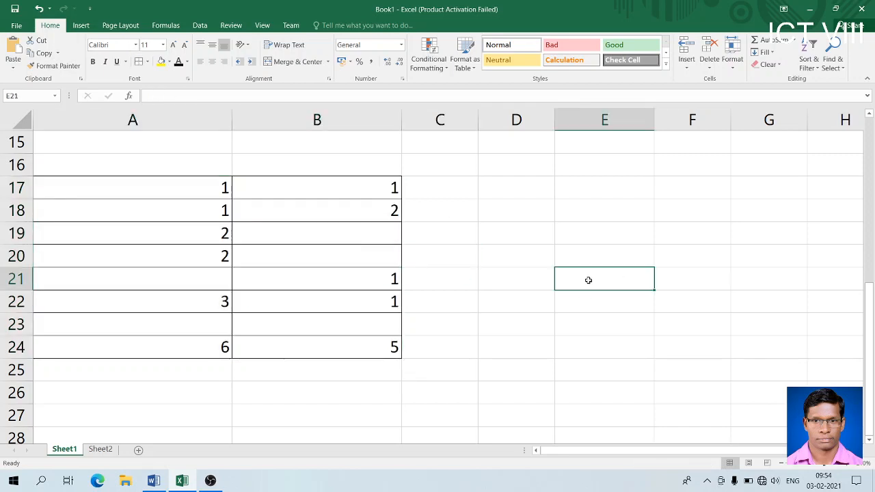
type("=COU")
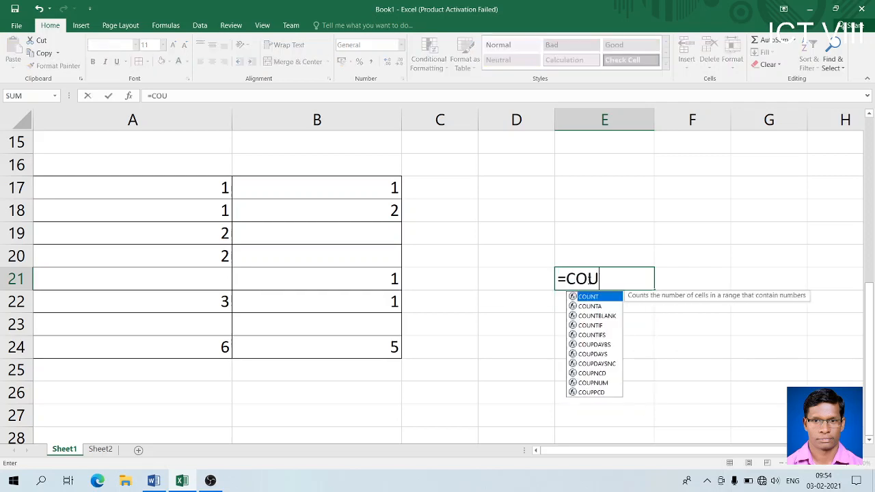
type("NT()")
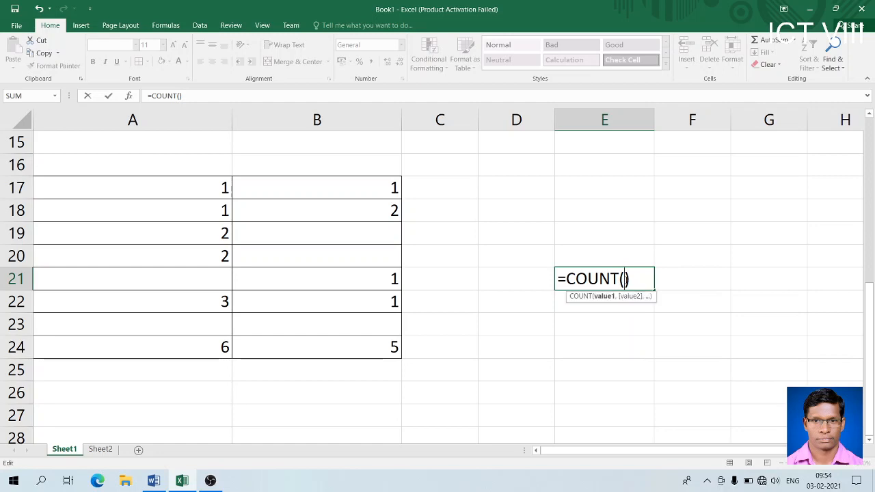
left_click_drag(203, 188, 364, 349)
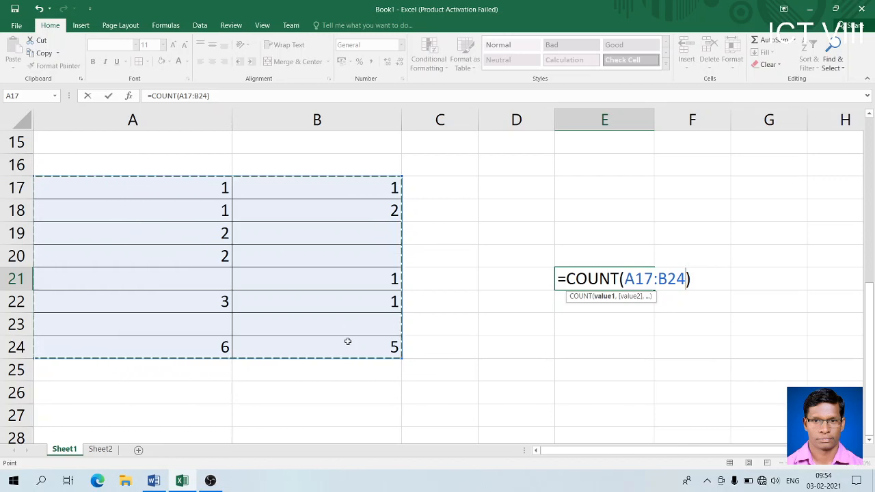
key("Return")
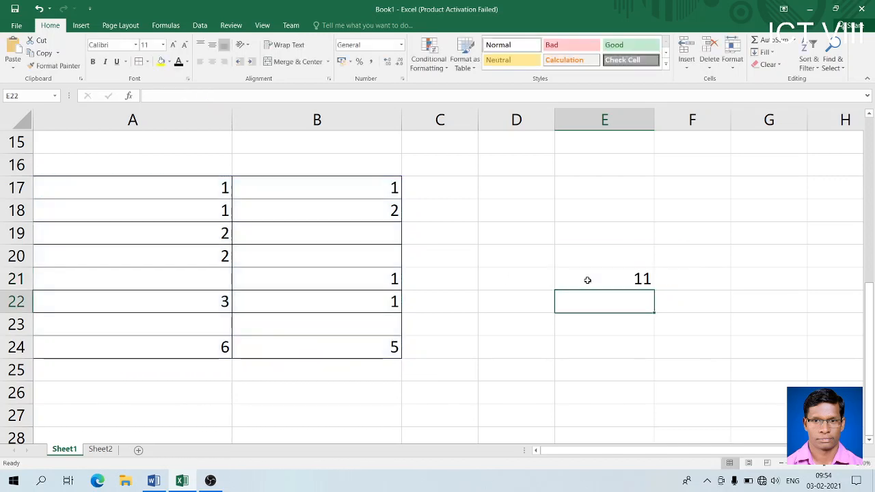
left_click(604, 285)
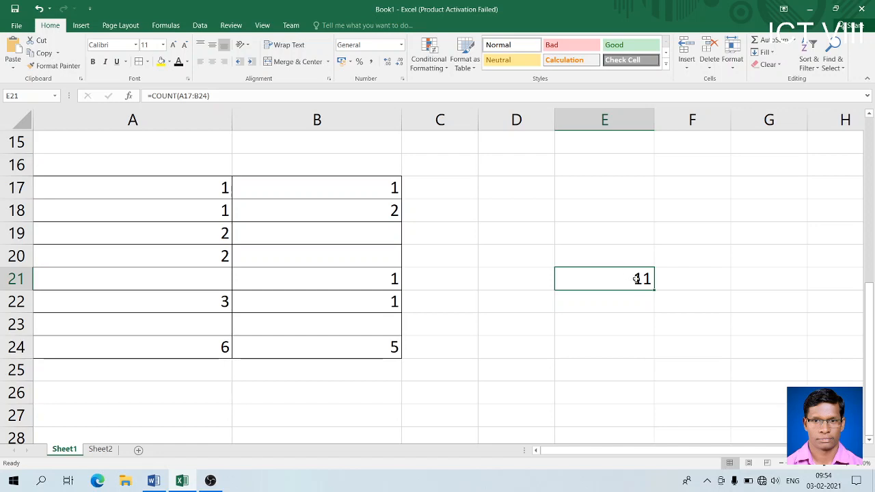
left_click(638, 304)
left_click(636, 280)
- Type the labels COUNT in D21 and COUNTIF in D22
left_click(525, 278)
type("COUNT")
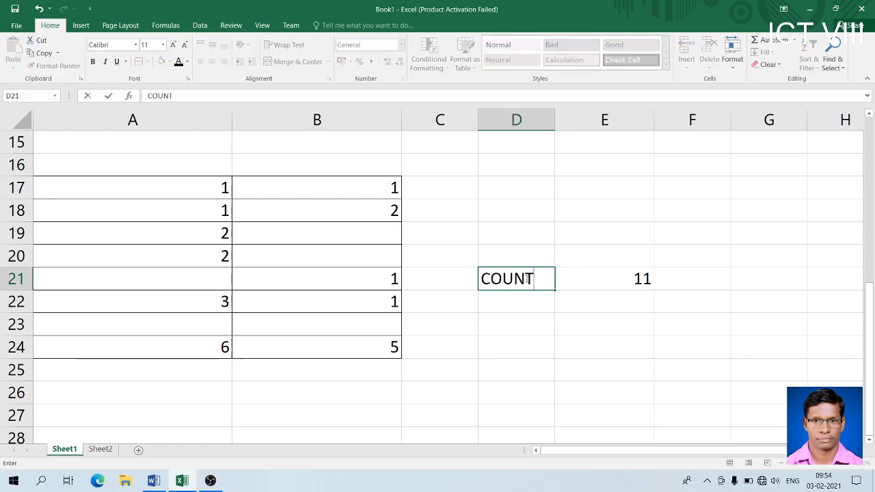
key("Return")
type("COUNT")
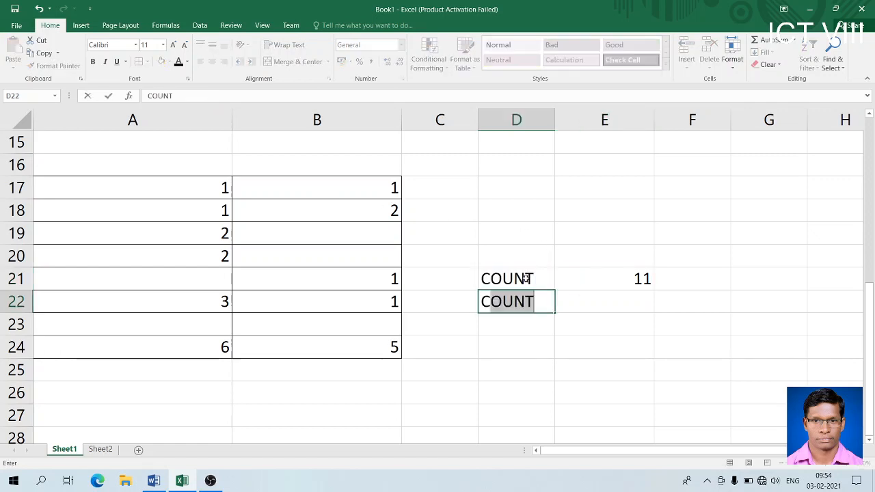
type("IF")
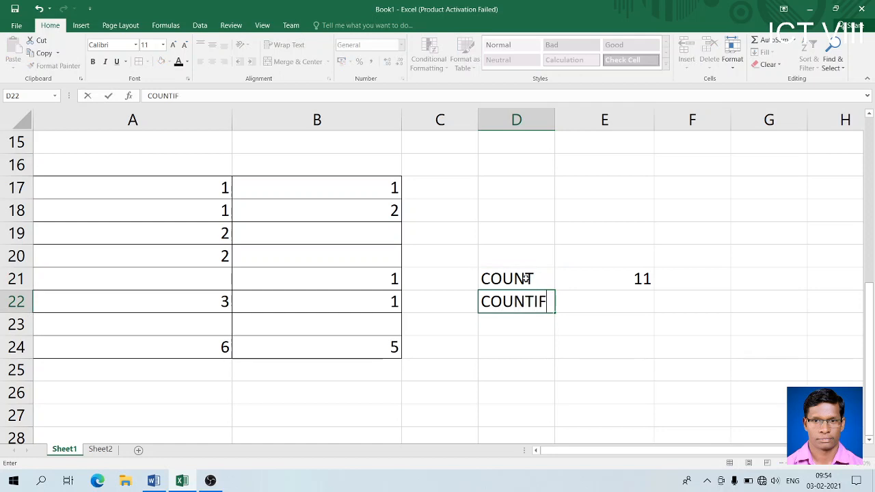
key("Tab")
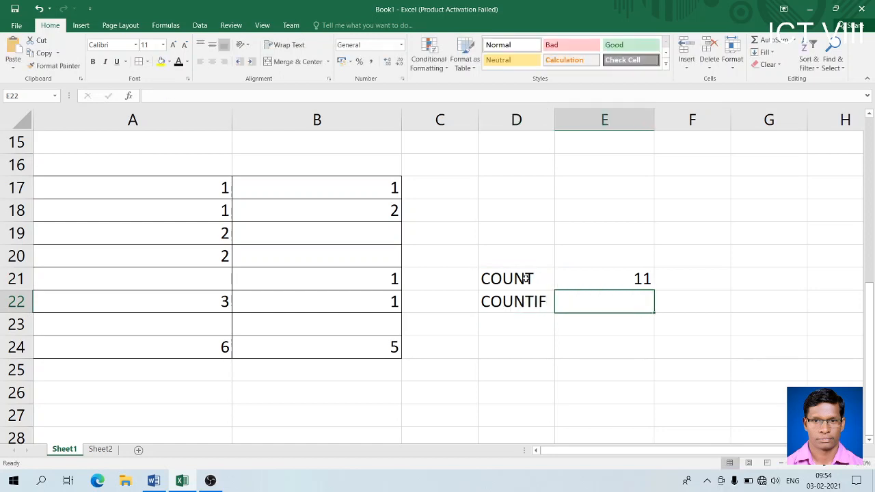
- Enter a COUNTIF formula on A17:B24 with criterion =2 in E22
type("=")
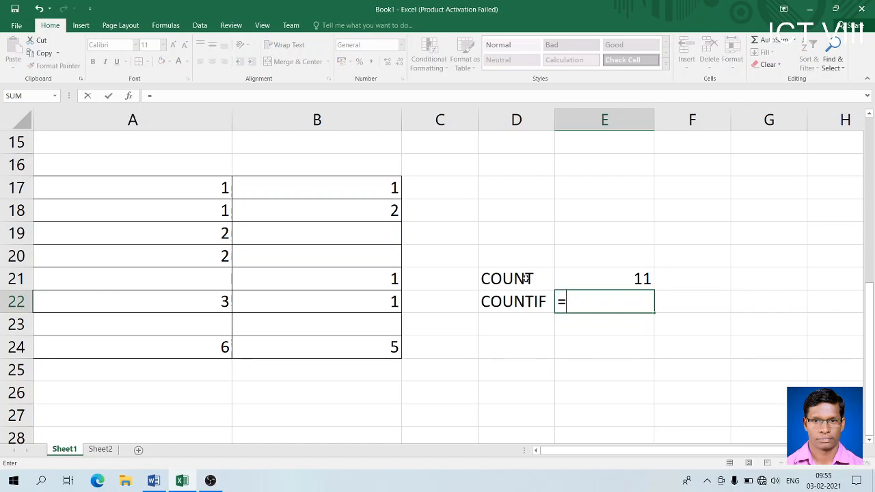
type("COUNTI")
type("F(")
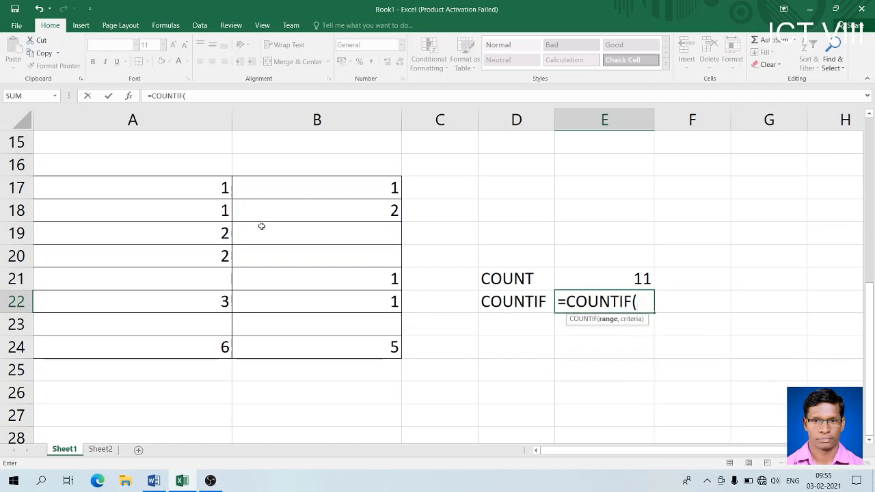
left_click_drag(209, 188, 361, 343)
type(",")
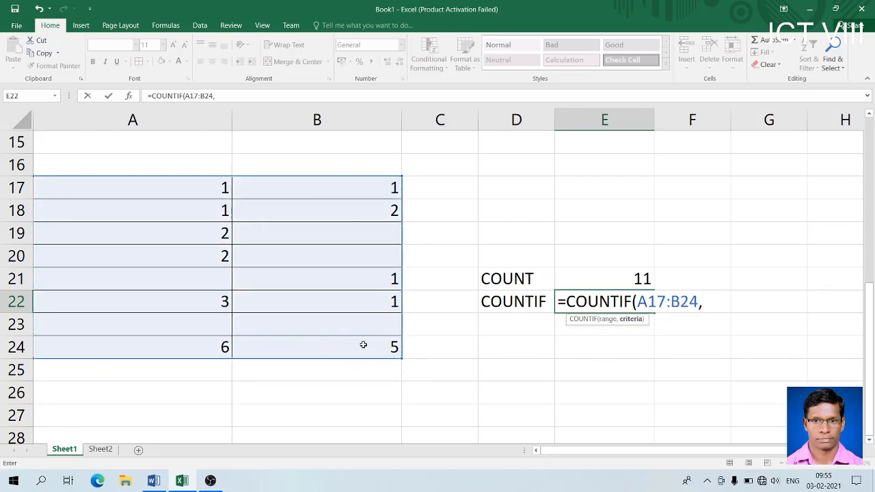
type("=2)")
key("Return")
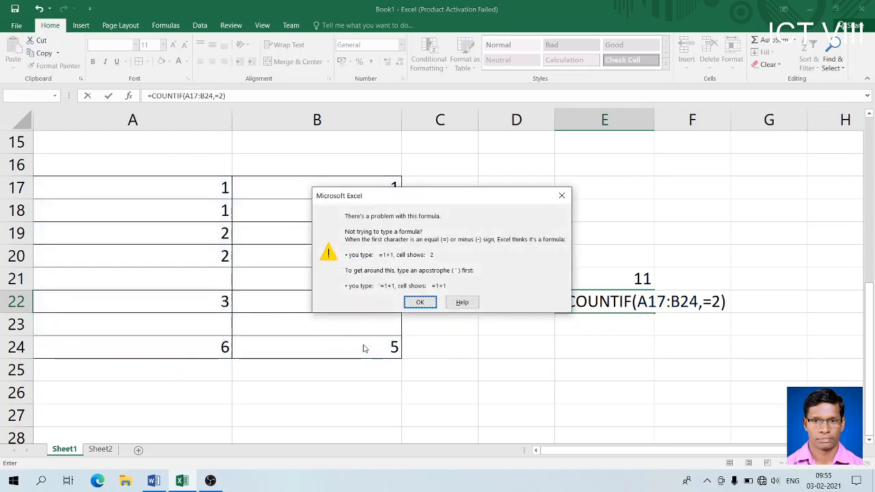
- Fix the formula error by removing the stray equals sign, making it =COUNTIF(A17:B24,2)
left_click(429, 304)
key("Right")
key("BackSpace")
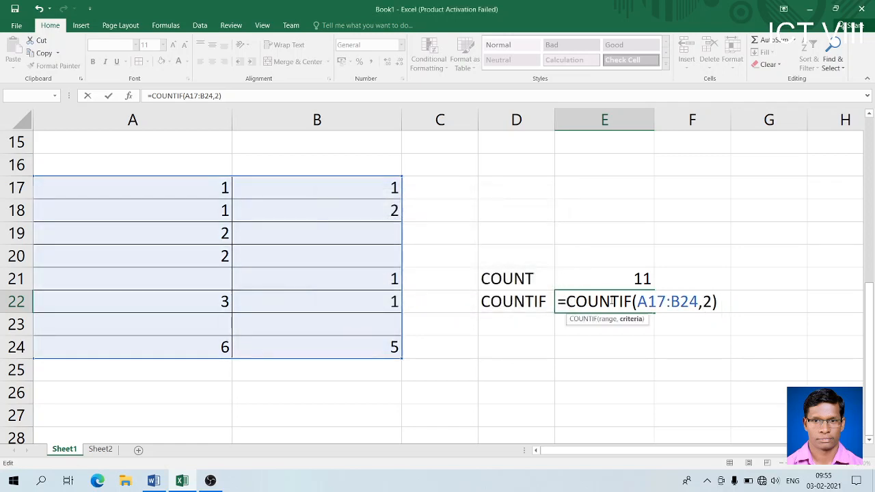
key("Return")
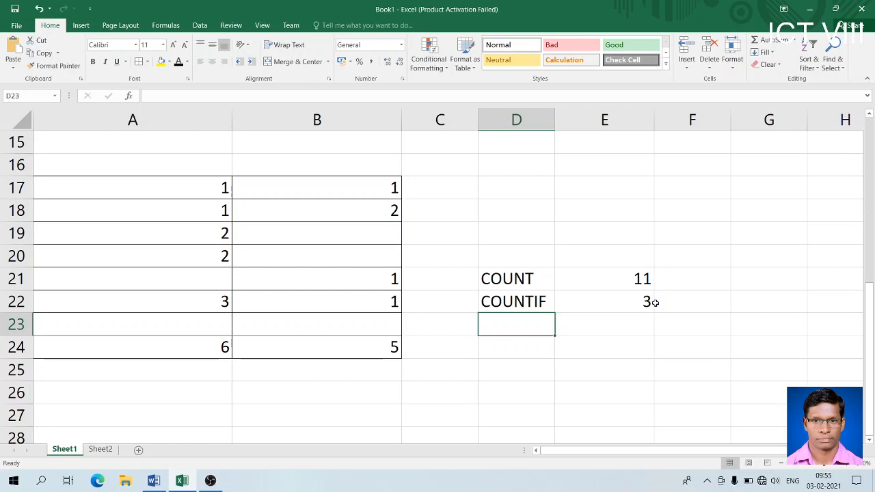
- Change the COUNTIF criterion in E22 from 2 to 1, giving 5
left_click(643, 302)
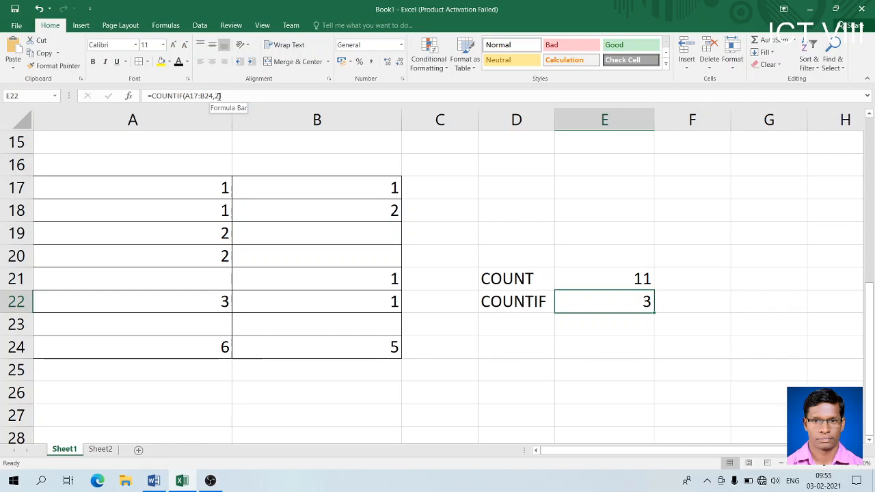
double_click(576, 302)
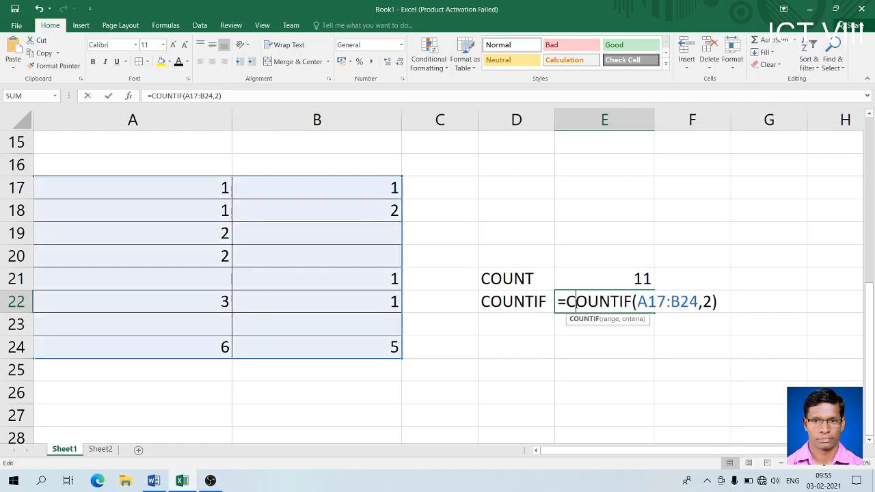
left_click(710, 302)
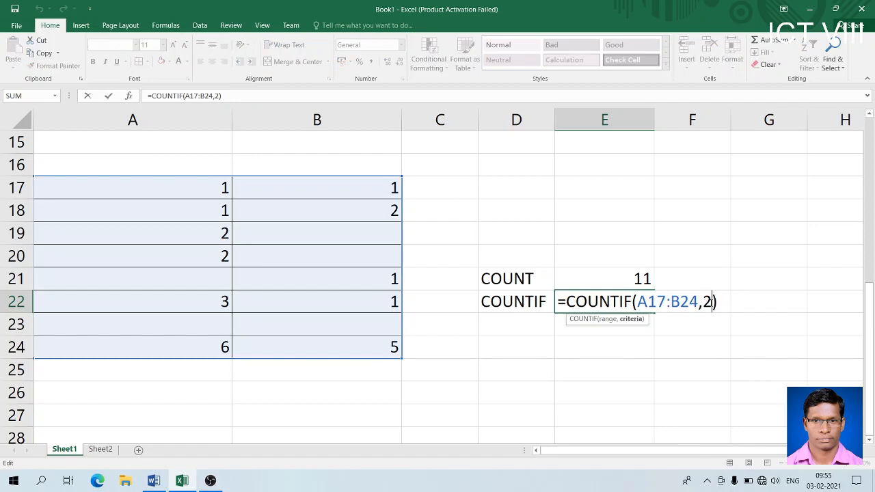
key("BackSpace")
type("1")
key("Return")
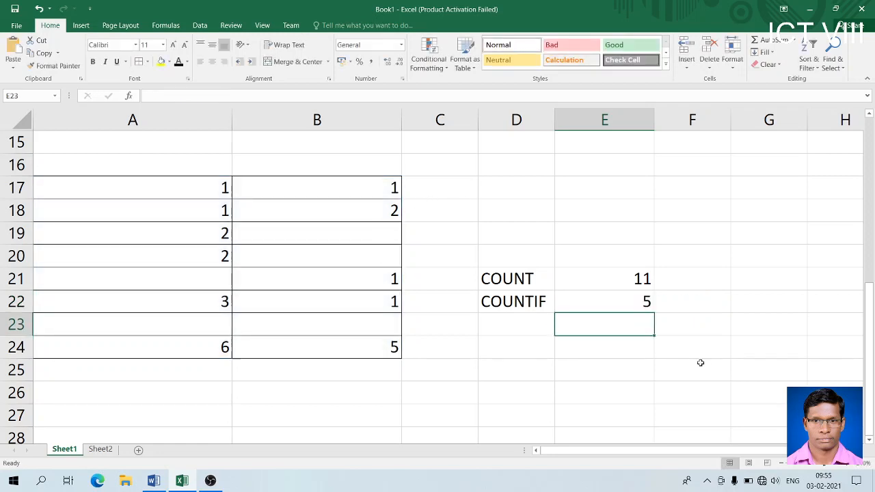
- Change the COUNTIF criterion to 5, returning 1, and review the COUNT and COUNTIF cells
left_click(643, 300)
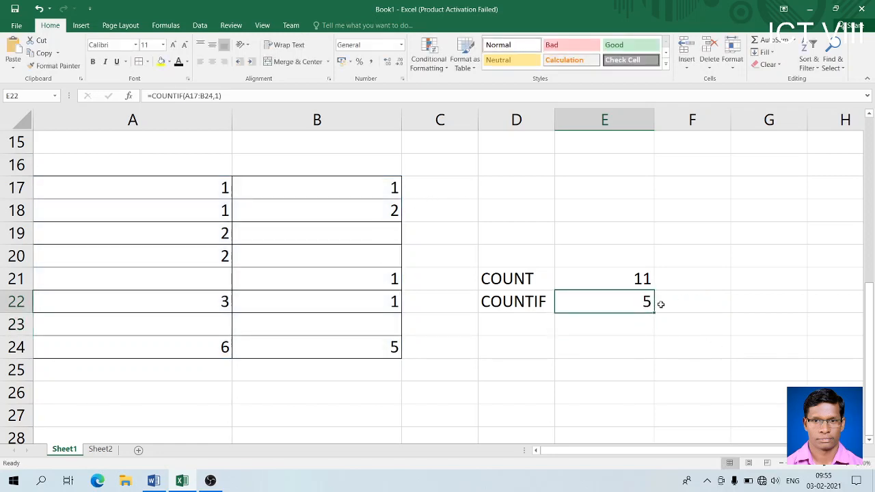
double_click(645, 301)
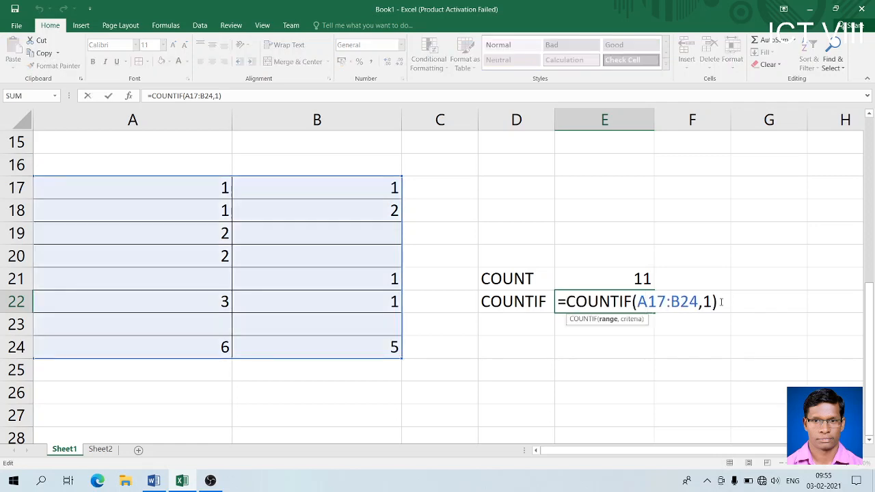
key("BackSpace")
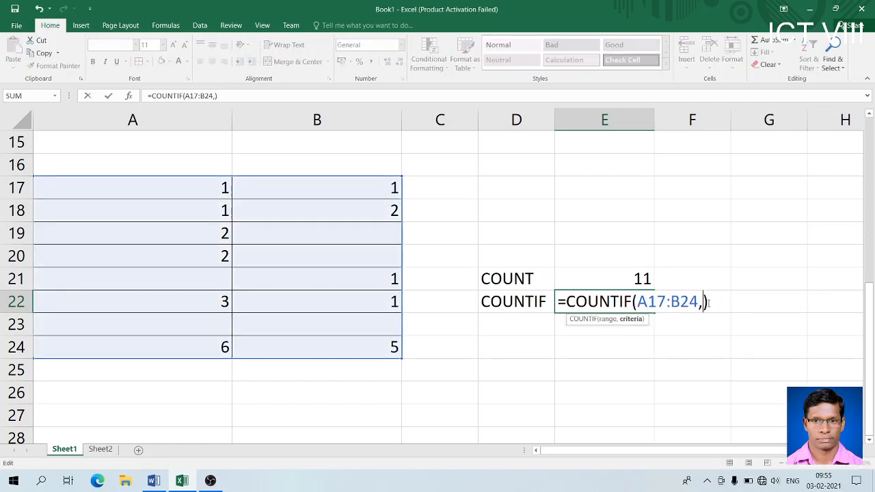
type("5")
key("Return")
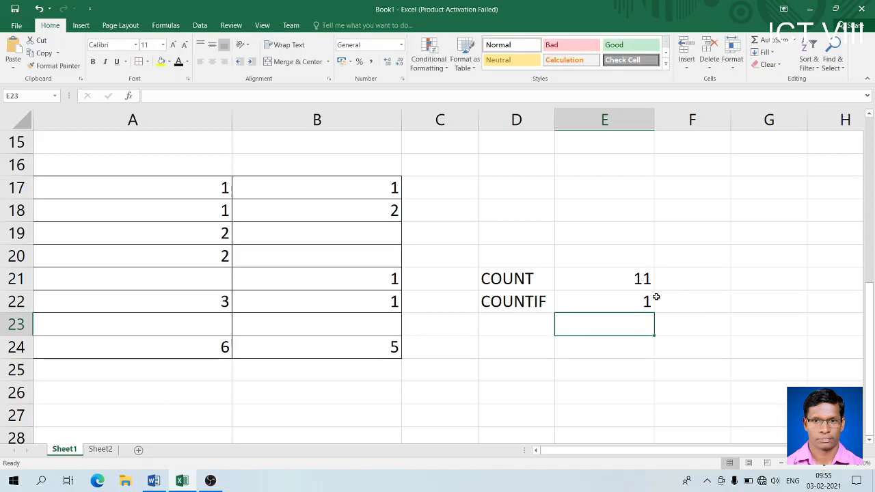
left_click(619, 282)
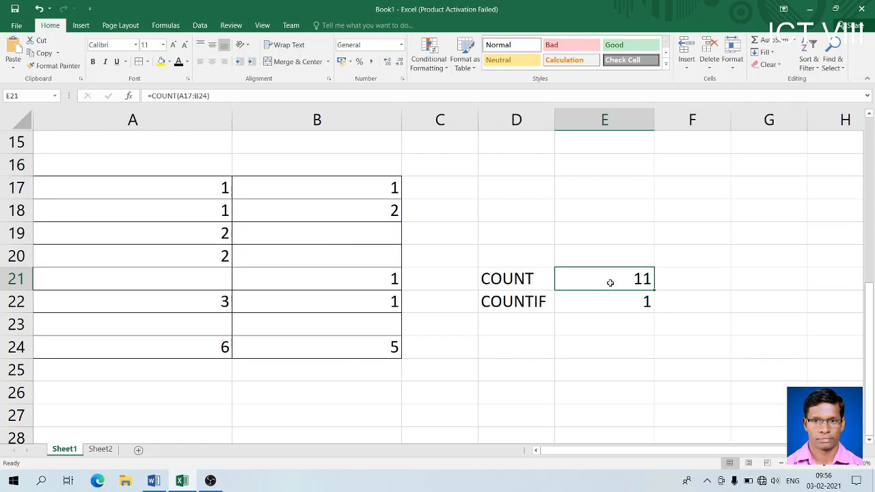
left_click(599, 304)
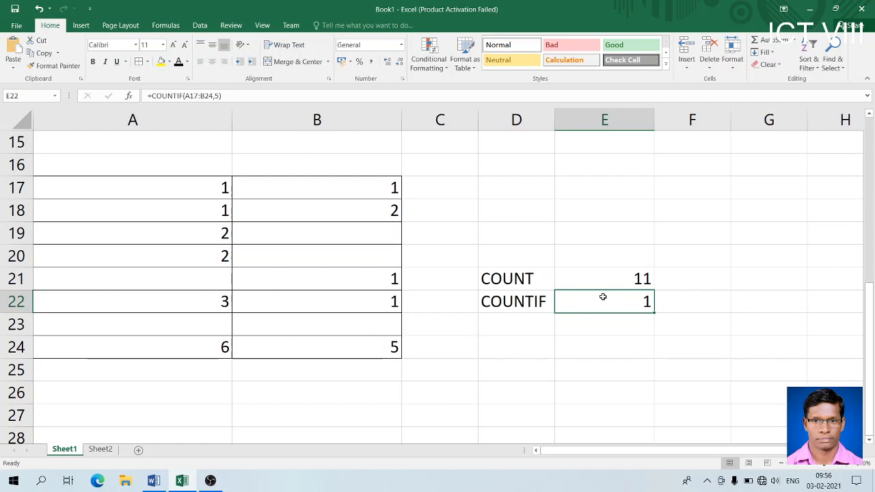
left_click(527, 276)
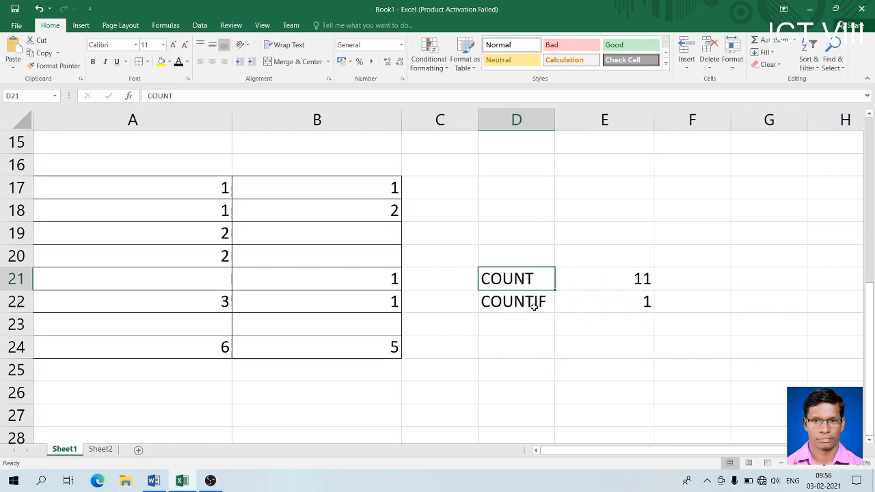
left_click(534, 306)
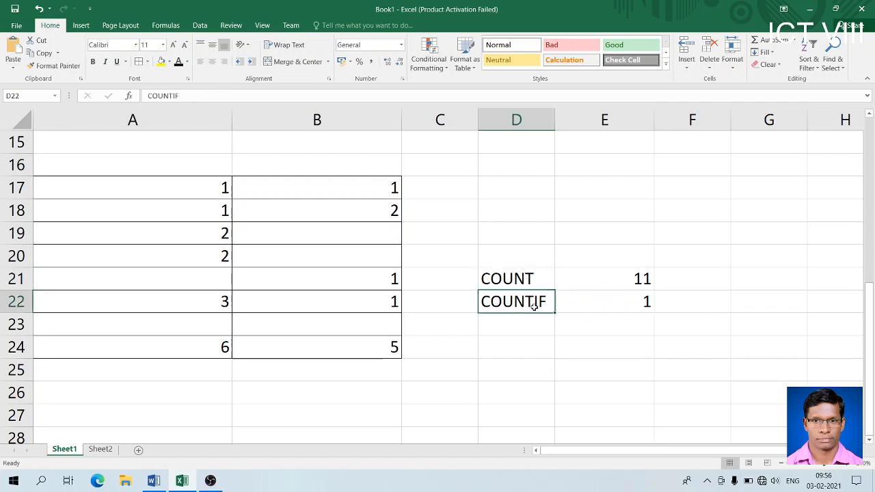
left_click(208, 481)
- Scroll the Word notes to the Logical AND/OR/NOT section, then return to Excel and add a new sheet
left_click(209, 481)
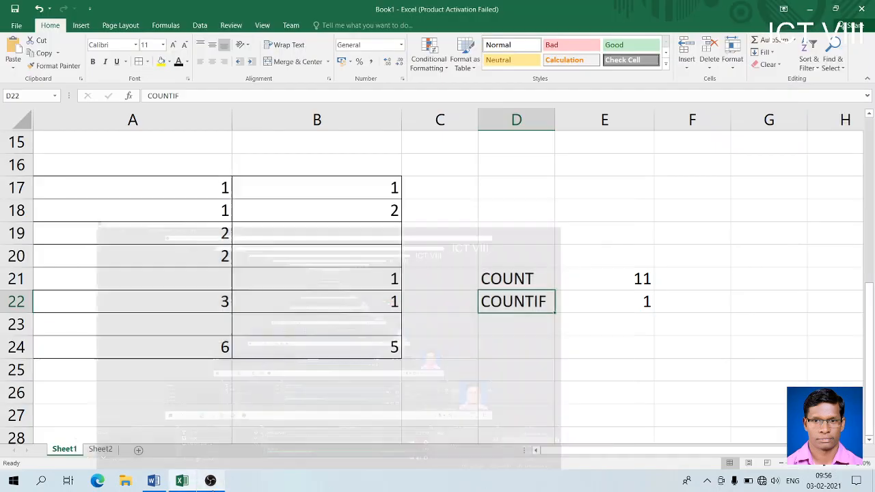
left_click(183, 480)
left_click(153, 480)
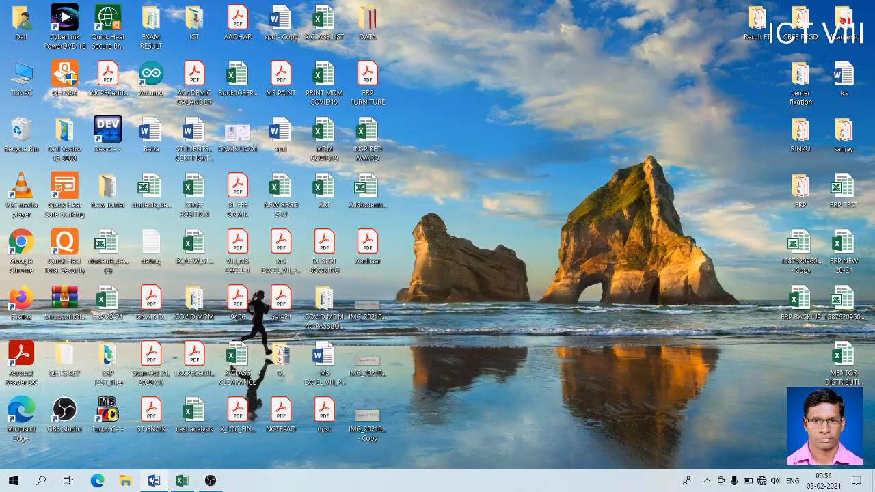
left_click(153, 480)
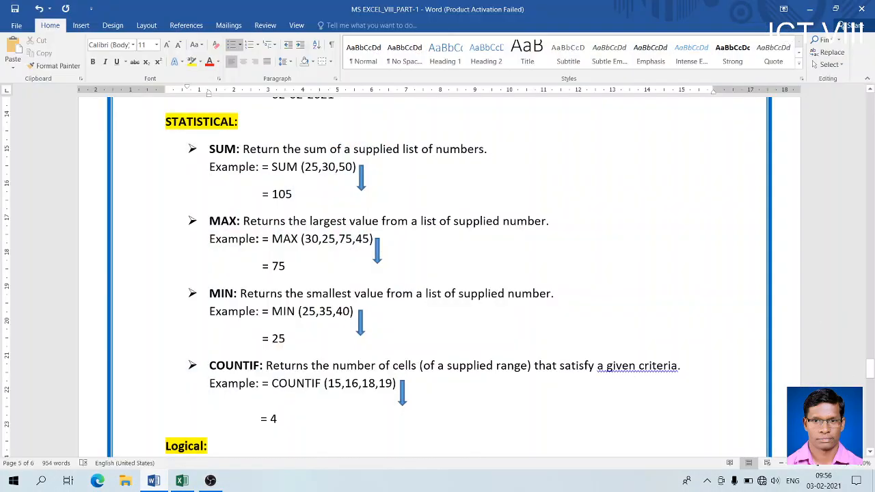
left_click(871, 453)
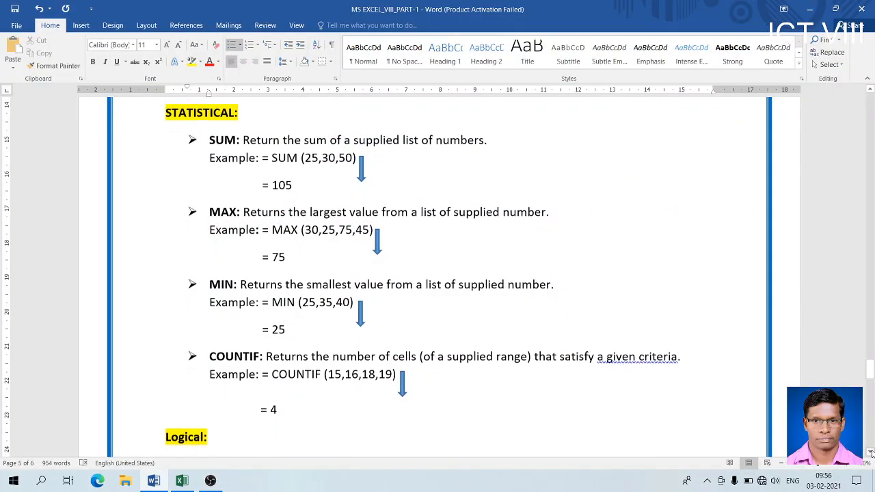
left_click(870, 452)
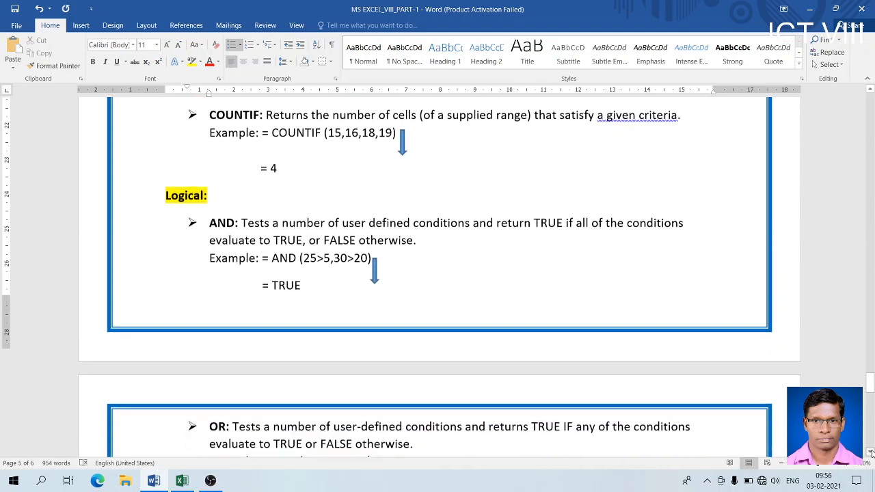
left_click(870, 452)
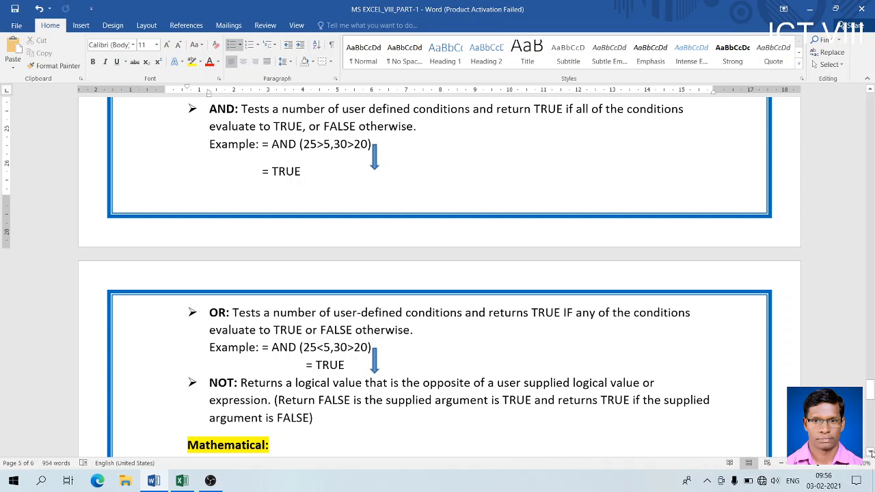
key("alt+Tab")
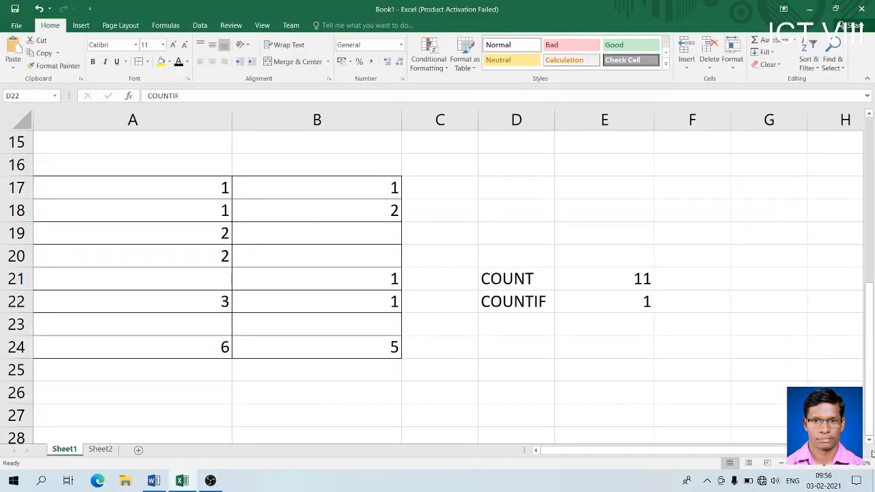
left_click(139, 452)
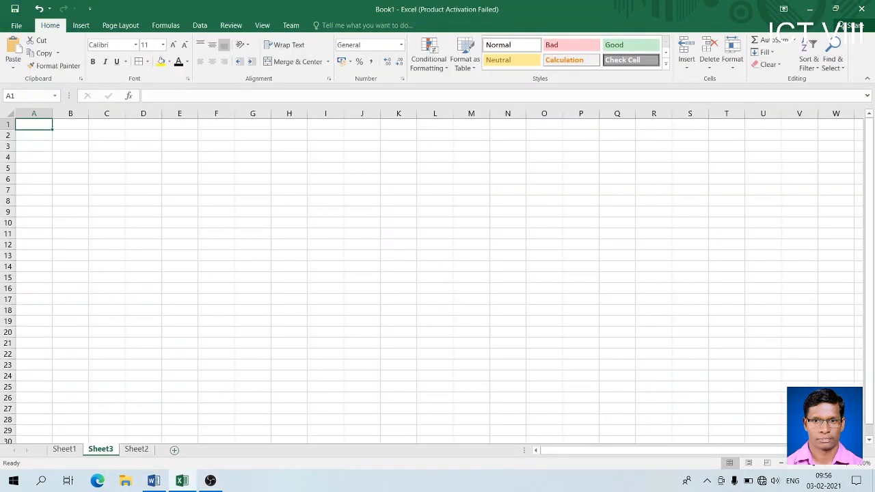
- Zoom in and type the labels AND, OR and NOT in A1, A3 and A5
left_click(846, 463)
left_click(846, 463)
left_click(846, 463)
left_click(846, 463)
left_click(845, 464)
left_click(846, 463)
left_click(846, 464)
left_click(845, 464)
left_click(845, 464)
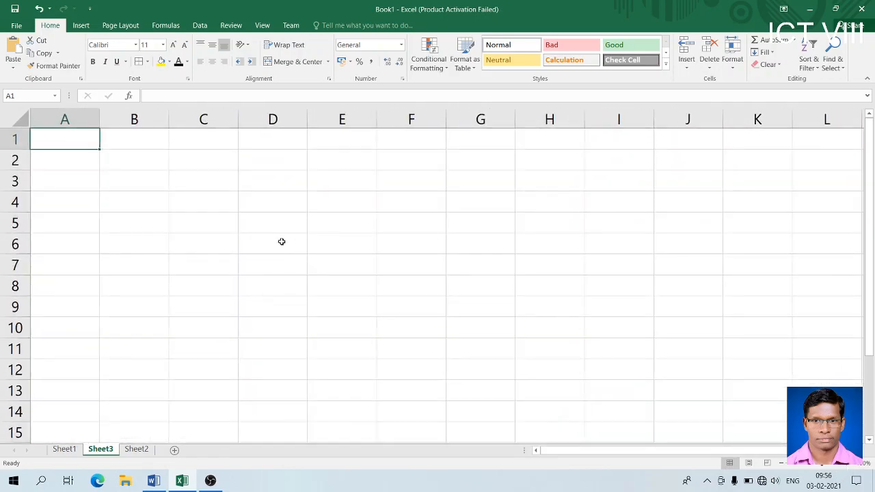
type("AND")
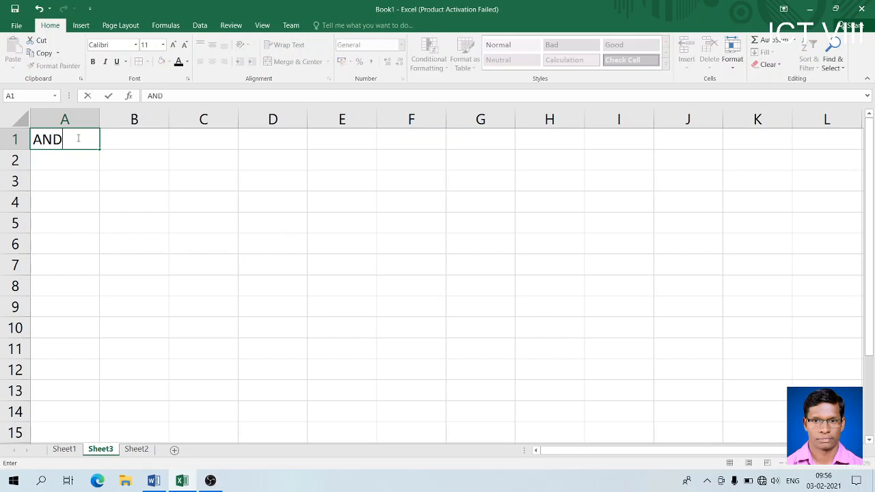
key("Return")
key("Return")
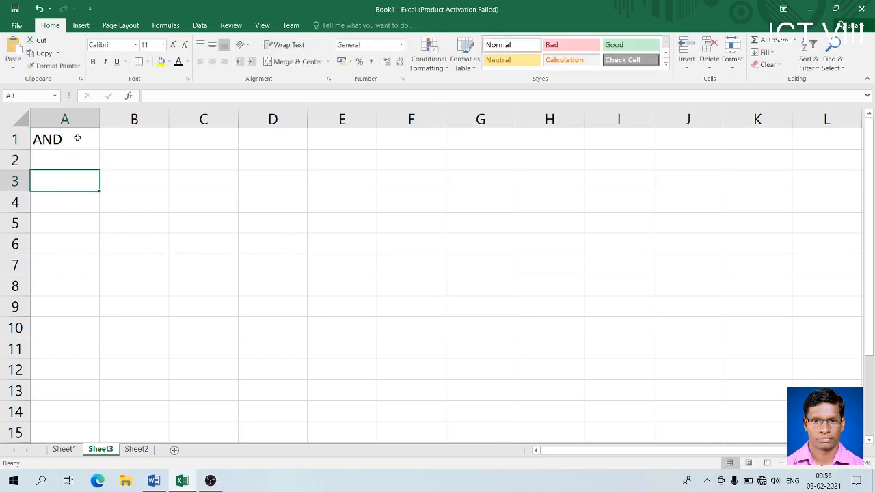
type("OR")
key("Return")
key("Return")
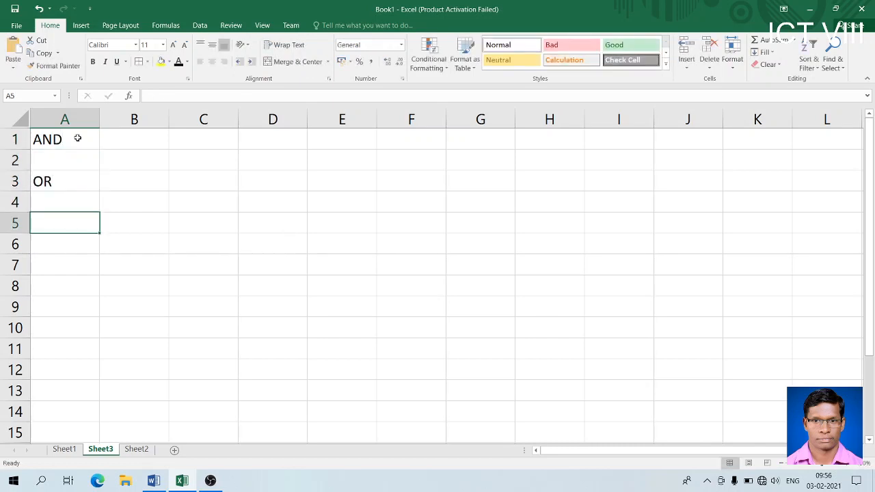
type("NOT")
key("Tab")
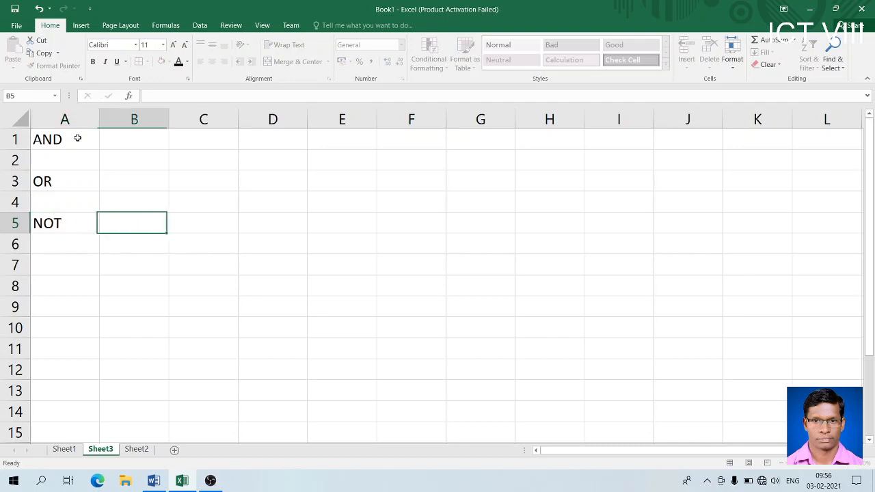
- Widen column B and enter =AND(10>4,5>2) in B1, showing TRUE
left_click_drag(170, 114, 335, 136)
left_click(242, 134)
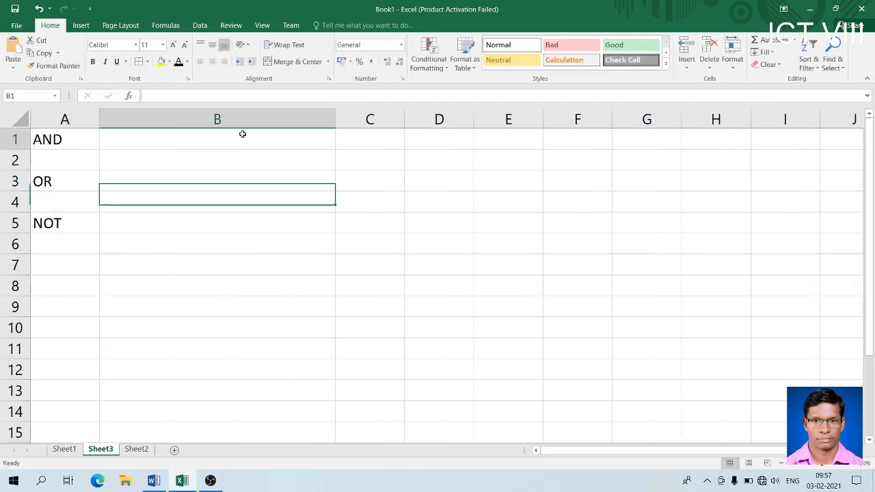
type("=A")
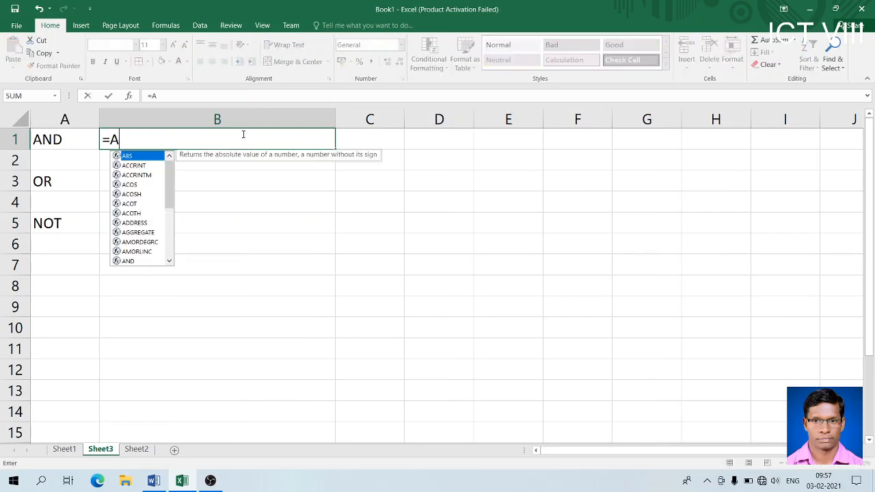
type("ND(")
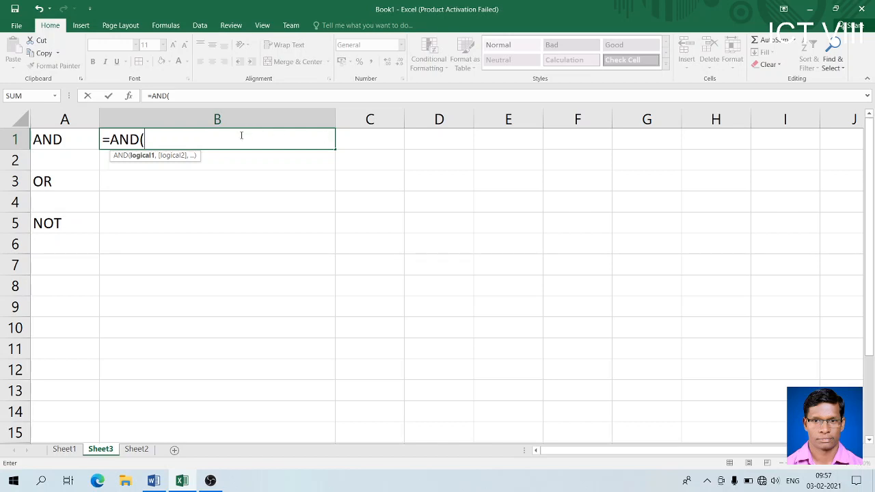
type("10>4")
type(",")
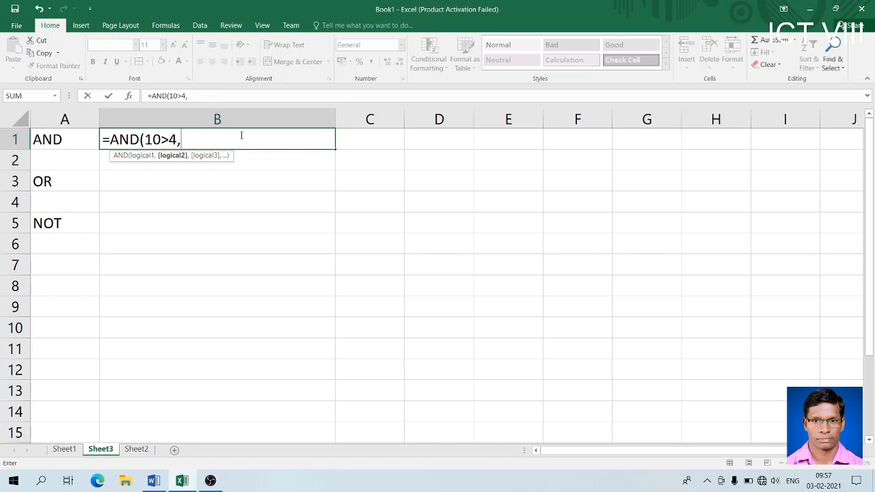
type("5>2)")
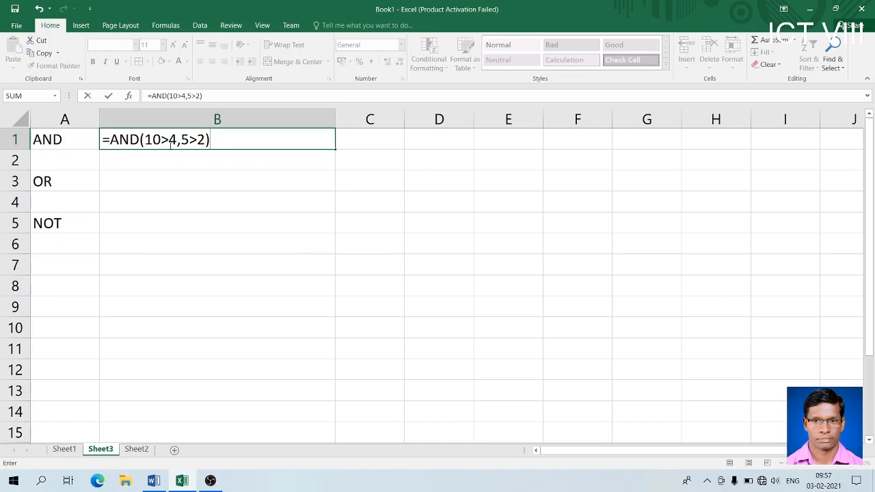
key("Return")
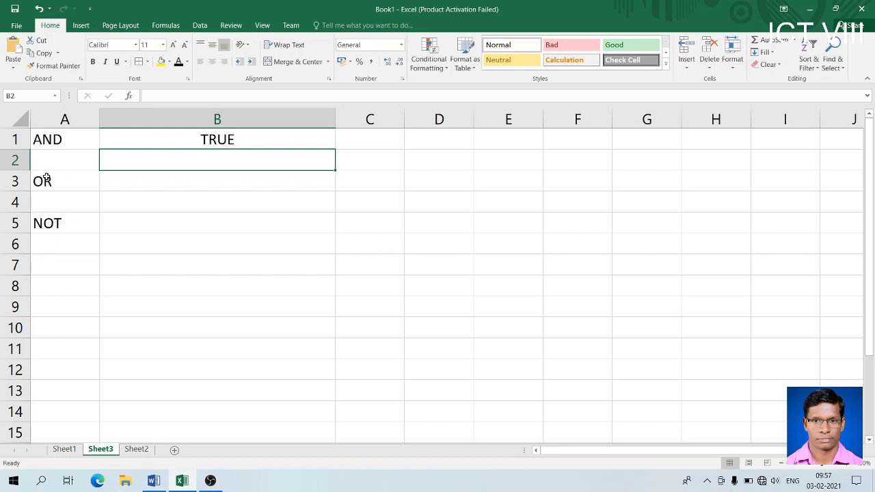
- Clear the OR and NOT labels from column A
left_click(46, 178)
key("BackSpace")
key("Return")
key("Return")
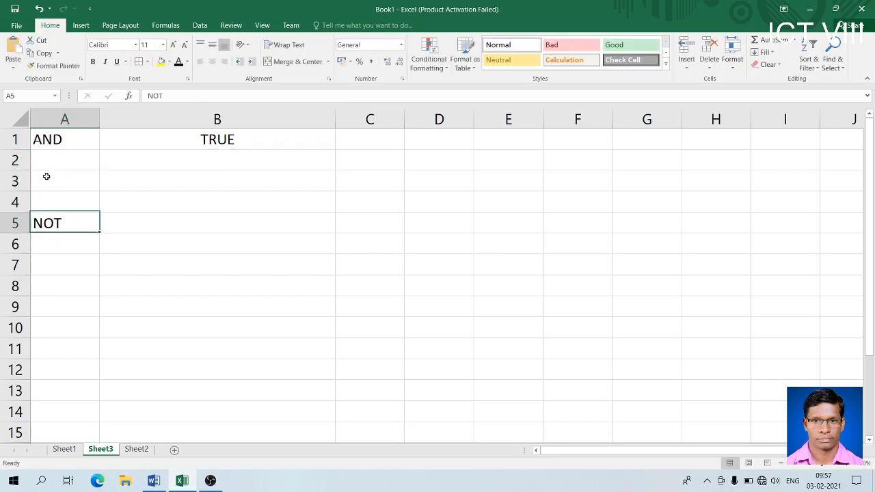
key("BackSpace")
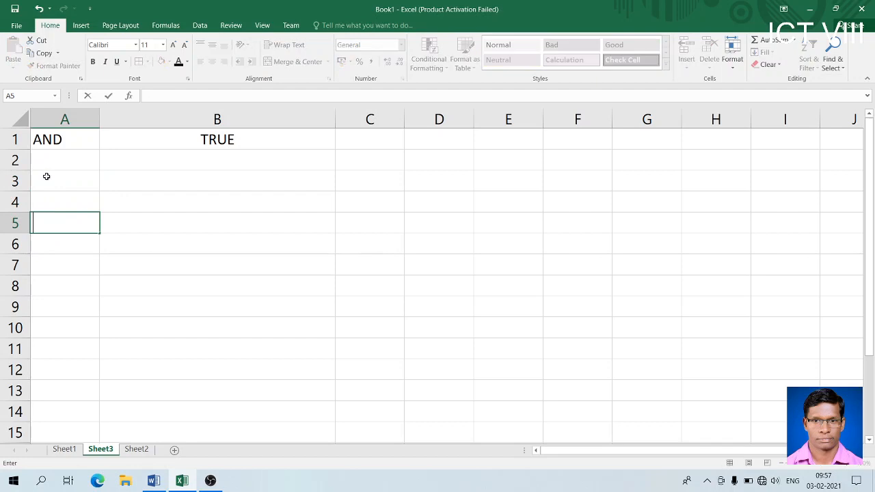
left_click(216, 139)
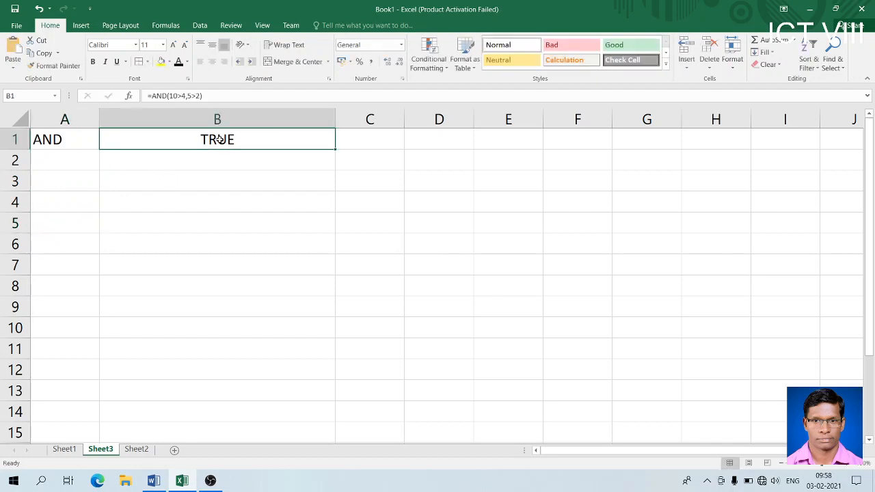
- Enter CONDITION1 in B1, narrow column B to fit it, and widen column C
type("CO")
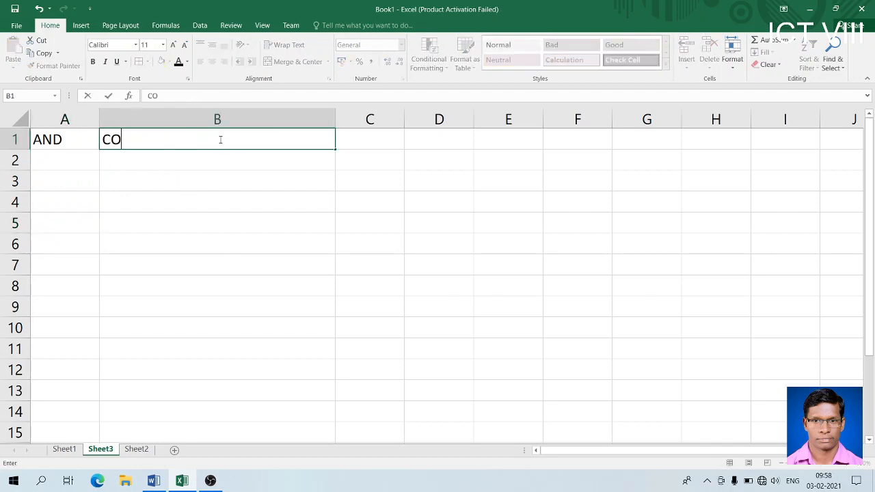
type("NDITION1")
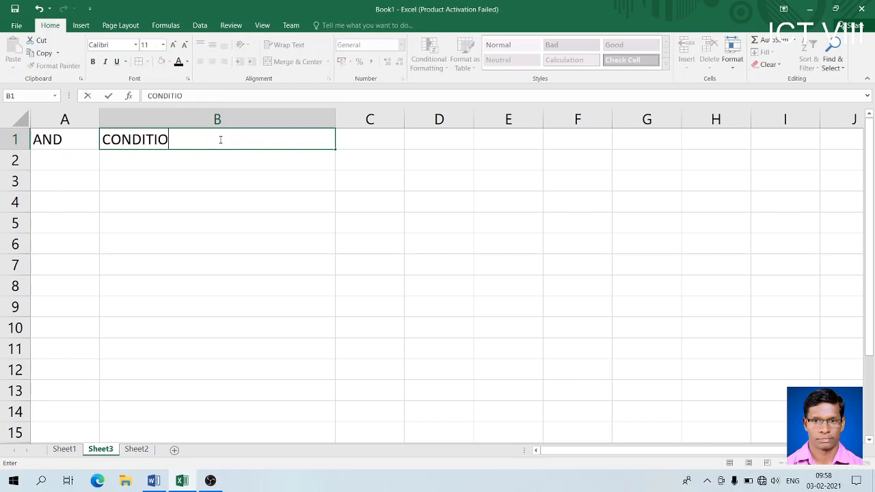
key("ctrl+Return")
key("Tab")
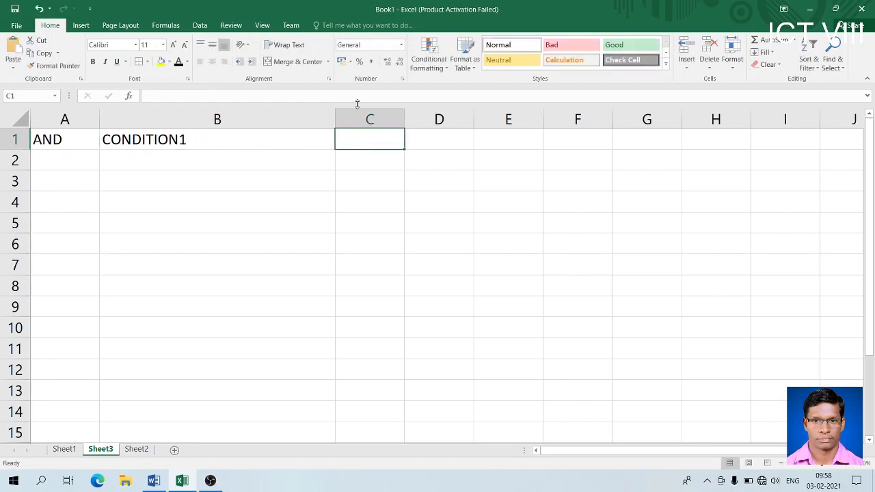
left_click_drag(335, 117, 235, 117)
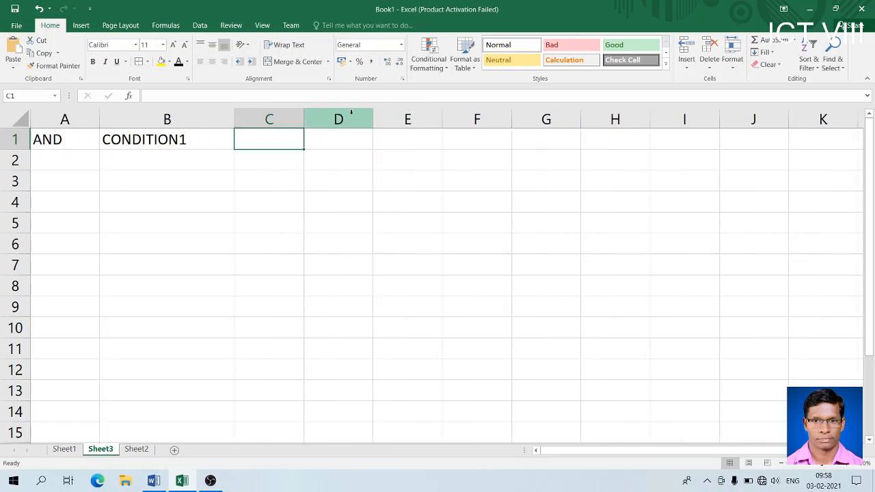
left_click_drag(304, 117, 362, 117)
- Enter the headings CONDITION2 in C1 and STATUS in D1
type("CO")
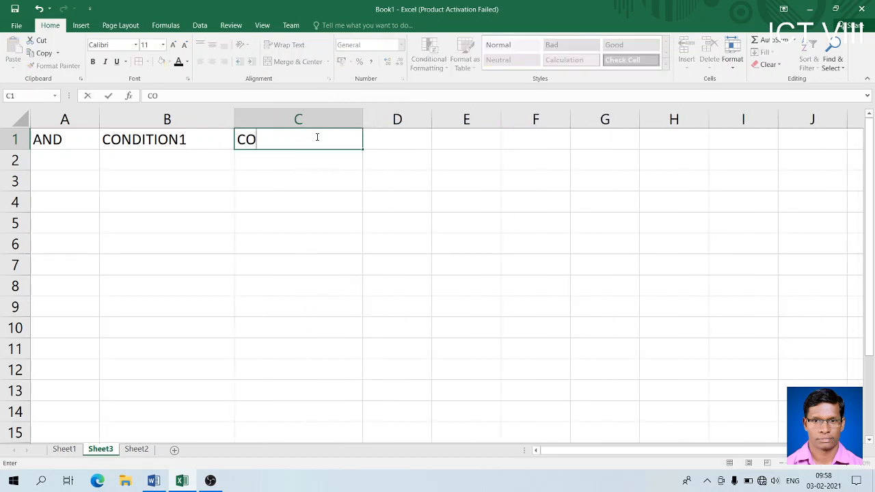
type("NDITION2")
key("Tab")
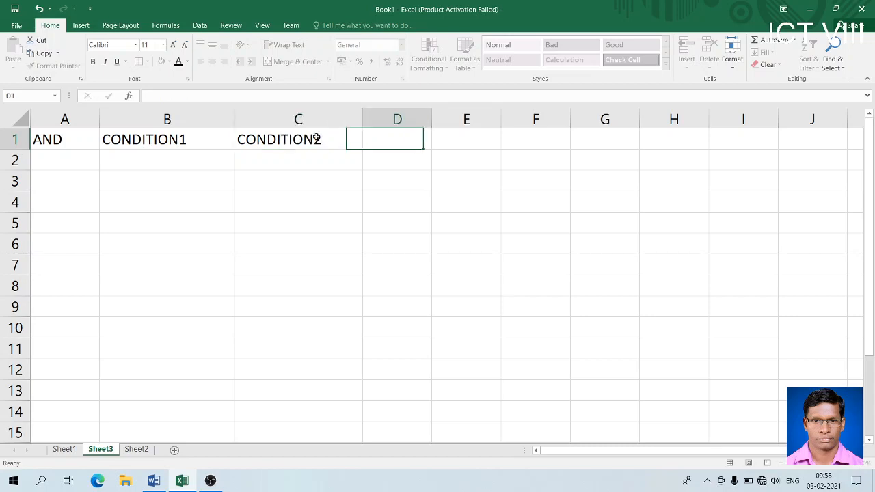
type("STATUS")
left_click(412, 159)
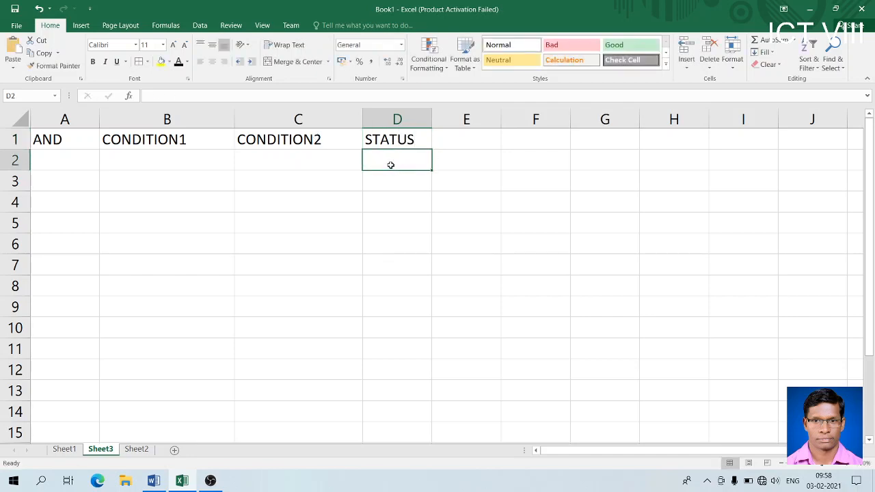
- Enter =AND(B2,C2) in D2, which shows #VALUE! for the empty conditions
type("=")
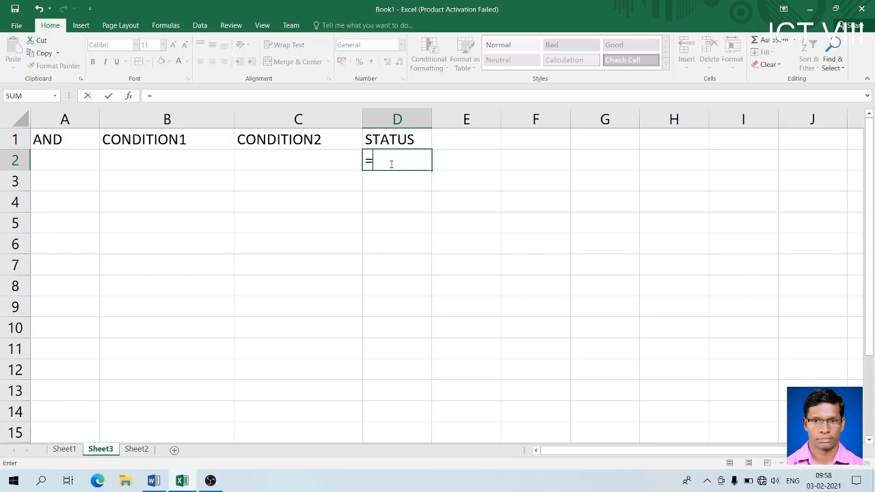
type("AND(")
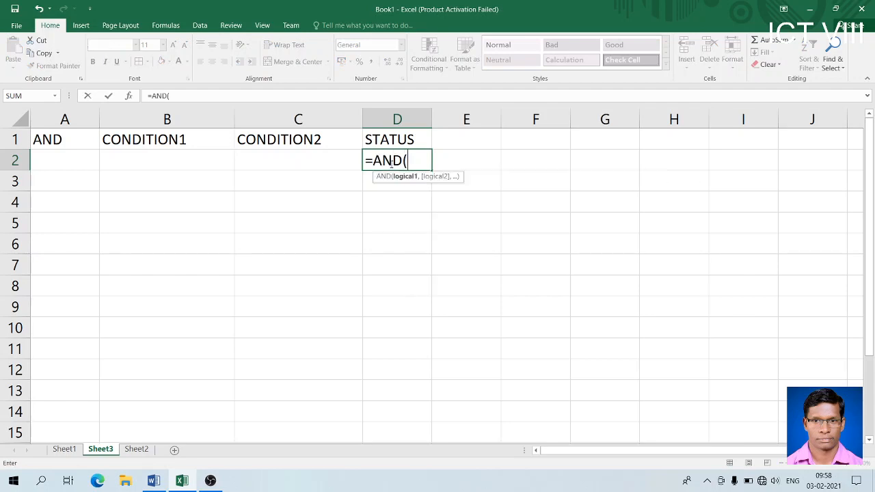
left_click(218, 162)
type(",")
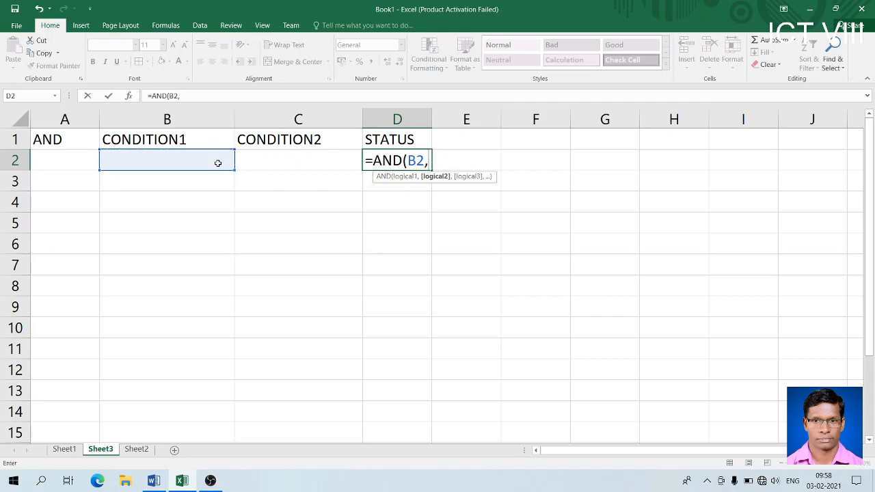
left_click(273, 158)
type(")")
key("Return")
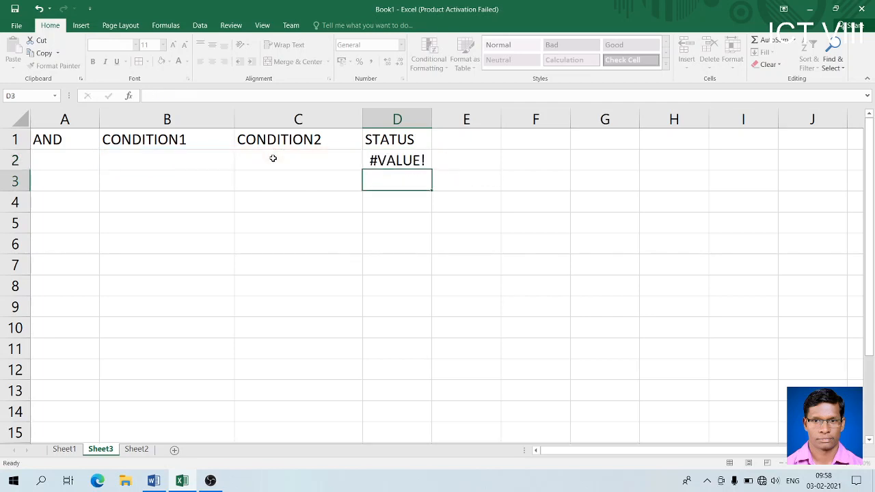
- Widen column D slightly and check the D2 formula against cell B2
left_click_drag(431, 118, 440, 117)
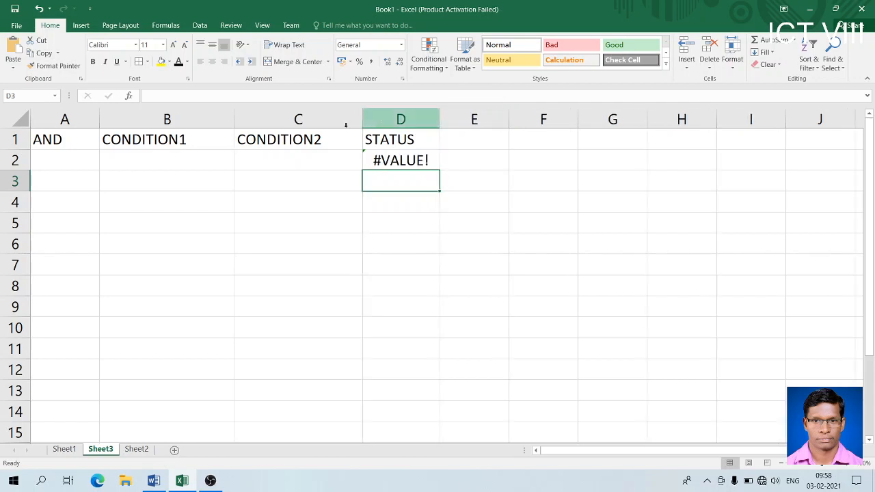
left_click(184, 161)
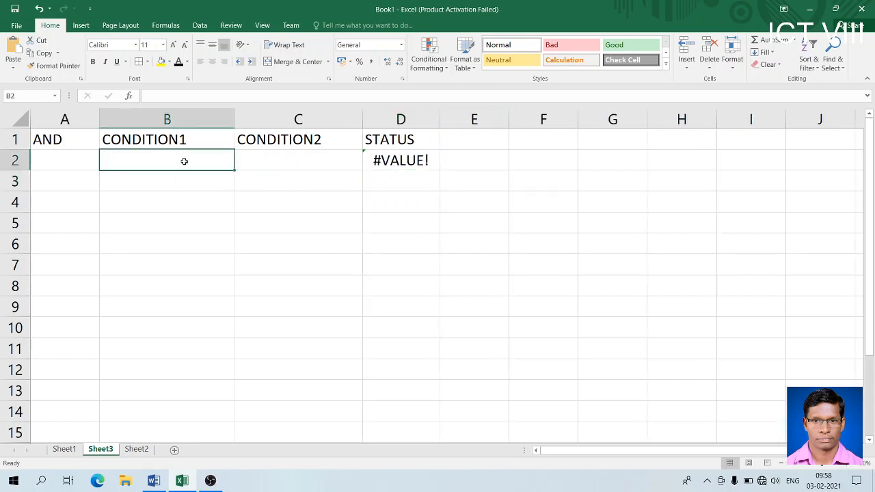
left_click(392, 157)
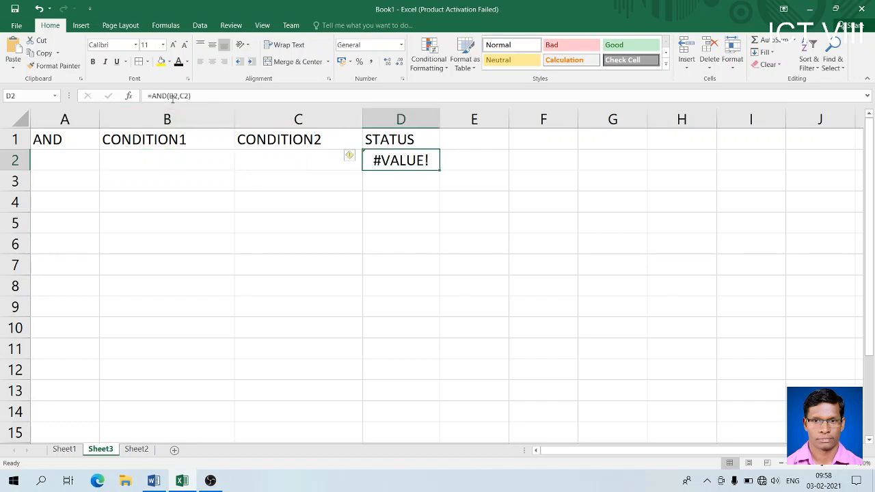
left_click(174, 159)
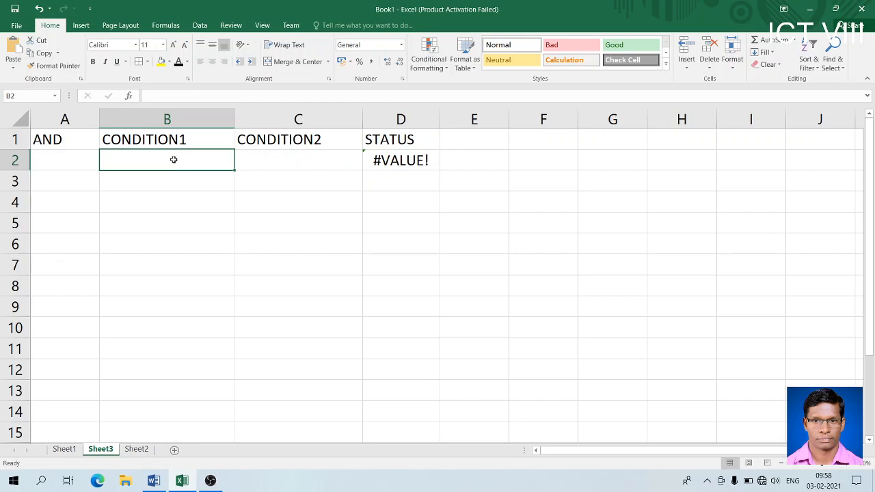
- Enter the conditions 10>5 in B2 (replacing 5>10) and 5>2 in C2
type("5>10")
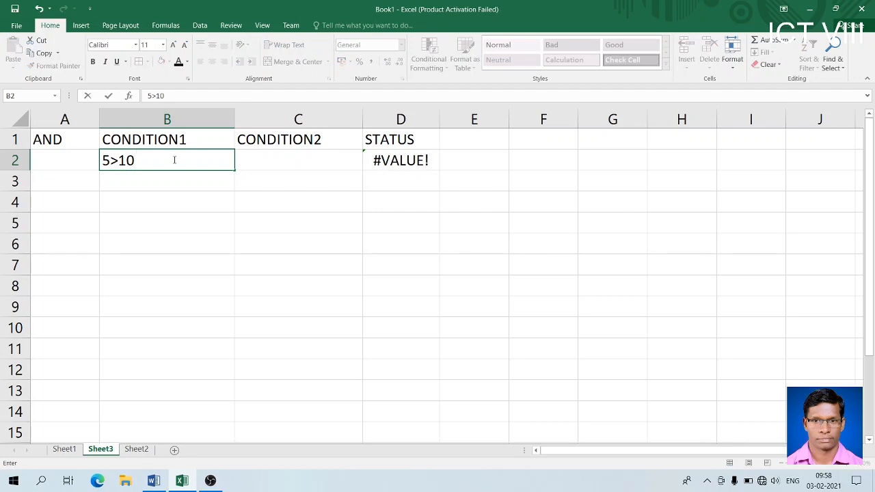
key("Return")
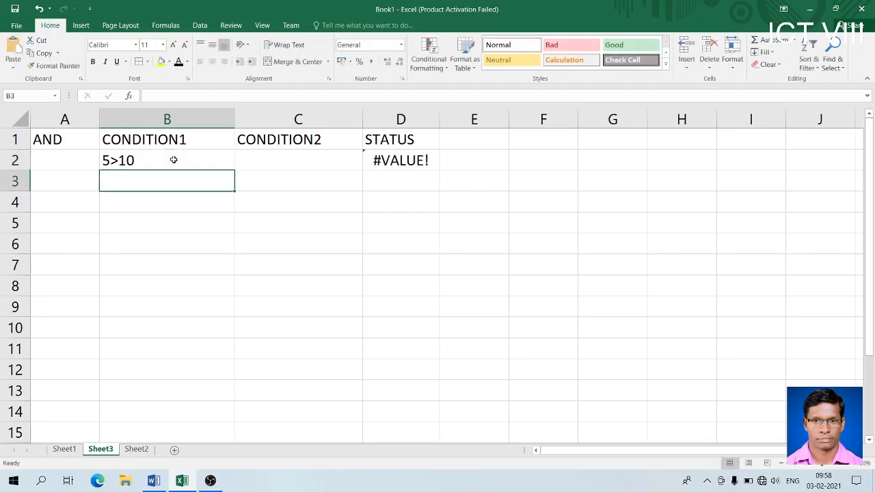
left_click(273, 155)
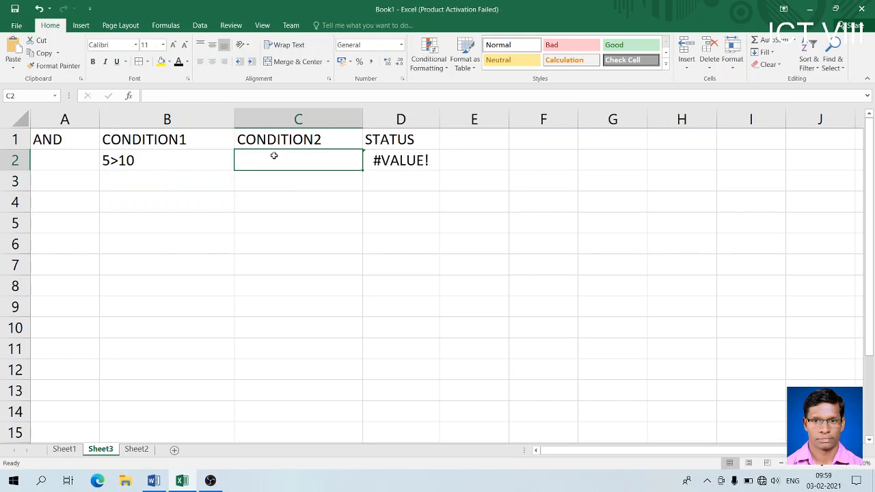
key("Left")
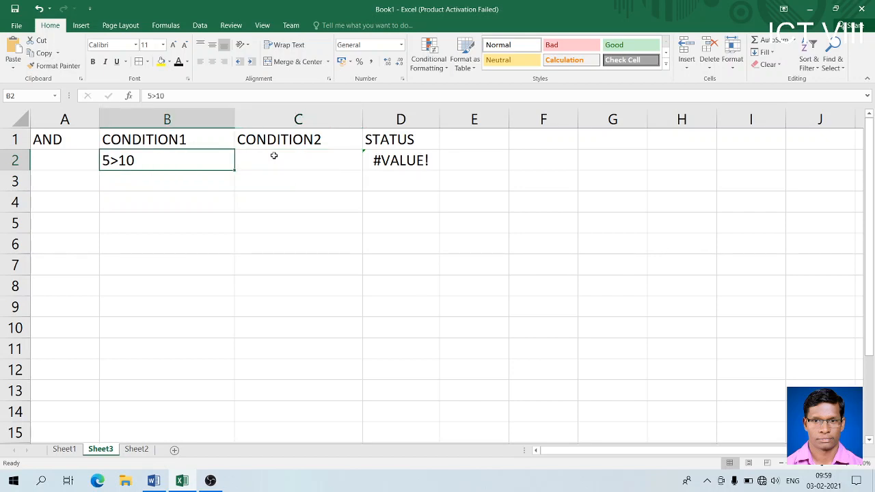
type("10>")
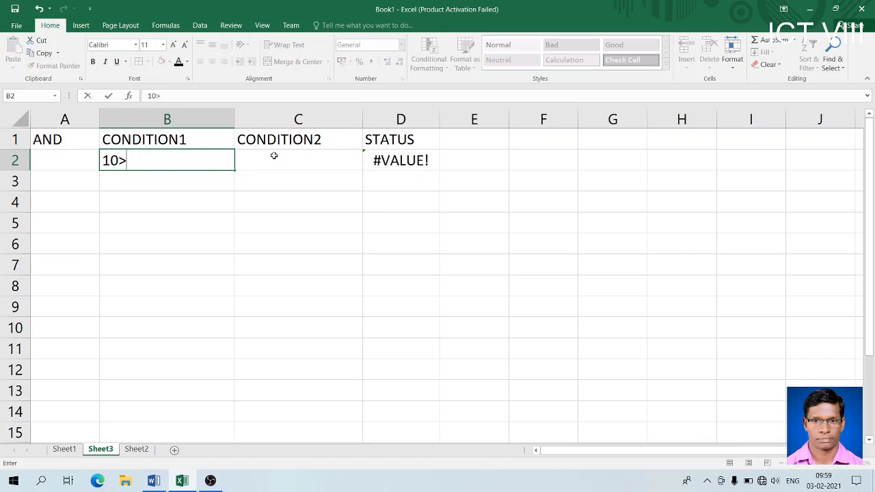
type("5")
left_click(274, 156)
type("5>2")
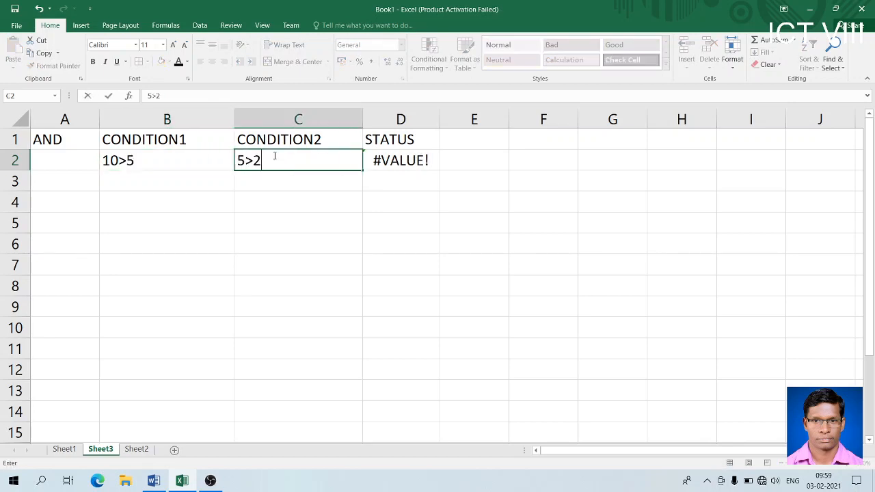
key("Return")
- Wrap the B2 and C2 condition entries in double quotes
left_click(176, 161)
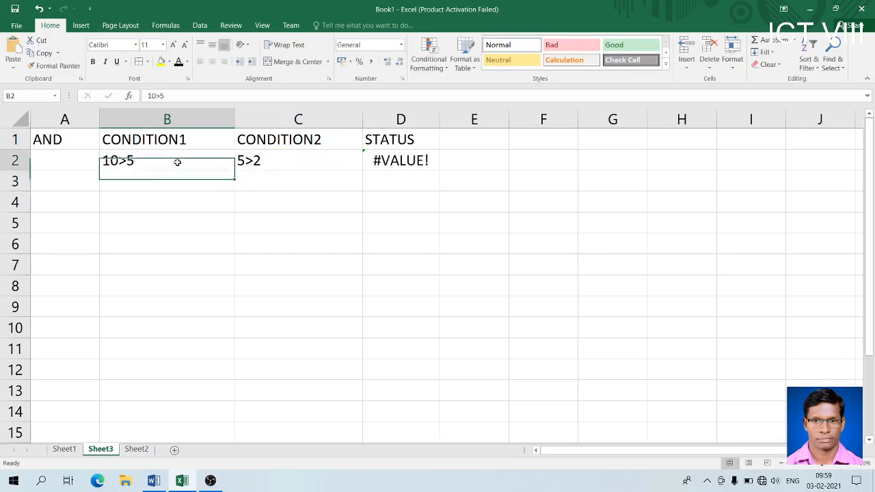
double_click(102, 159)
type("\"")
left_click(149, 161)
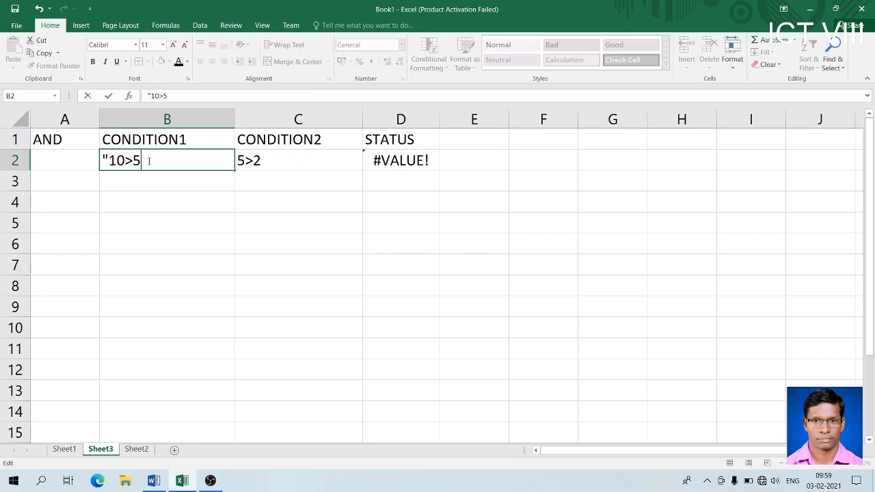
type("\"")
left_click(256, 157)
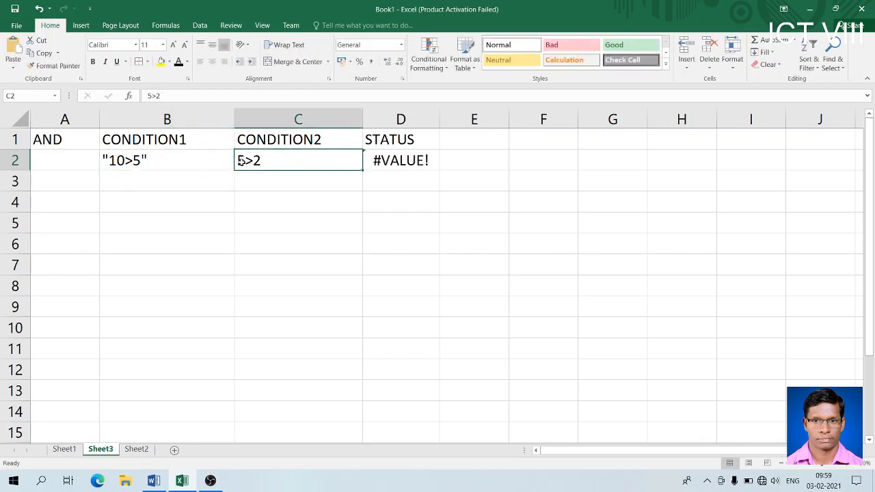
double_click(238, 160)
type("\"")
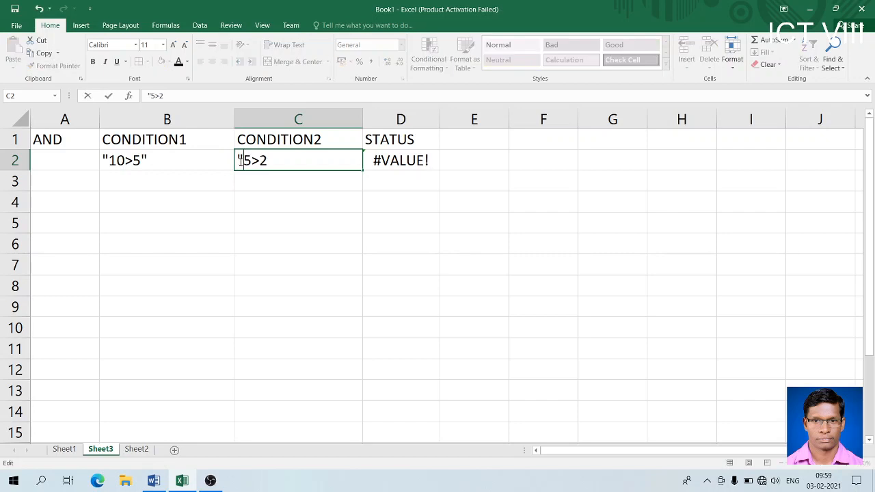
key("Right")
key("Right")
type("\"")
key("Return")
- Clear the 10>5 and 5>2 entries from B2 and C2
left_click(147, 171)
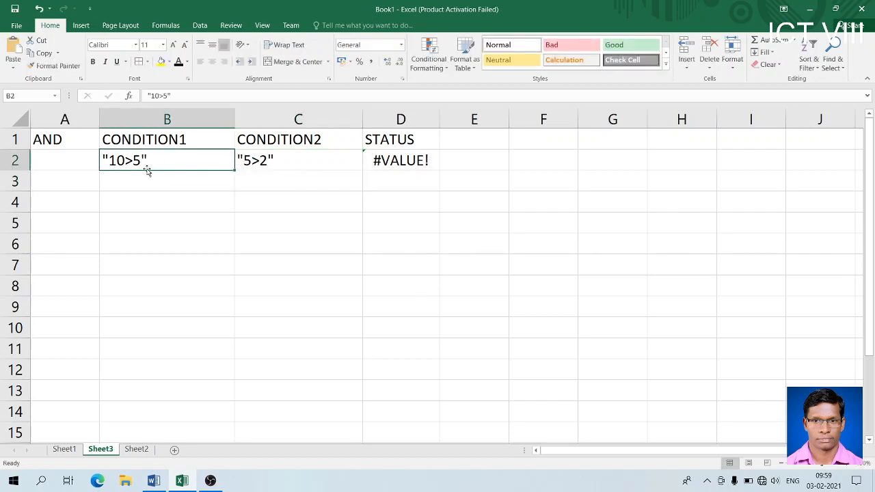
key("Delete")
key("Tab")
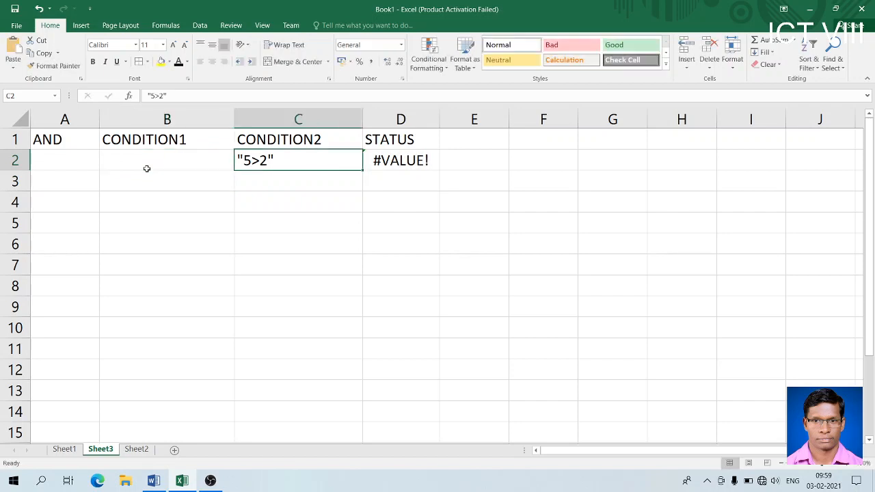
key("Return")
key("Tab")
key("Up")
key("Delete")
key("Tab")
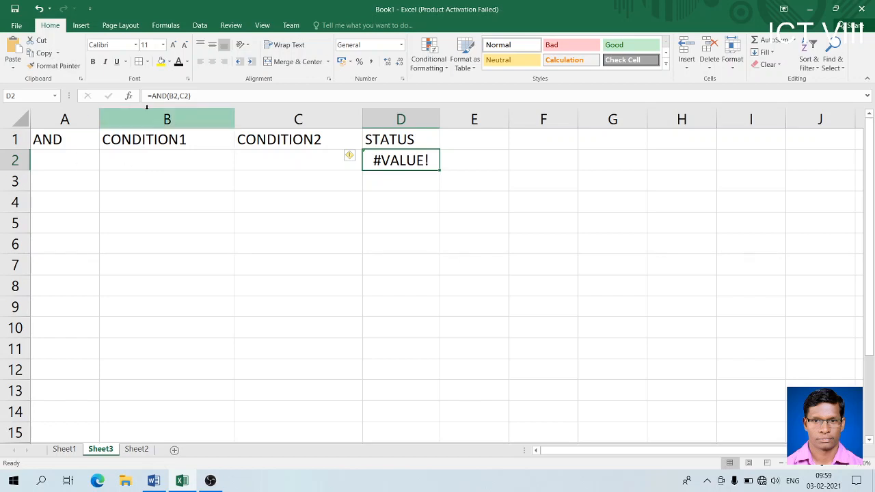
- Delete the CONDITION1 and CONDITION2 columns and widen the STATUS column, now B
left_click_drag(143, 117, 296, 118)
right_click(257, 120)
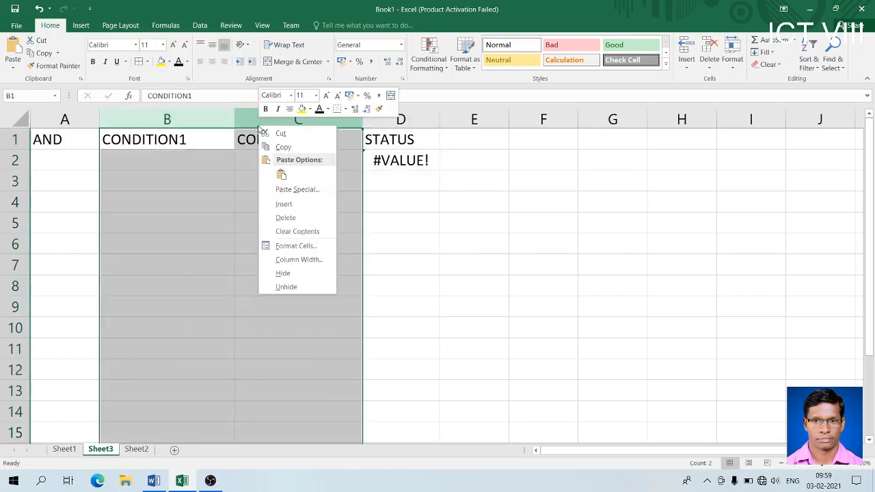
left_click(298, 218)
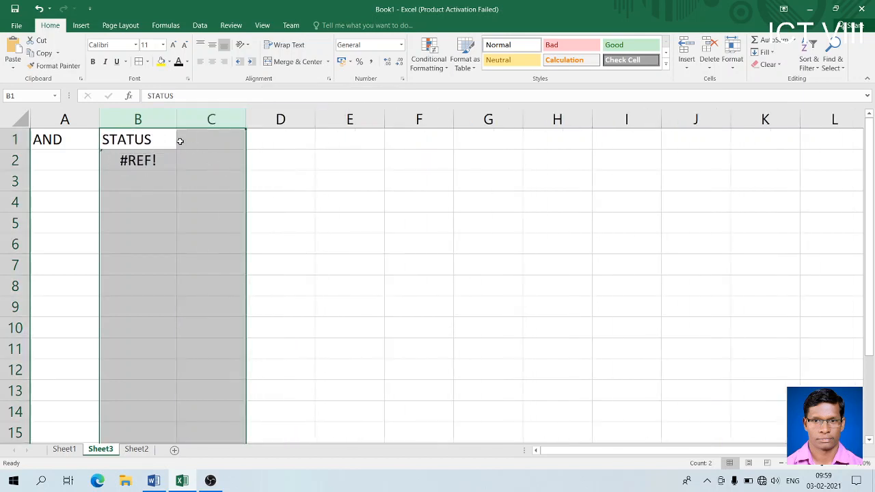
left_click(156, 133)
left_click(156, 153)
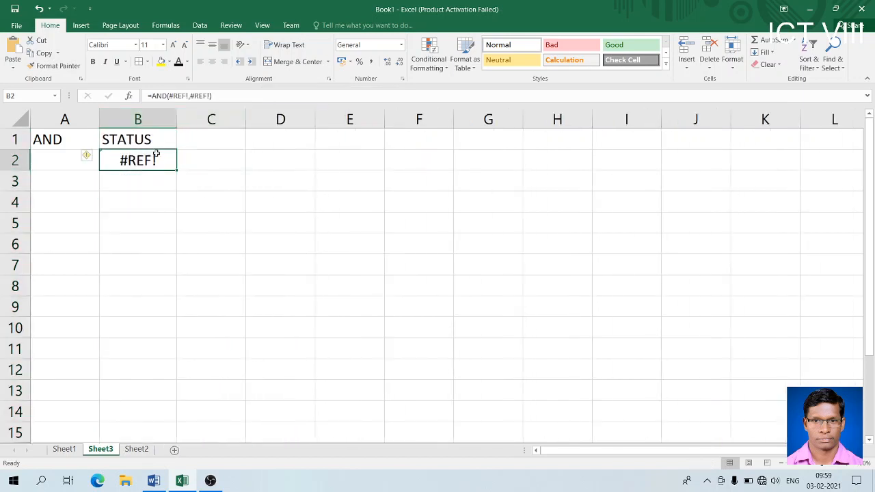
left_click_drag(177, 126, 332, 121)
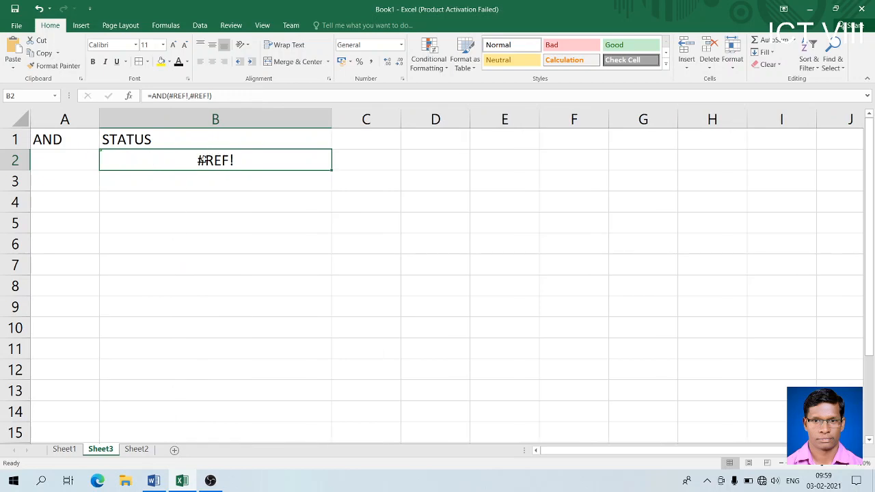
- Rewrite B2's broken formula as =AND(10>5,5>2), now showing TRUE
double_click(204, 159)
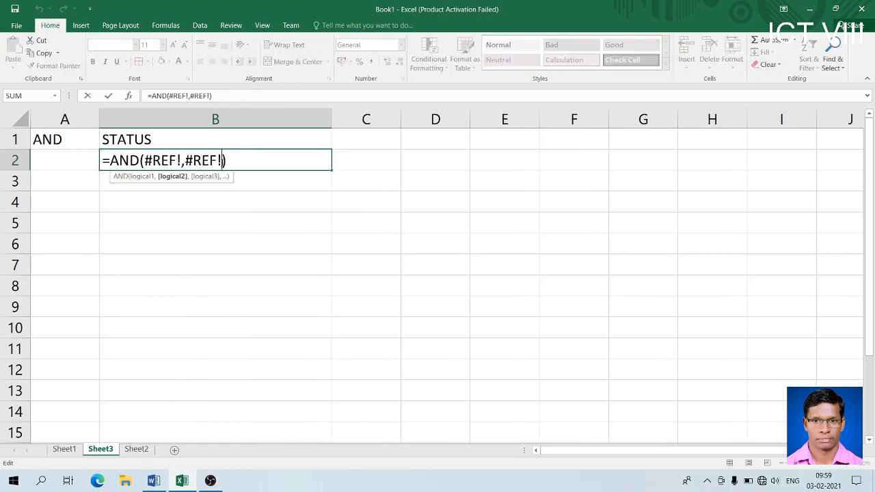
key("Delete")
key("Delete")
key("Delete")
key("BackSpace")
key("BackSpace")
key("BackSpace")
key("BackSpace")
key("BackSpace")
key("BackSpace")
key("BackSpace")
key("BackSpace")
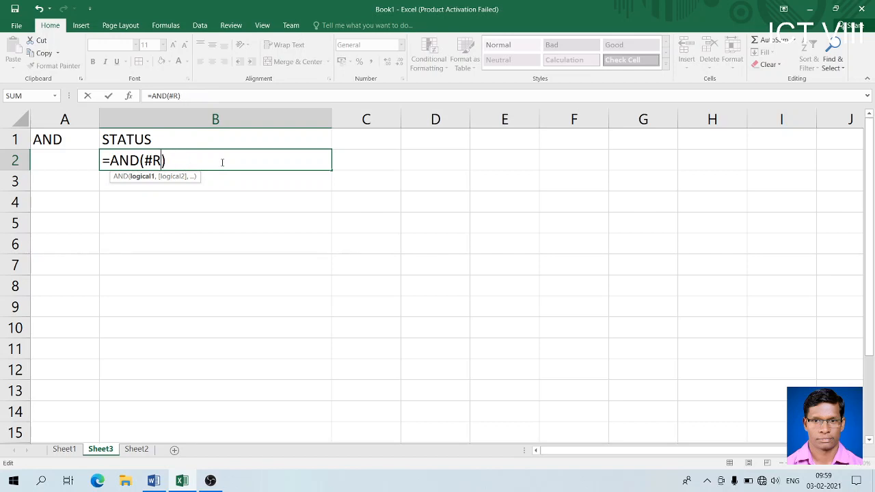
type("10>5,")
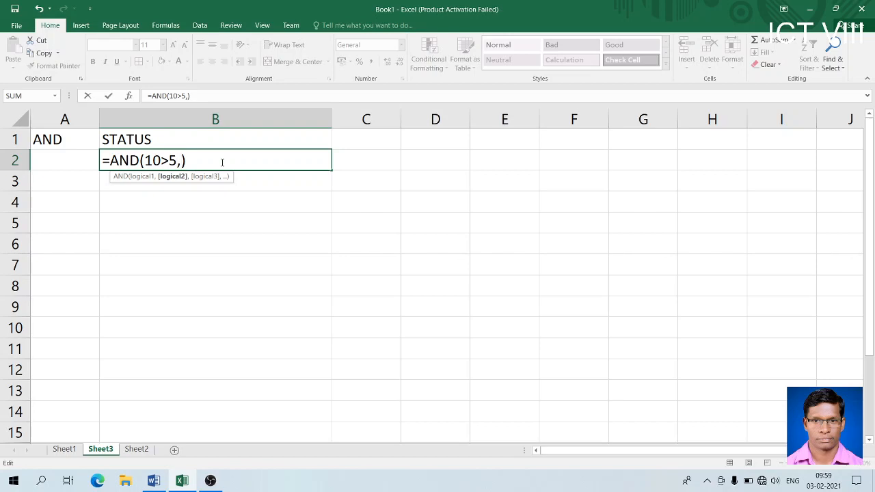
type("5>2")
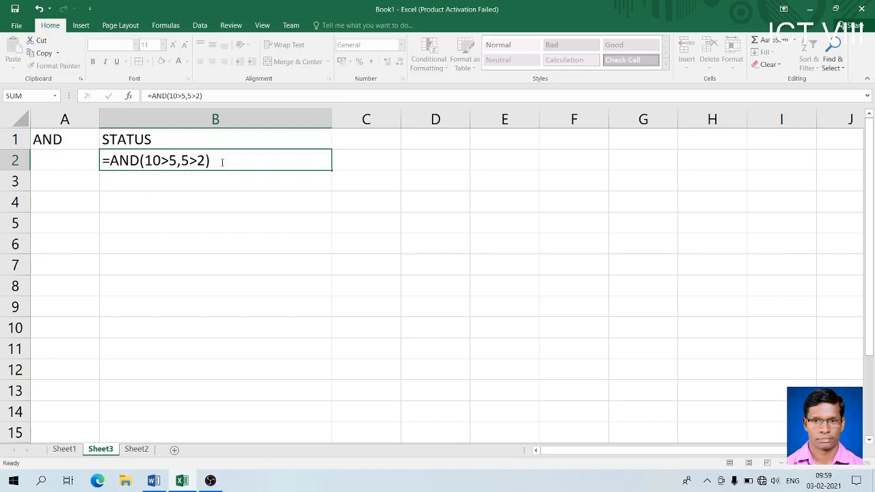
key("Return")
- Enter T in cells C2, D2 and E2
left_click(371, 157)
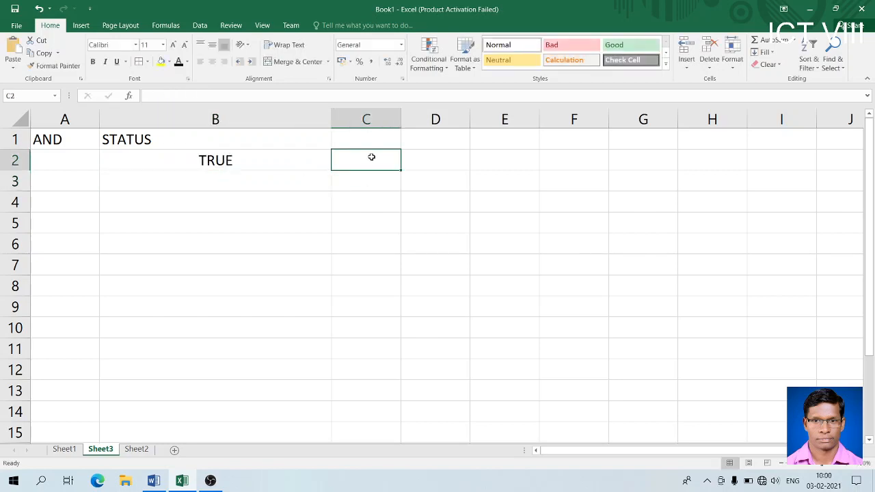
type("T")
key("Tab")
type("T")
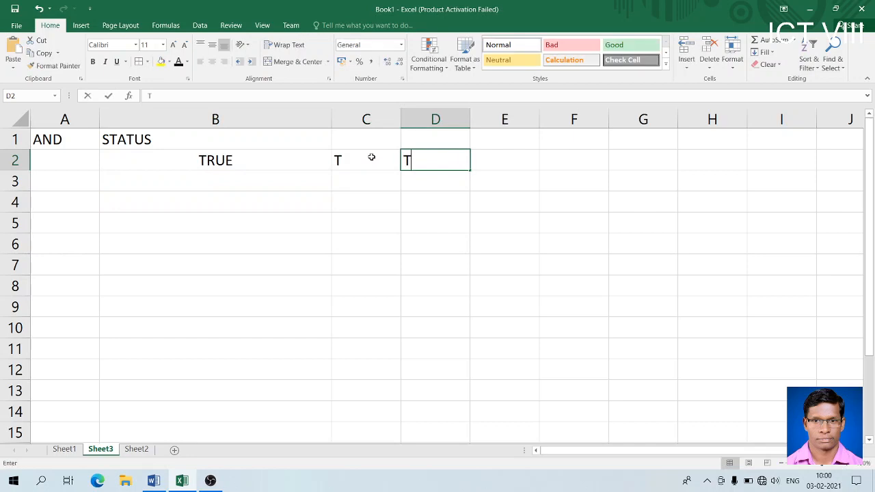
key("Tab")
type("T")
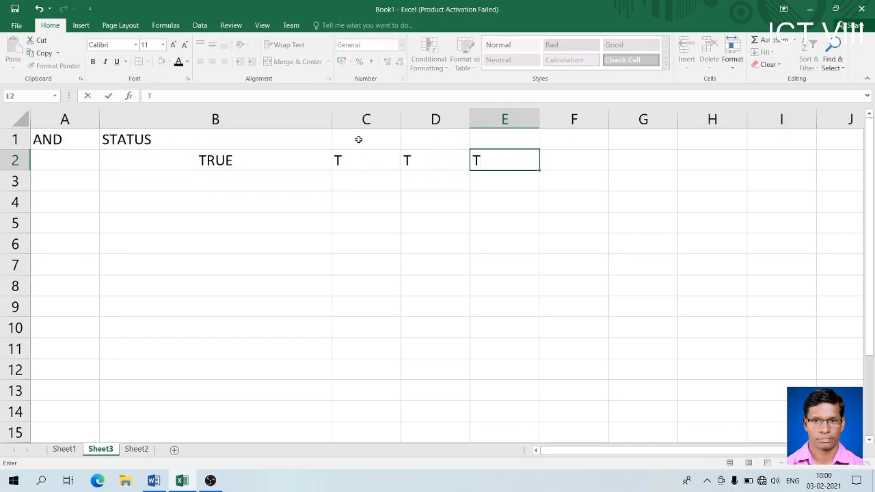
left_click(358, 139)
- Enter the headings CON1, CON2 and STATUS in C1:E1
type("CON1")
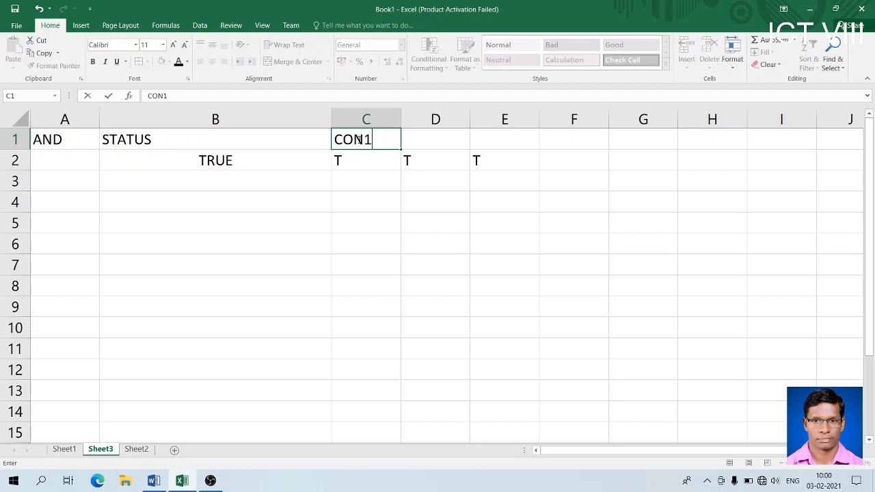
key("Tab")
type("C")
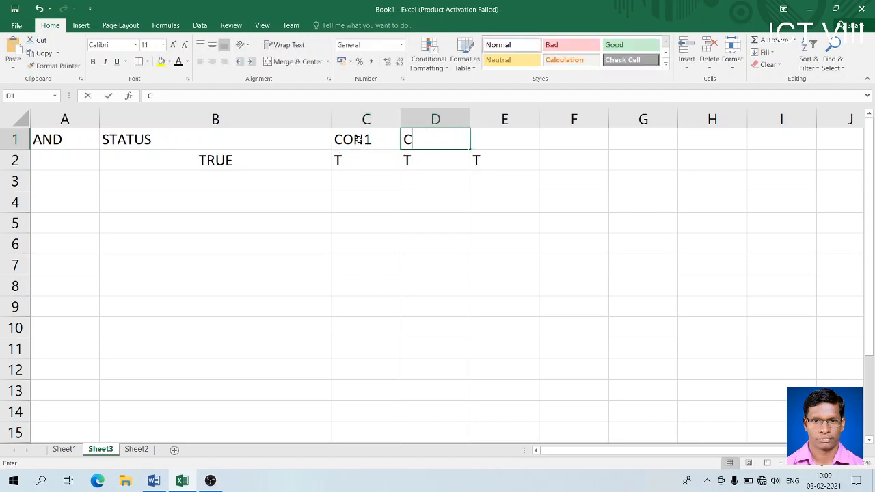
type("ON2")
key("Tab")
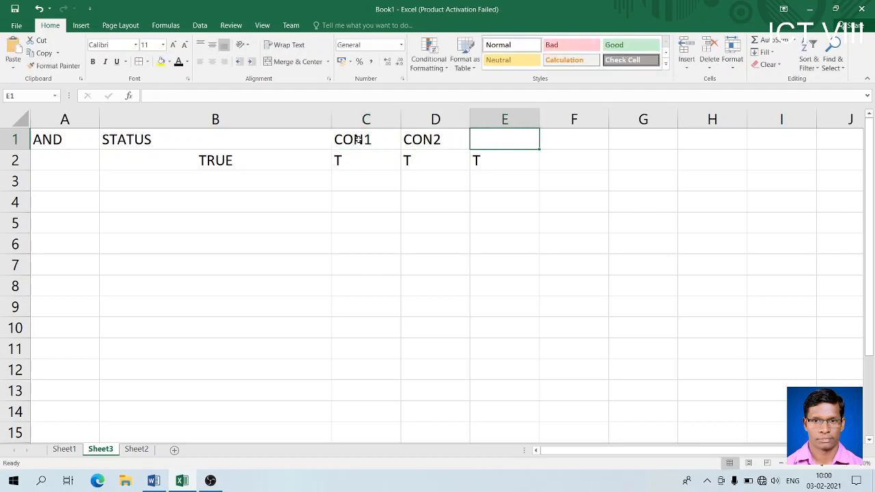
type("STAT")
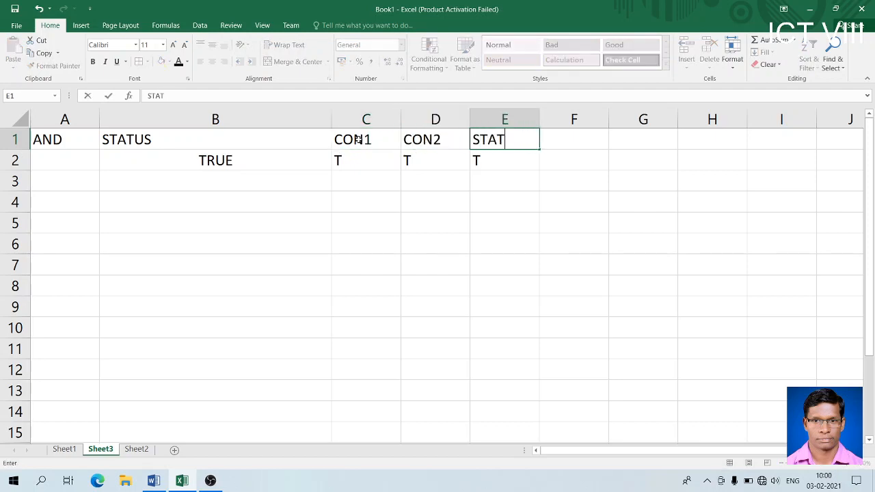
type("US")
left_click(254, 178)
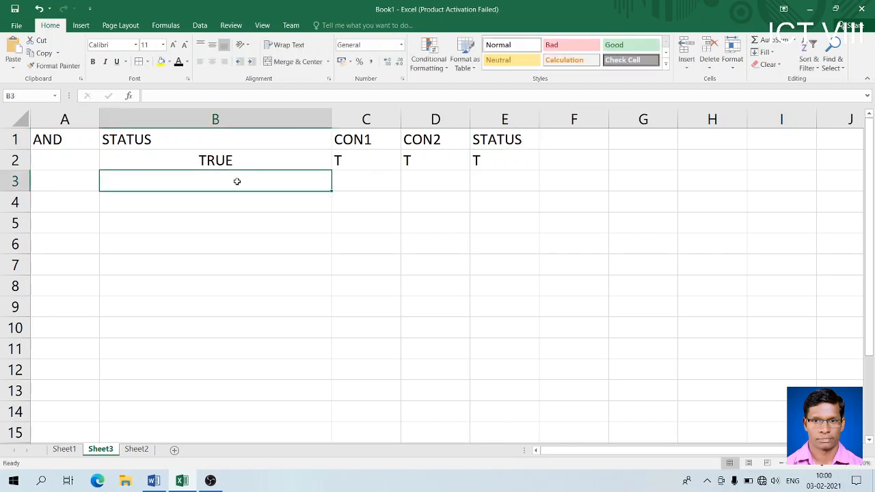
- Enter =ADD(5>10,8>4) in B3 and compare its #NAME? error with B2's formula
type("=")
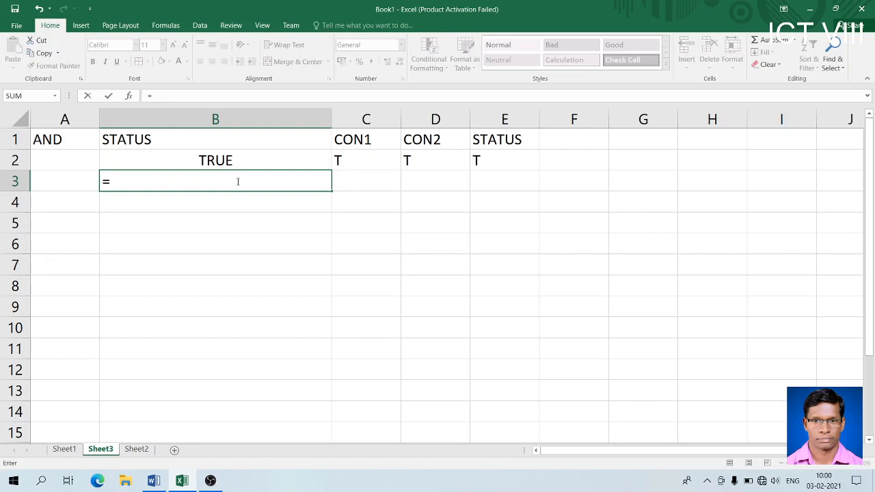
type("ADD")
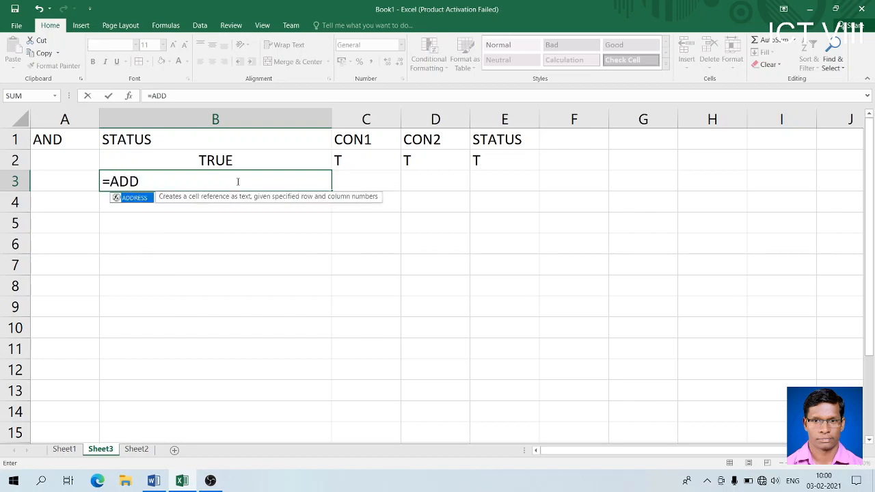
type("(5>10,")
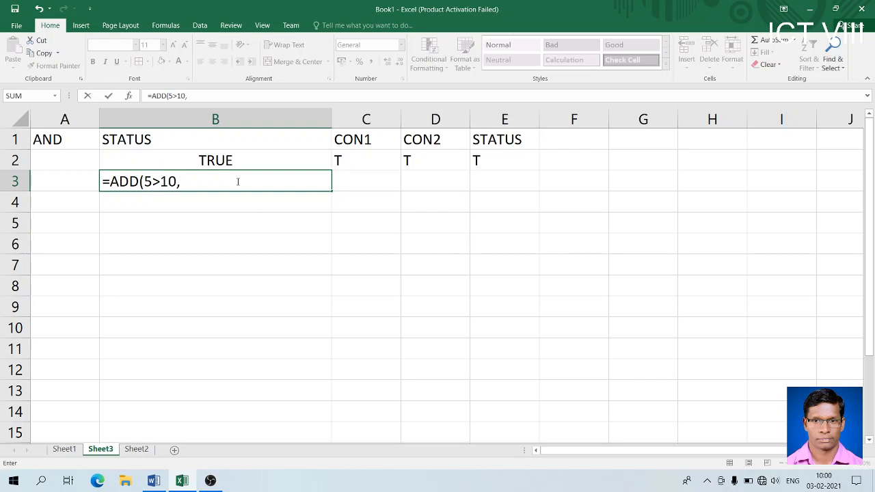
type("8>4)")
key("Return")
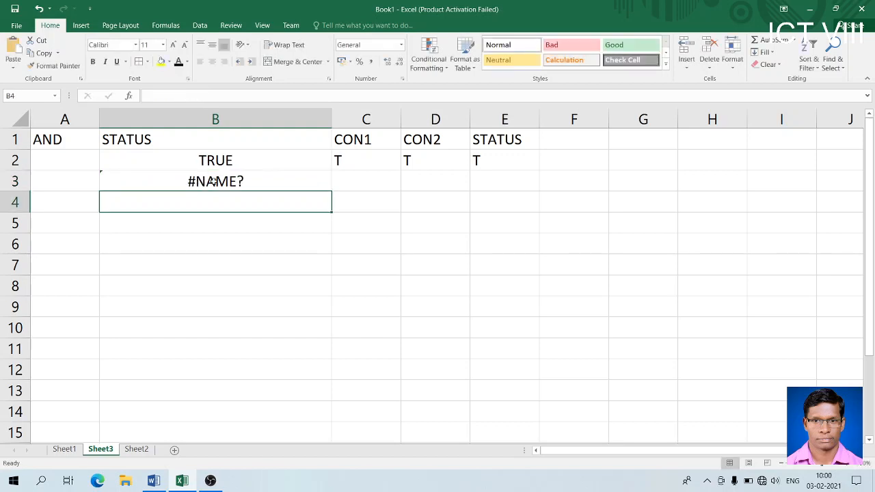
left_click(213, 181)
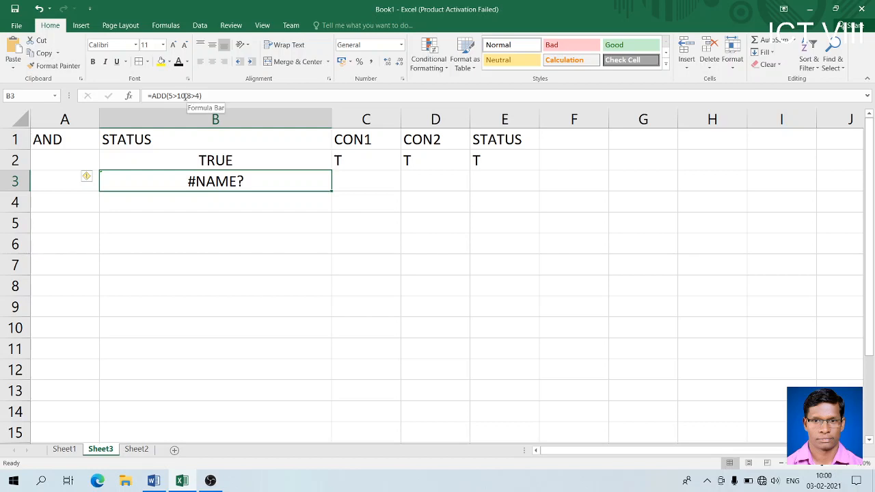
left_click(249, 155)
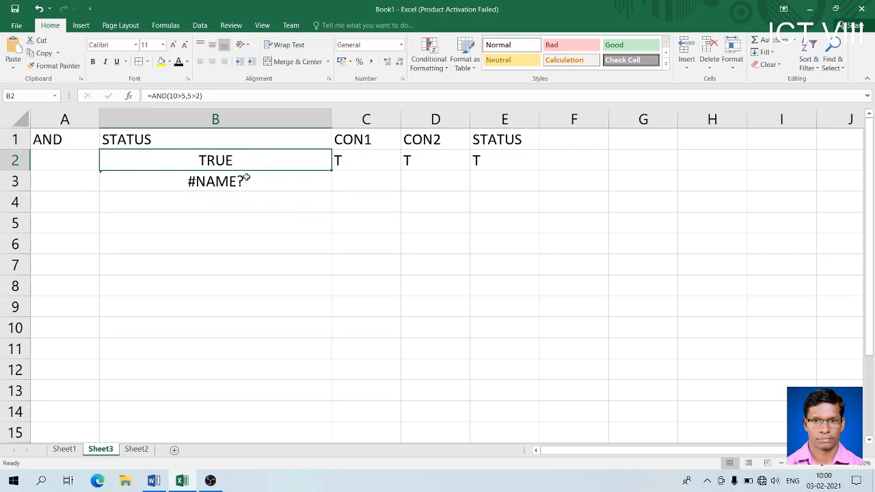
left_click(243, 180)
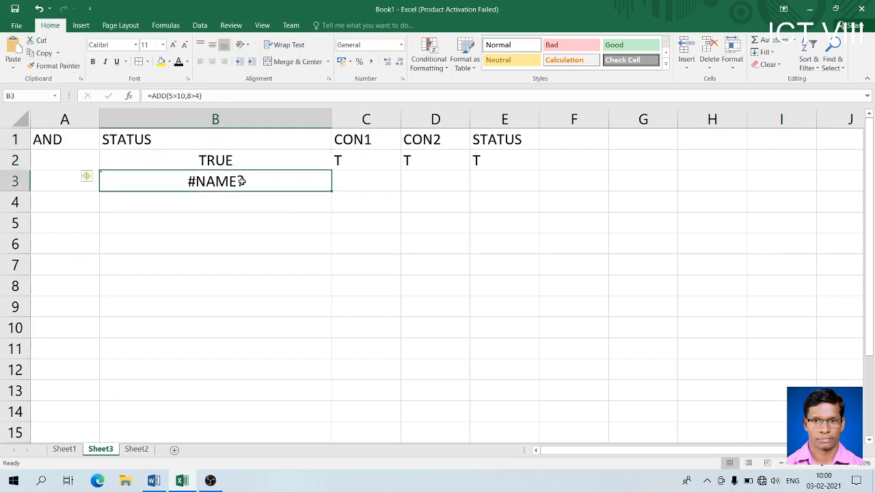
left_click(238, 155)
left_click(236, 181)
- Correct ADD to AND in B3's formula so it returns FALSE
left_click(166, 96)
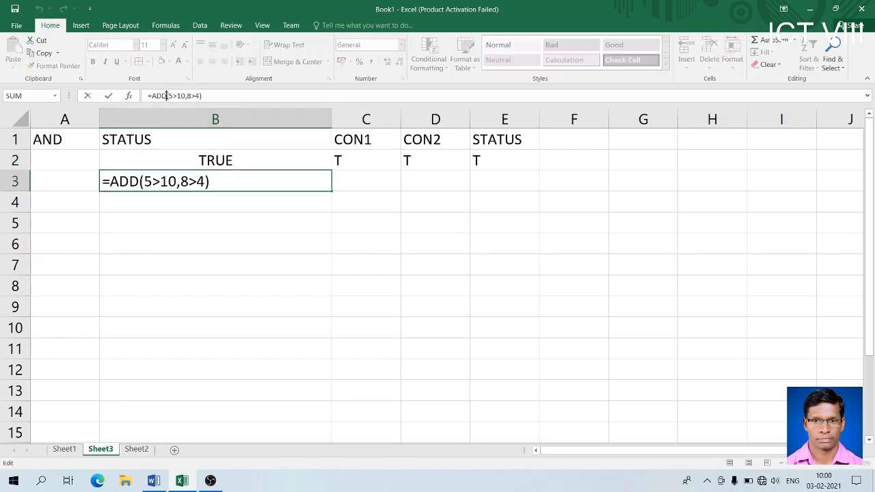
key("BackSpace")
key("BackSpace")
type("ND")
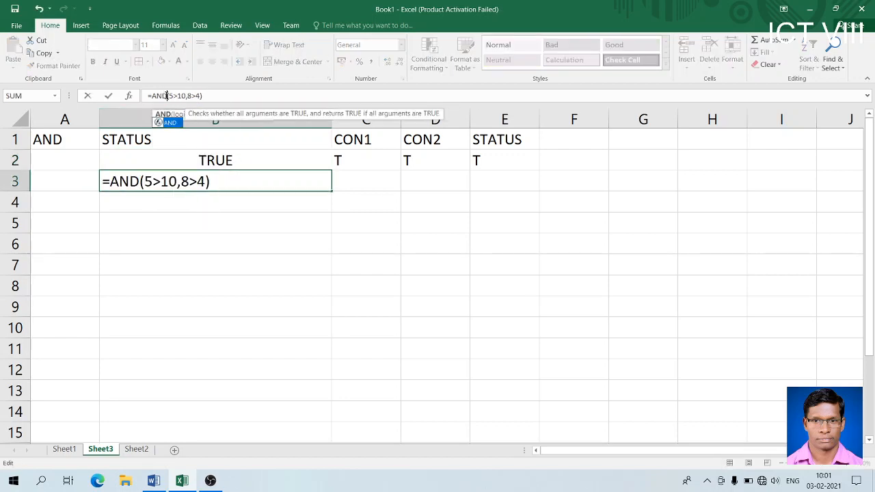
key("Return")
left_click(209, 184)
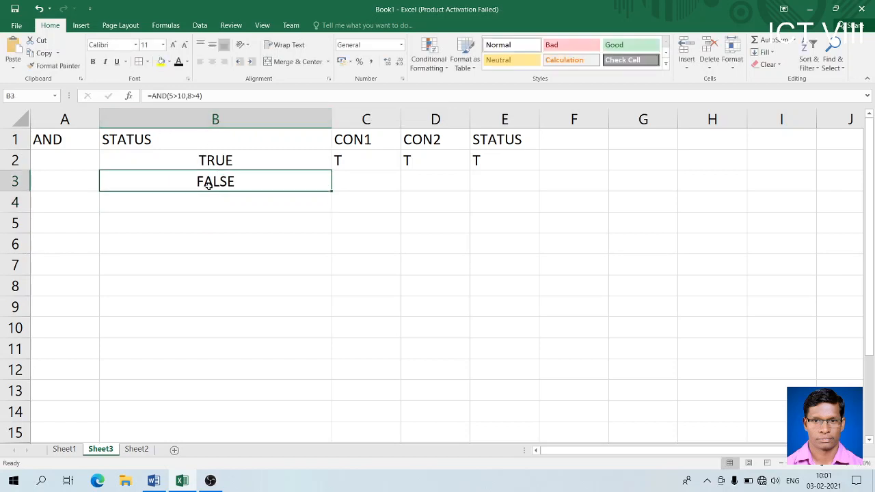
left_click(359, 176)
- Fill row 3 with F, T, F under CON1, CON2 and STATUS
type("F")
key("Tab")
type("T")
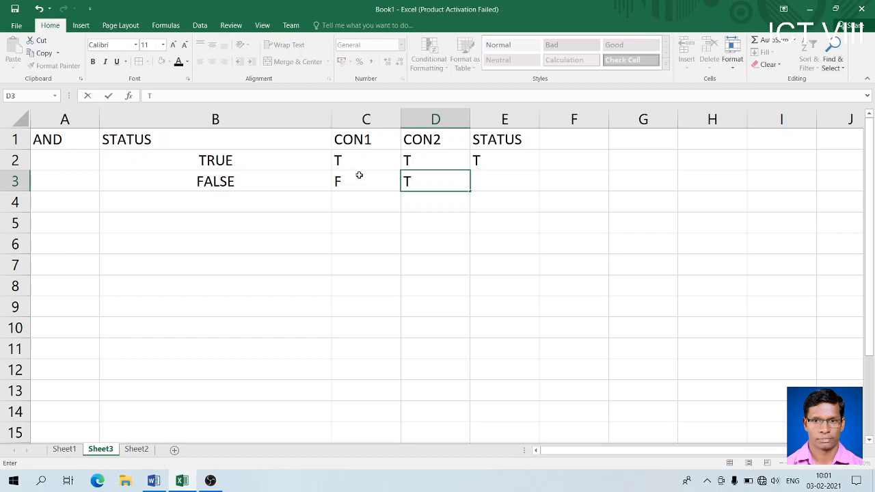
key("Tab")
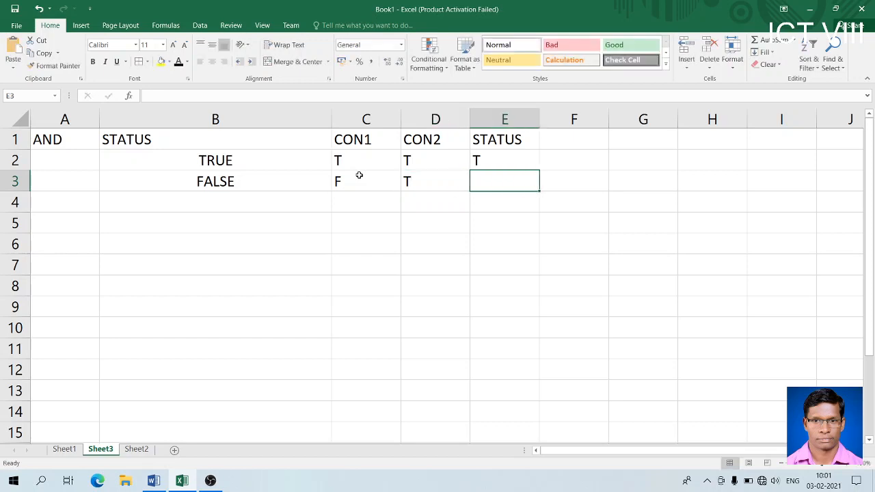
type("F")
key("Return")
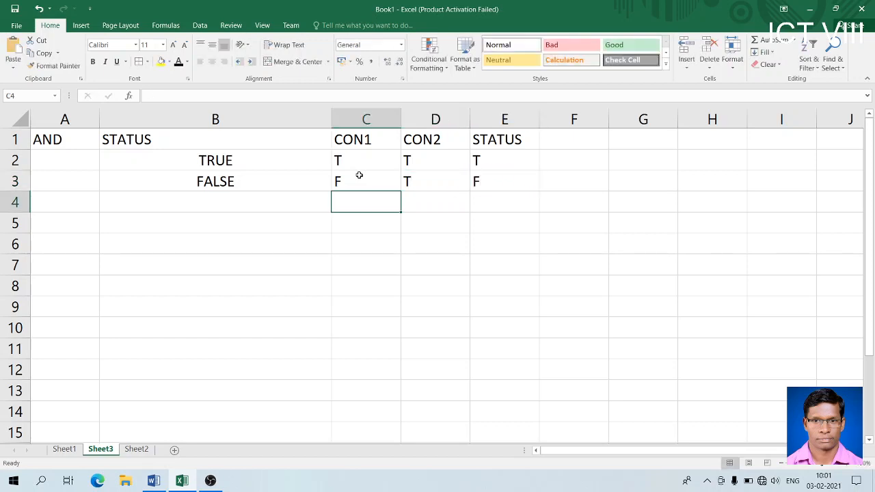
left_click(358, 176)
left_click(254, 182)
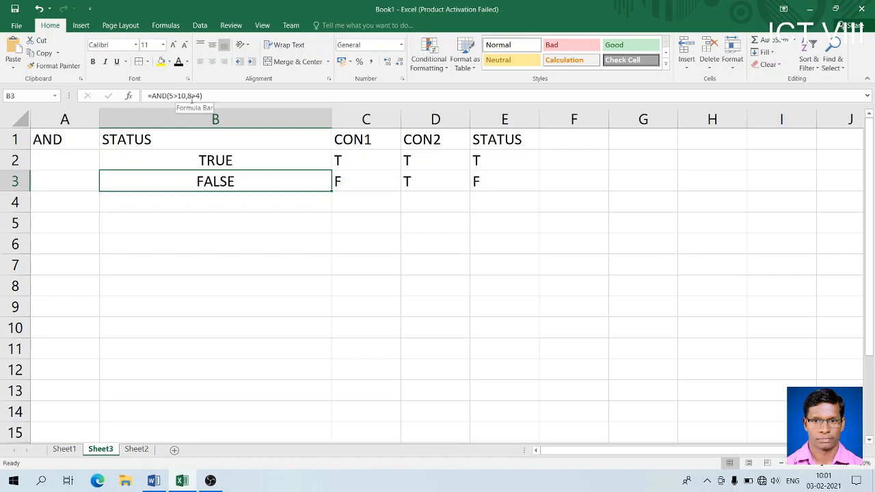
left_click(499, 188)
- Enter =AND(8>4,5>6) in B4, which returns FALSE
left_click(275, 200)
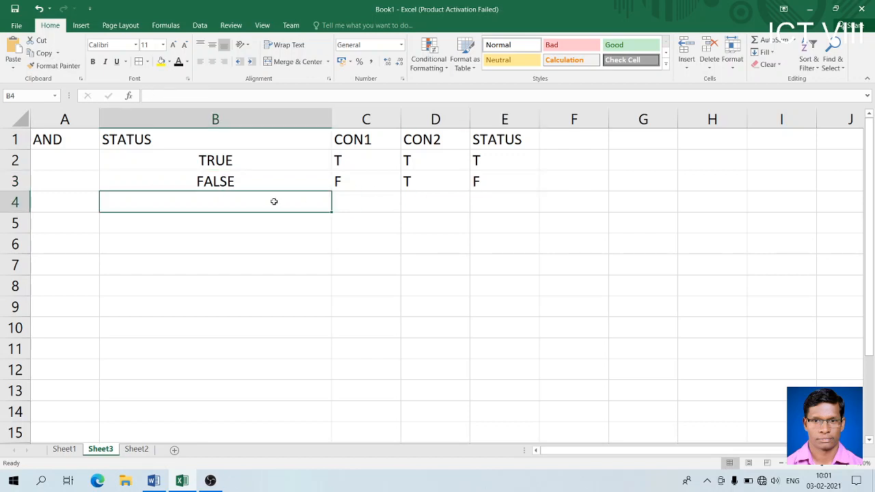
type("=AND(")
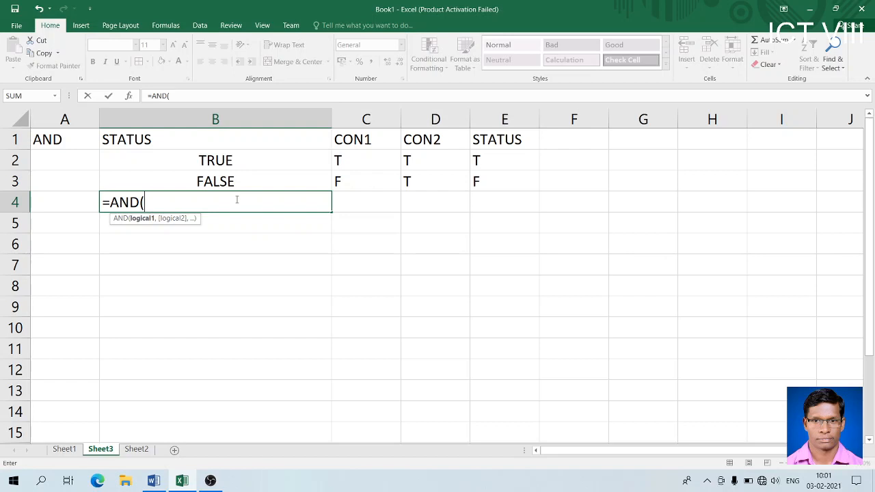
type("4>5,")
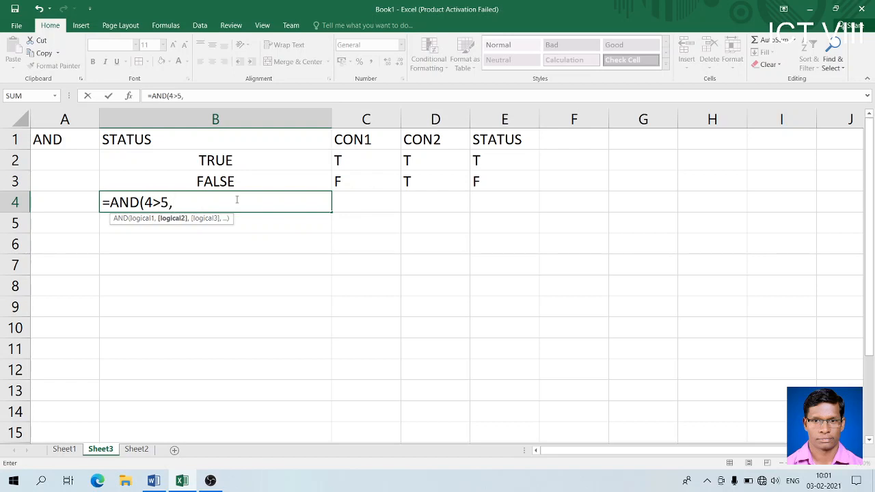
type("6>8)")
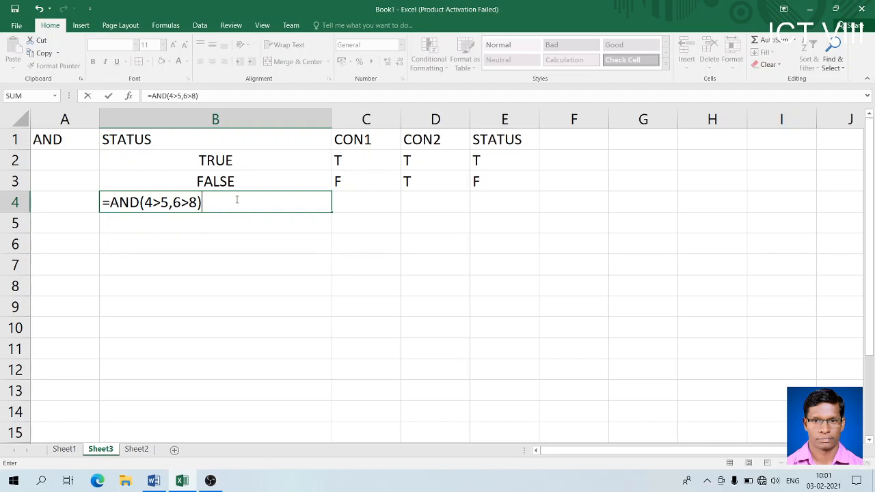
key("BackSpace")
key("BackSpace")
key("BackSpace")
key("BackSpace")
key("BackSpace")
key("BackSpace")
key("BackSpace")
key("BackSpace")
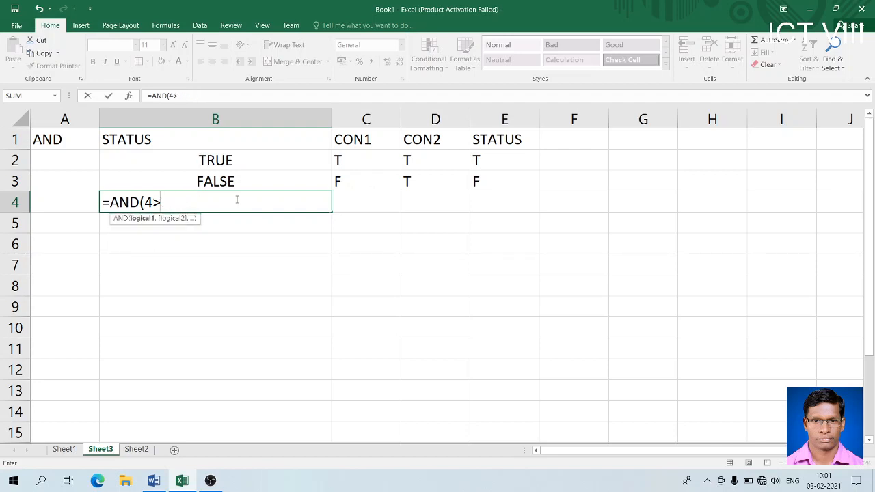
type("8>4")
type(",")
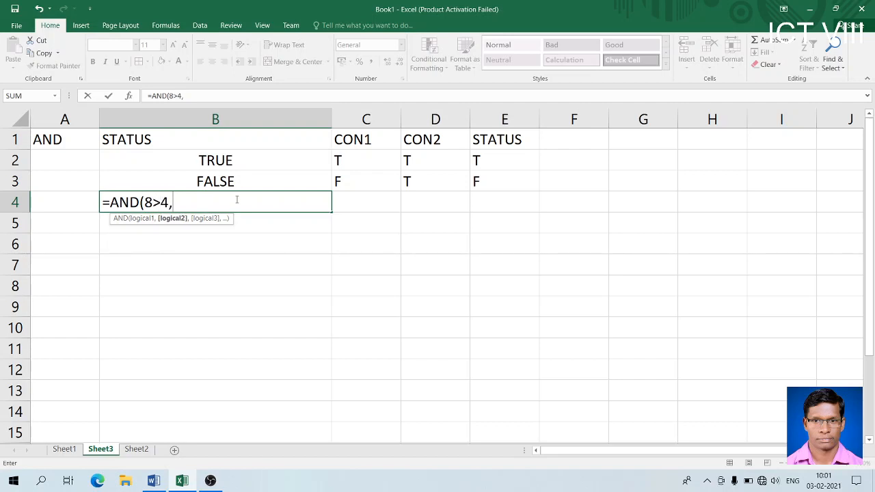
type("5>6)")
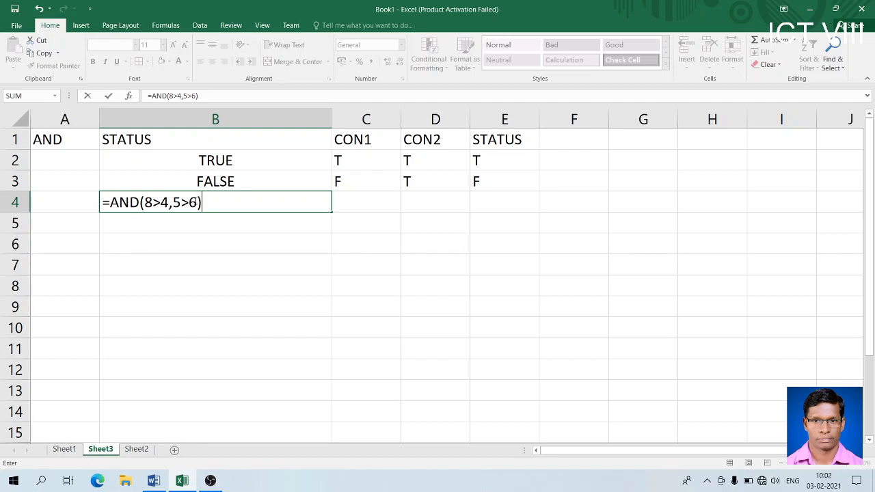
key("Return")
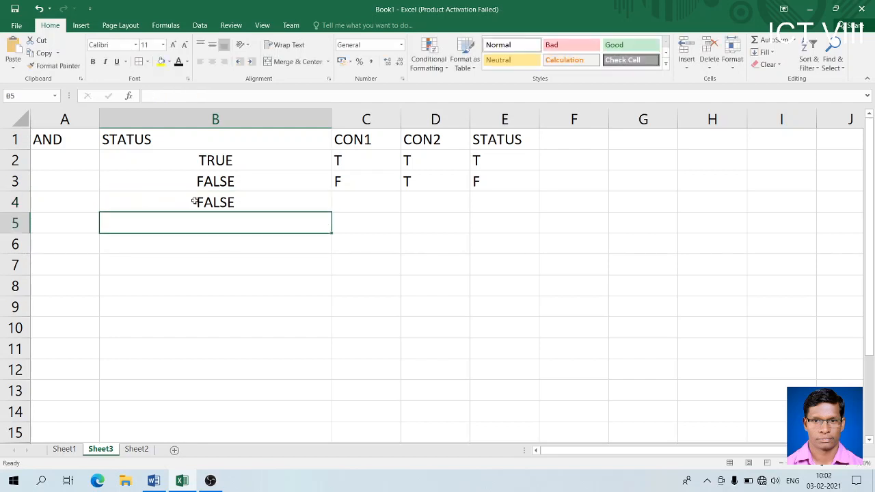
left_click(365, 202)
- Enter T, F, F in C4:E4 for row 4
type("T")
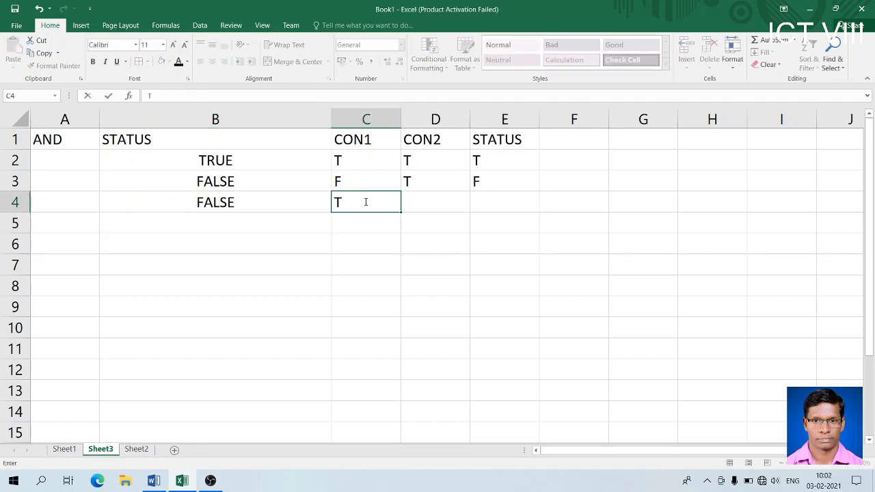
key("Tab")
type("F")
key("Tab")
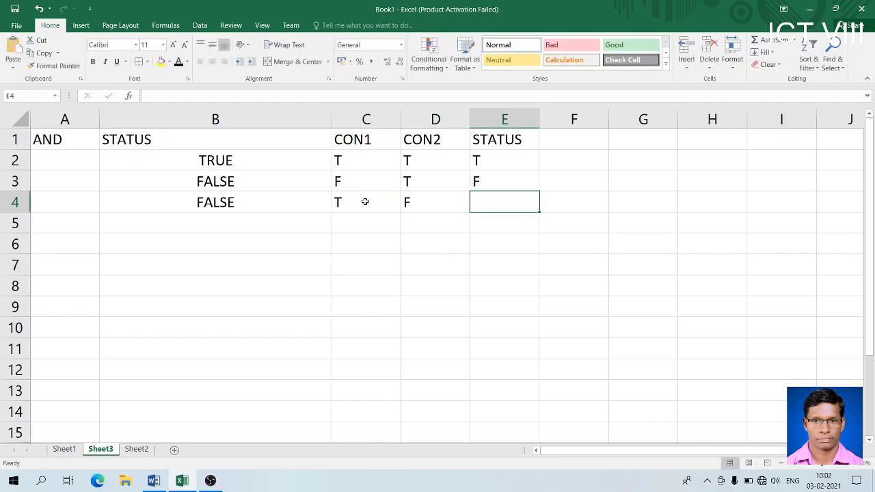
type("F")
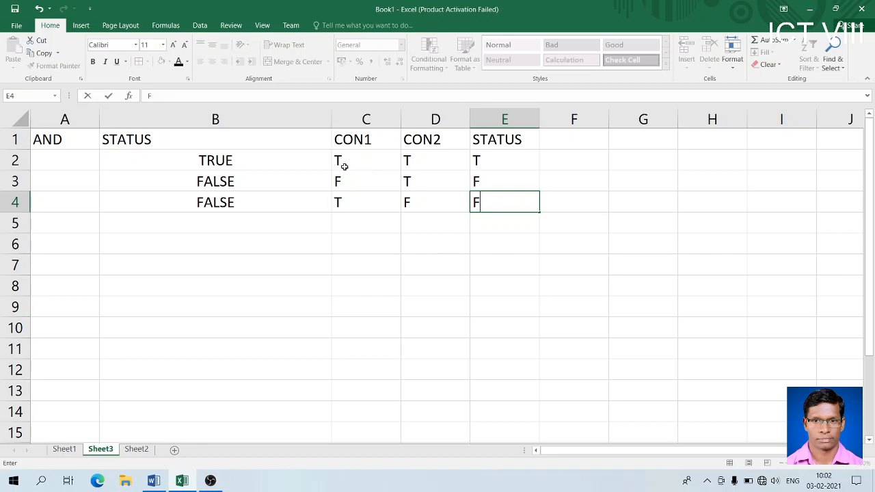
- Enter =AND(4>5,6>8) in B5, returning FALSE, and F, F, F in C5:E5
left_click(249, 226)
type("=")
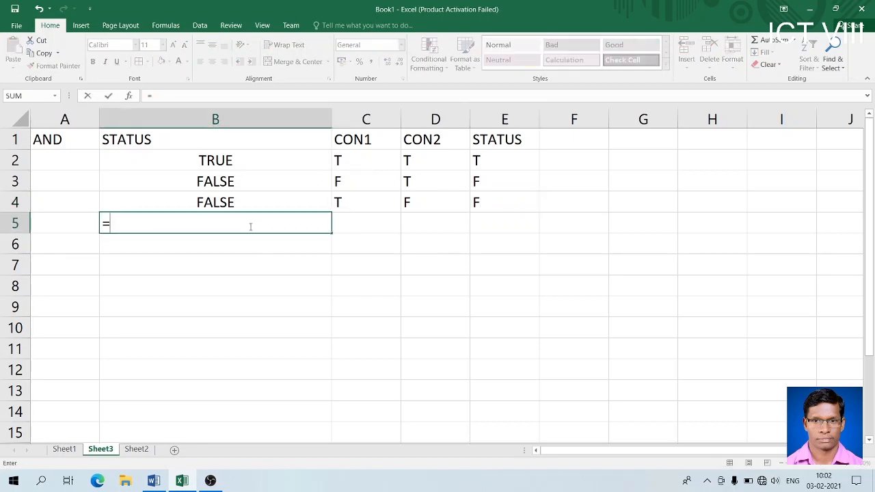
type("AND(")
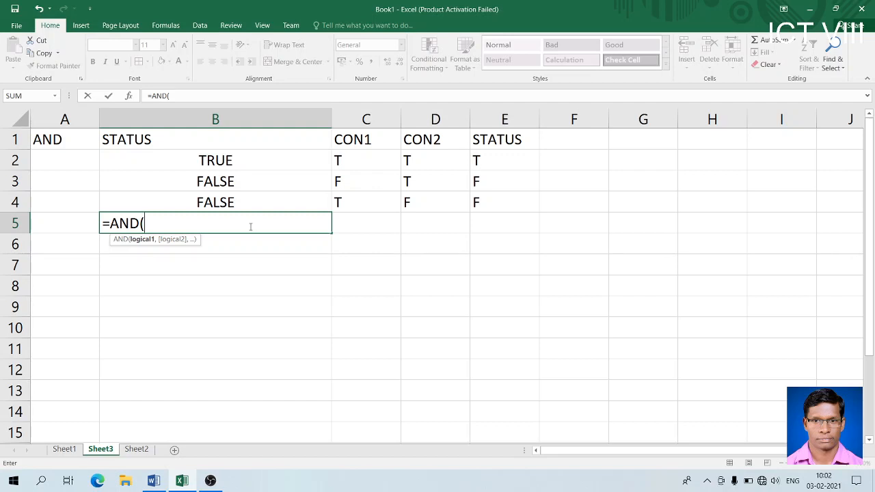
type("4>5,6")
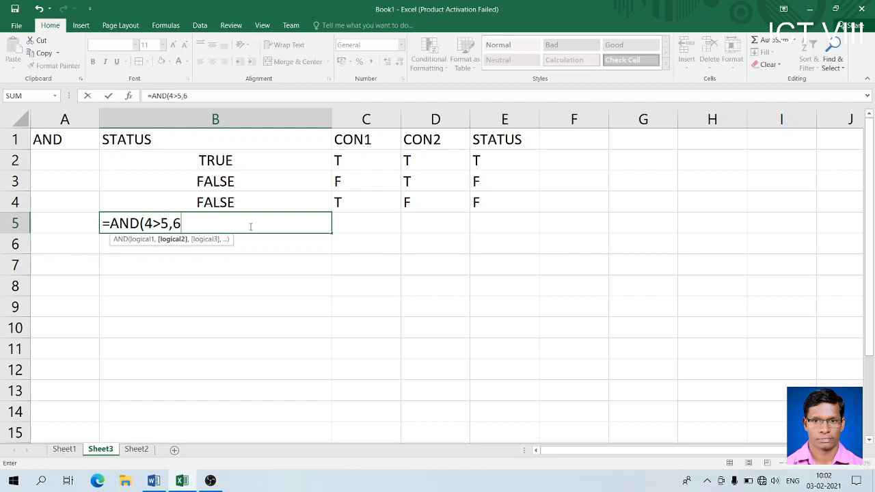
type(">8)")
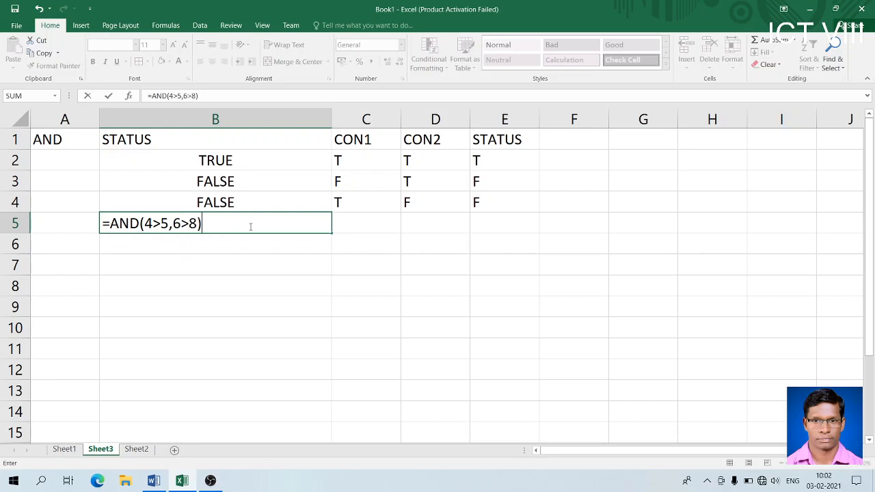
key("Return")
key("Right")
key("Up")
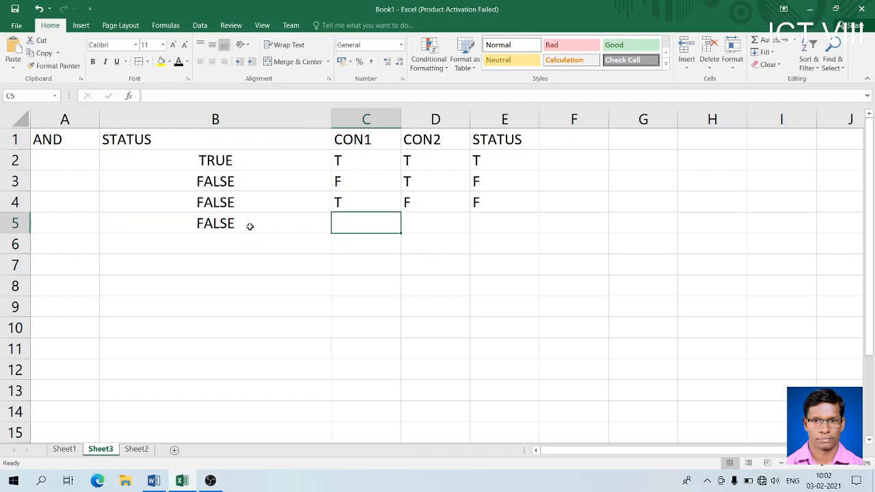
type("F")
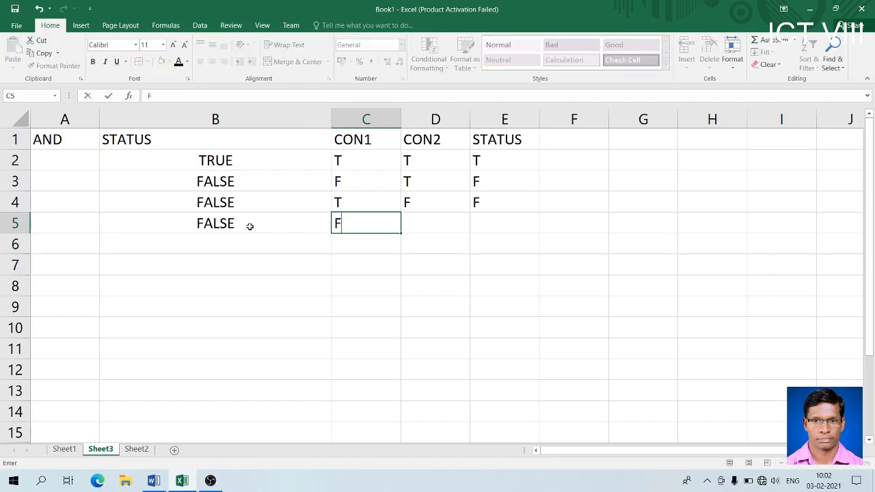
key("Right")
type("F")
key("Right")
type("F")
key("ctrl+Return")
key("Right")
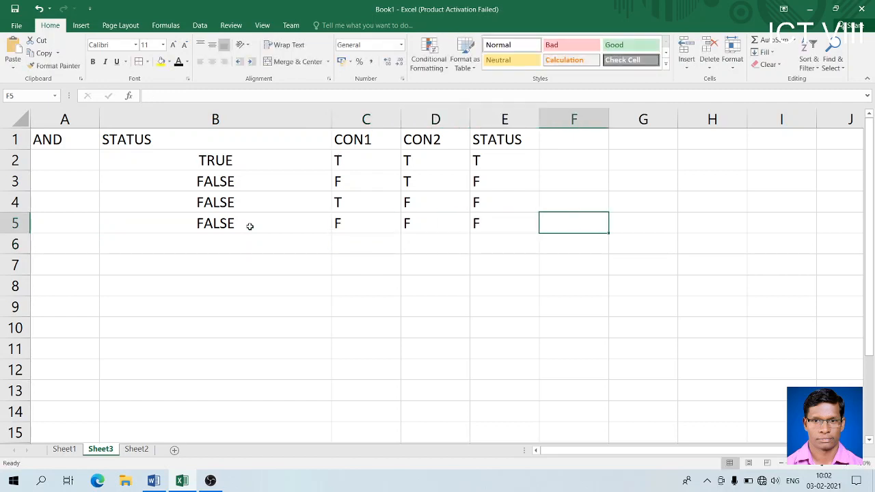
- Apply All Borders to the table A1:E5, then switch to the Word notes
left_click(71, 140)
left_click_drag(93, 149, 498, 215)
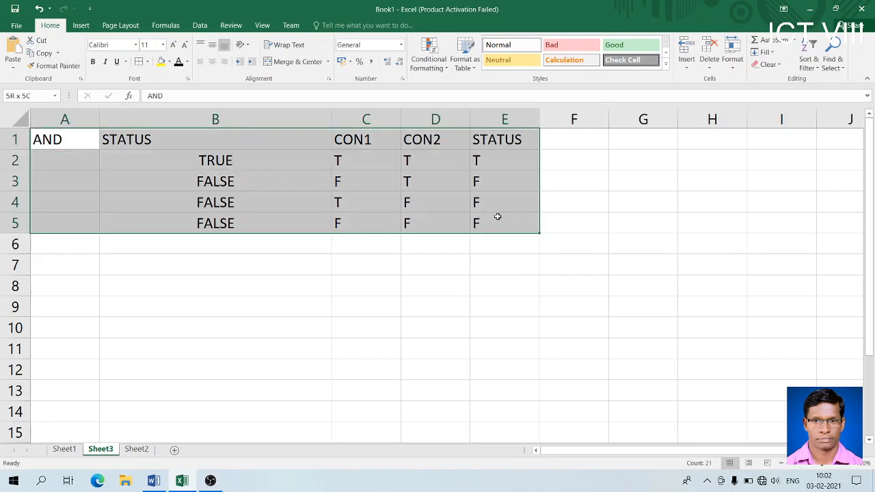
left_click(139, 62)
left_click(239, 272)
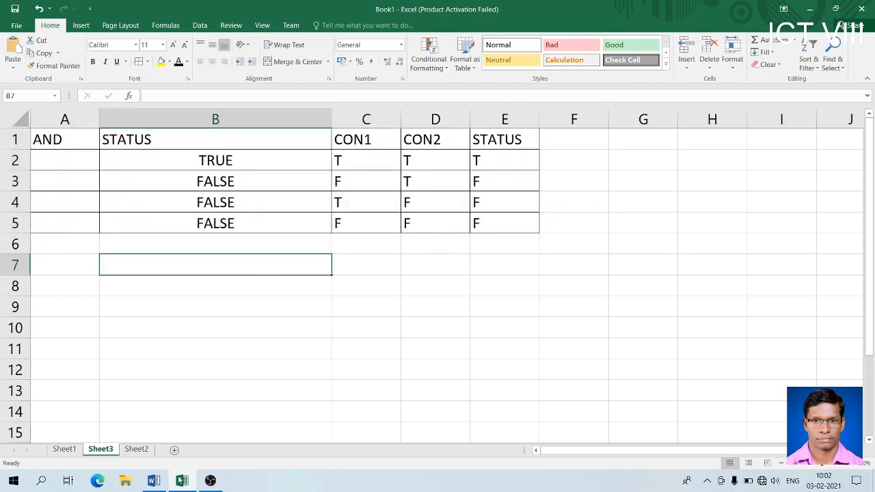
left_click(153, 480)
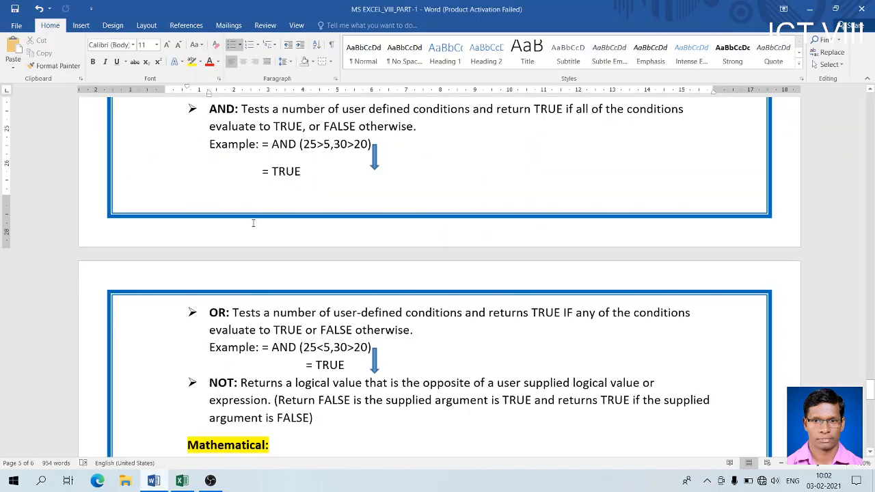
- Highlight the AND definition in the Word notes, then return to Excel's cell C5
left_click_drag(241, 111, 660, 127)
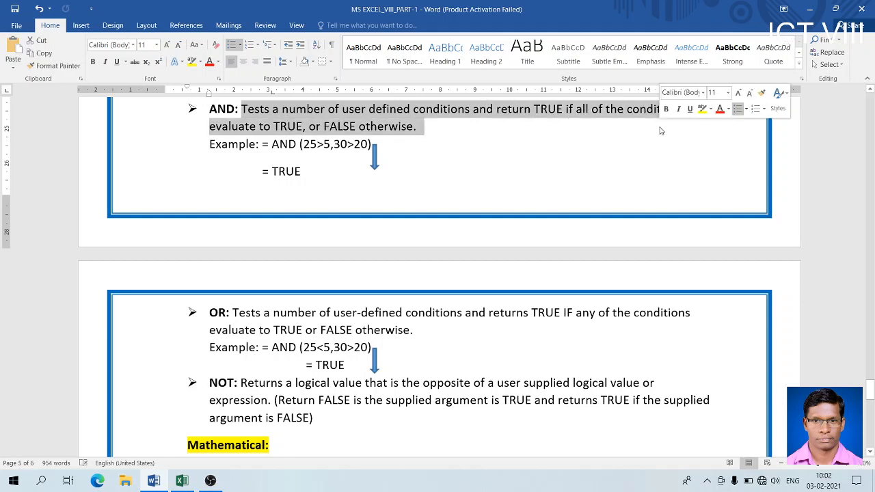
left_click(496, 134)
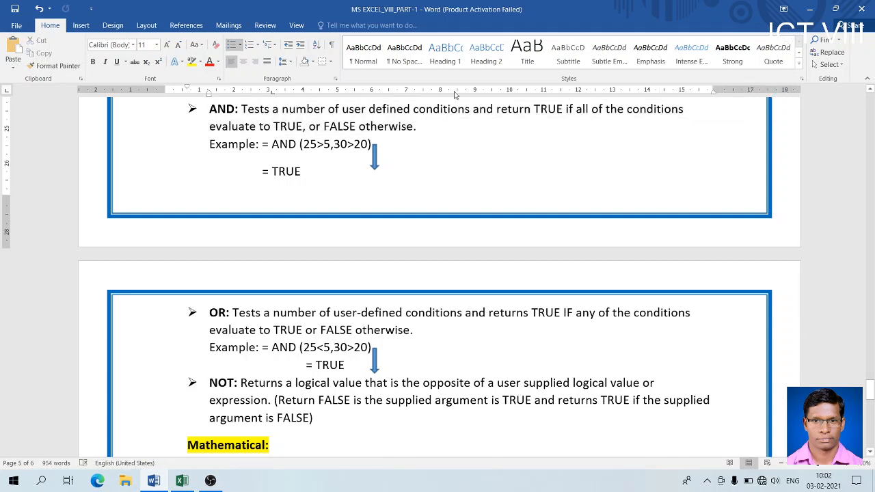
left_click(384, 127)
key("alt+Tab")
left_click(366, 216)
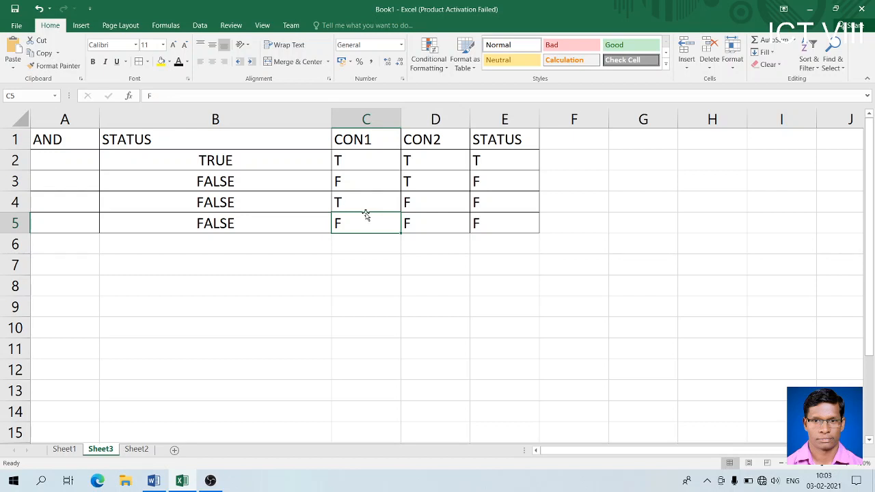
- Select the AND table A1:E5 and apply the Calculation cell style to it
left_click(291, 158)
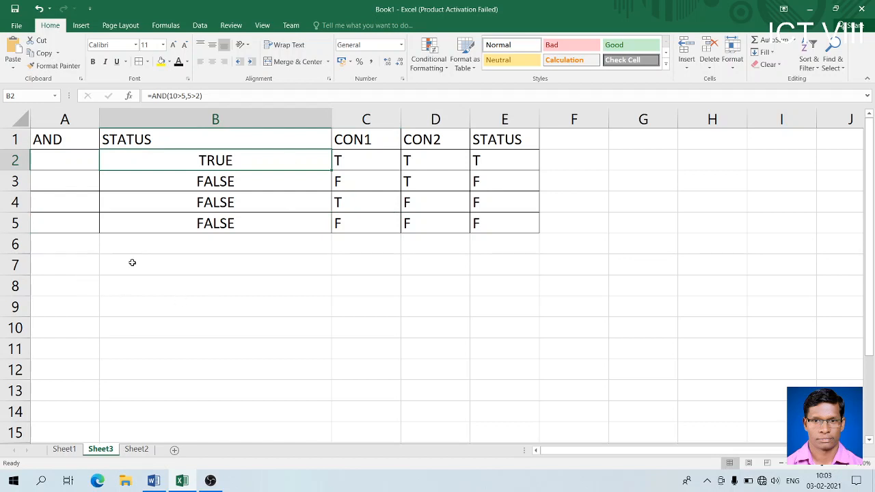
left_click_drag(88, 147, 503, 224)
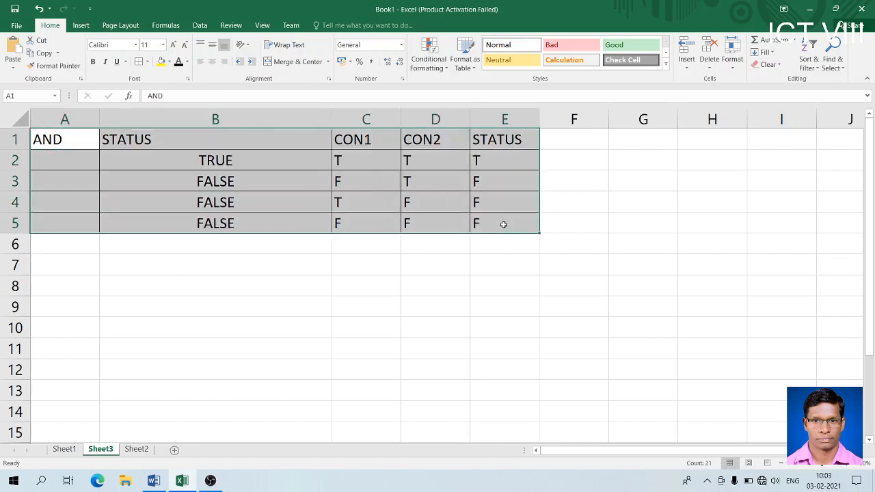
left_click(573, 62)
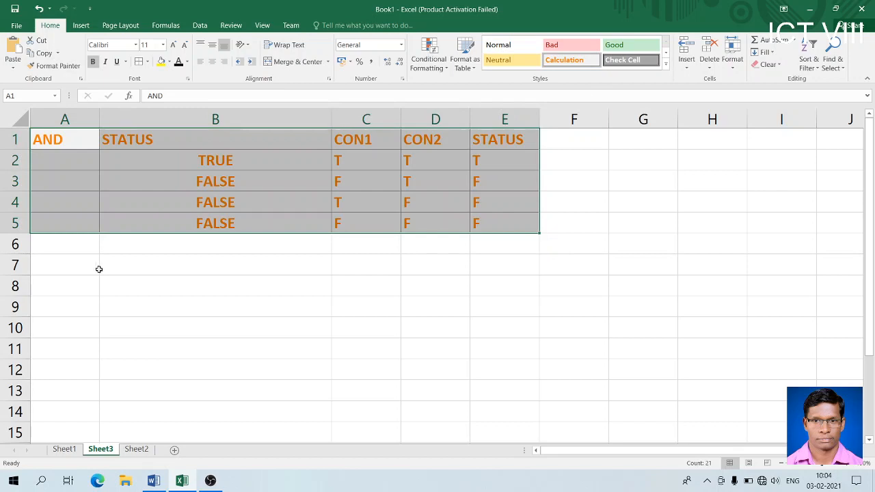
left_click(77, 271)
- Enter the headings OR, STATUS, CON1, CON2, STATUS across A7:E7
type("OR")
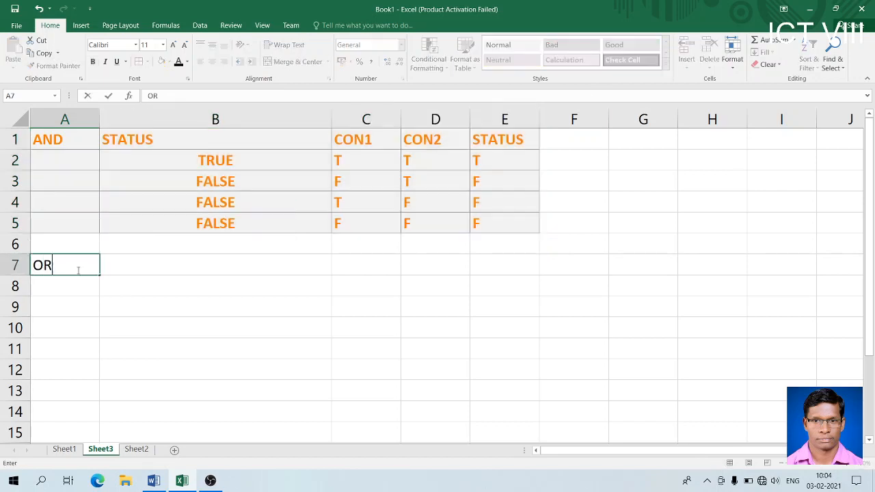
key("Tab")
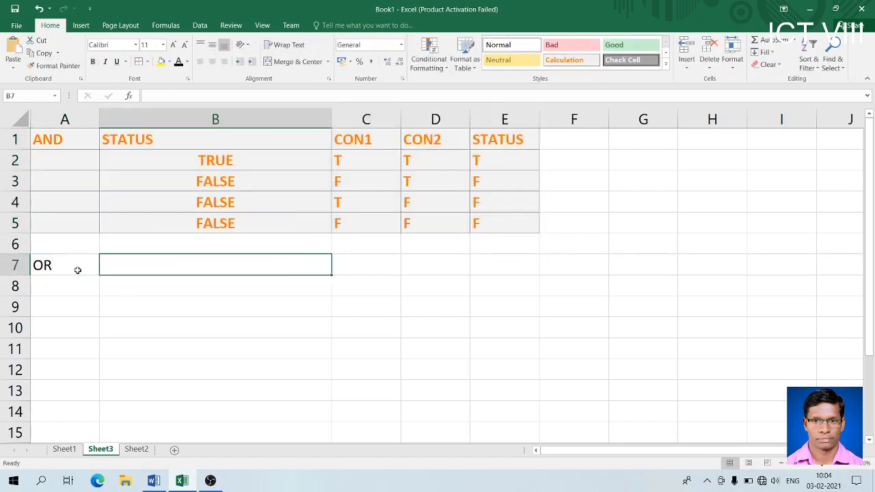
left_click(77, 271)
type("STATUS")
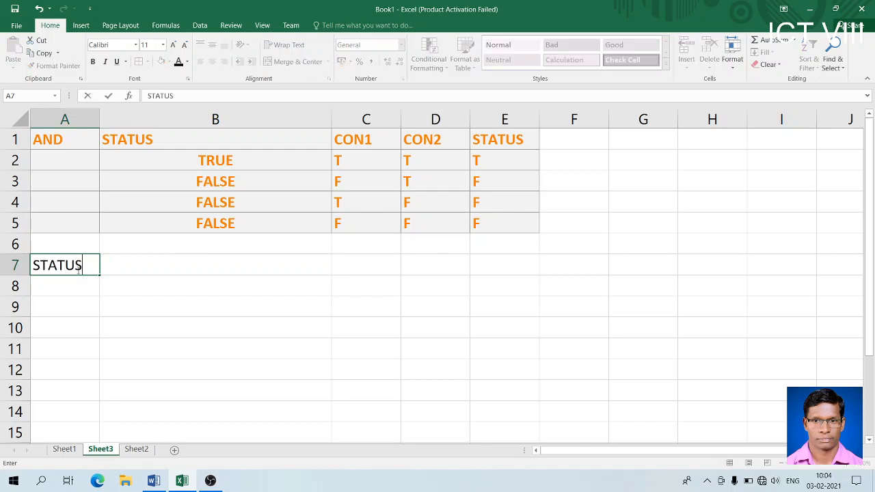
key("Tab")
left_click(78, 268)
type("OR")
key("Tab")
type("STATUS")
key("Tab")
type("CON1")
key("Tab")
type("CON2")
key("Tab")
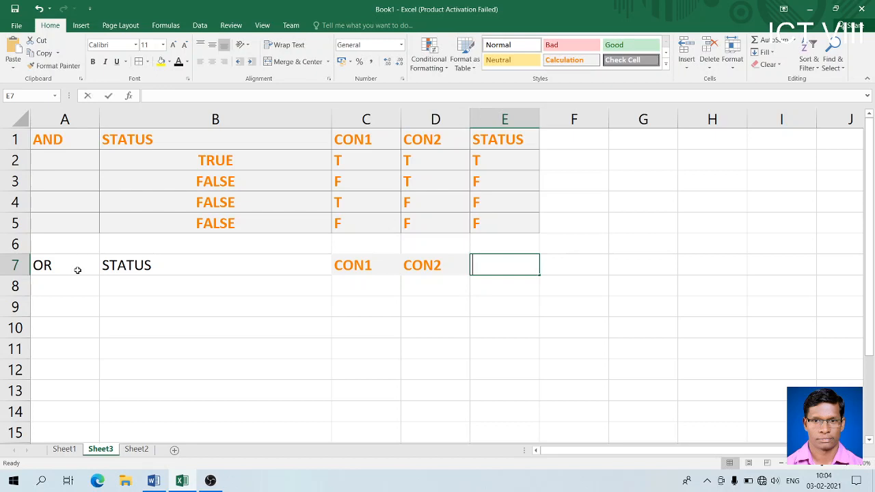
type("STATUS")
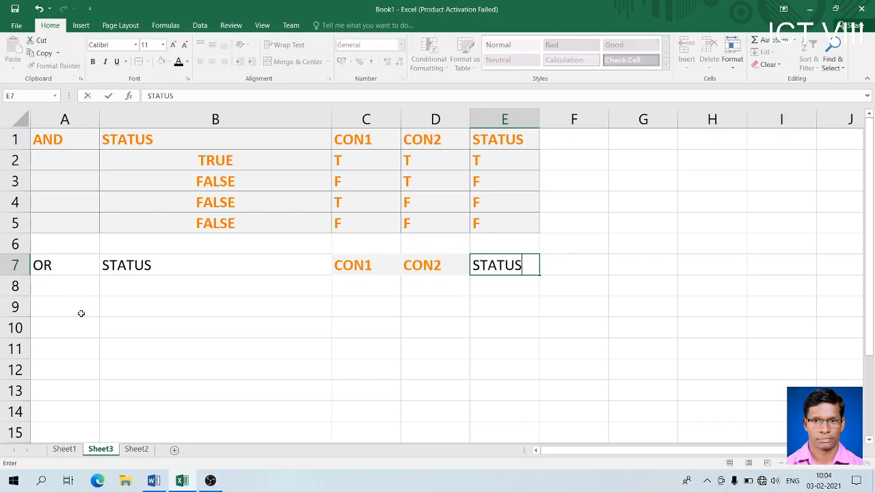
left_click(76, 301)
- Fill C8:E8 with T, T, T and C9:E9 with T, F, T
left_click(179, 278)
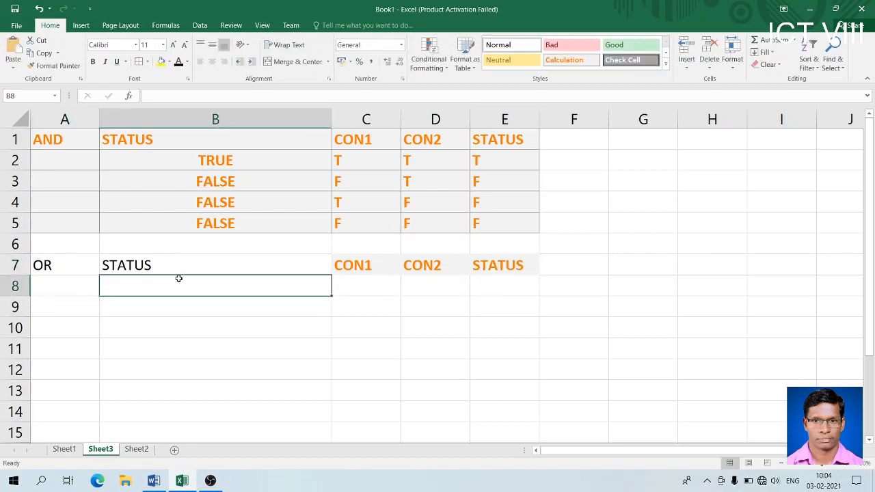
left_click(349, 285)
type("T")
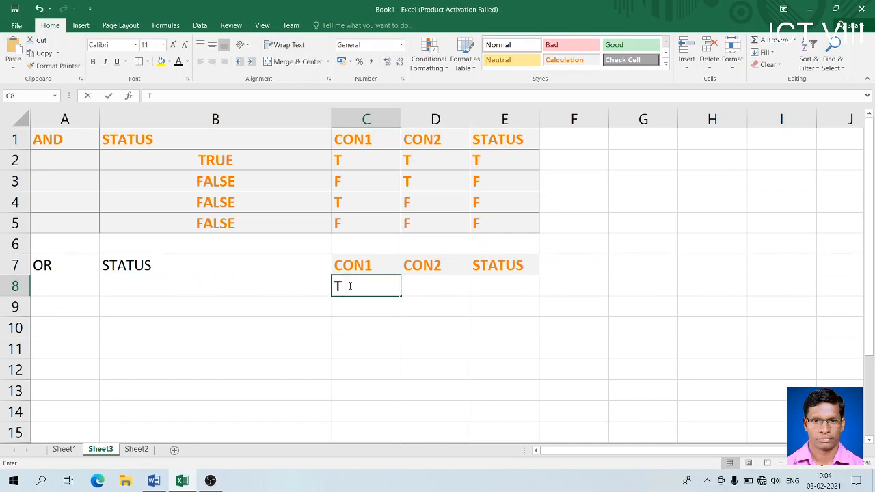
key("Tab")
type("F")
key("Tab")
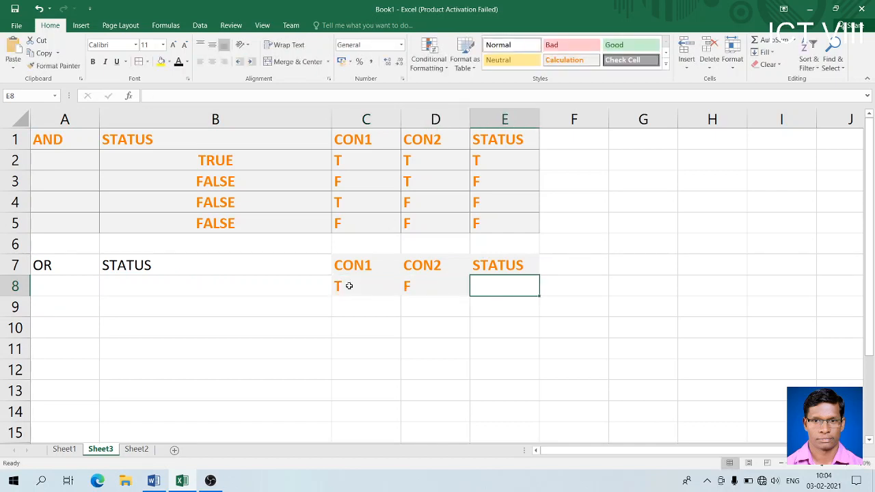
key("Left")
type("T")
key("Tab")
type("T")
key("Return")
key("Left")
type("T")
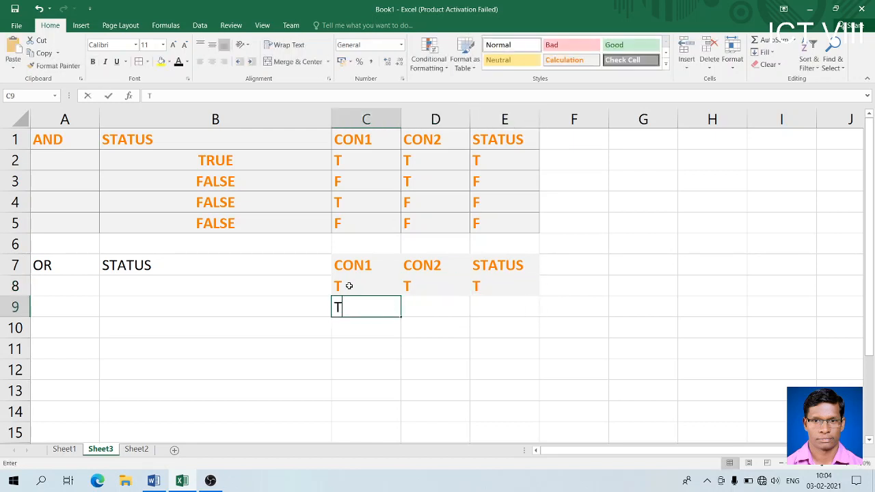
key("Tab")
type("F")
key("Tab")
type("T")
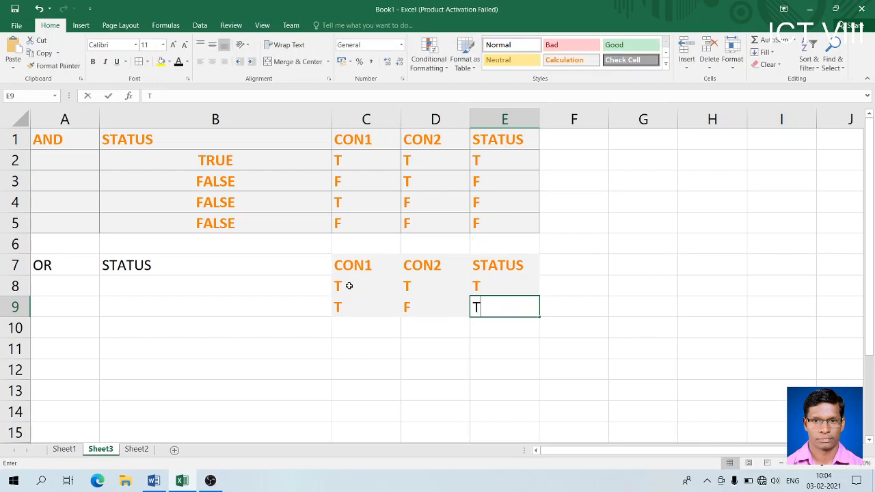
key("Down")
- Fill C10:E10 with F, T, T and C11:E11 with F, F, F
key("Left")
key("Left")
type("F")
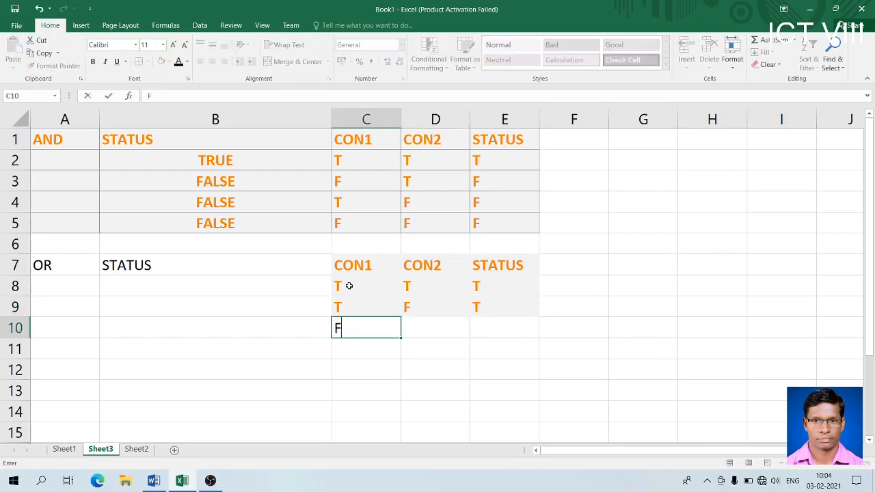
key("Tab")
type("T")
key("Tab")
type("T")
key("Down")
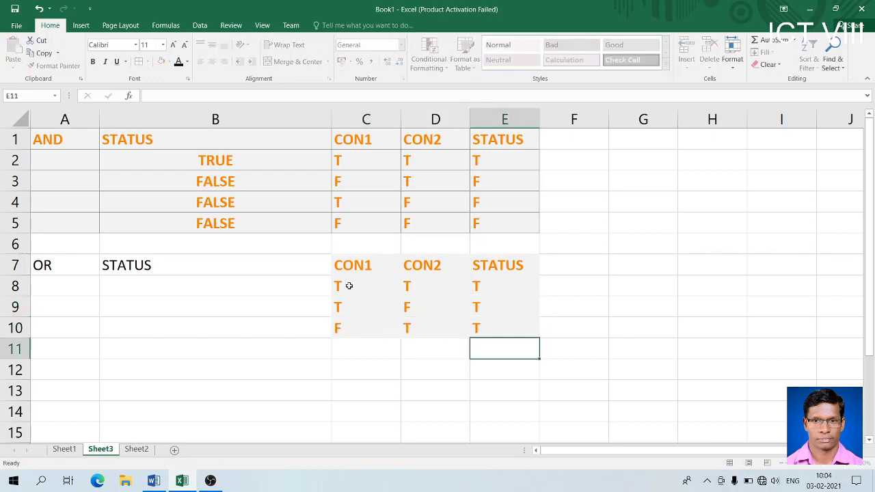
key("Left")
key("Left")
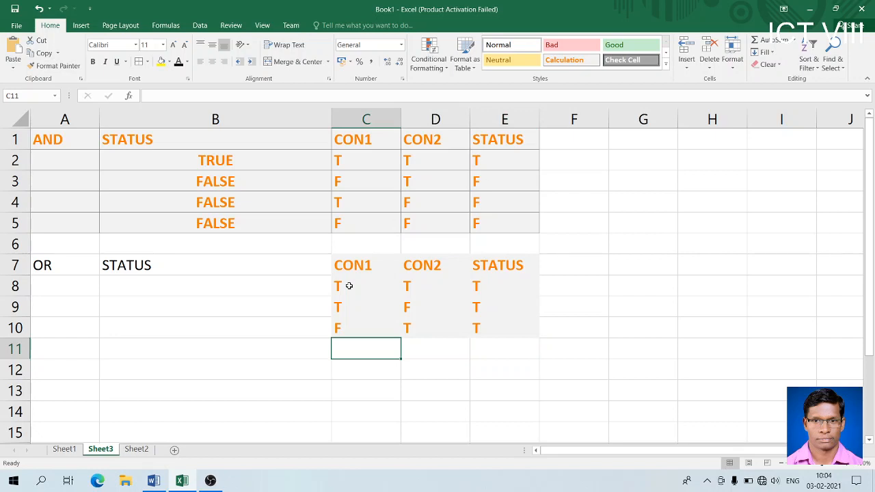
key("Up")
key("Up")
key("Up")
key("Up")
key("Up")
key("Up")
key("Up")
key("Up")
key("Up")
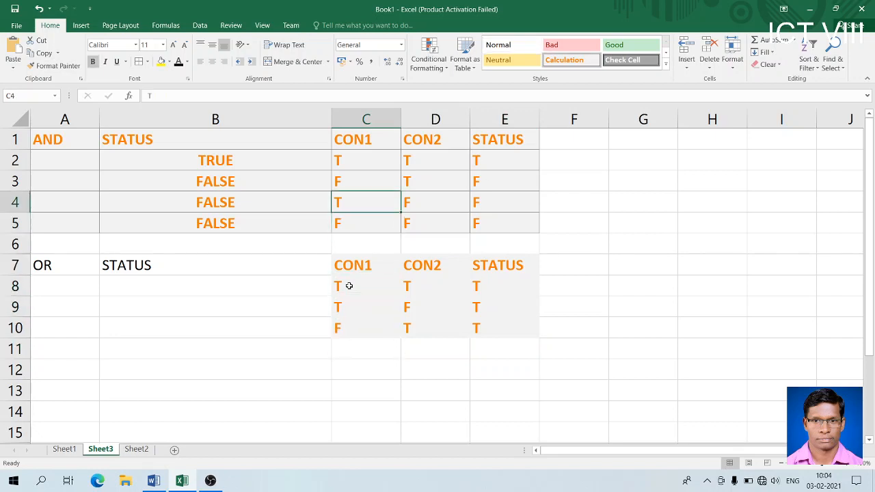
key("Down")
key("Down")
key("Down")
key("Down")
key("Down")
key("Down")
key("Down")
key("Down")
key("Down")
key("Down")
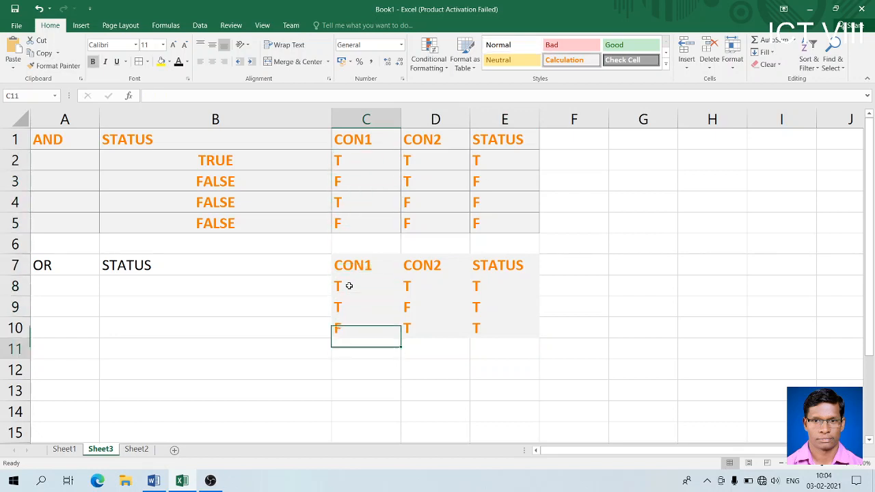
key("Up")
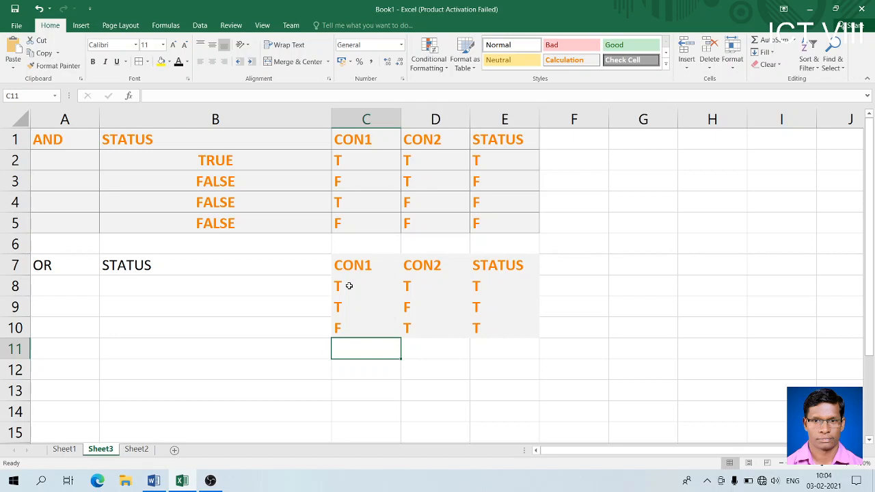
type("F")
key("Tab")
type("F")
key("Tab")
type("F")
key("Tab")
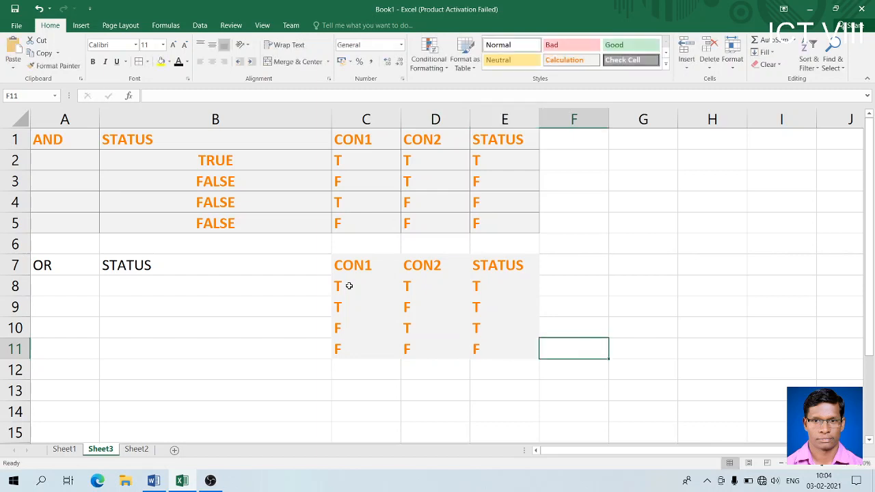
- Enter =OR(5>4,10>9) in B8, adding the missing OR after the error, so it shows TRUE
left_click(153, 287)
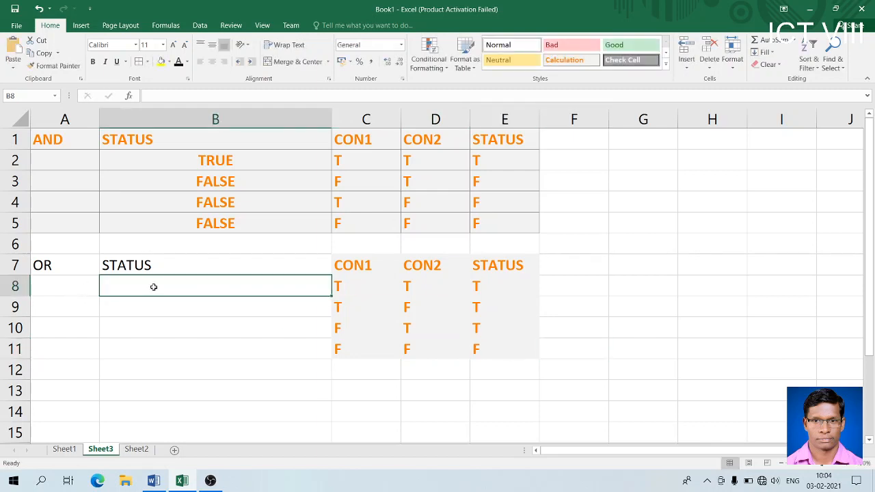
type("=")
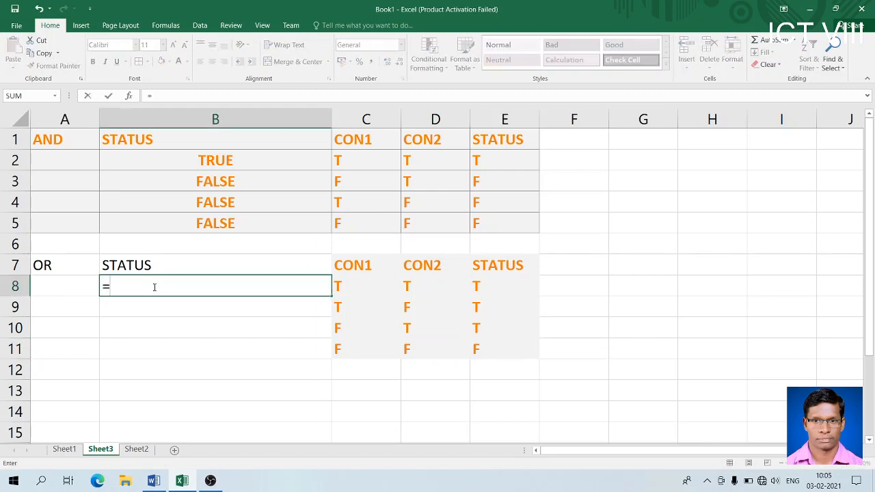
type("(5>")
type("4,")
type("10")
type(">15")
key("BackSpace")
key("BackSpace")
type("9)")
key("Return")
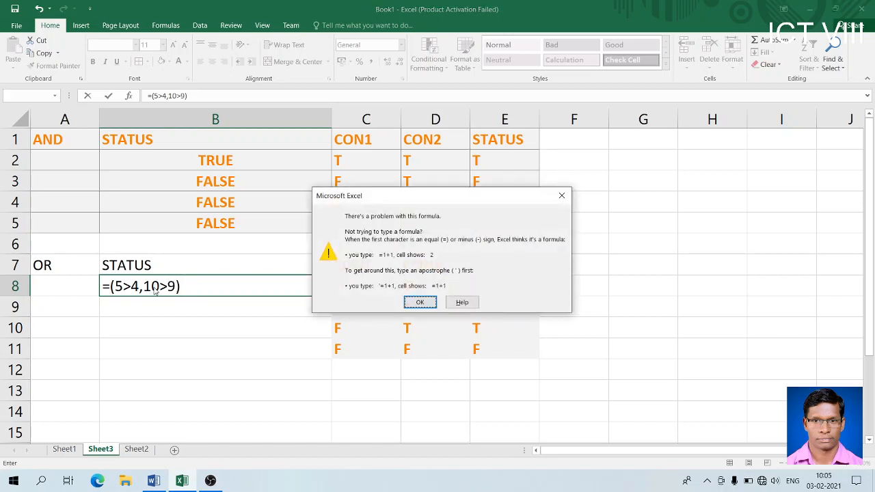
left_click(412, 301)
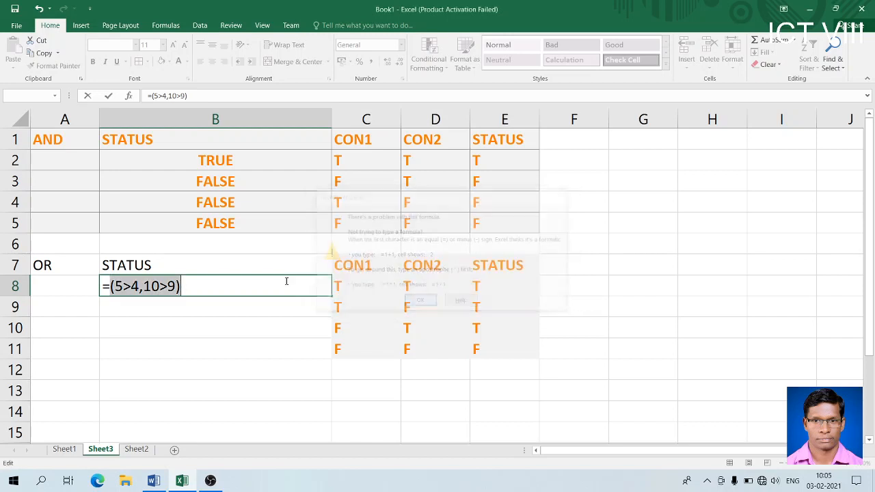
left_click(112, 289)
type("O")
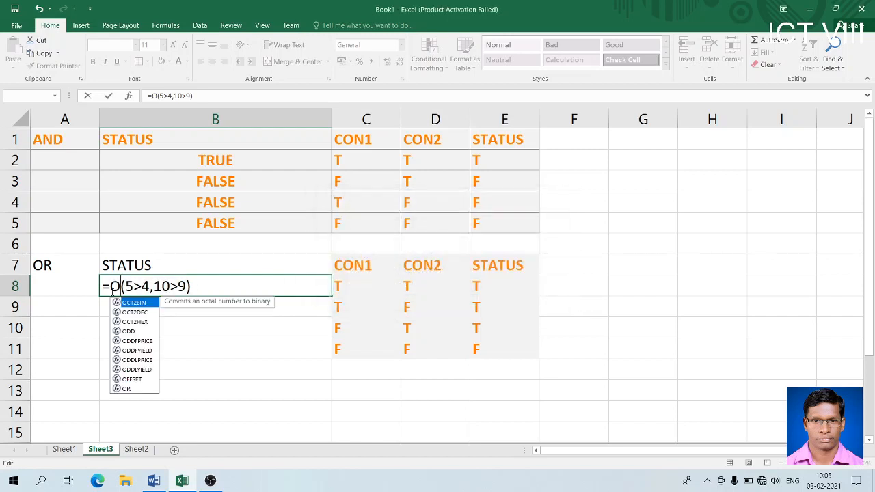
type("R")
key("Return")
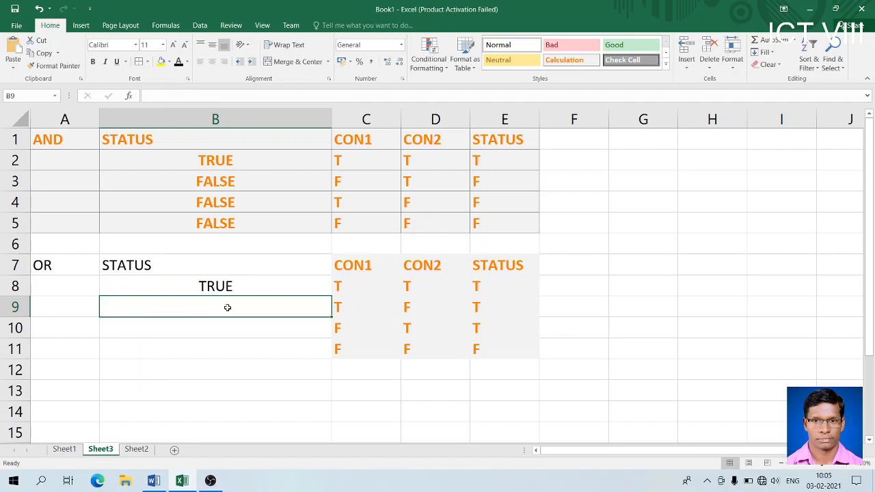
- Enter =OR(5>1,10>9), =OR(5>7,6>4) and =OR(4>5,8>9) in B9, B10 and B11
type("=OR")
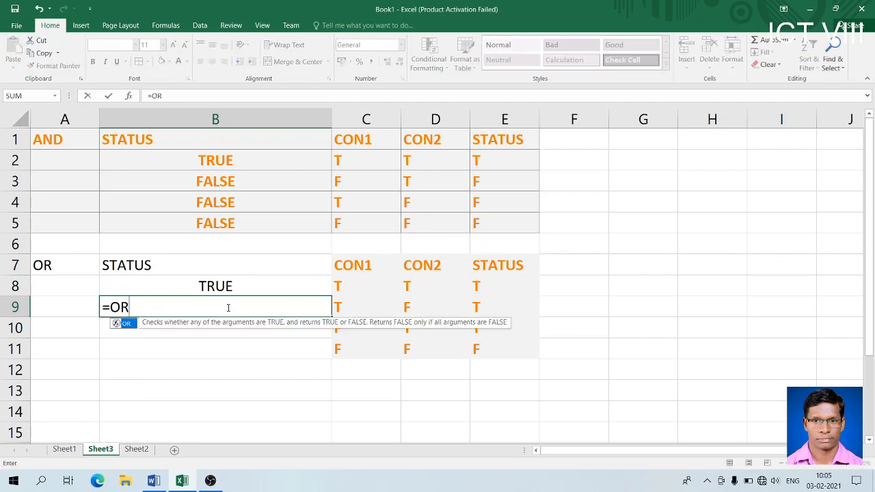
type("(5")
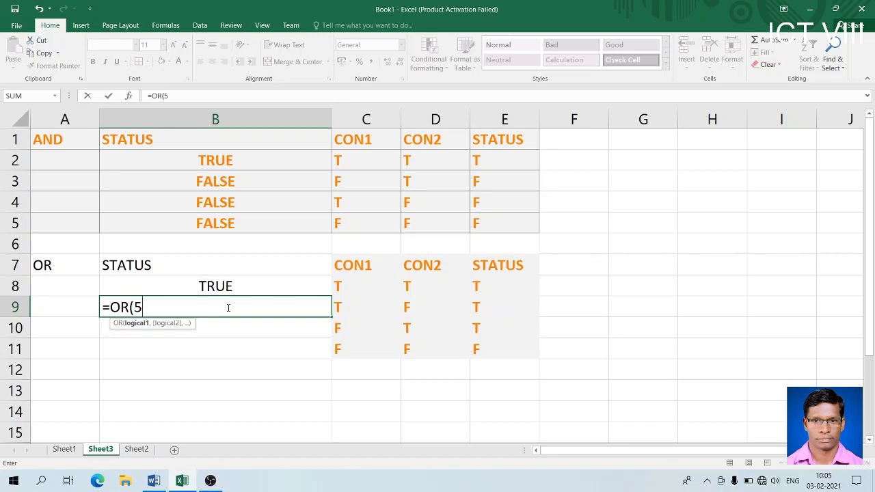
type(">1,1")
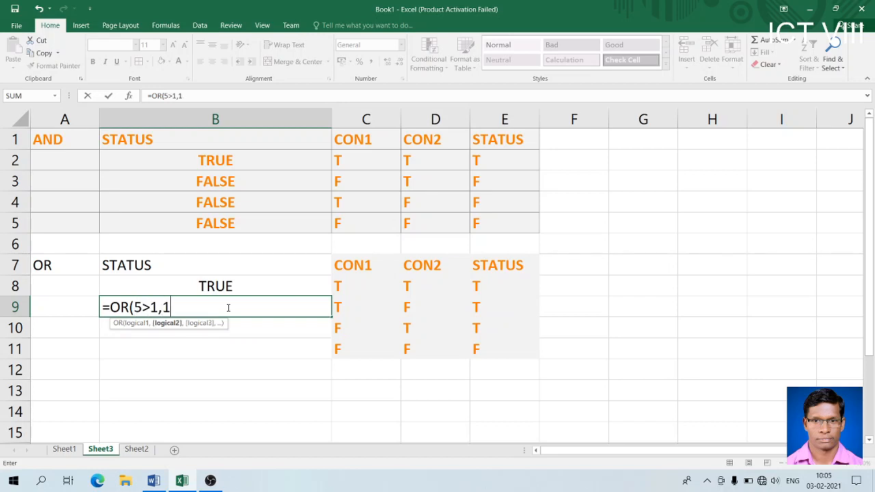
type("0>9)")
key("Return")
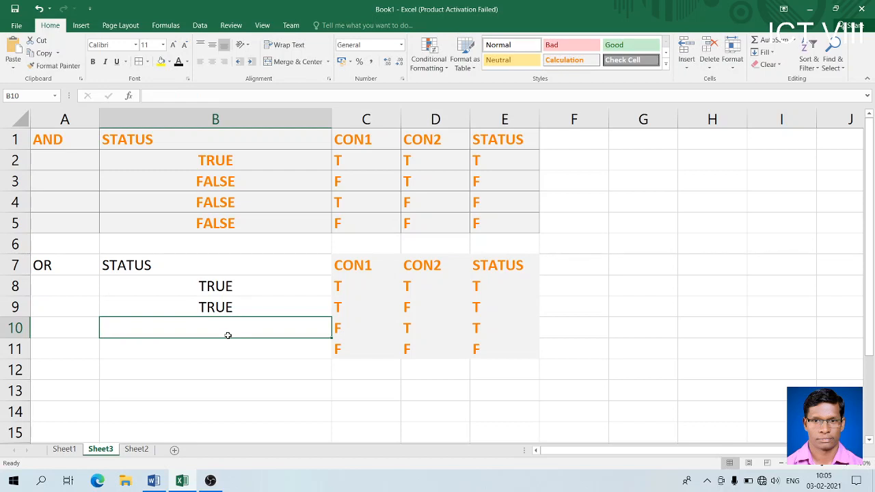
type("=OR(")
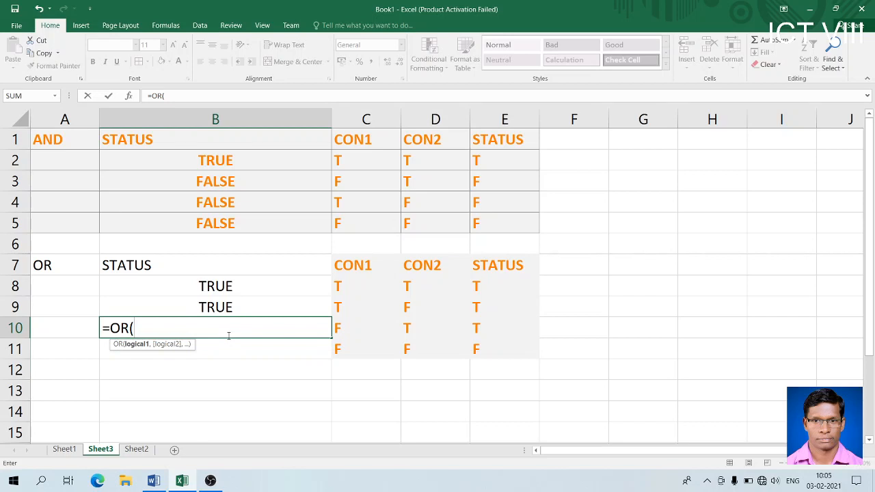
type("5>6,7")
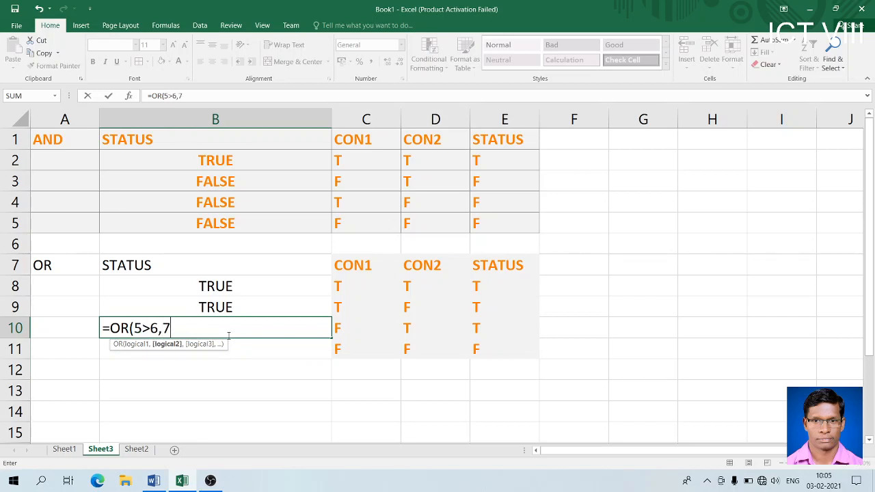
type(">5")
key("BackSpace")
key("BackSpace")
key("BackSpace")
key("BackSpace")
key("BackSpace")
key("BackSpace")
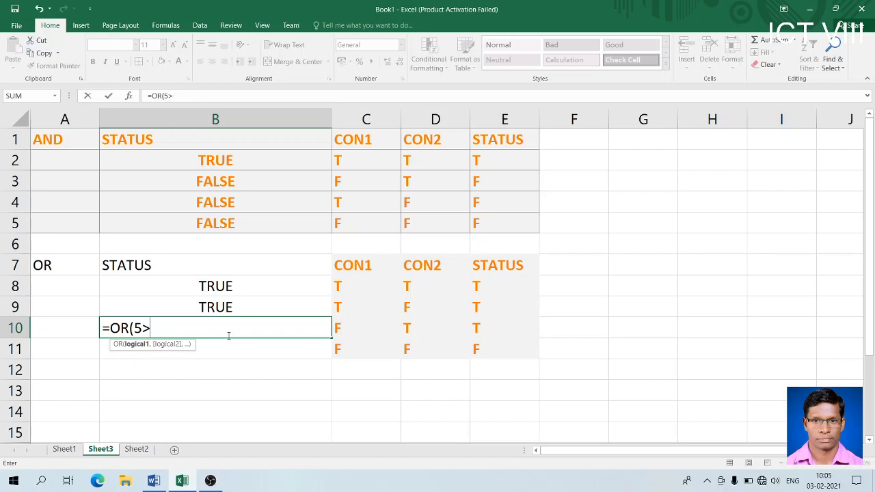
type(">2,")
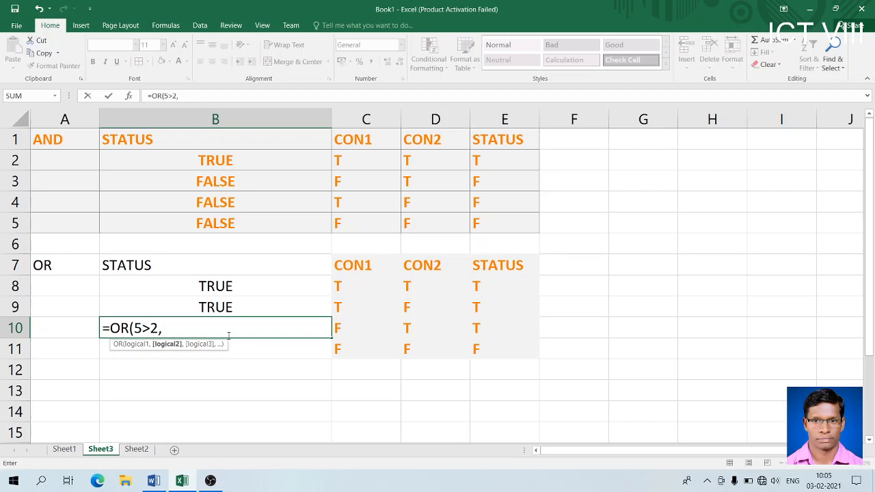
type("6>7")
key("BackSpace")
key("BackSpace")
key("BackSpace")
key("BackSpace")
key("BackSpace")
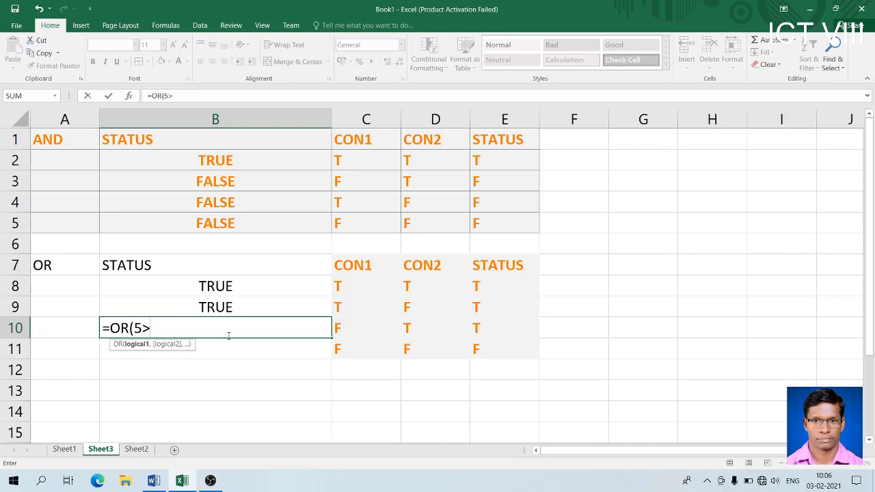
type("7,")
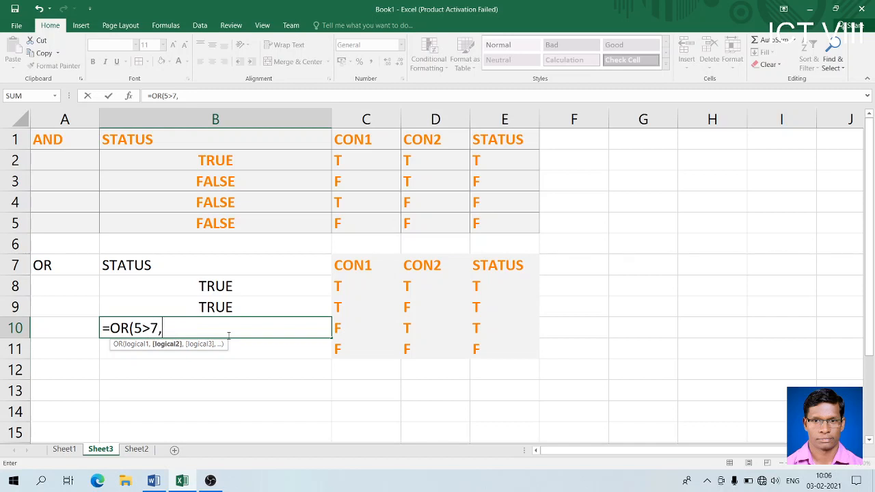
type("6>4)")
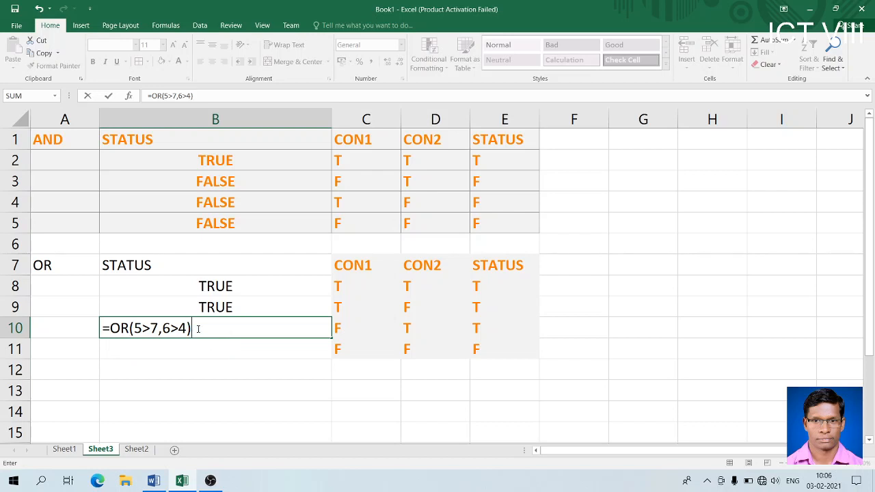
key("Return")
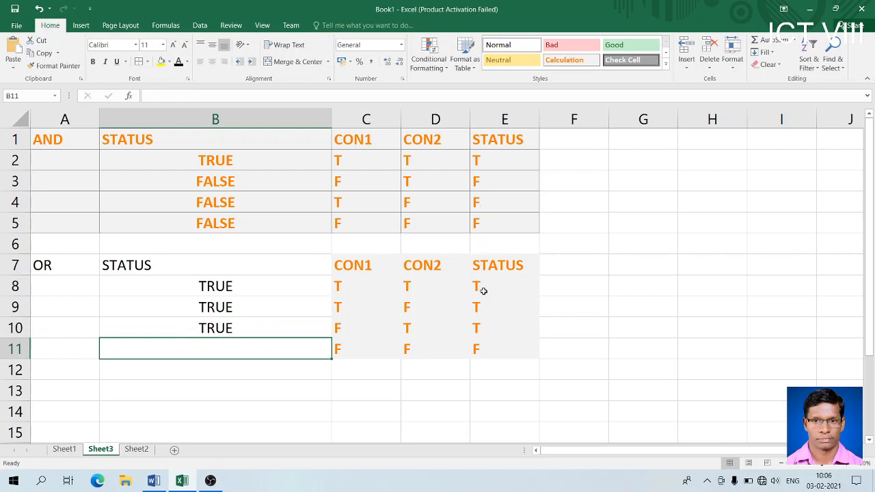
type("=")
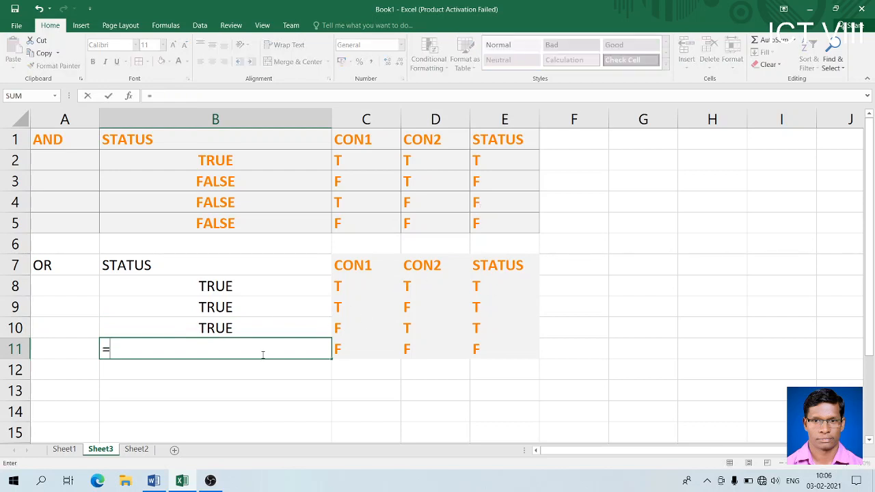
type("OR(4>")
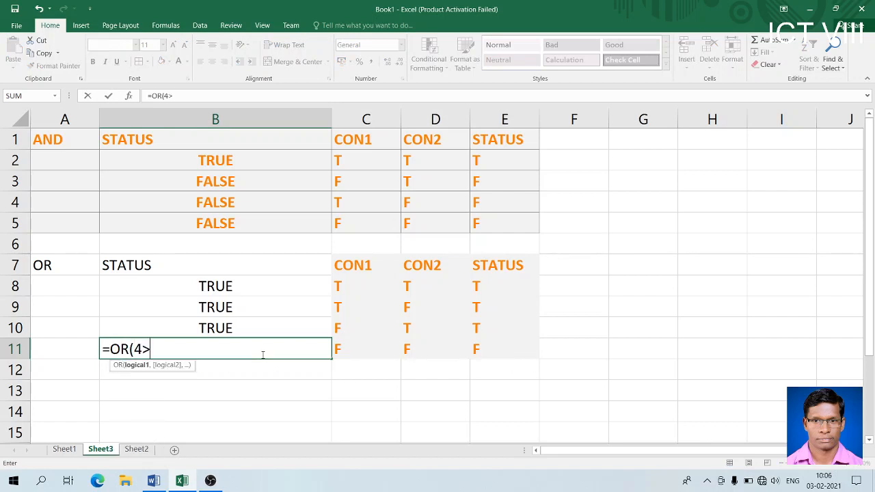
type("5,")
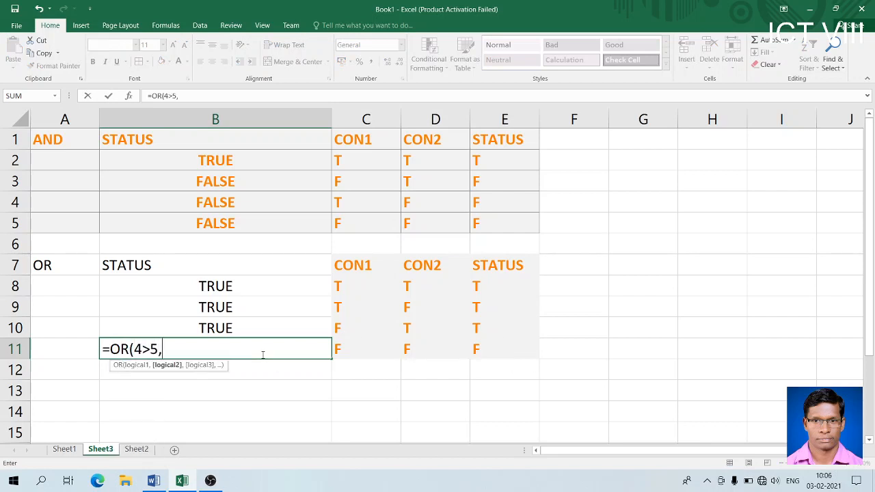
type("8>9)")
key("Return")
- Apply the Calculation cell style to the OR table A7:E11
left_click_drag(61, 271, 492, 343)
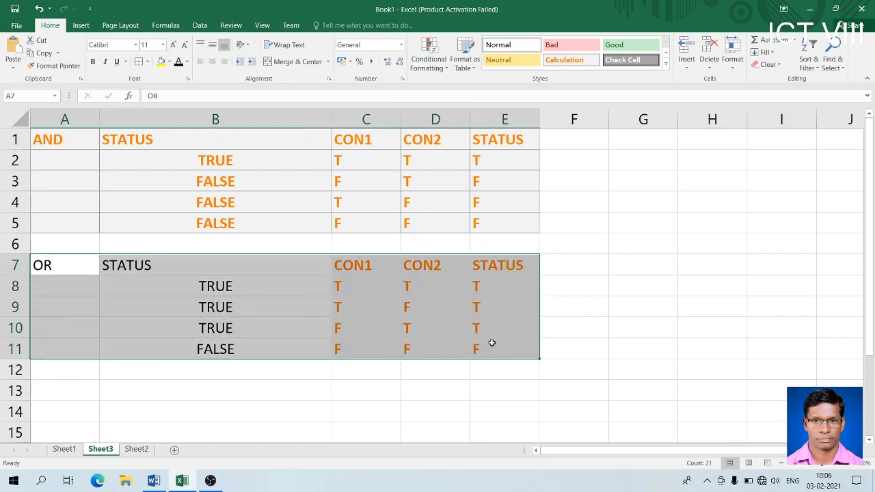
left_click(571, 61)
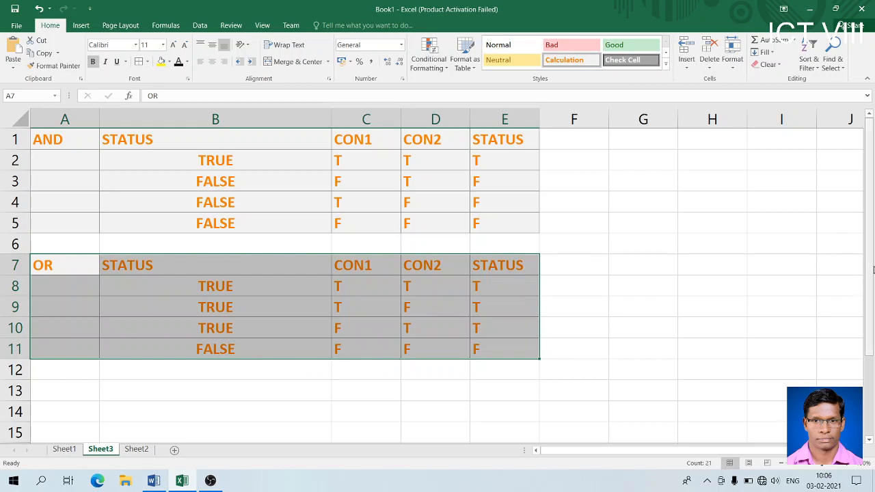
mouse_move(873, 270)
left_mouse_down()
mouse_move(873, 280)
mouse_move(872, 272)
left_mouse_up()
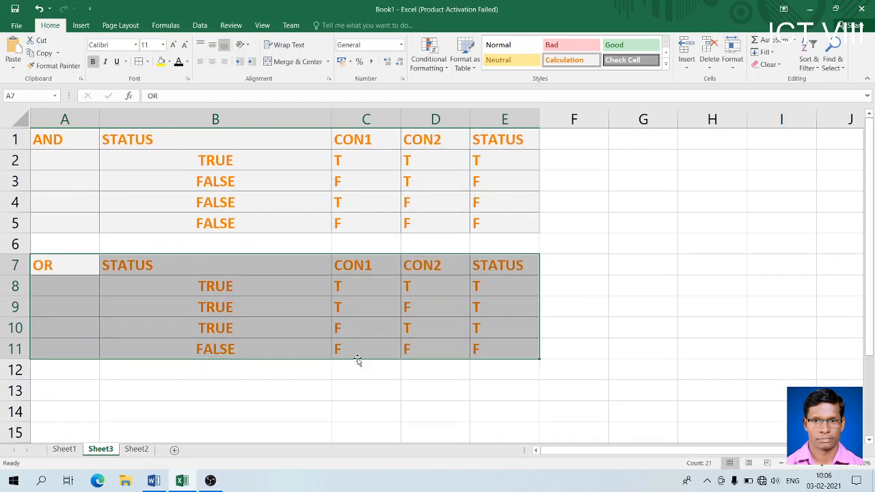
- Review the OR table's formula and T/F values, then move below the table
left_click(239, 278)
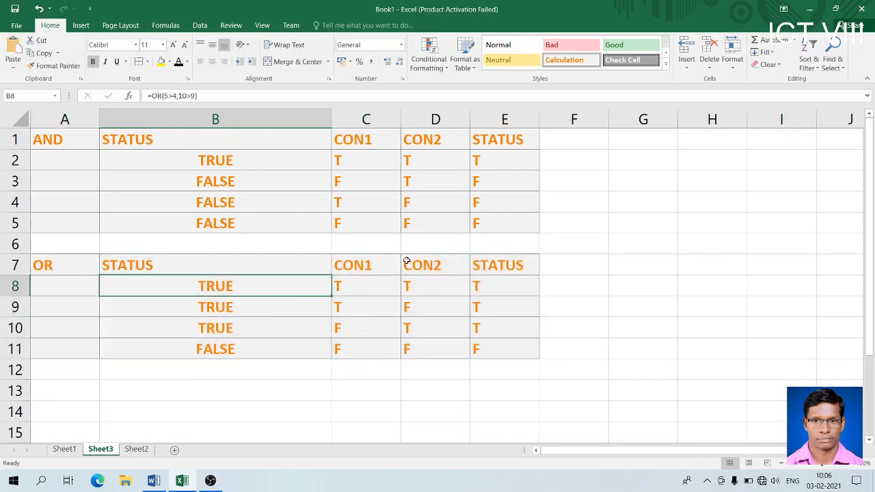
left_click(379, 286)
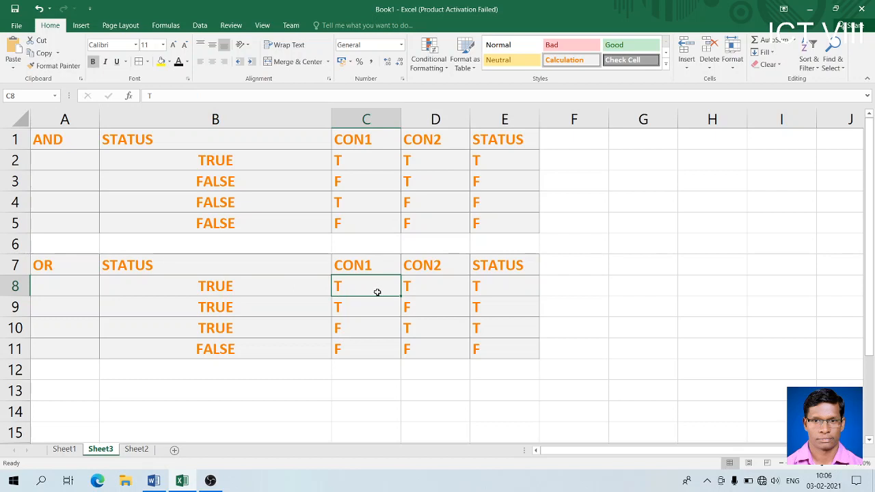
left_click(420, 286)
left_click_drag(483, 286, 484, 332)
left_click(412, 342)
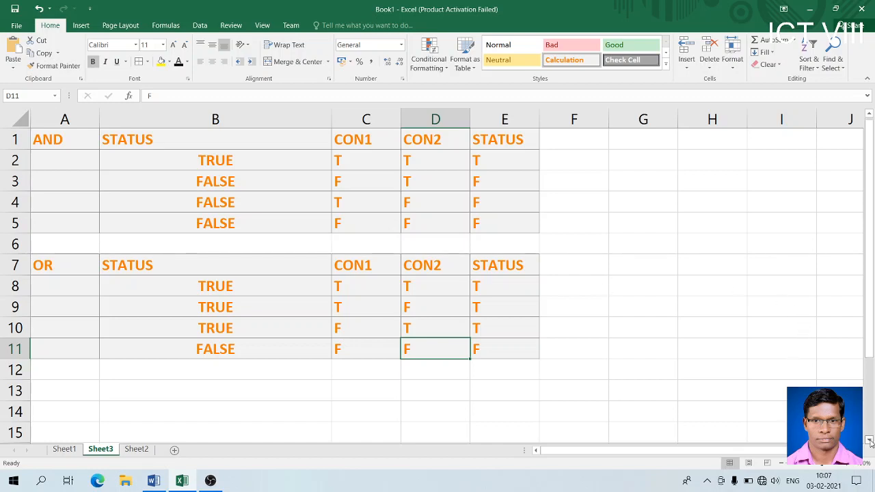
scroll(869, 442, "down", 5)
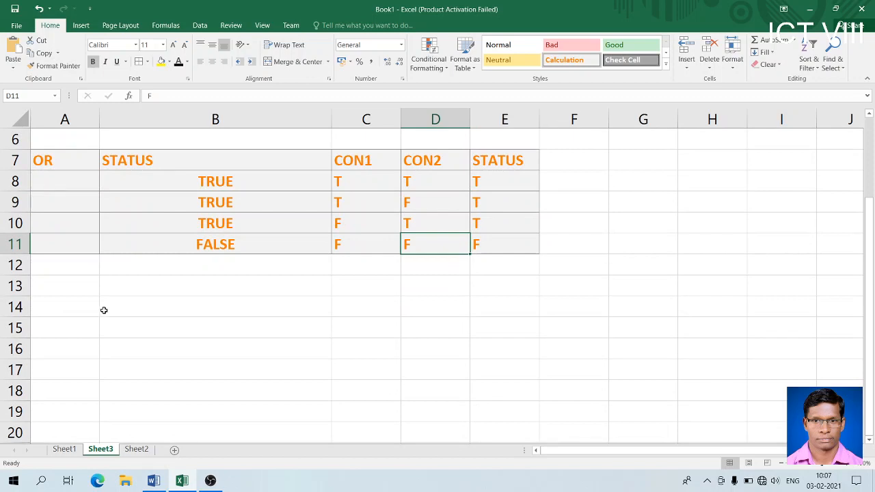
left_click(78, 307)
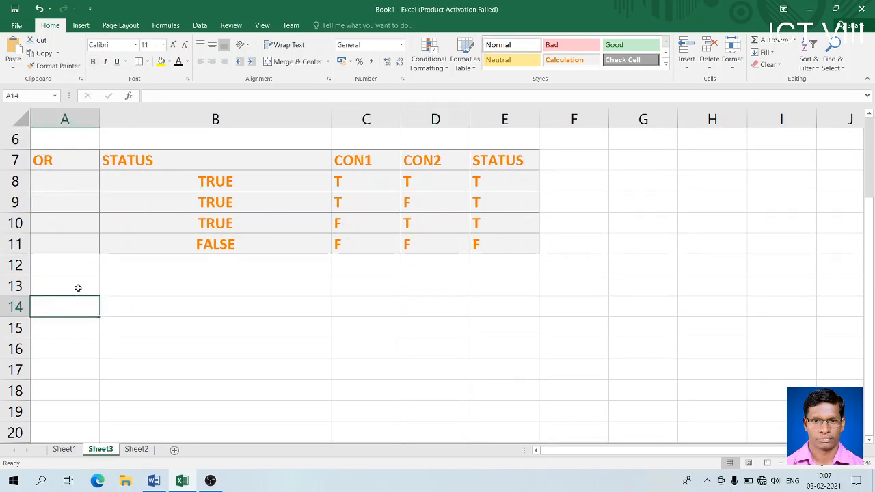
- Label A13 NOT and enter =NOT(5>2) in B13 and =NOT(10>15) in B14
left_click(77, 288)
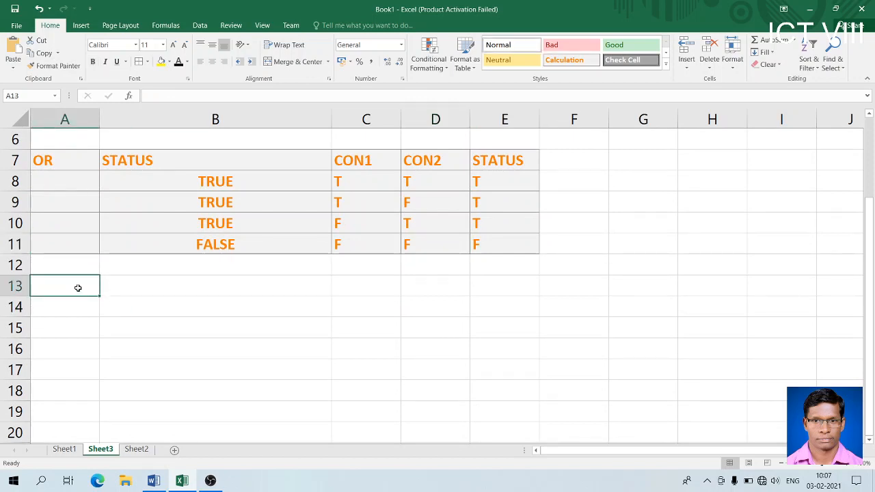
type("NOT")
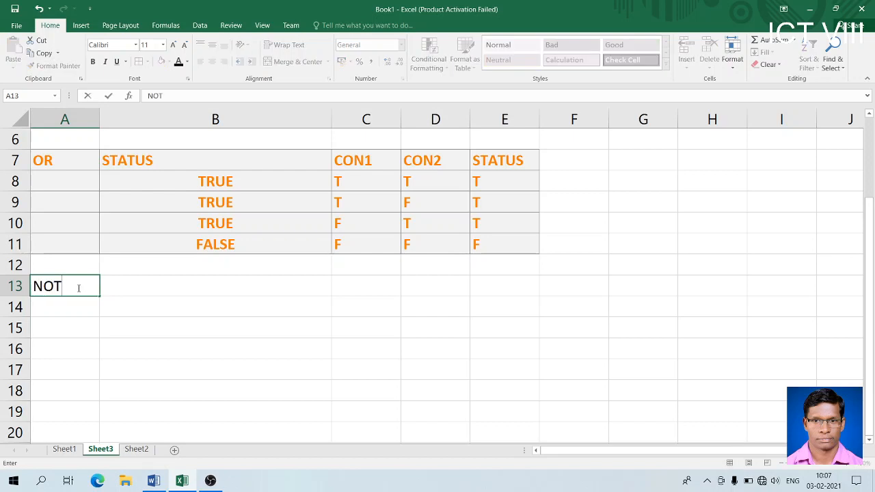
key("Tab")
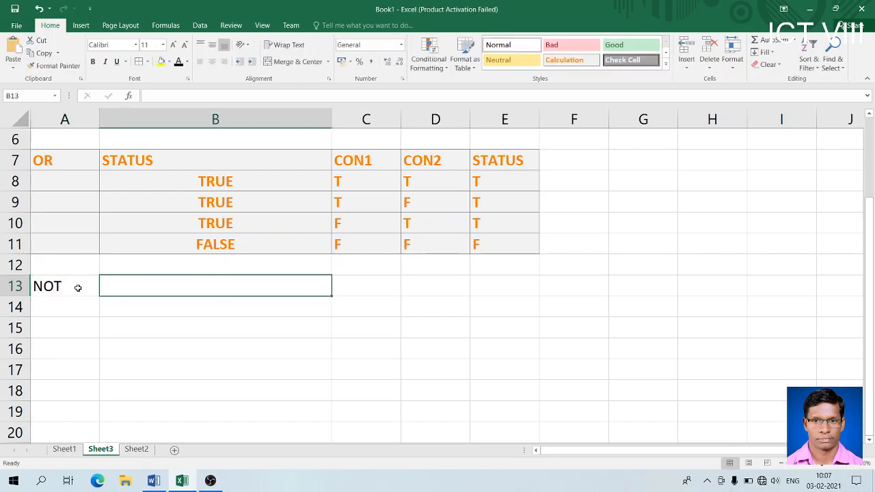
type("=")
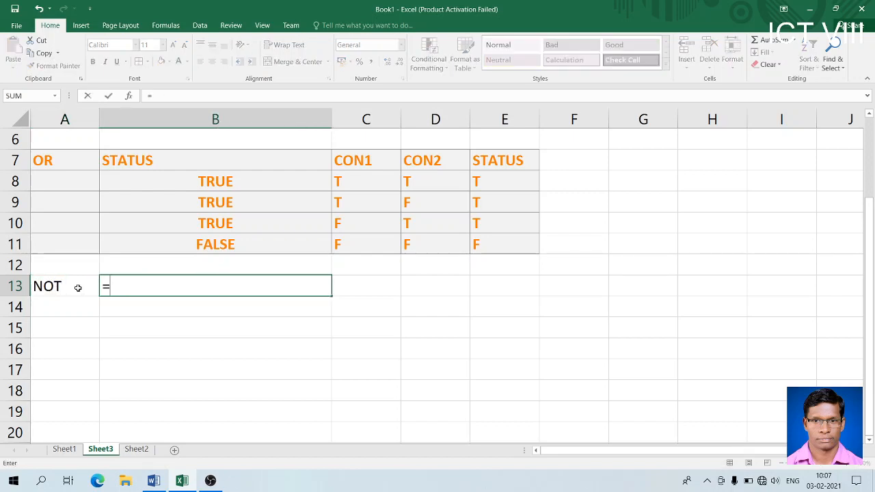
type("NOT(")
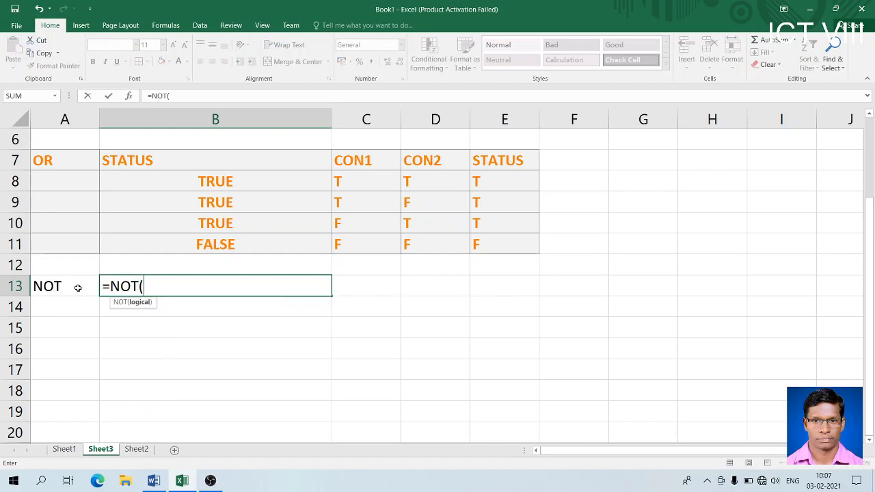
type("5>2)")
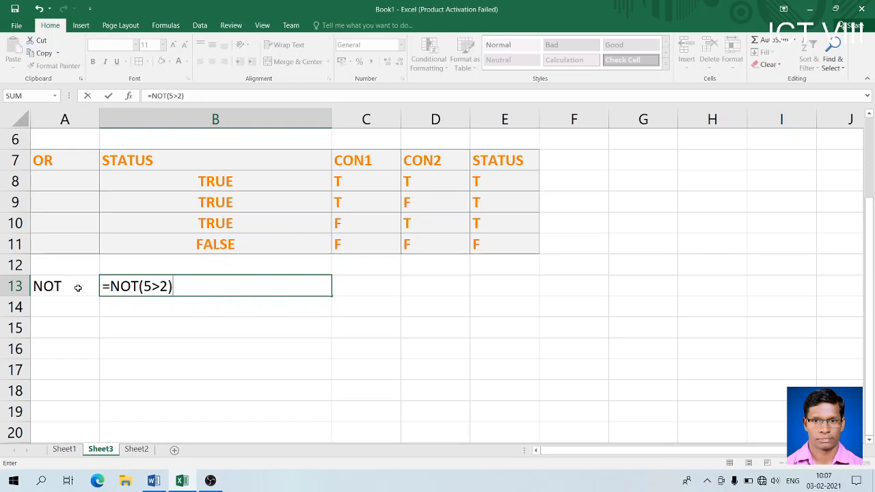
key("Return")
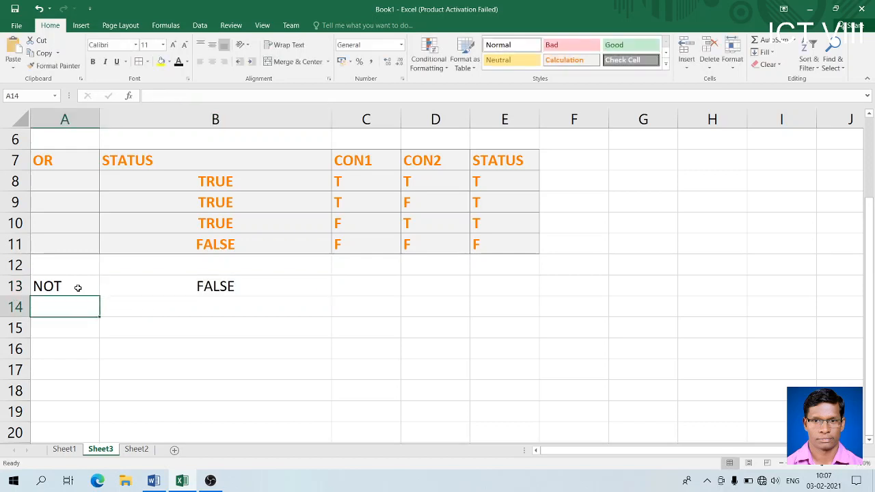
left_click(212, 287)
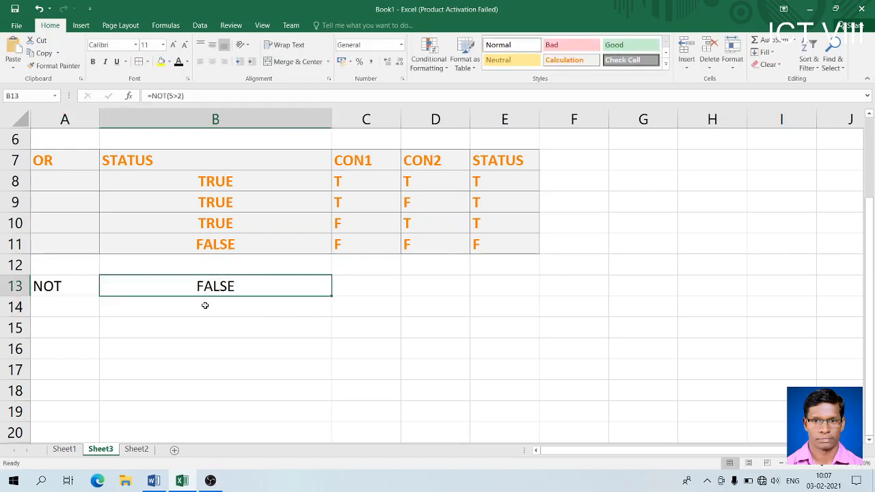
left_click(204, 308)
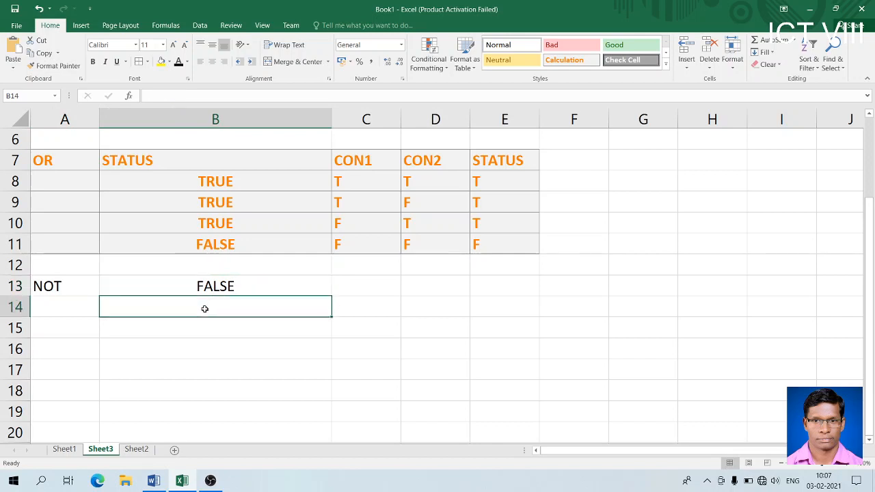
type("=")
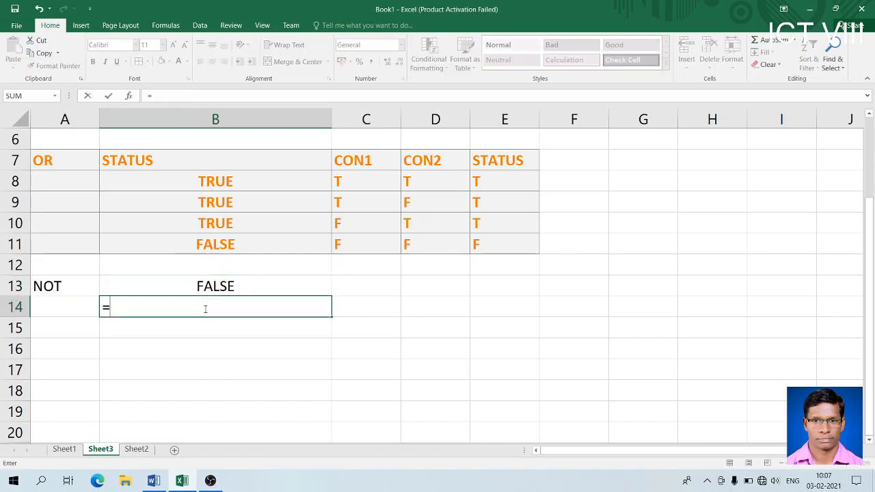
type("NOT(")
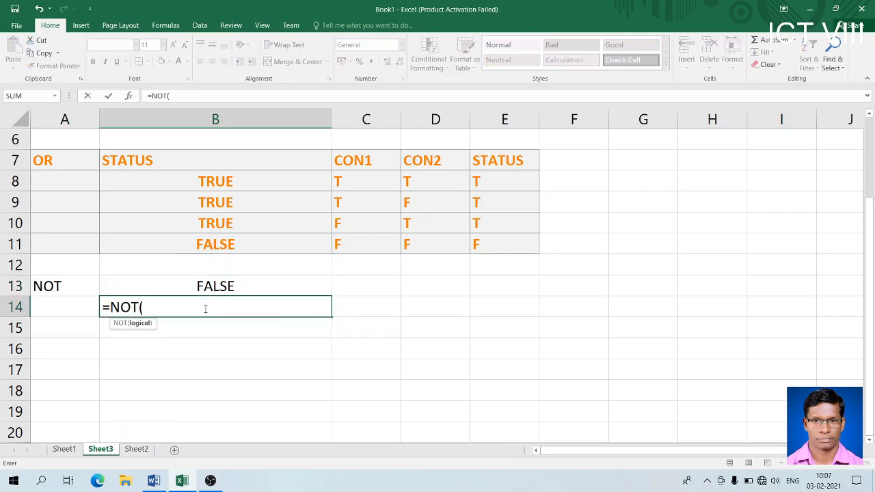
type("10>15)")
key("Return")
- Apply the Calculation cell style to A13:B14 and scroll further down the sheet
left_click_drag(86, 294, 235, 307)
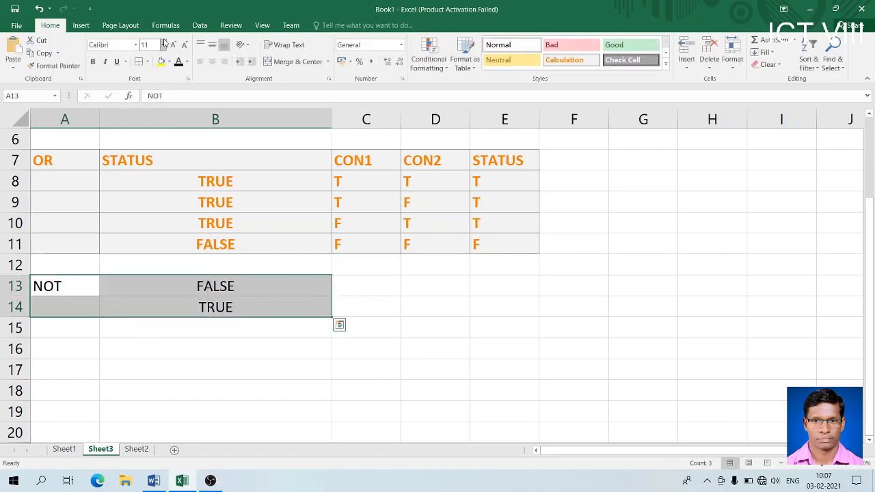
left_click(564, 60)
left_click(464, 357)
left_click_drag(870, 281, 871, 336)
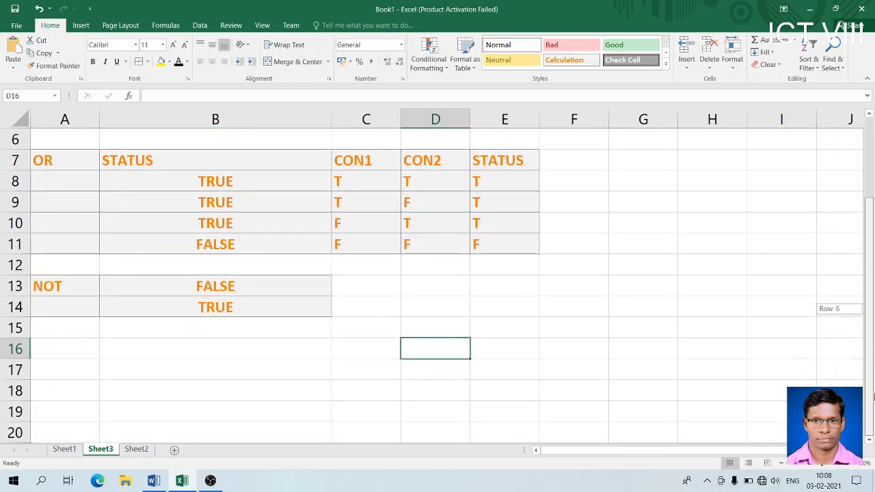
left_click_drag(873, 397, 872, 409)
left_click(870, 441)
left_click(870, 440)
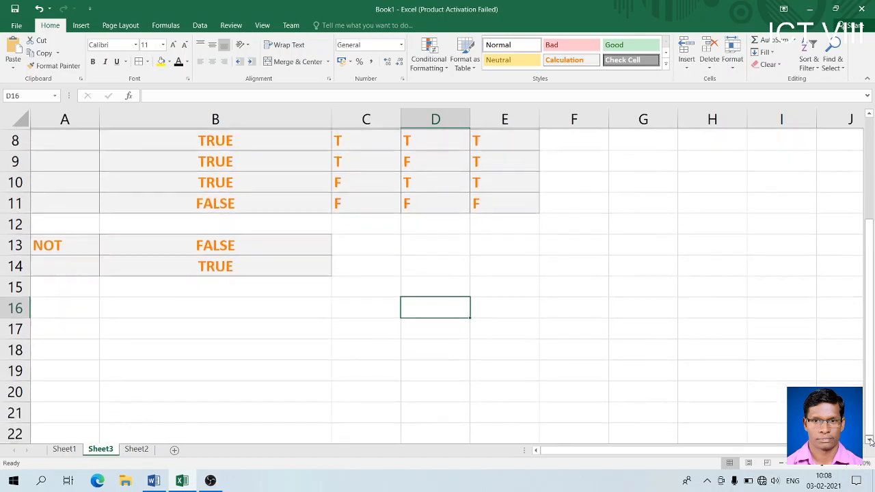
left_click(870, 441)
left_click(870, 441)
left_click(870, 441)
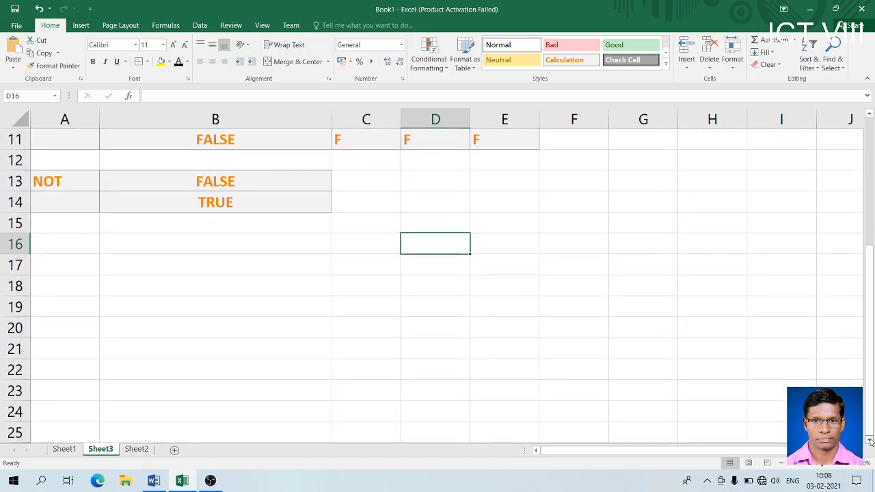
left_click(870, 441)
left_click(870, 441)
left_click(869, 440)
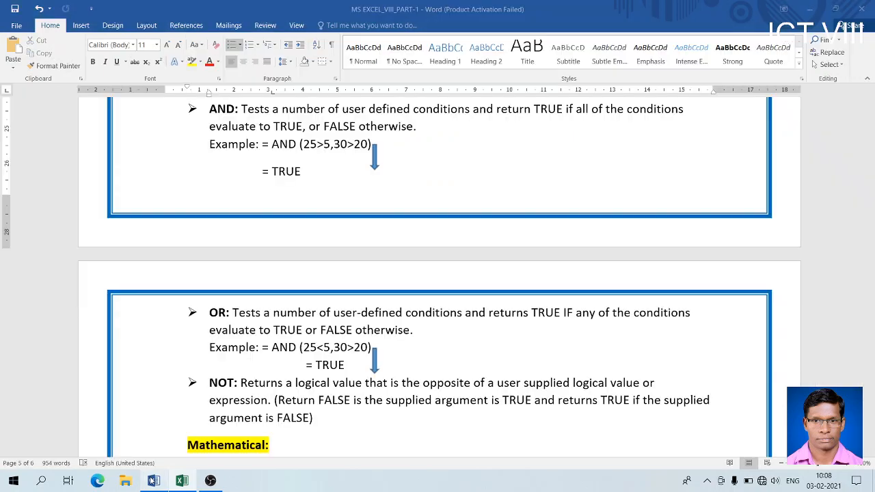
- Switch to the Word notes and scroll down to the SQRT and POWER section
left_click(153, 481)
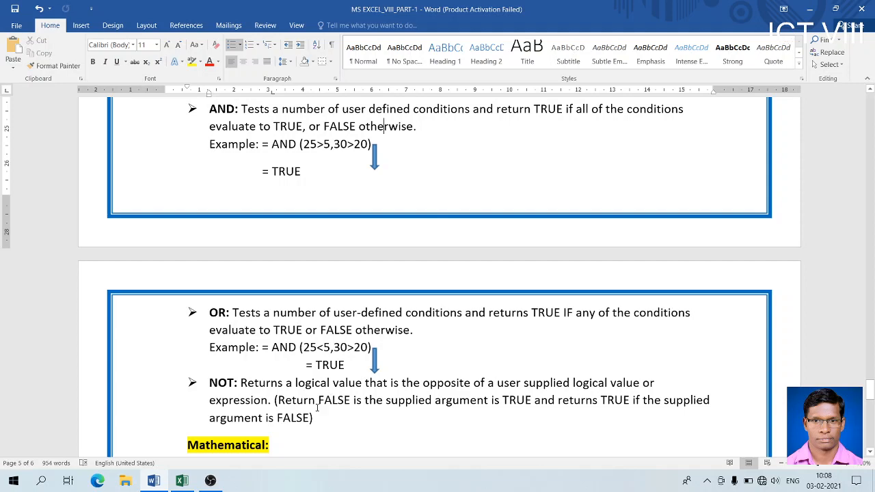
left_click(869, 453)
left_click(870, 454)
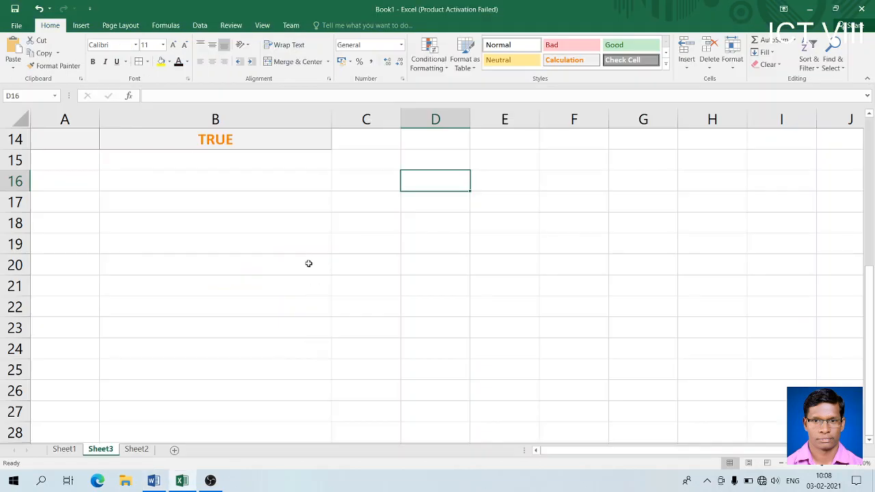
- Label B16 ENTER VALUE, style B16:C16 Bad, then make C16 the Good-styled input cell
left_click(184, 179)
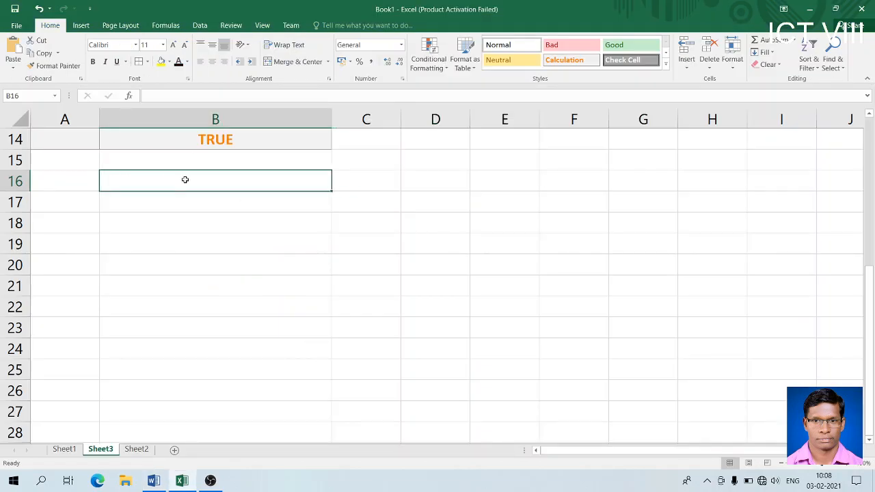
type("ENTER")
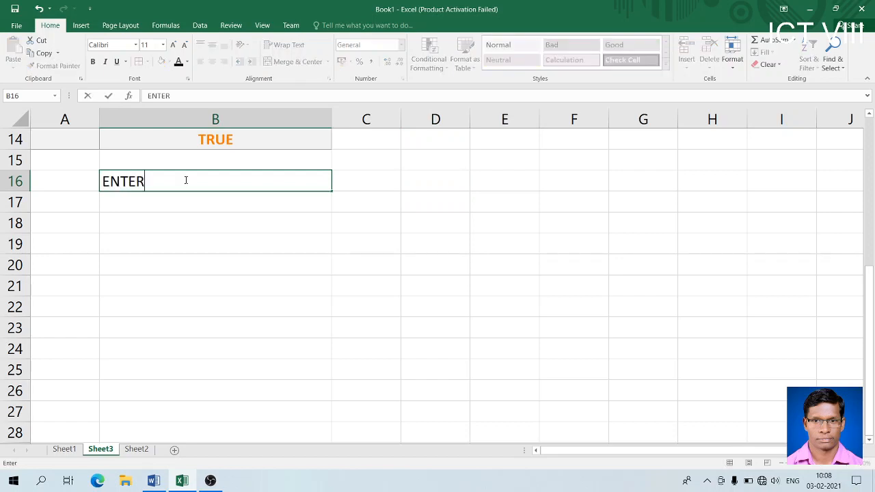
type(" VALUE")
key("Tab")
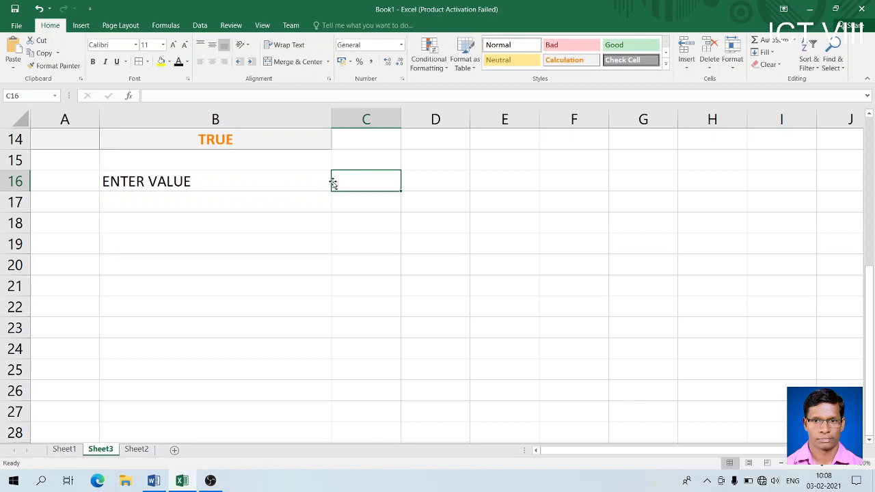
left_click_drag(230, 185, 346, 181)
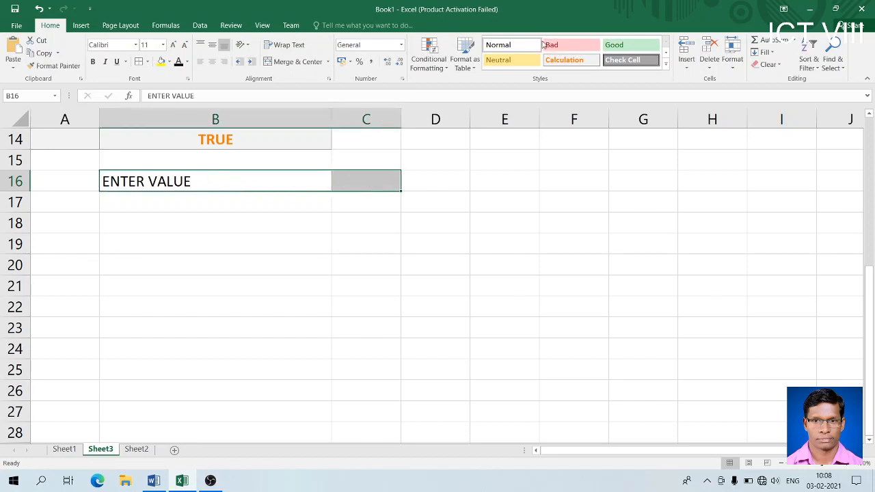
left_click(571, 45)
left_click(360, 177)
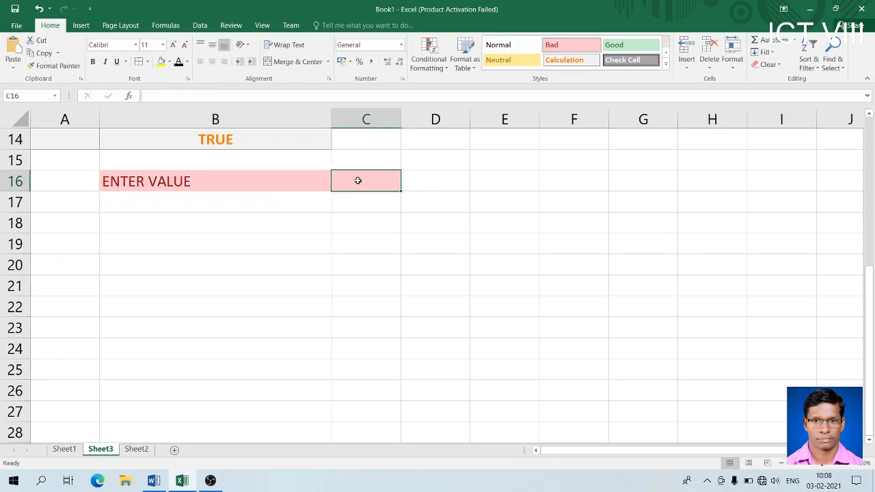
left_click(614, 45)
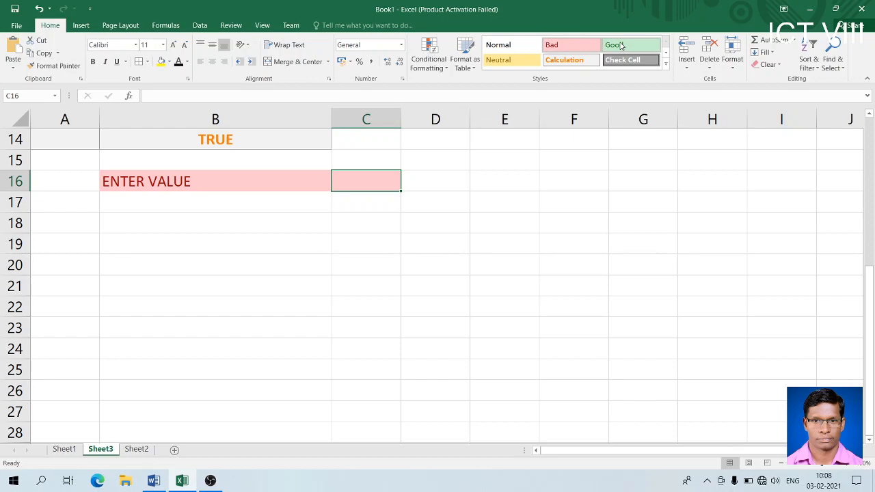
- Label B18 SQAURE ROOT and give B18:C18 the Good style
left_click(367, 226)
left_click(272, 235)
left_click(267, 226)
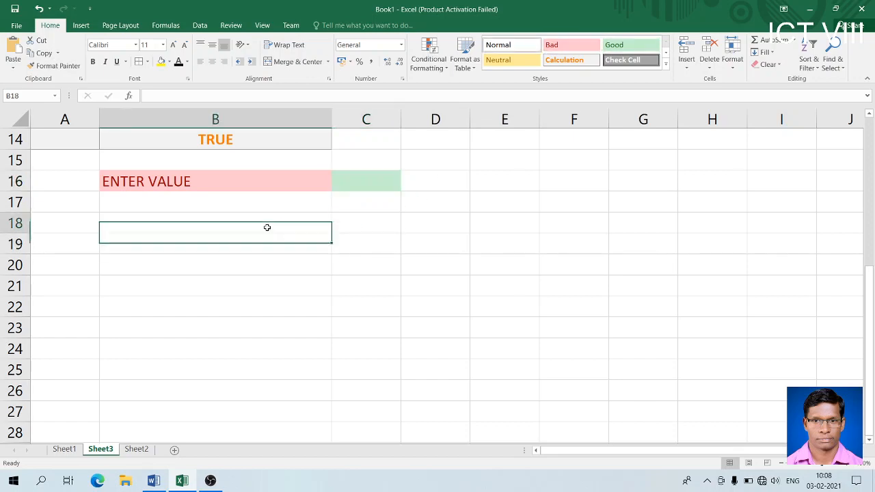
type("SQAURE")
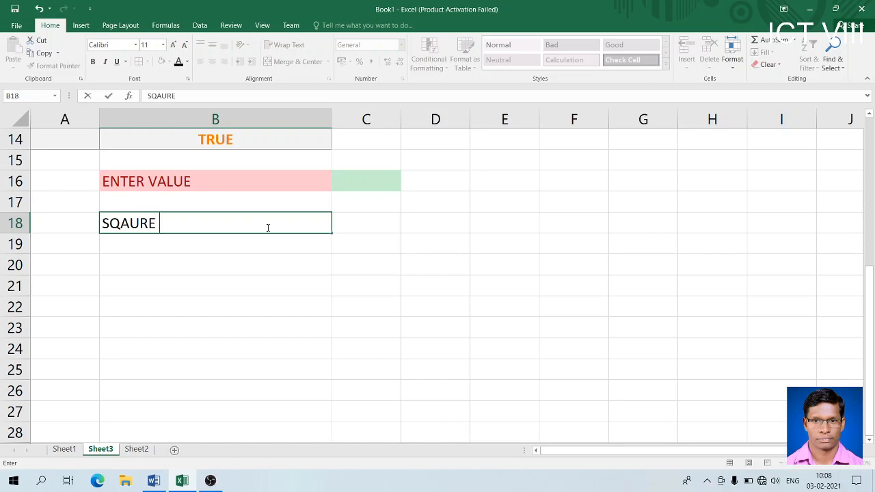
type(" ROOT")
key("Tab")
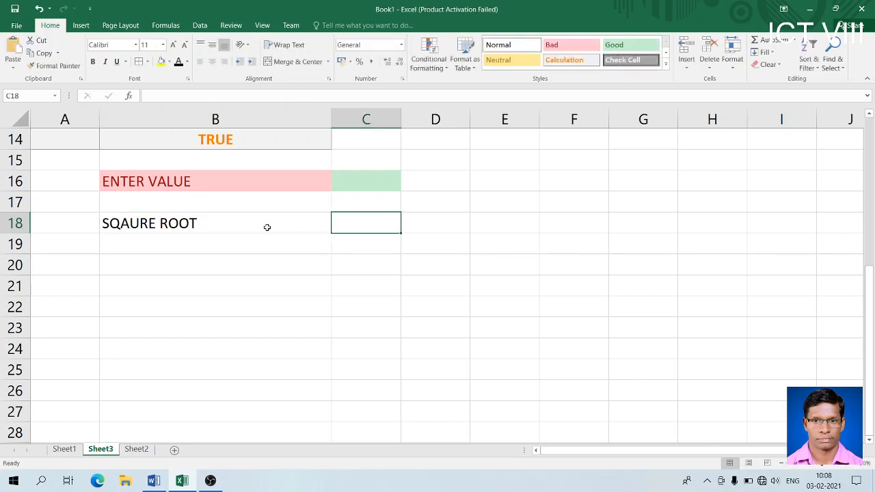
left_click_drag(267, 226, 345, 223)
left_click(608, 52)
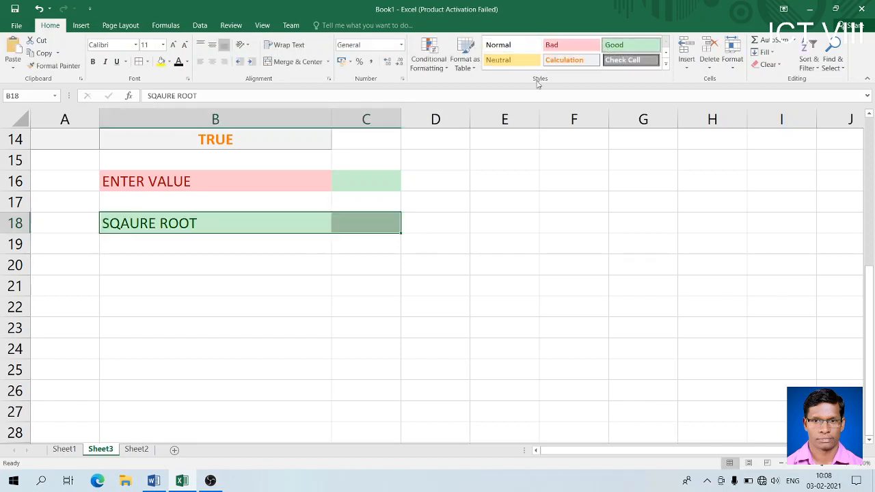
left_click(364, 220)
- Style C18 Bad and enter =SQRT(C16) in it
left_click(565, 43)
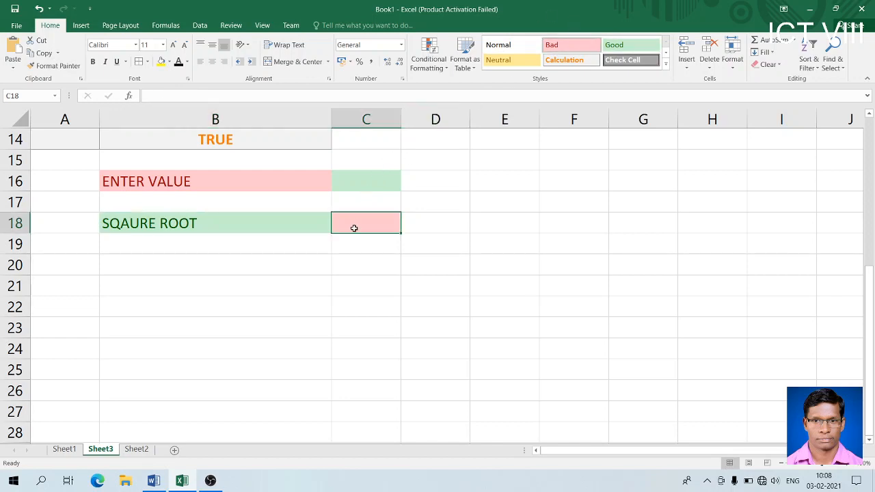
type("=SQRT")
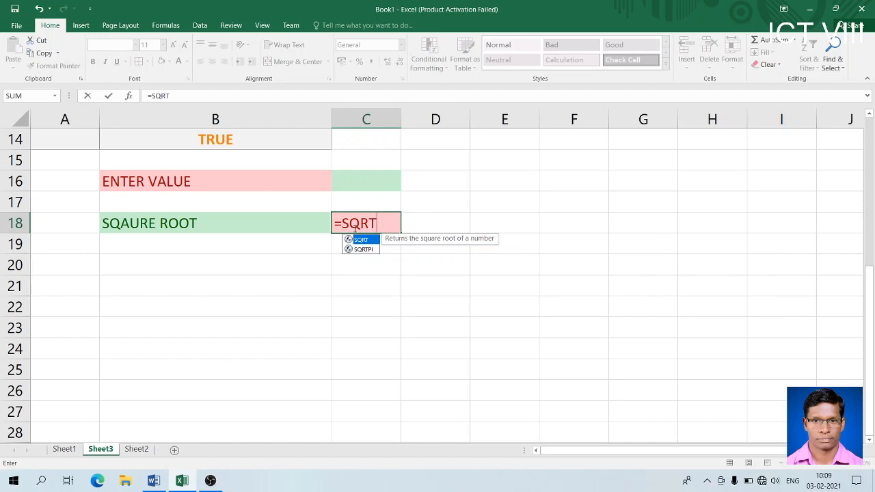
type("()")
key("Left")
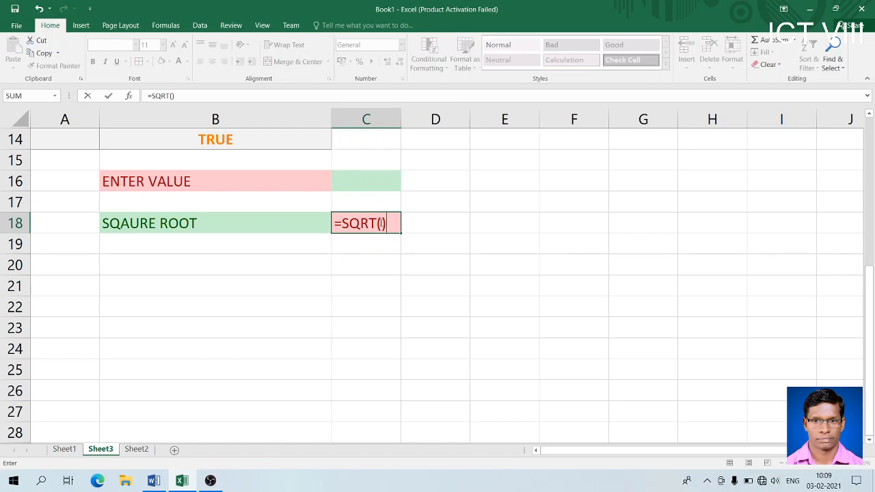
key("F2")
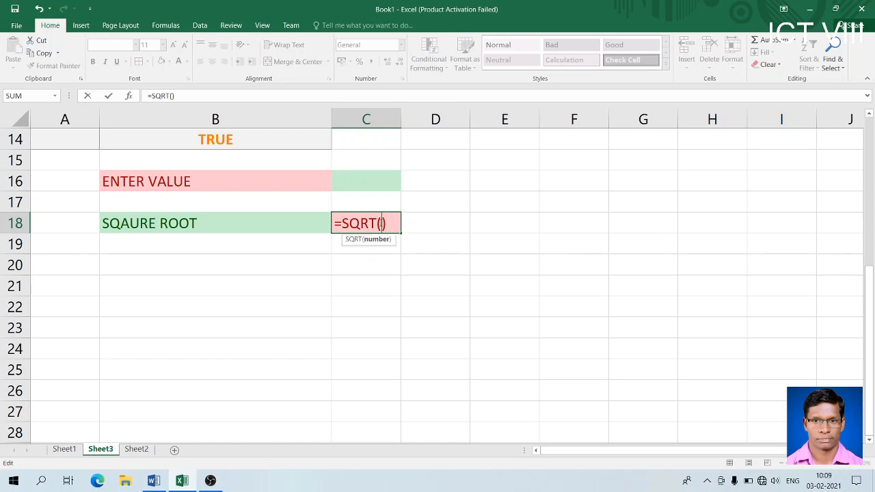
left_click(378, 183)
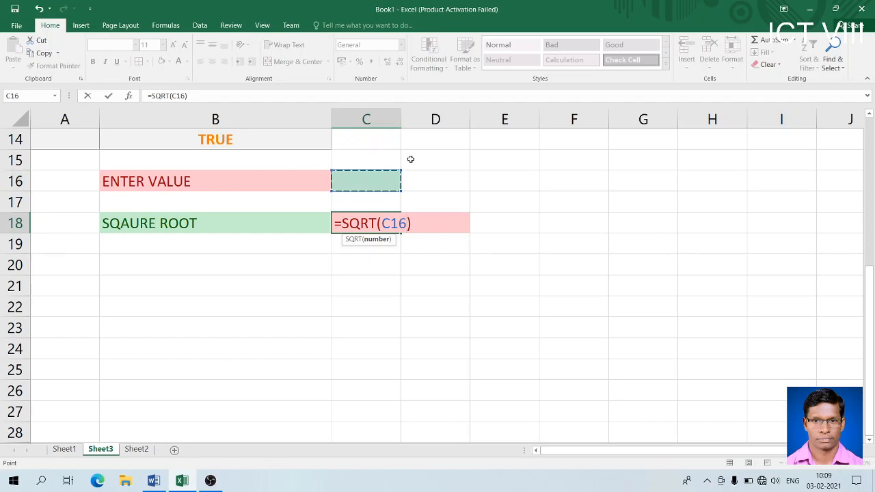
key("Return")
- Test C16 with 25, 125, 625 and 441 (giving 21), then view Sheet2
left_click(367, 186)
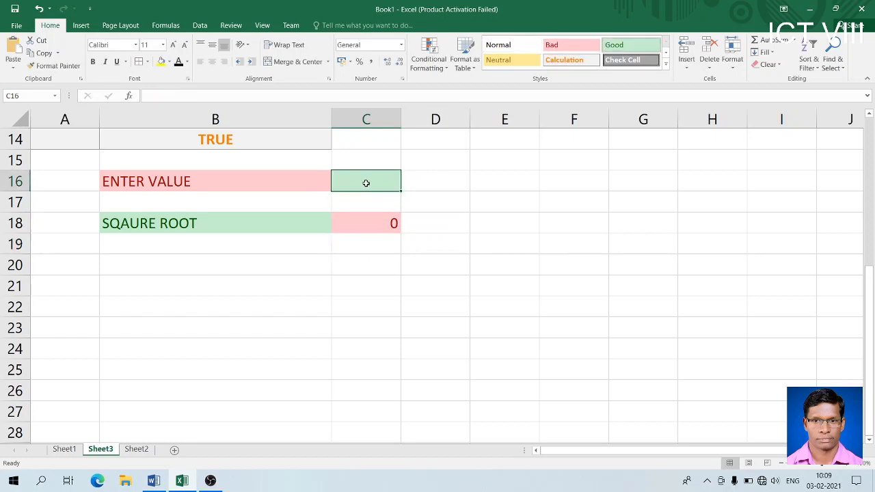
type("25")
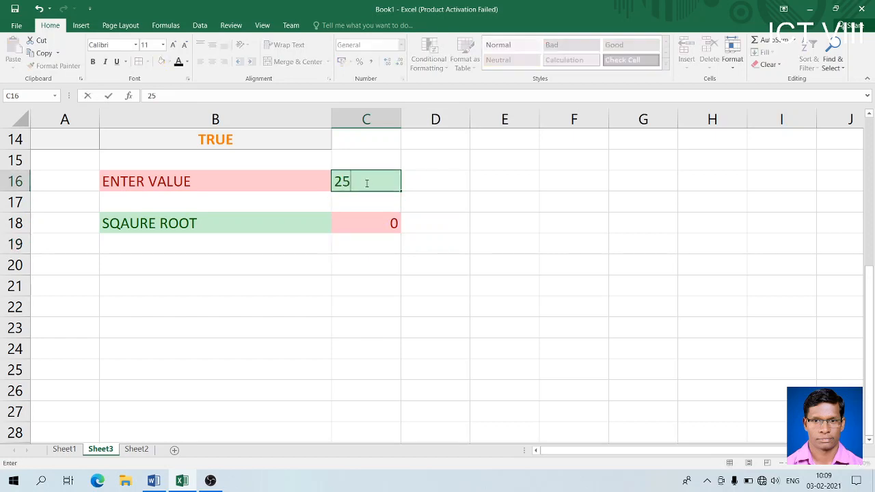
key("Return")
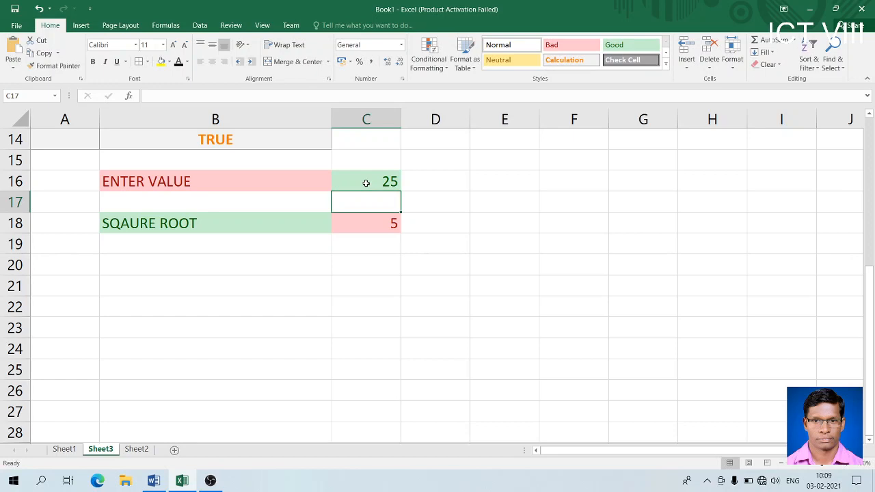
left_click(366, 183)
type("125")
key("Return")
left_click(366, 183)
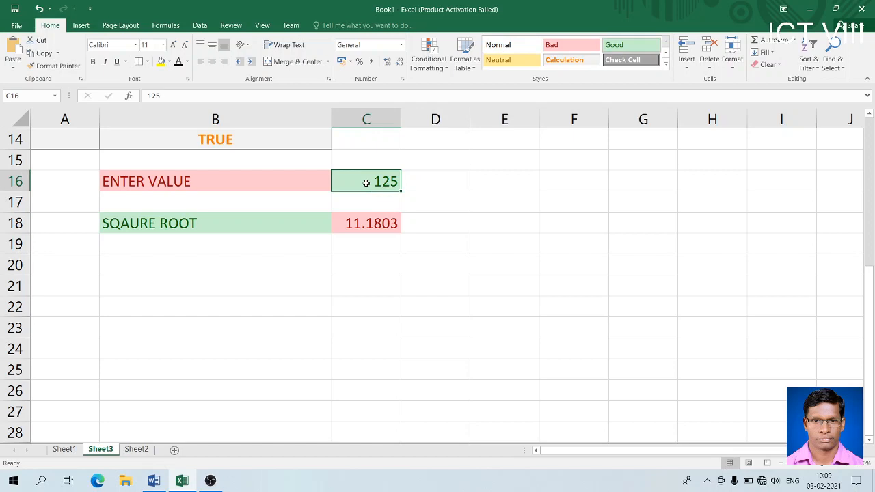
type("625")
key("Return")
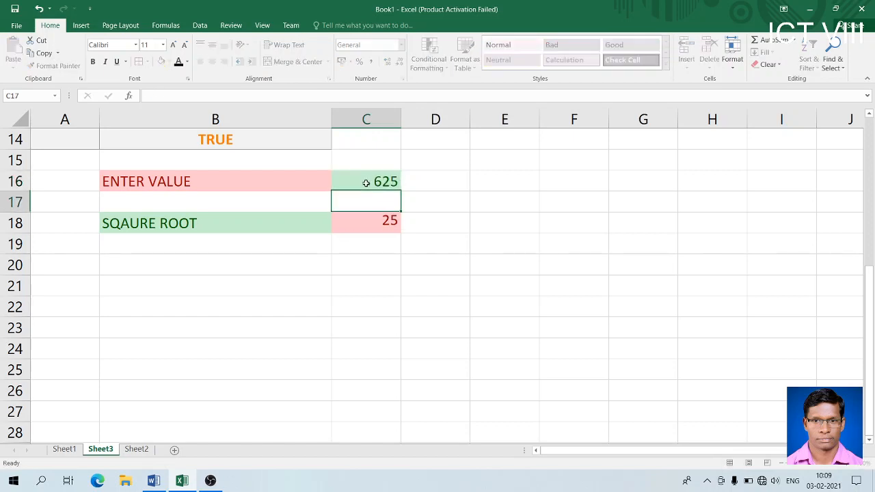
left_click(366, 183)
type("441")
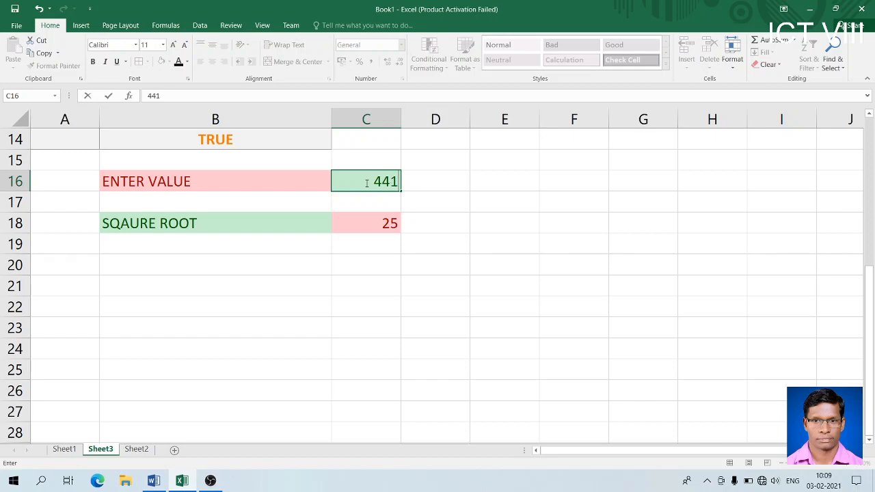
key("Return")
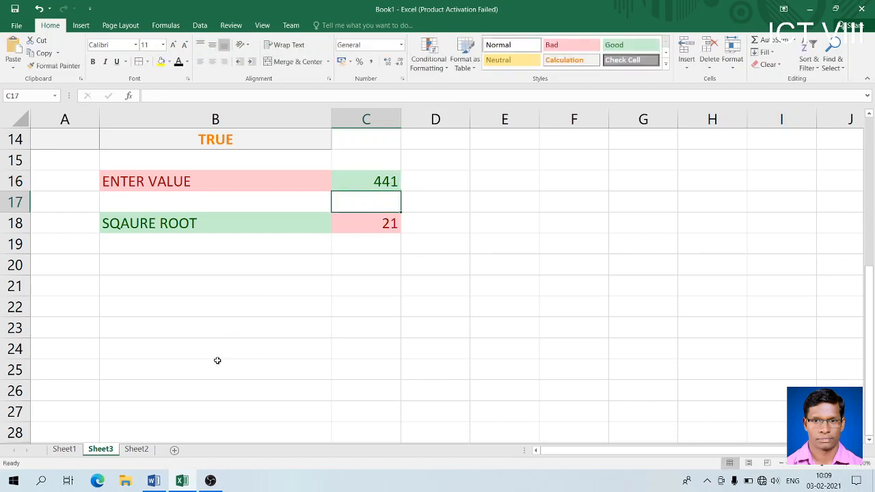
left_click(141, 450)
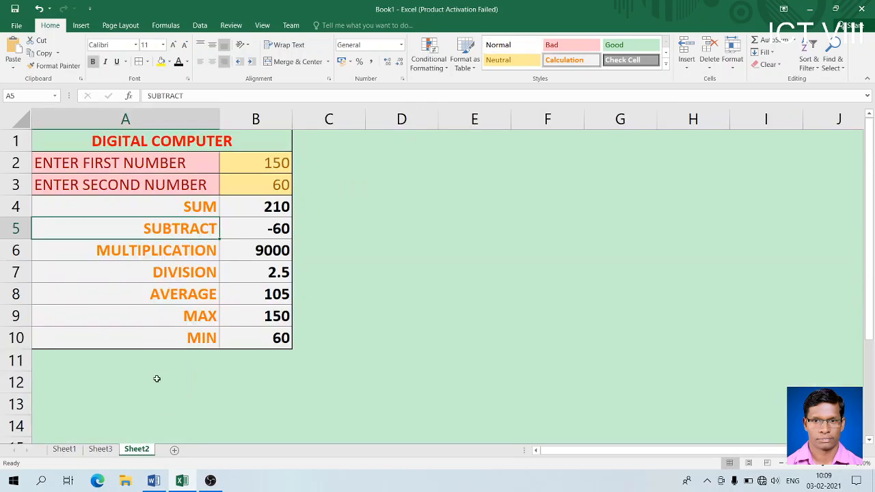
- Go back to Sheet3 and enter the label SQUARE in cell B20
left_click(102, 450)
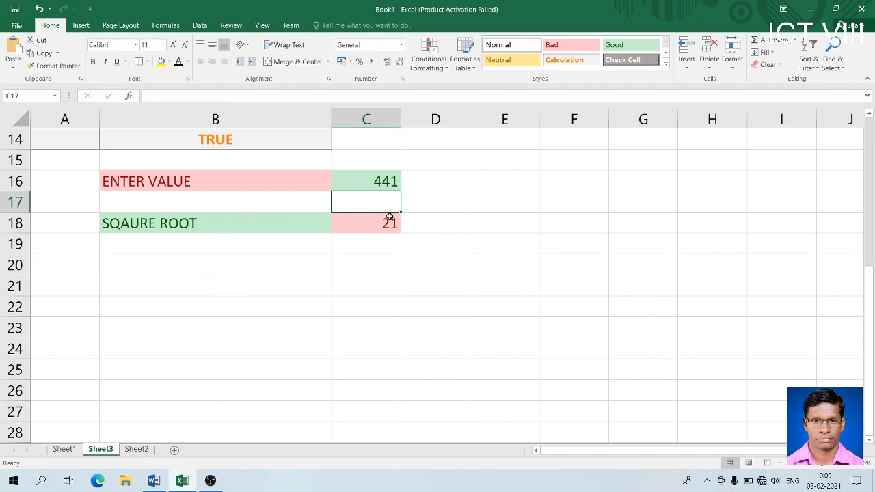
left_click(185, 267)
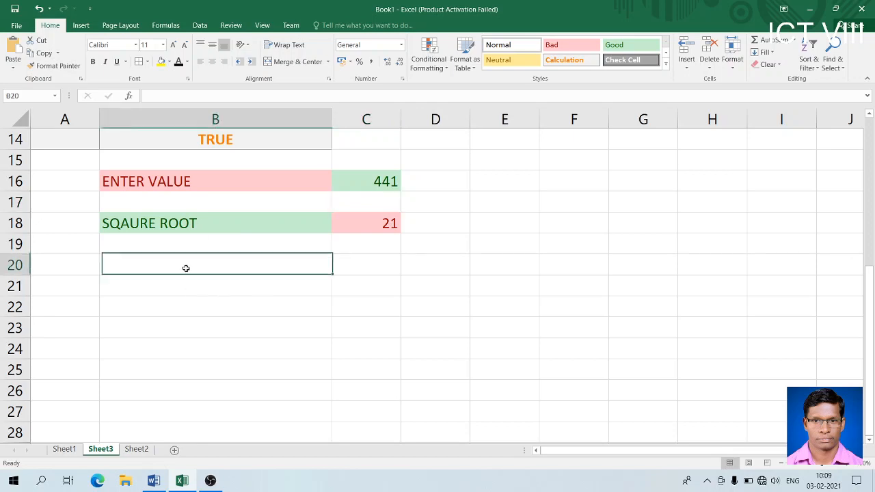
type("SQ")
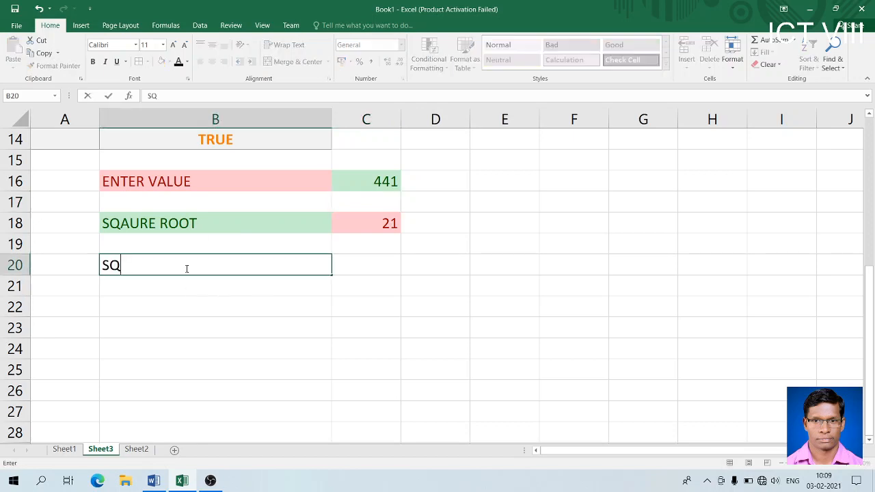
type("UARE")
key("Tab")
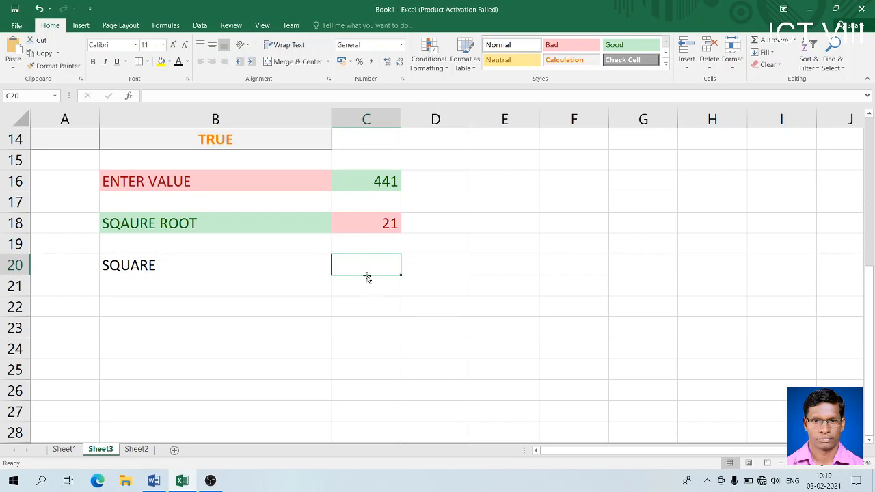
- Give B20:C20 the yellow Neutral cell style, then give C20 the pink Bad style
left_click_drag(281, 256, 349, 259)
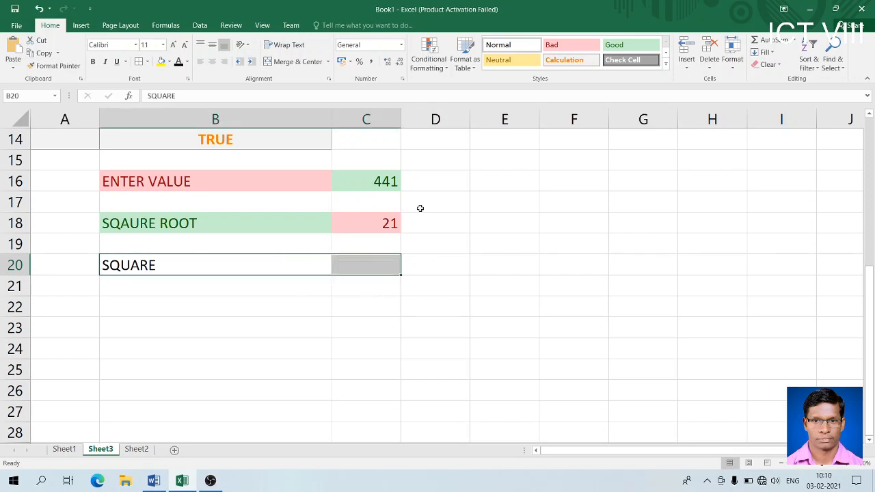
left_click(579, 44)
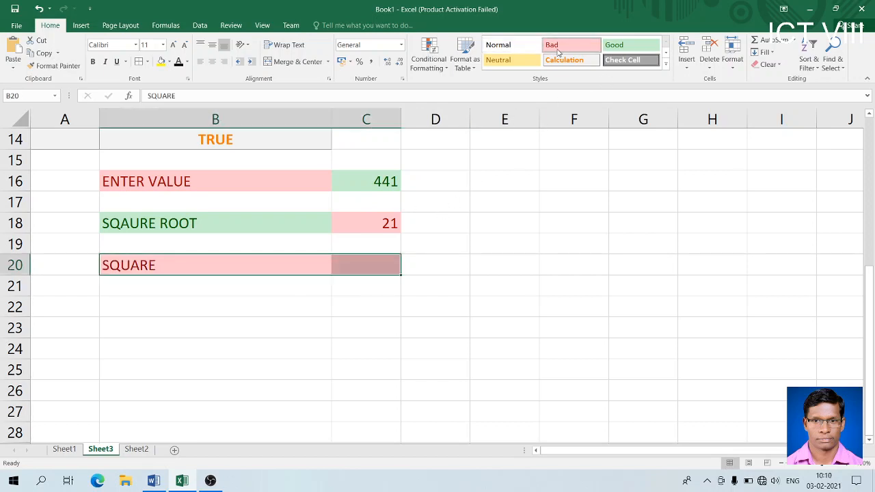
left_click(513, 63)
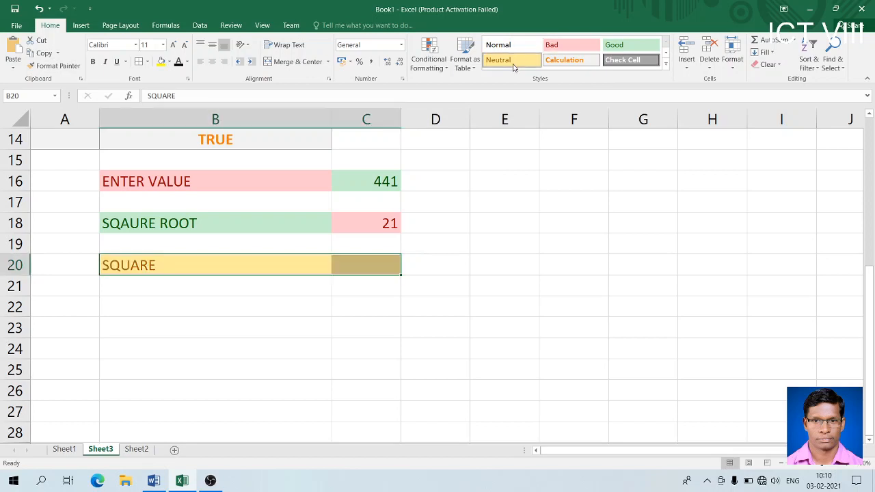
left_click(383, 261)
left_click(550, 46)
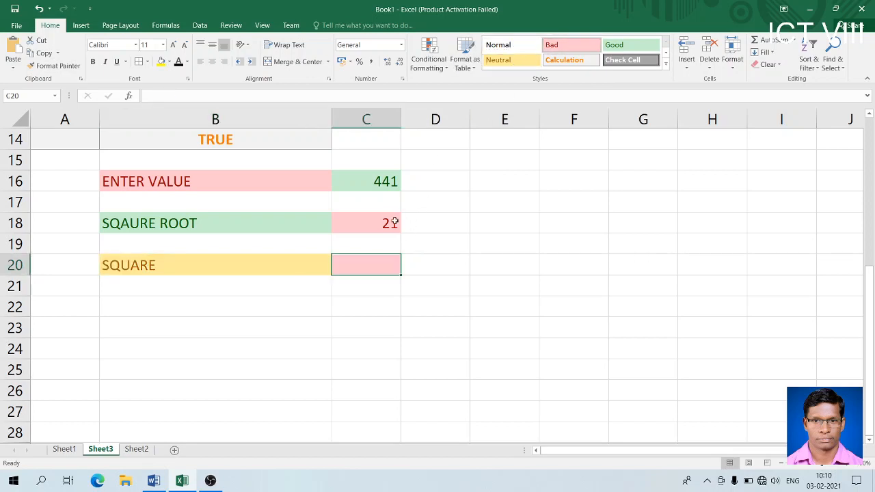
- Enter =POWER(C16,2) in C20 to square the entered value, showing 194481
type("=")
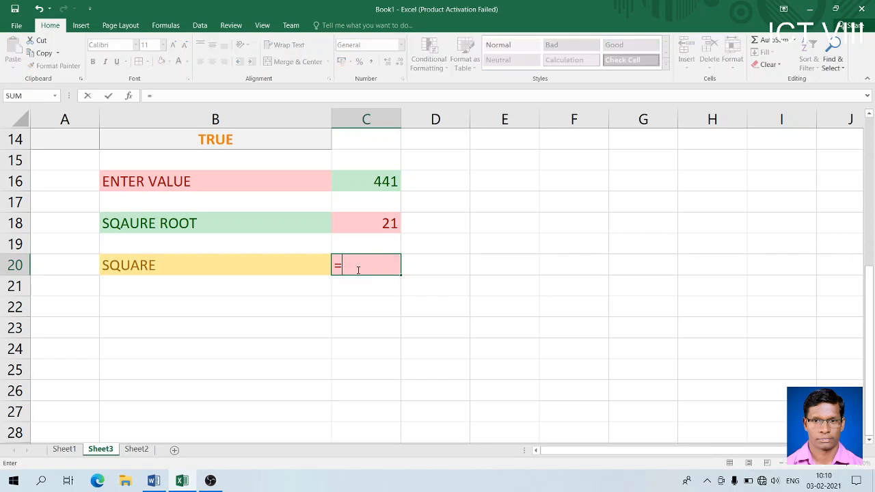
type("POWER")
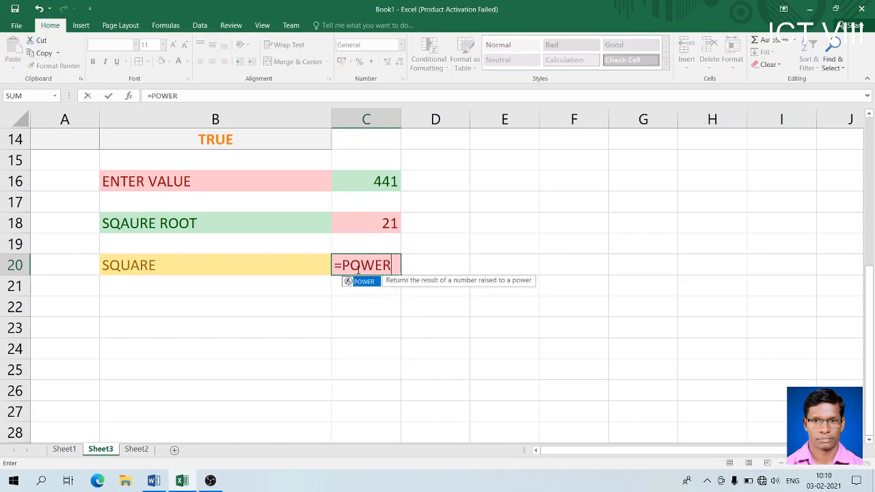
type("(")
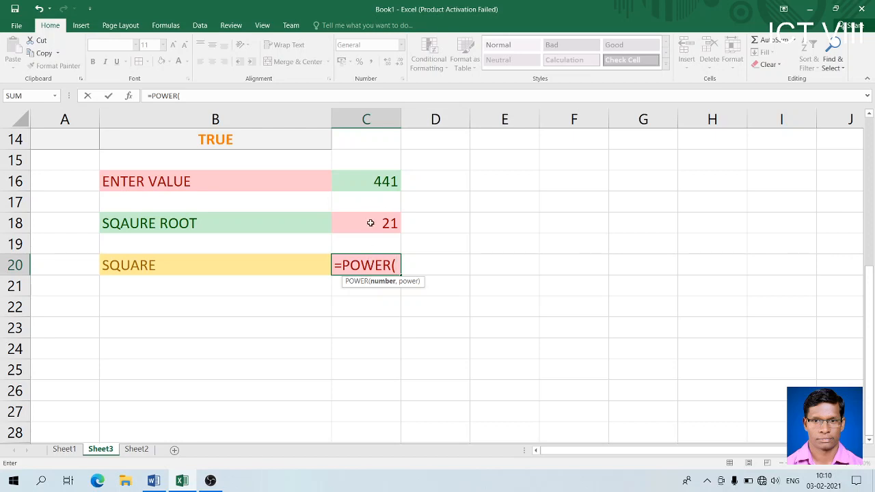
left_click(376, 181)
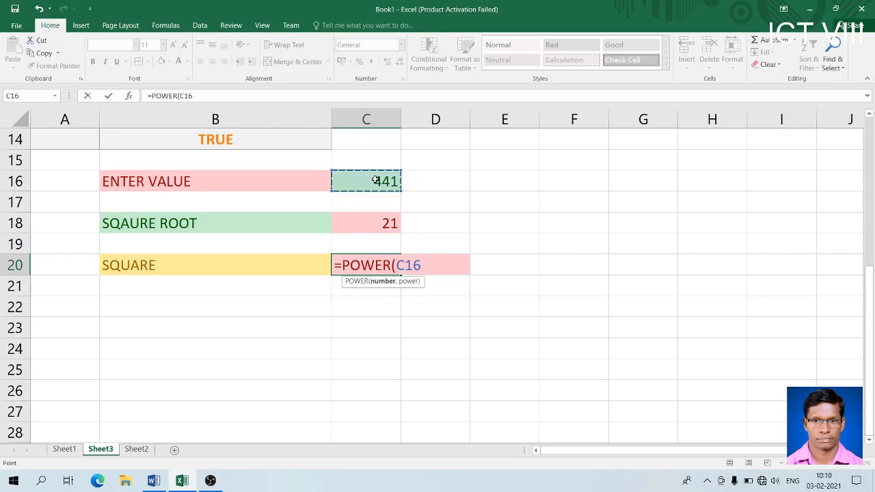
type(",")
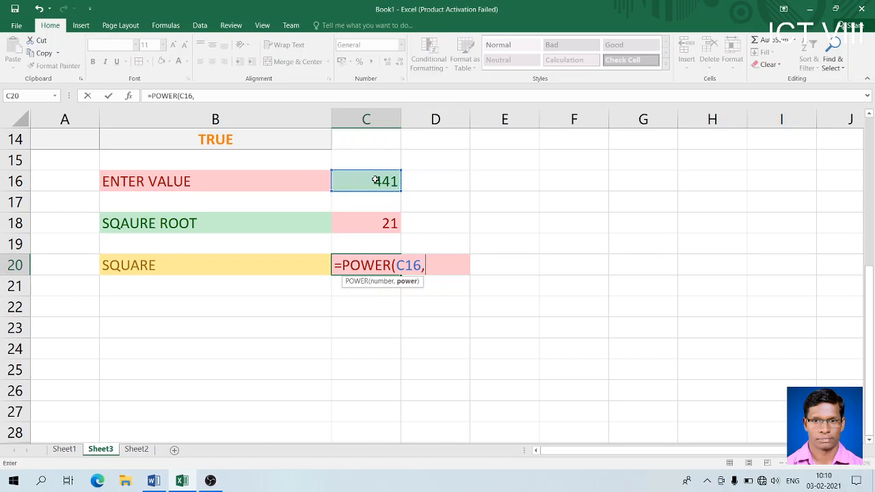
type("2")
key("BackSpace")
type("3")
key("BackSpace")
type("2)")
key("Return")
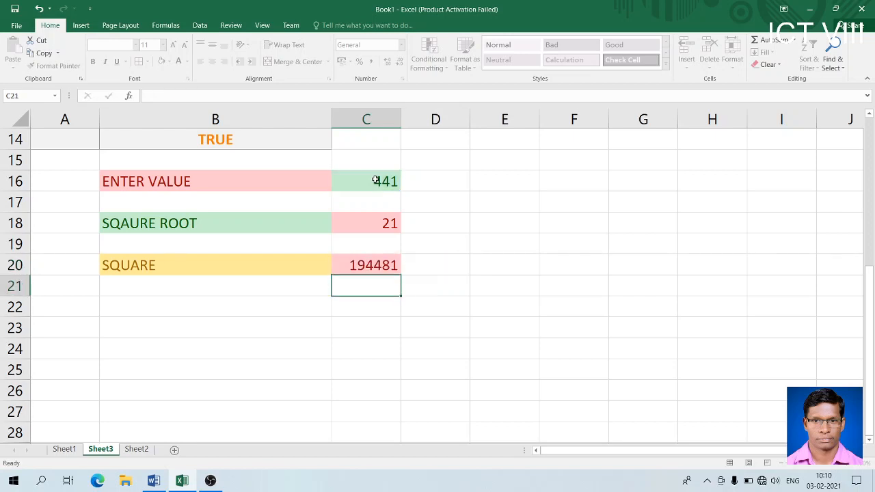
- Test the calculator by entering 2 and then 25 in C16, checking the C20 and C18 formulas
left_click(380, 265)
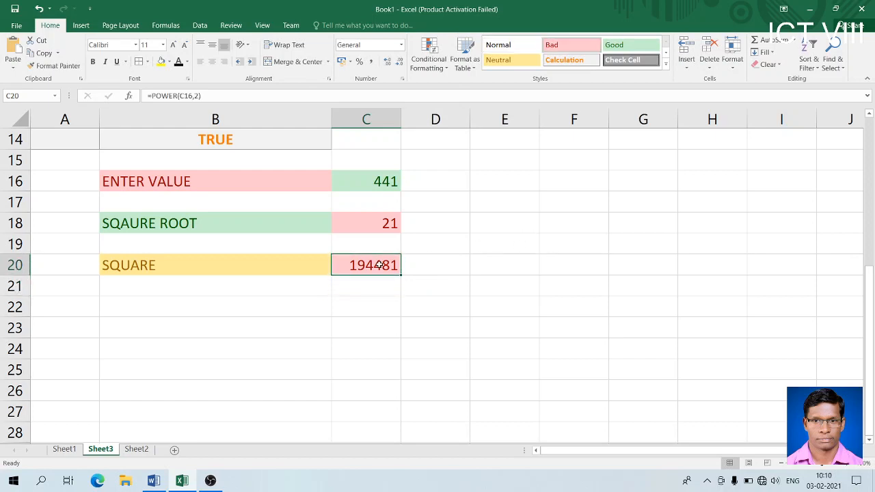
left_click(375, 181)
type("2")
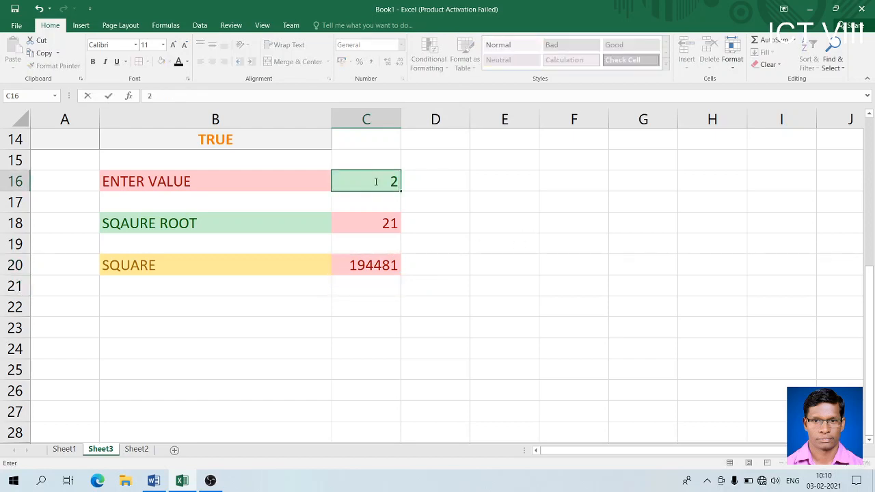
key("Return")
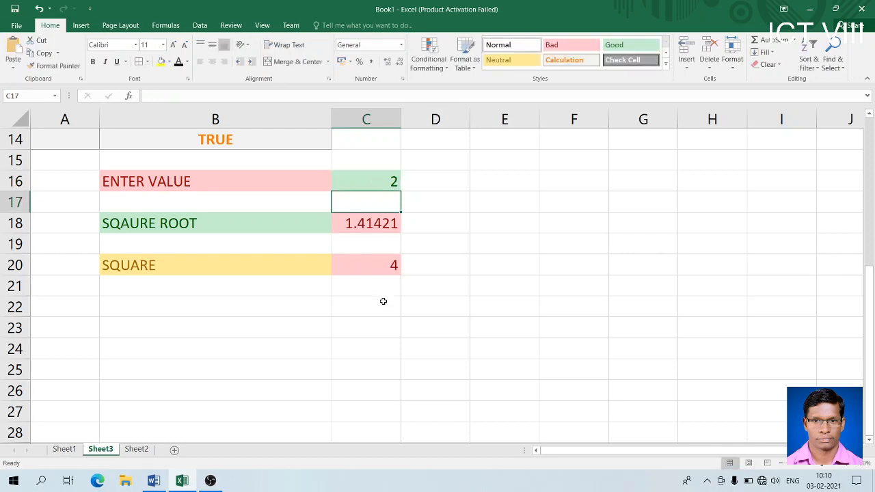
left_click(357, 228)
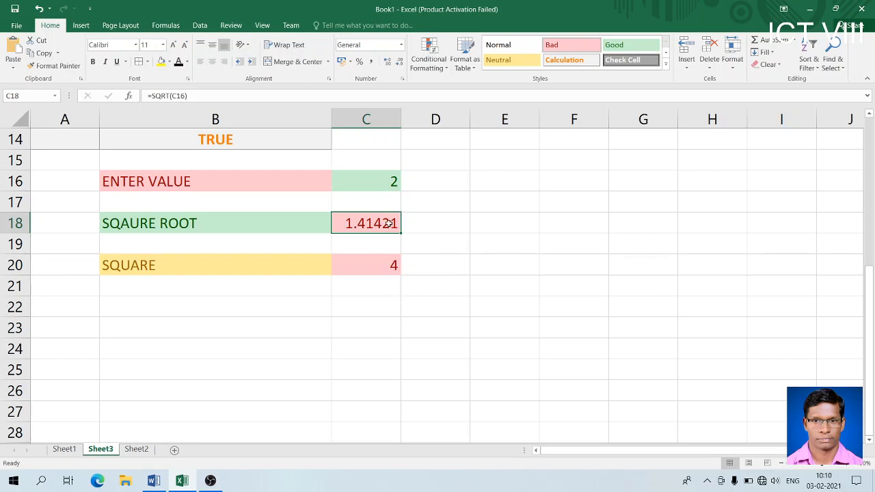
left_click(382, 179)
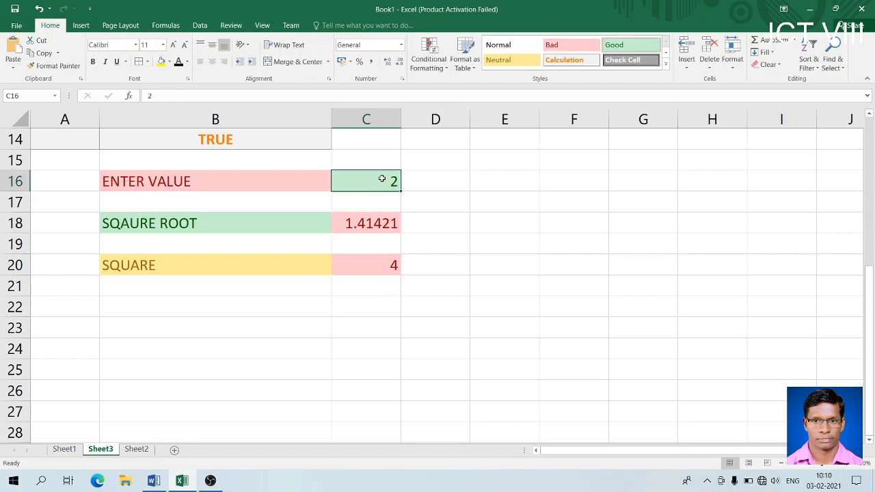
type("25")
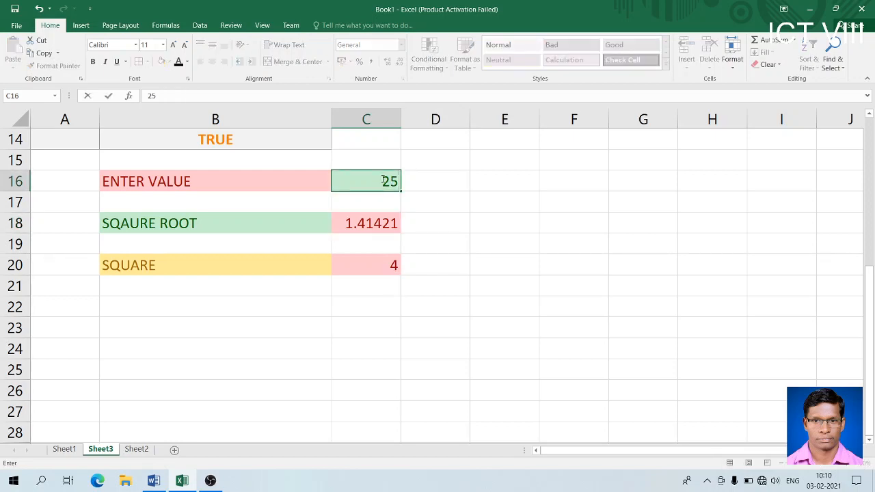
key("Return")
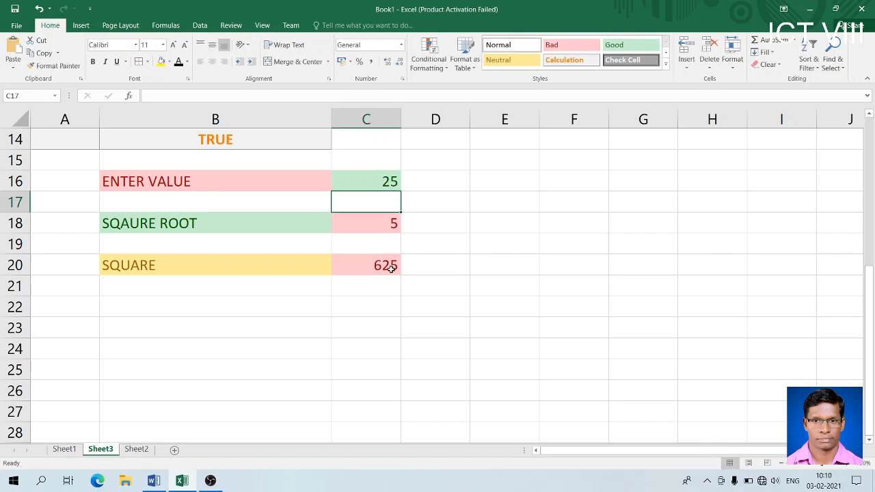
- Re-edit the C18 square-root cell, then enter 100 in C16 so SQUARE shows 10000
left_click(388, 223)
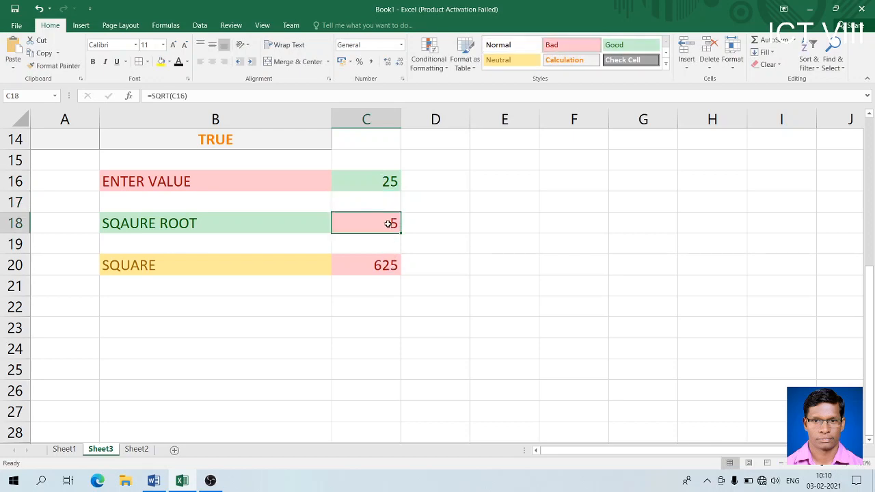
double_click(388, 223)
key("Return")
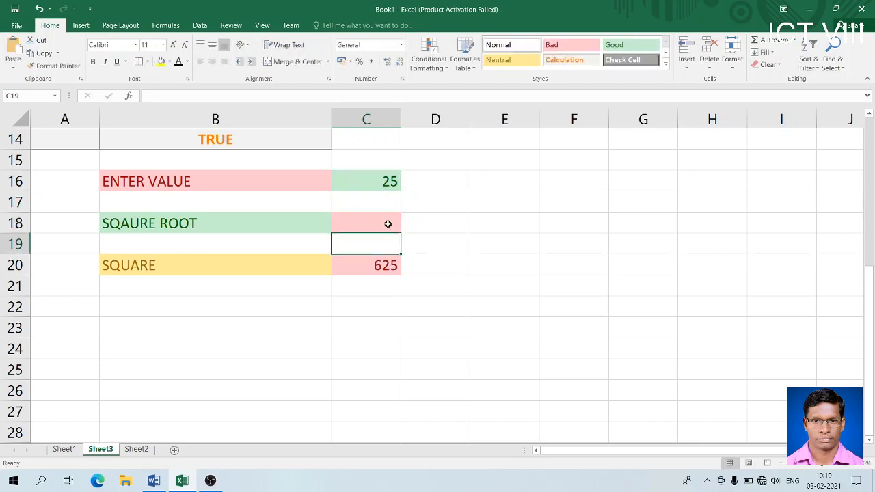
left_click(392, 182)
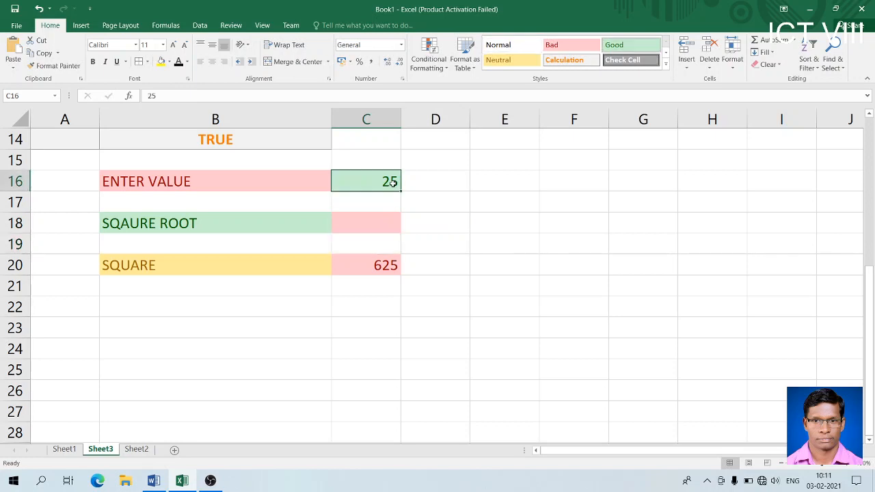
type("100")
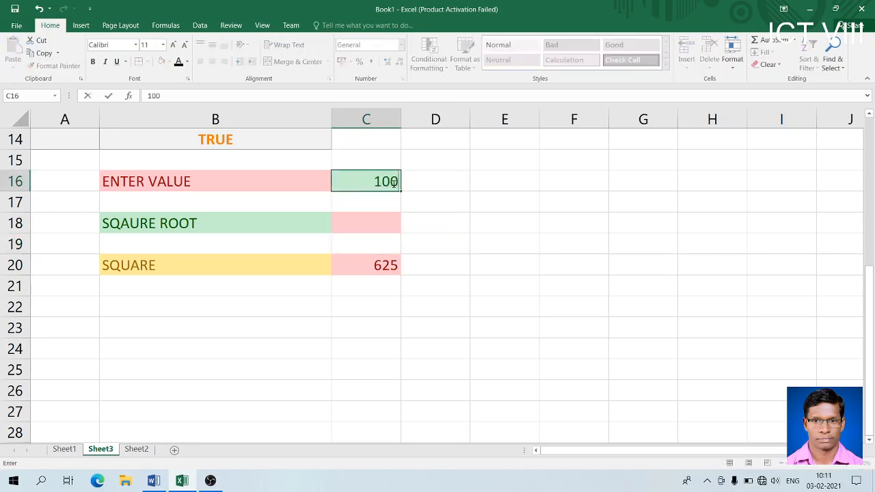
key("Return")
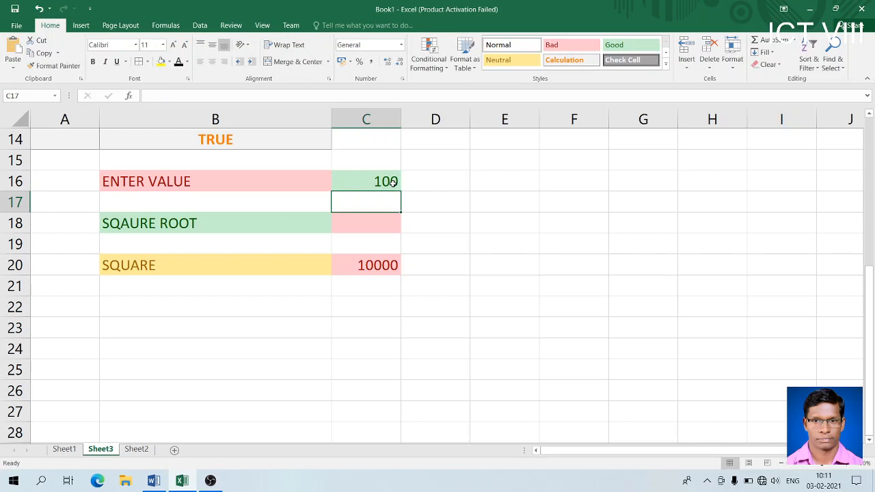
left_click(242, 212)
left_click(201, 269)
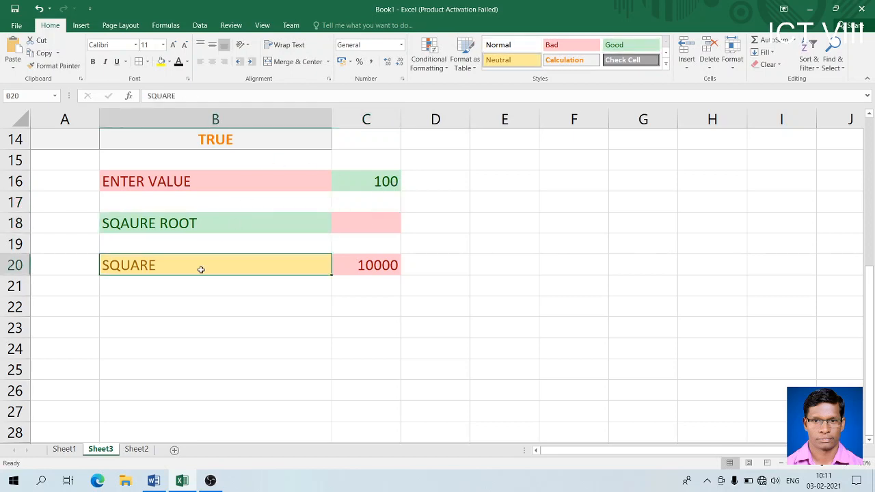
left_click(155, 482)
- Highlight the SQRT and POWER description phrases in the Word notes
left_click_drag(208, 312, 630, 332)
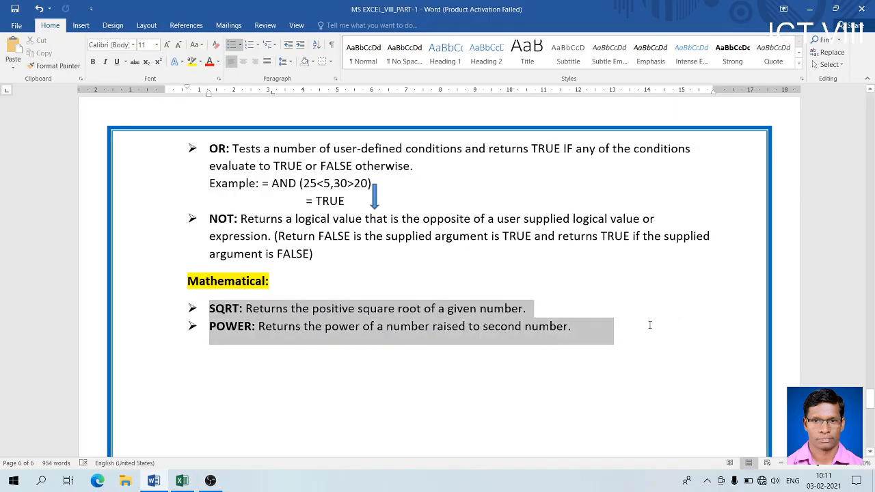
left_click(396, 308)
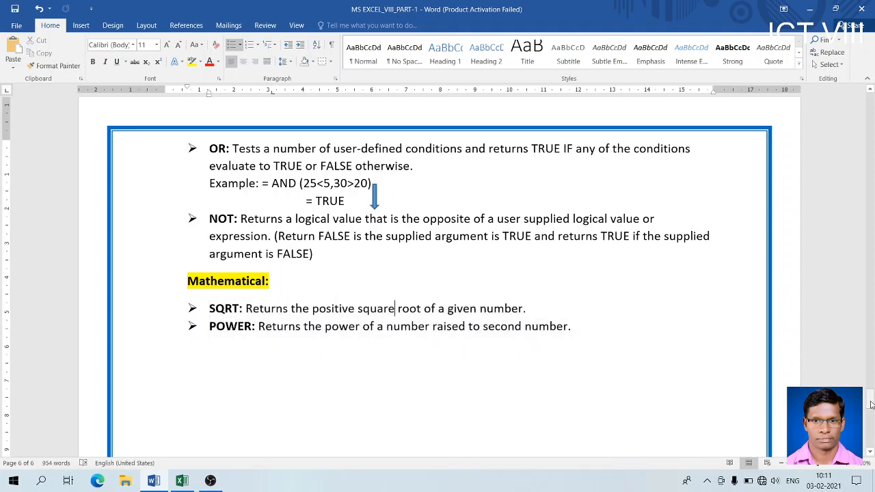
left_click_drag(312, 308, 524, 309)
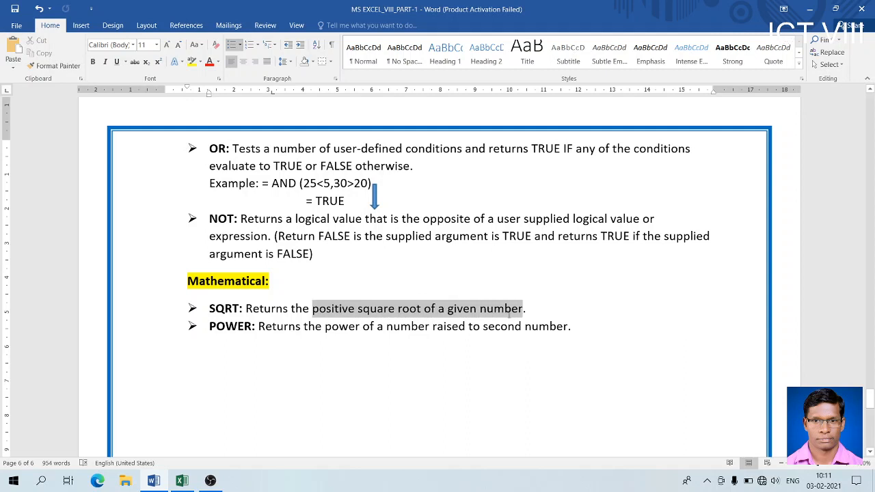
left_click(449, 361)
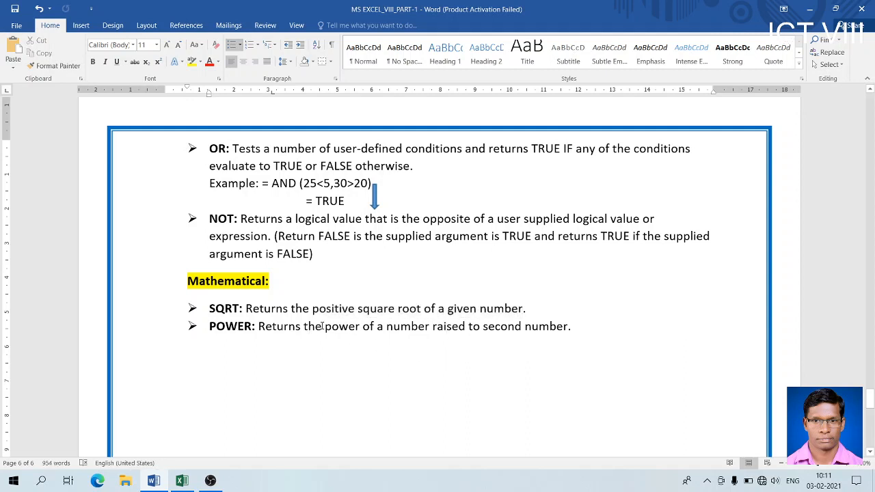
left_click_drag(311, 329, 568, 331)
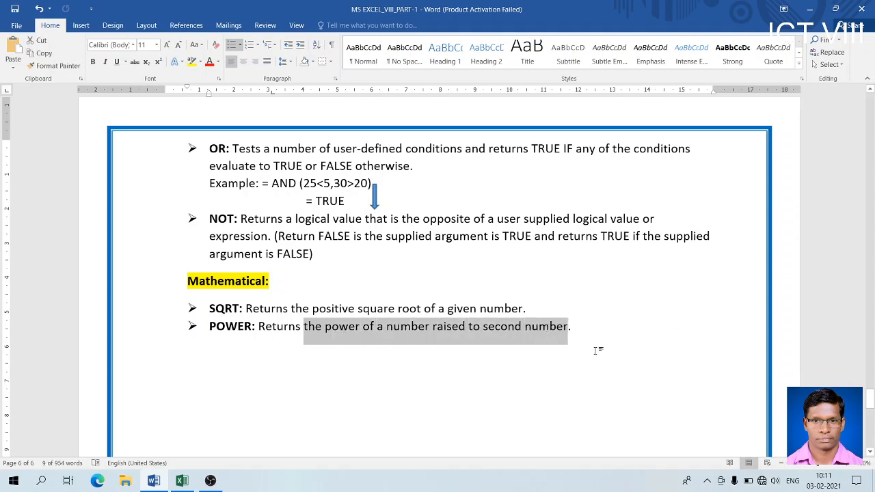
left_click(603, 327)
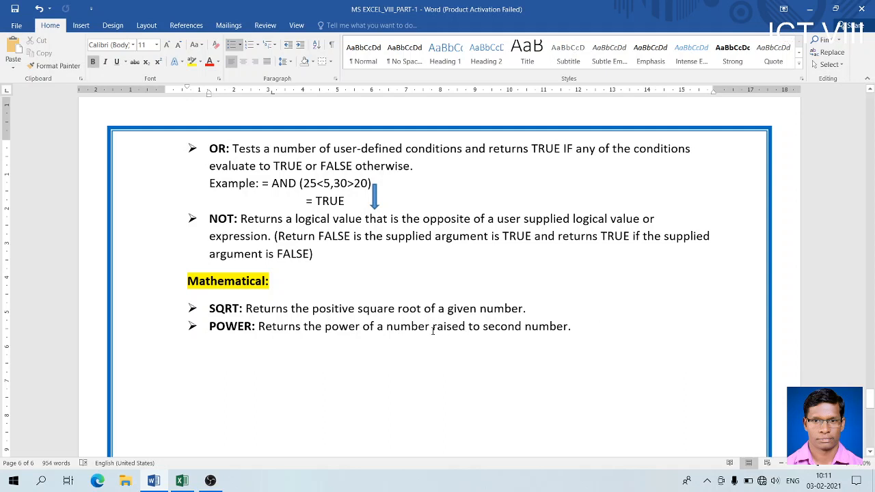
left_click_drag(433, 330, 567, 329)
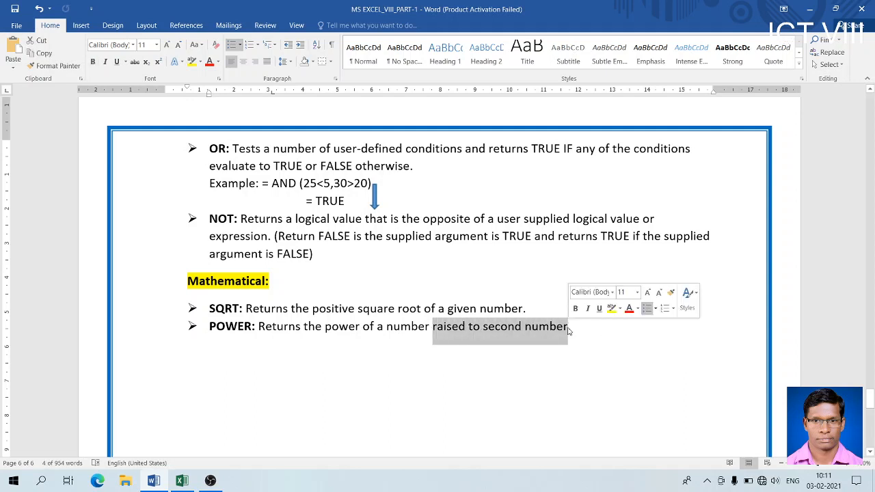
left_click(469, 360)
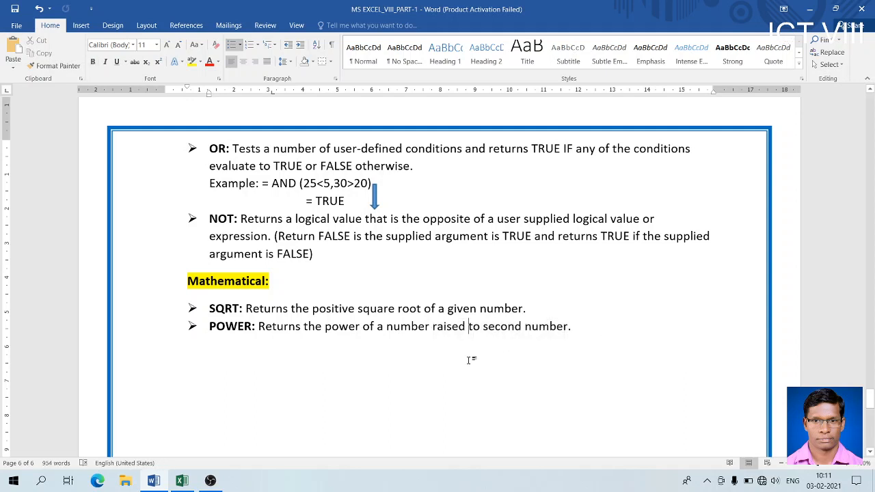
- Scroll the notes to the DATE & TIME section and place the cursor after the STATISTICAL heading
left_click_drag(870, 402, 870, 348)
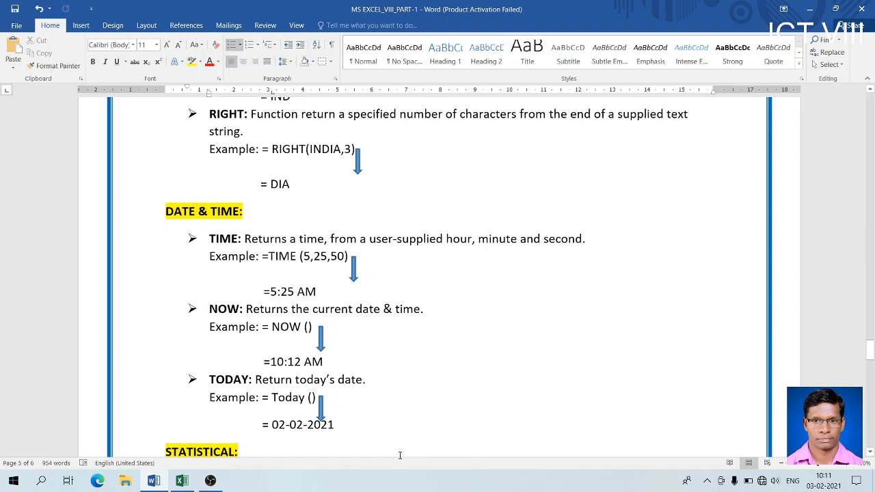
left_click(353, 453)
mouse_move(208, 486)
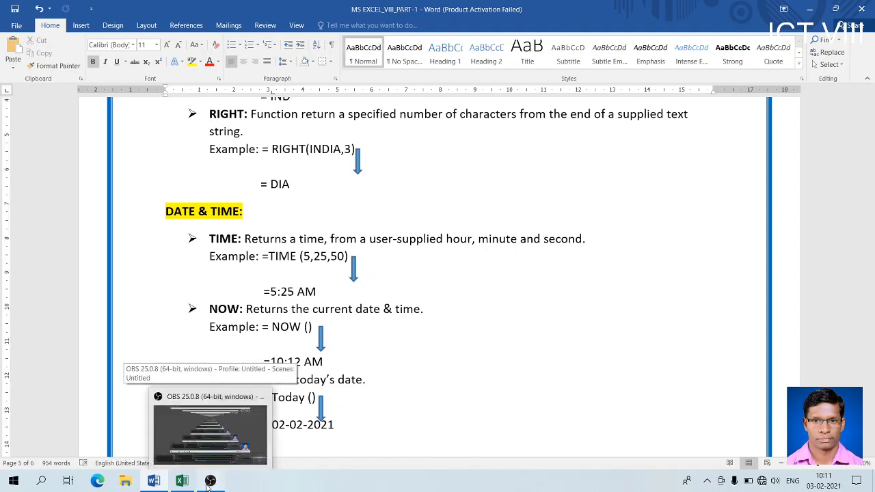
- Switch between the OBS, Word and Excel windows, then minimise Excel to leave OBS Studio in front
left_click(209, 483)
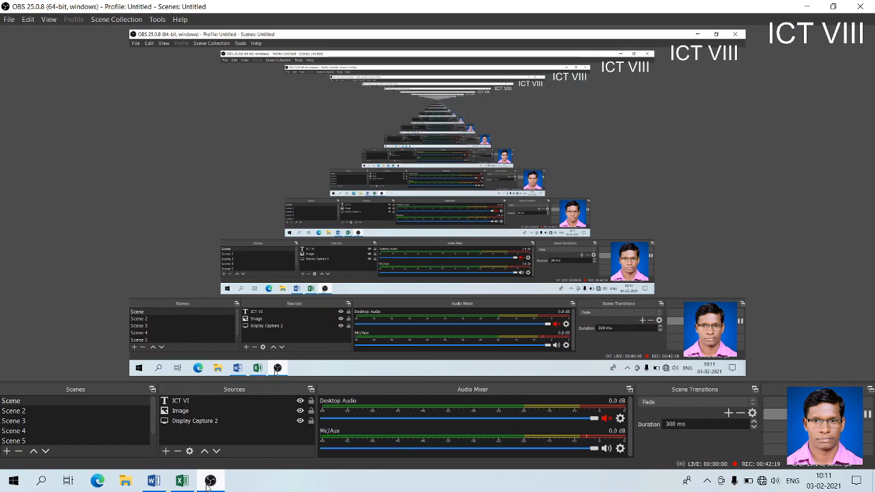
left_click(209, 484)
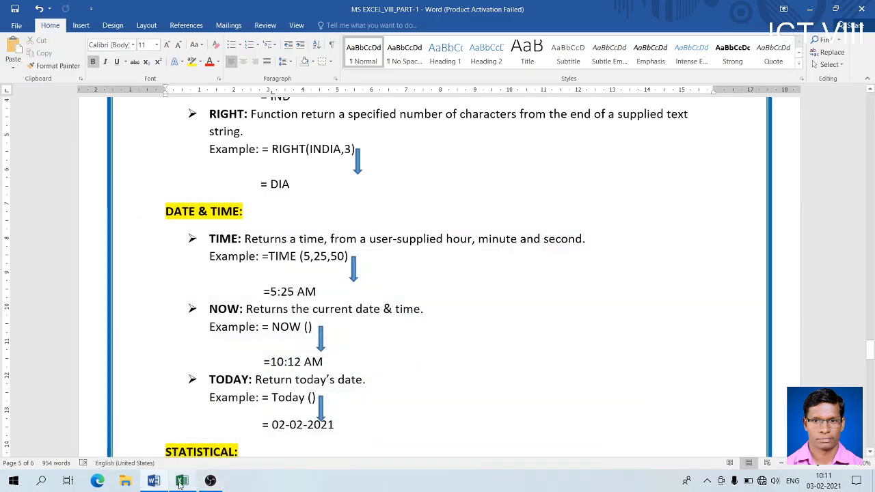
left_click(181, 482)
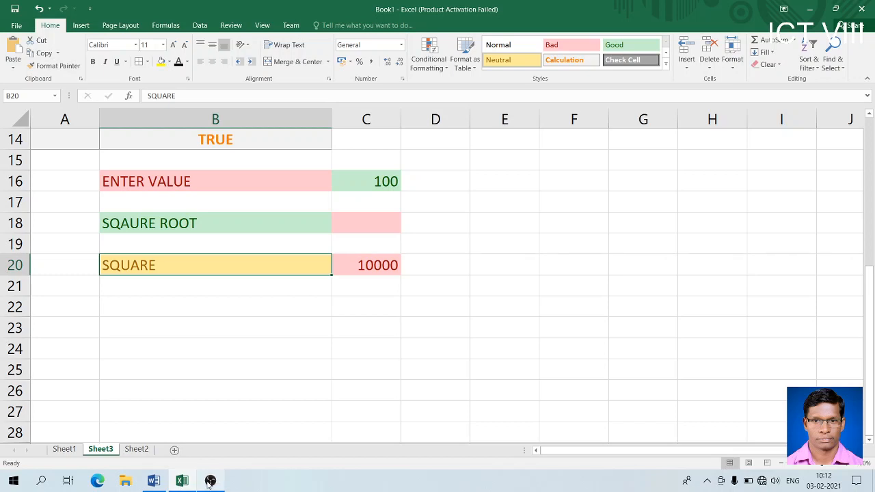
mouse_move(203, 483)
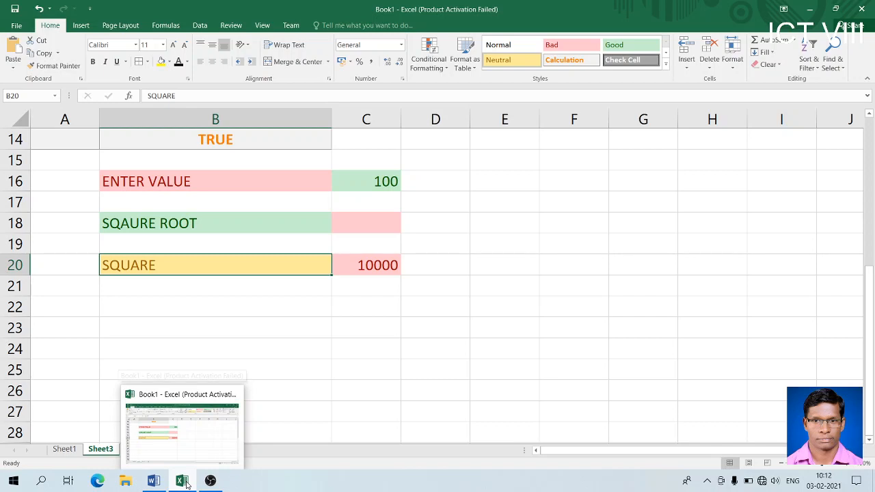
left_click(186, 483)
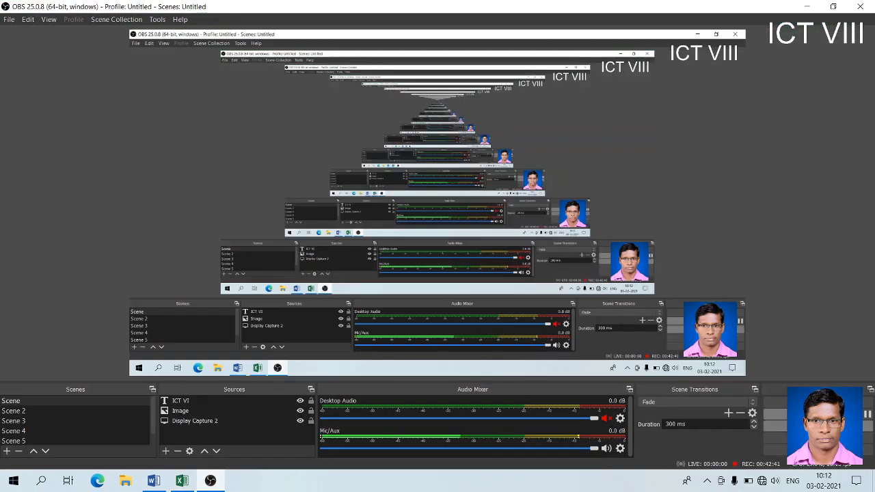